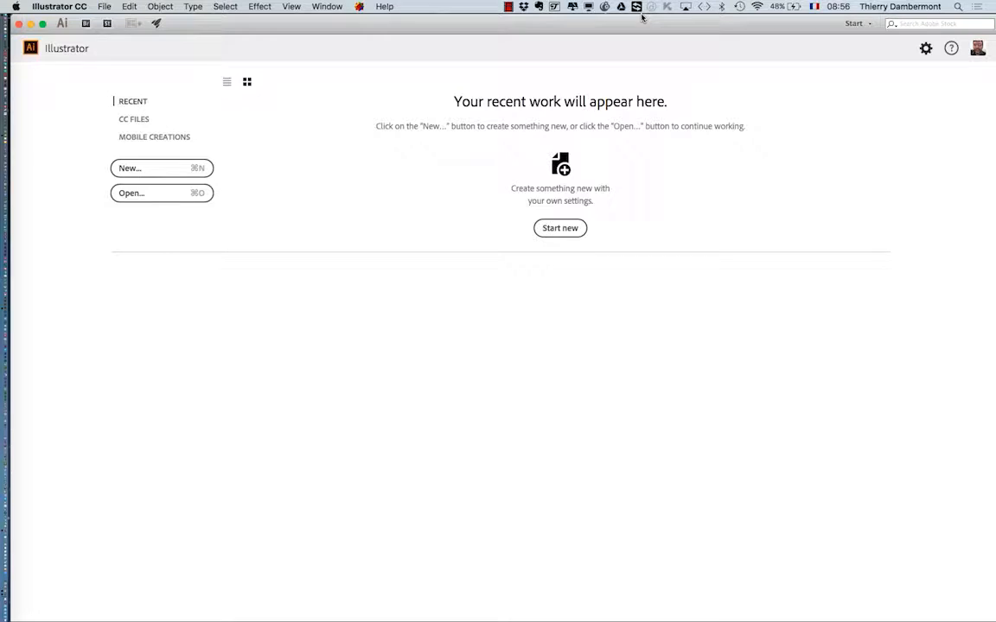
Turn off the application frame and reset the Essentials workspace to its default panel layout.
{"action": "left_click", "coordinate": [329, 6]}
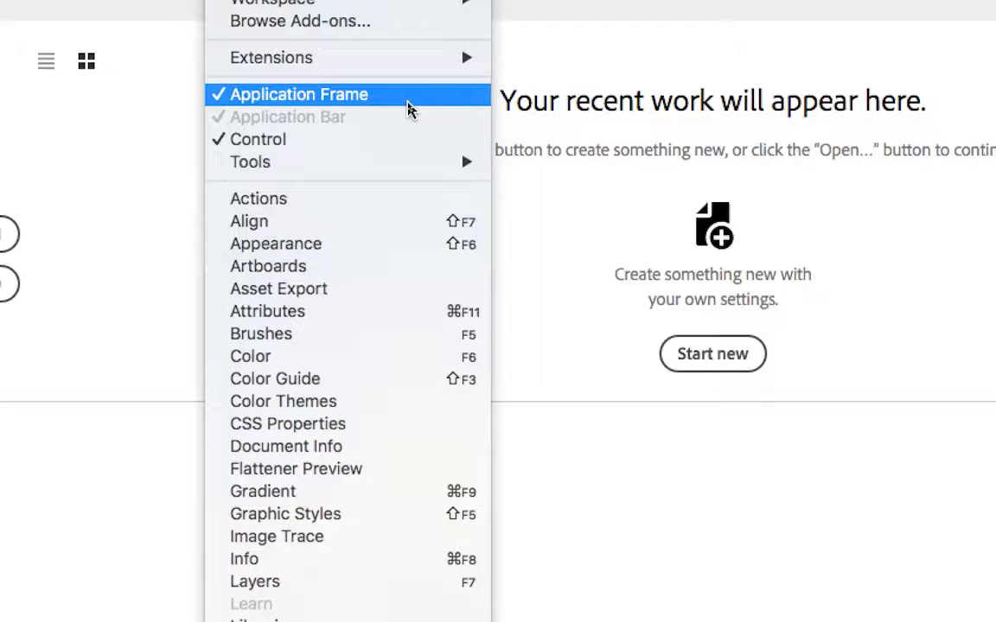
{"action": "left_click", "coordinate": [408, 100]}
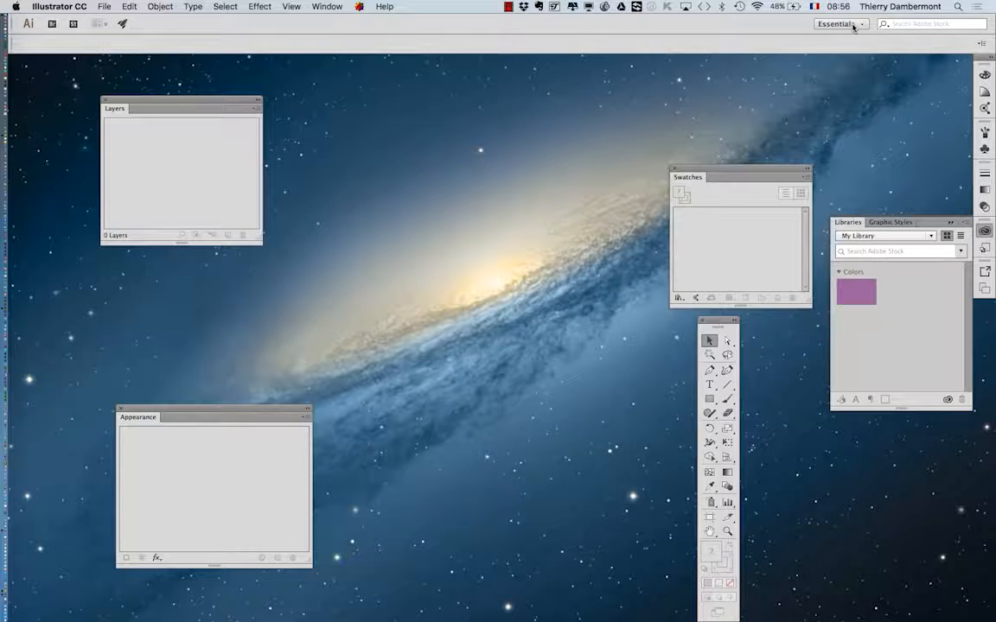
{"action": "left_click_drag", "start_coordinate": [774, 169], "coordinate": [603, 134]}
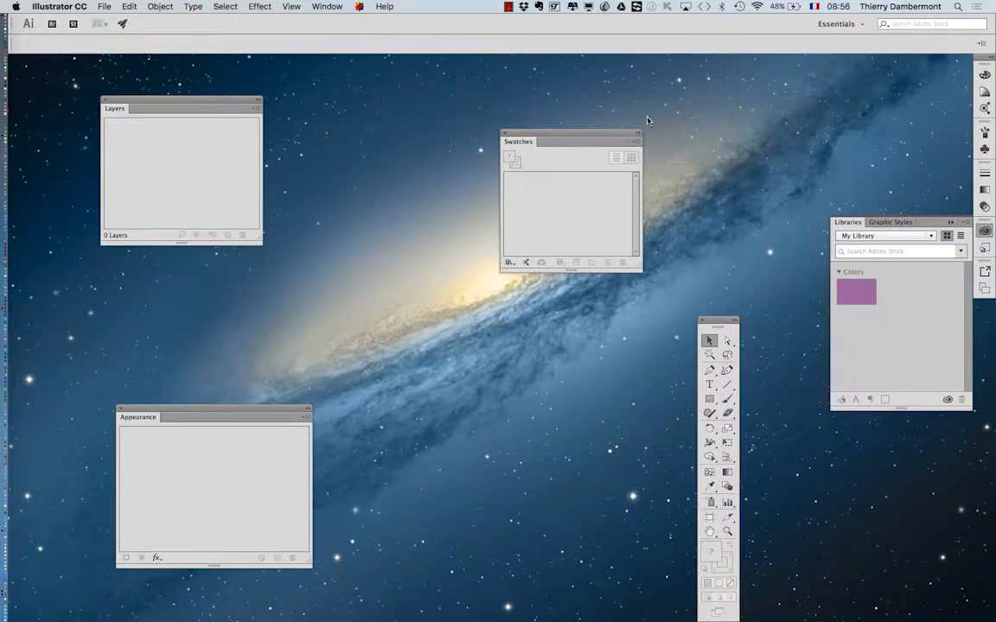
{"action": "left_click", "coordinate": [836, 23]}
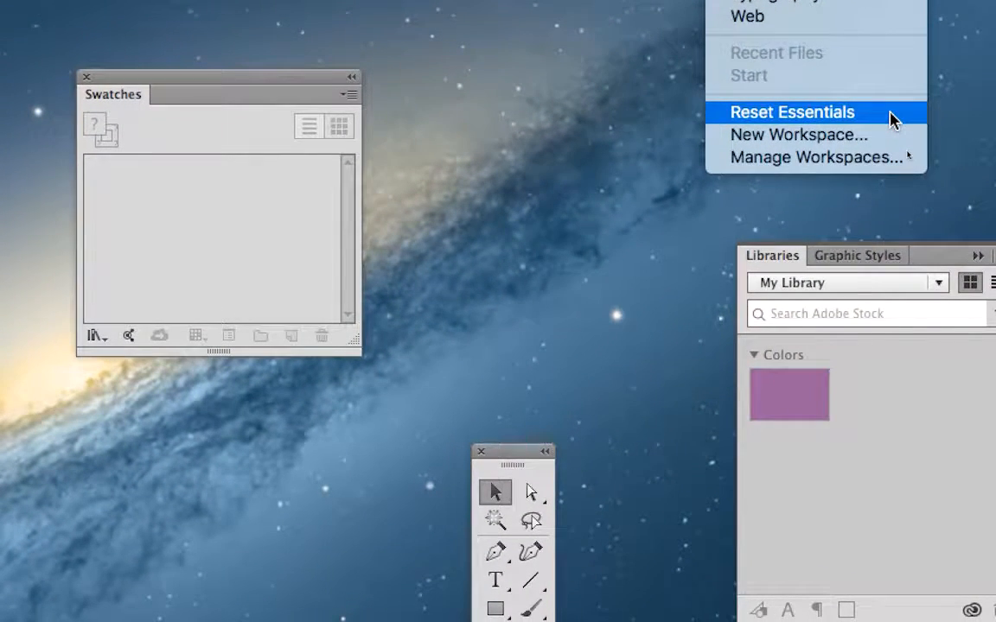
{"action": "left_click", "coordinate": [890, 113]}
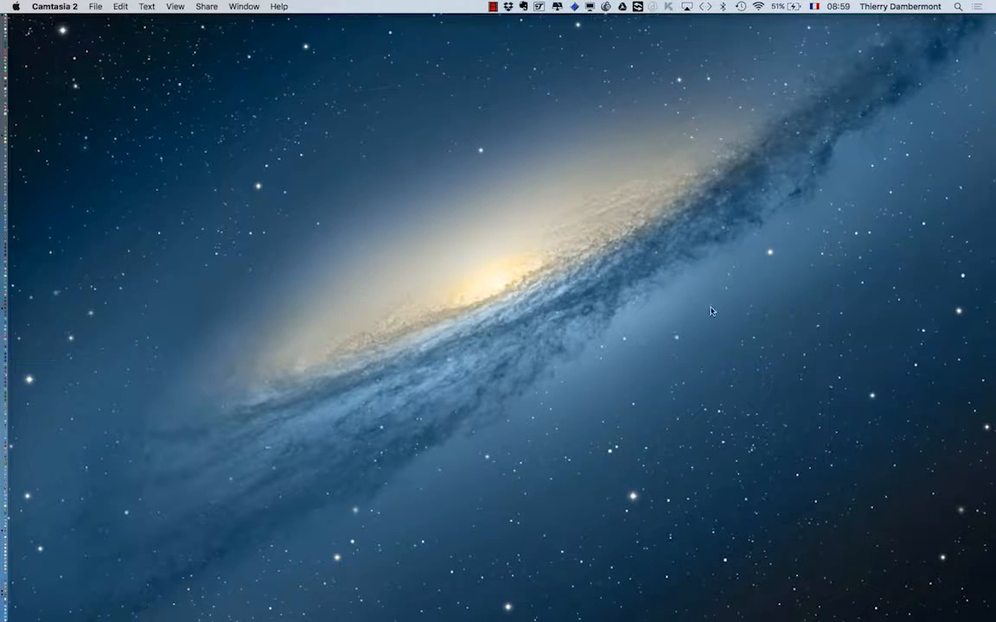
{"action": "key", "text": "super+Tab"}
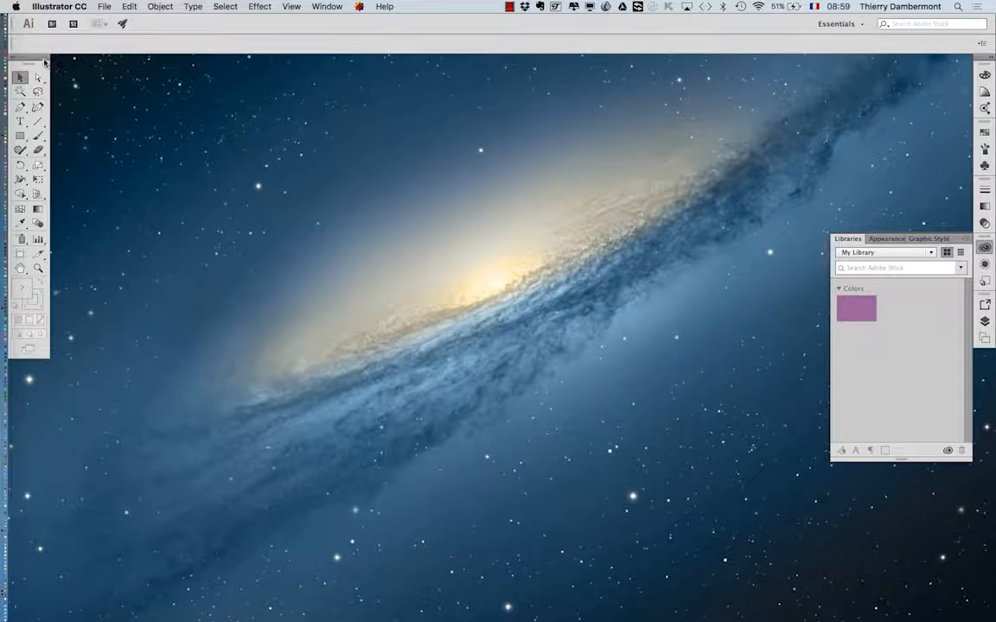
Undock the Tools panel so it floats, and check the brightness choices in the User Interface preferences.
{"action": "left_click_drag", "start_coordinate": [41, 56], "coordinate": [60, 84]}
{"action": "left_click", "coordinate": [69, 5]}
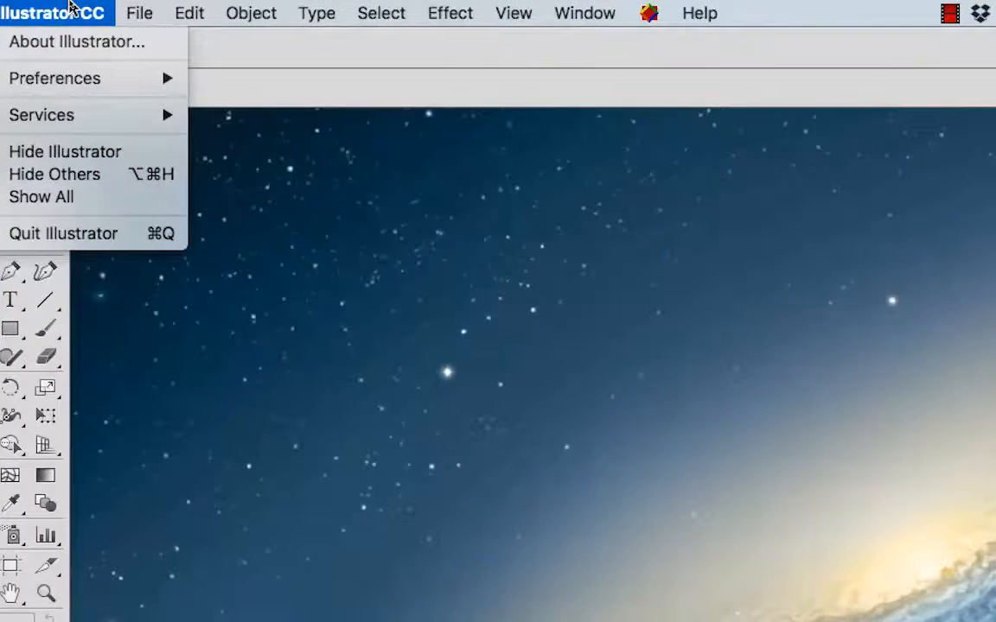
{"action": "mouse_move", "coordinate": [71, 82]}
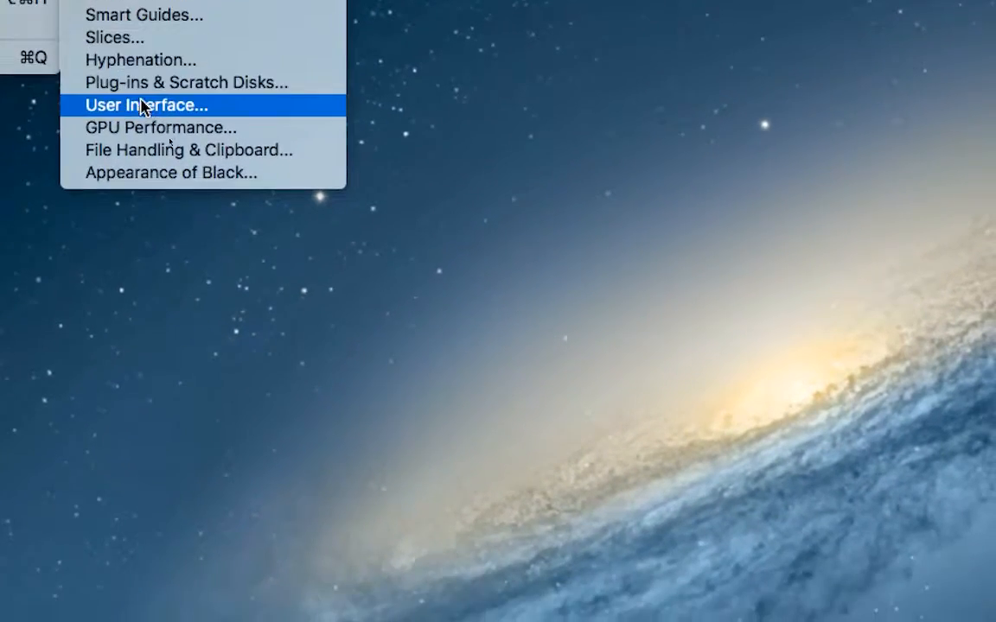
{"action": "left_click", "coordinate": [155, 168]}
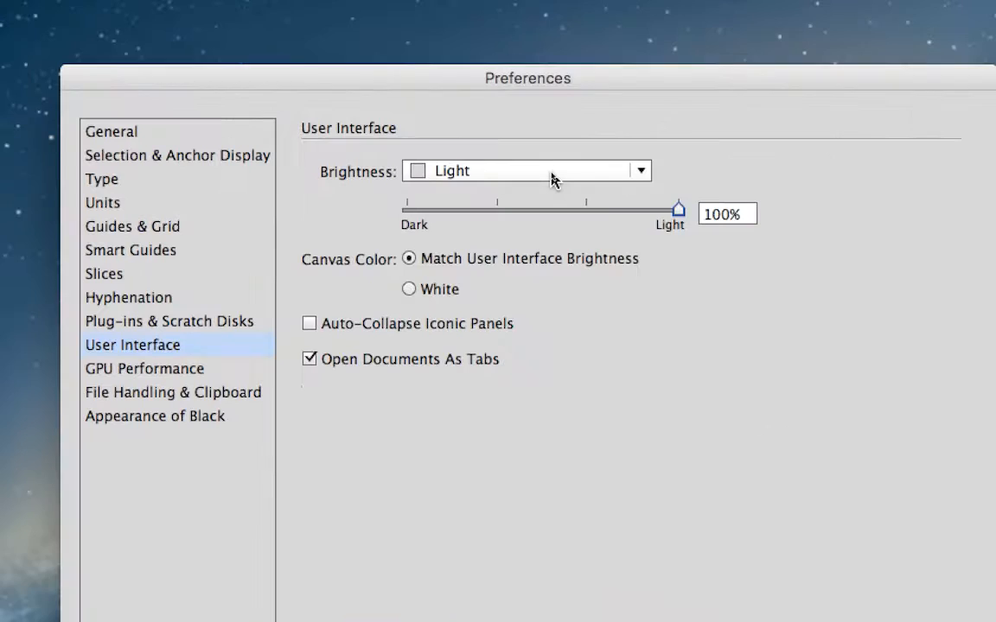
{"action": "left_click", "coordinate": [550, 171]}
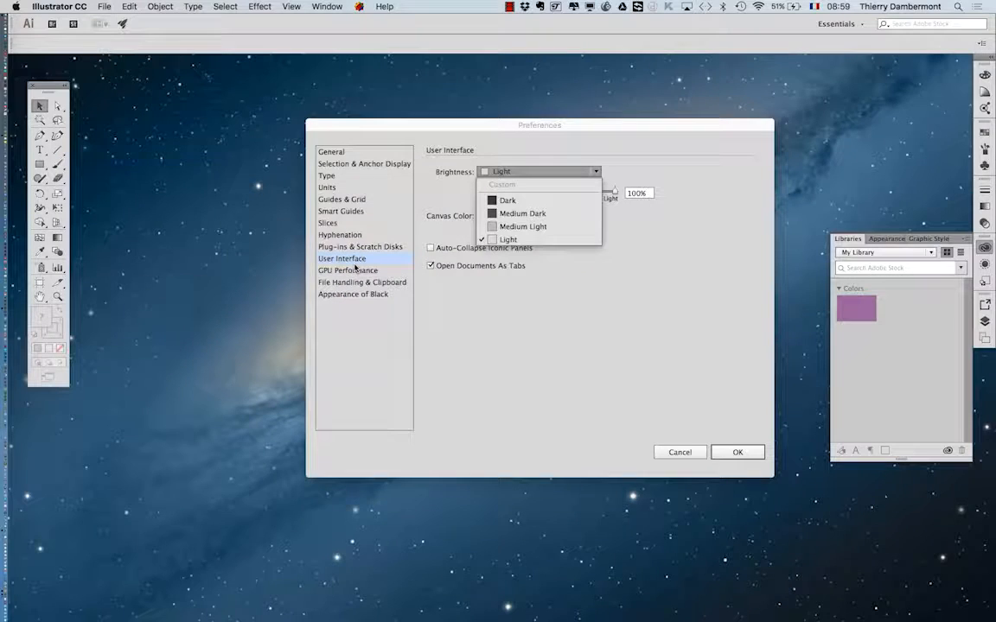
{"action": "left_click", "coordinate": [751, 454]}
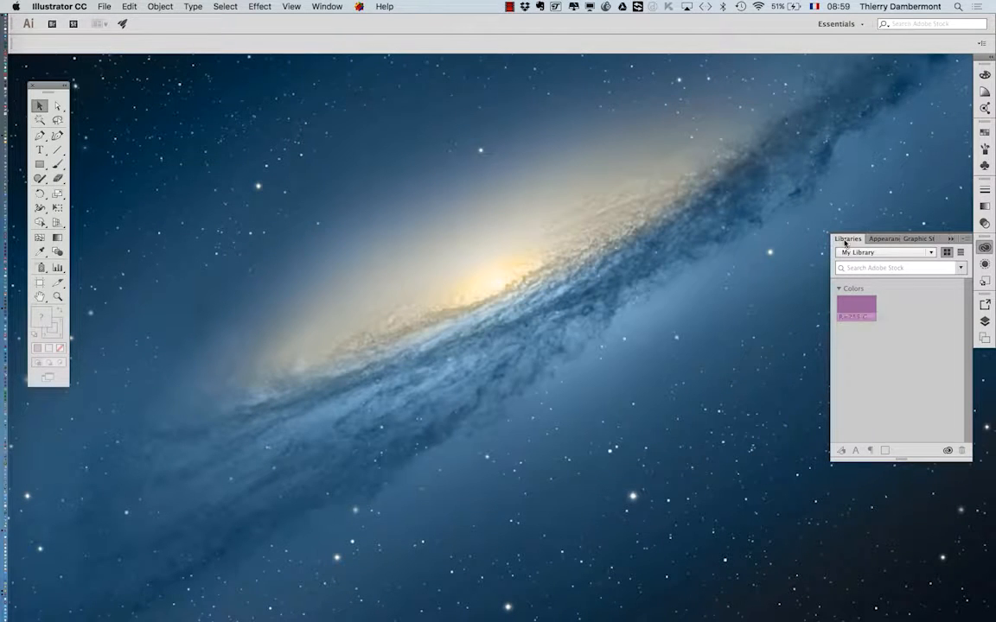
Reposition the floating Tools panel and switch it to a single column and back to two columns.
{"action": "left_click_drag", "start_coordinate": [45, 85], "coordinate": [61, 87]}
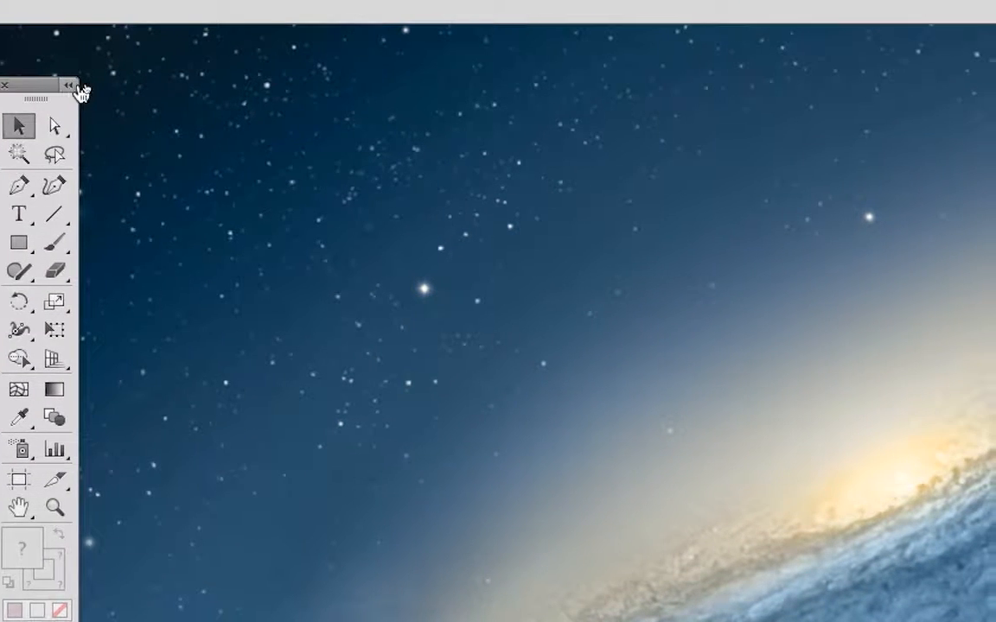
{"action": "left_click", "coordinate": [81, 84]}
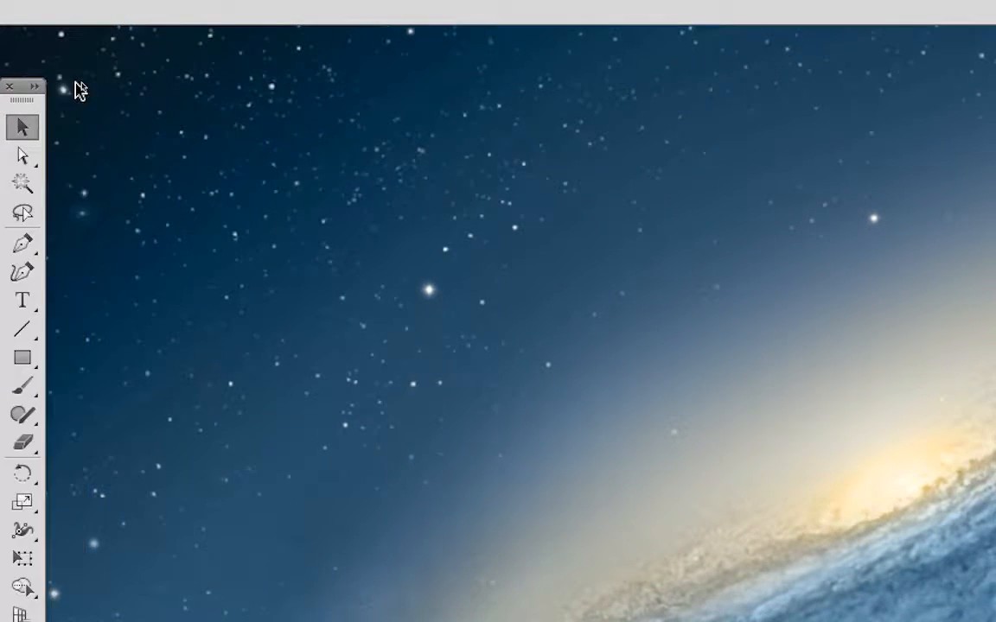
{"action": "left_click", "coordinate": [35, 87]}
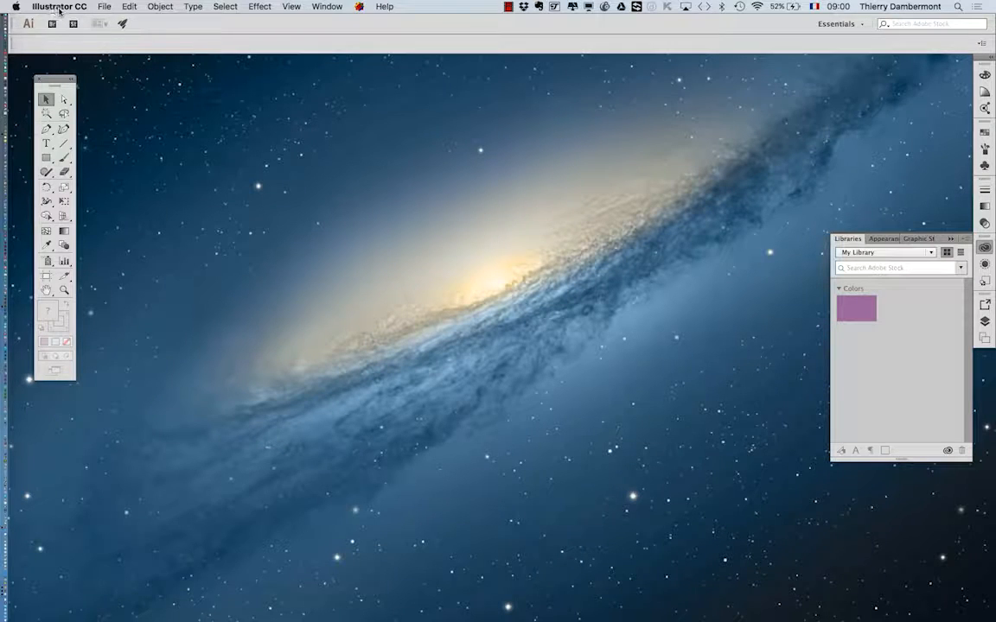
Start a new document with the Print profile and set its orientation to landscape.
{"action": "left_click", "coordinate": [104, 8]}
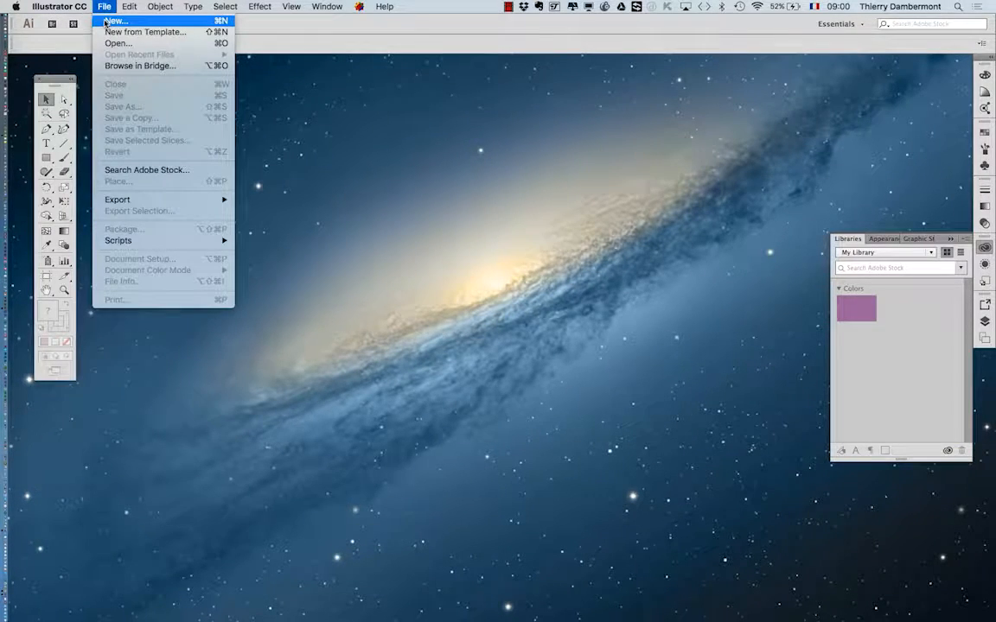
{"action": "left_click", "coordinate": [112, 20]}
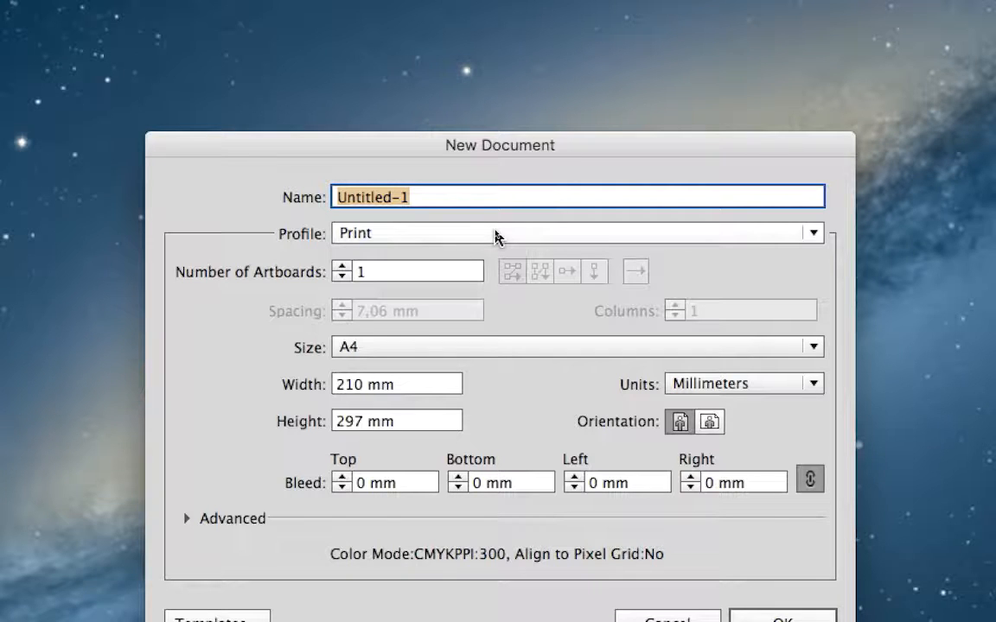
{"action": "left_click", "coordinate": [495, 237]}
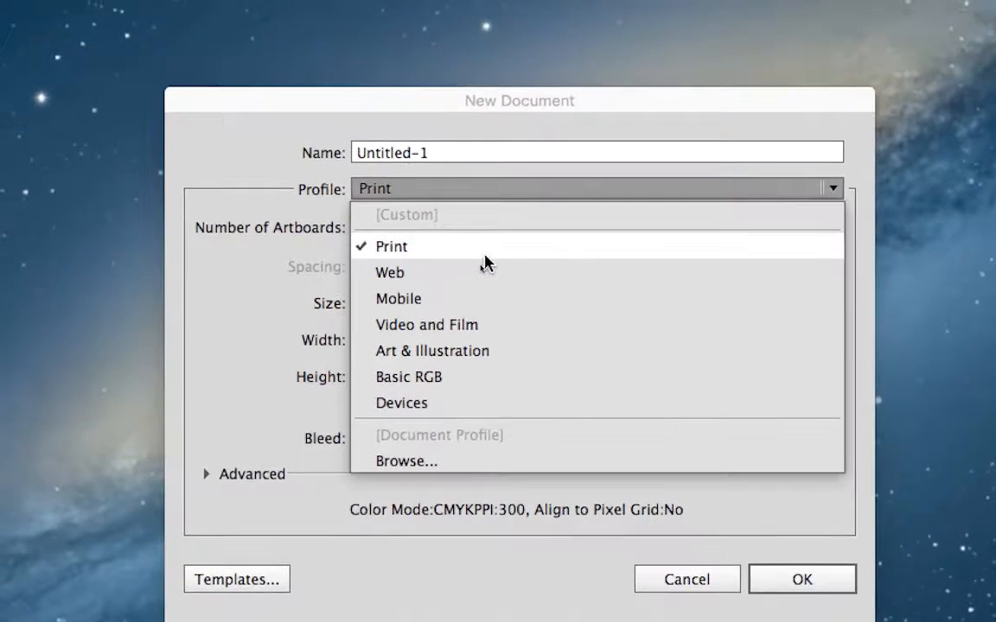
{"action": "left_click", "coordinate": [478, 161]}
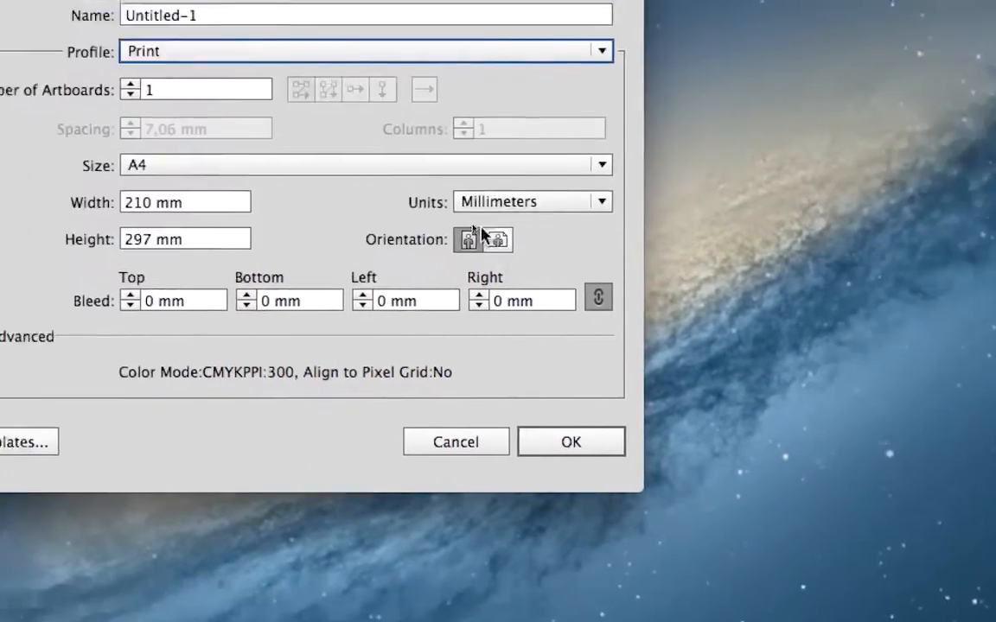
{"action": "left_click", "coordinate": [678, 283]}
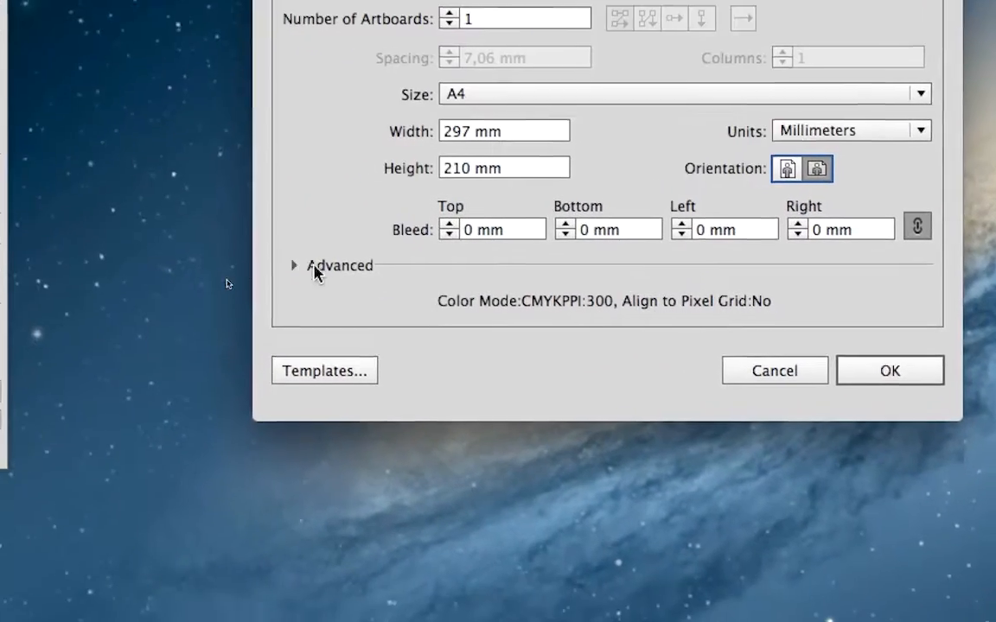
Set the new document's color mode to RGB in the advanced settings and create the document.
{"action": "left_click", "coordinate": [0, 323]}
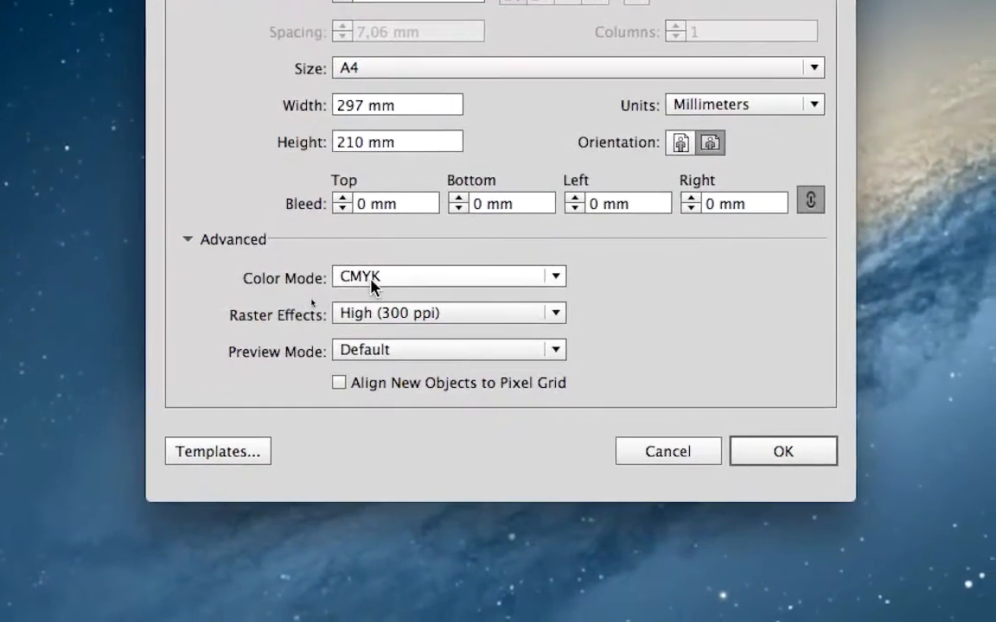
{"action": "left_click", "coordinate": [368, 283]}
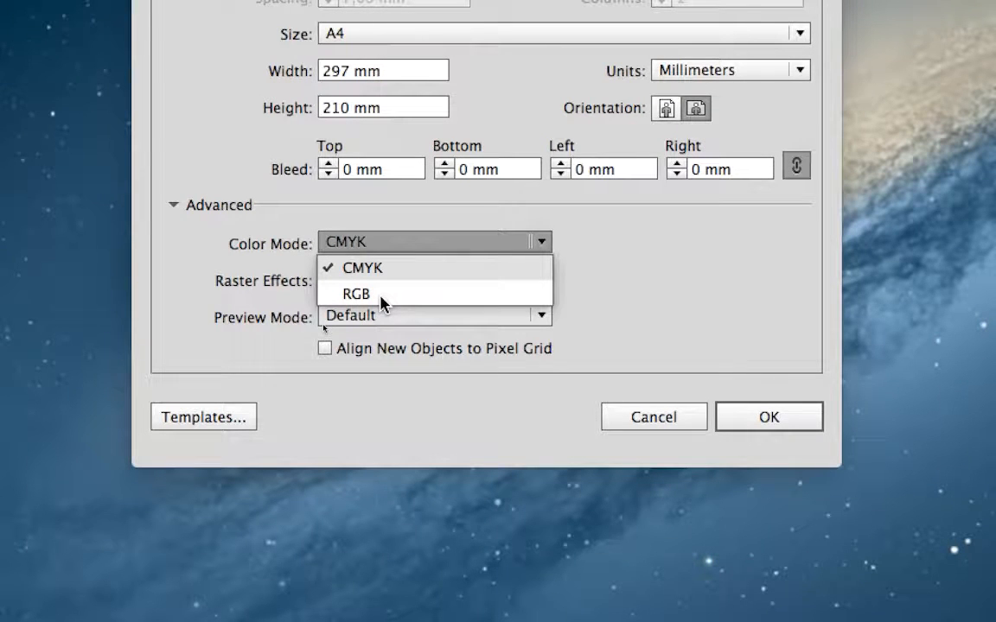
{"action": "left_click", "coordinate": [381, 294]}
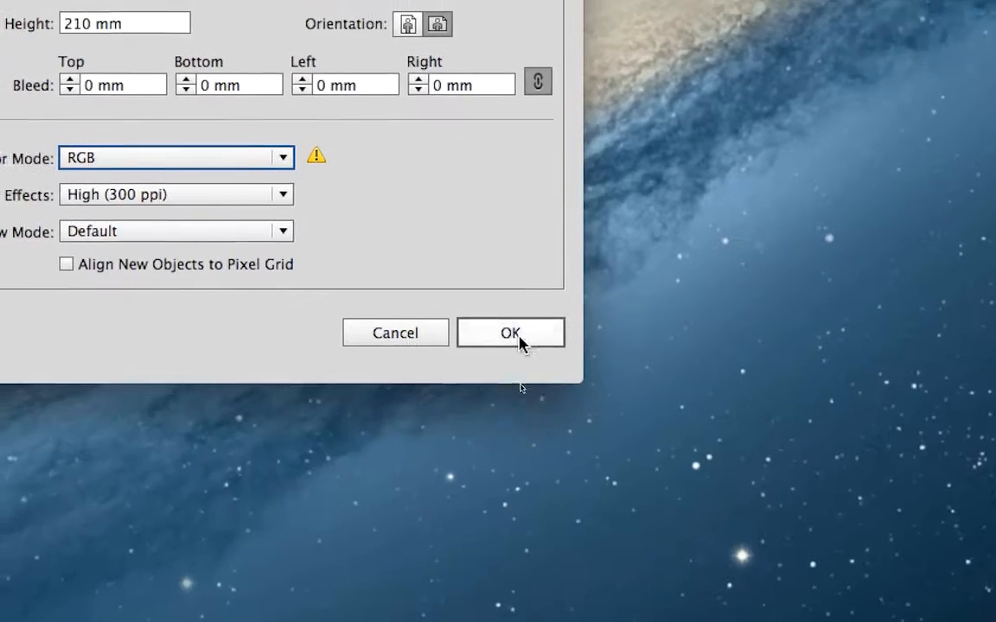
{"action": "left_click", "coordinate": [662, 545]}
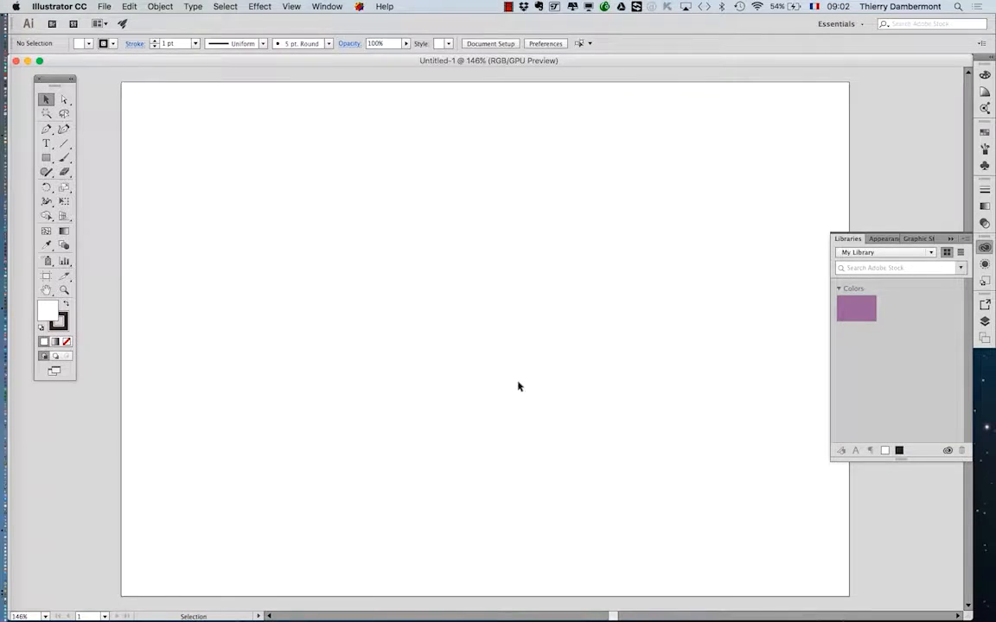
Look up the color mode options available for the open document.
{"action": "left_click", "coordinate": [129, 6]}
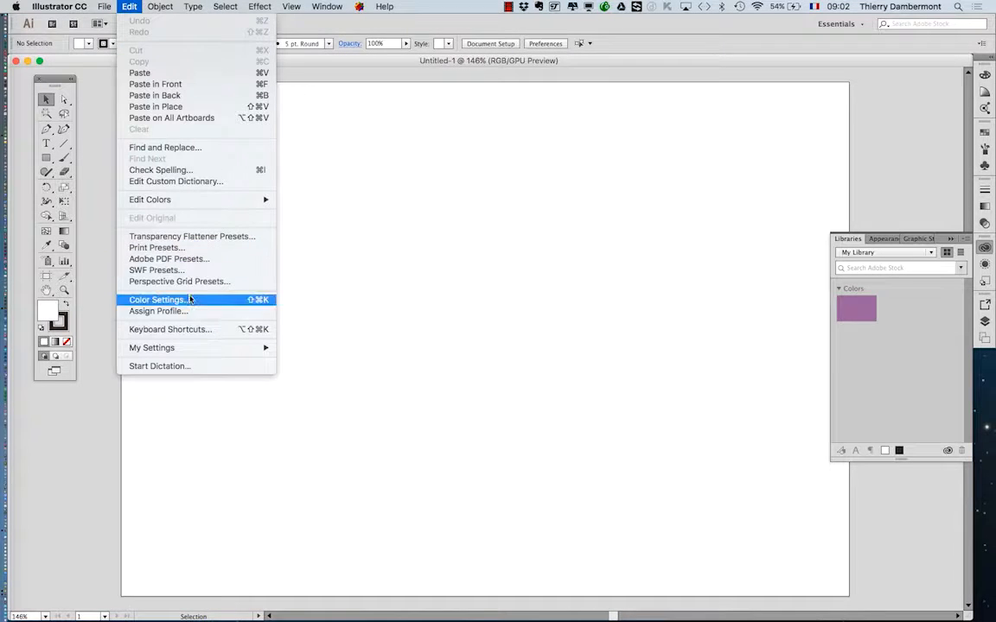
{"action": "left_click", "coordinate": [135, 5]}
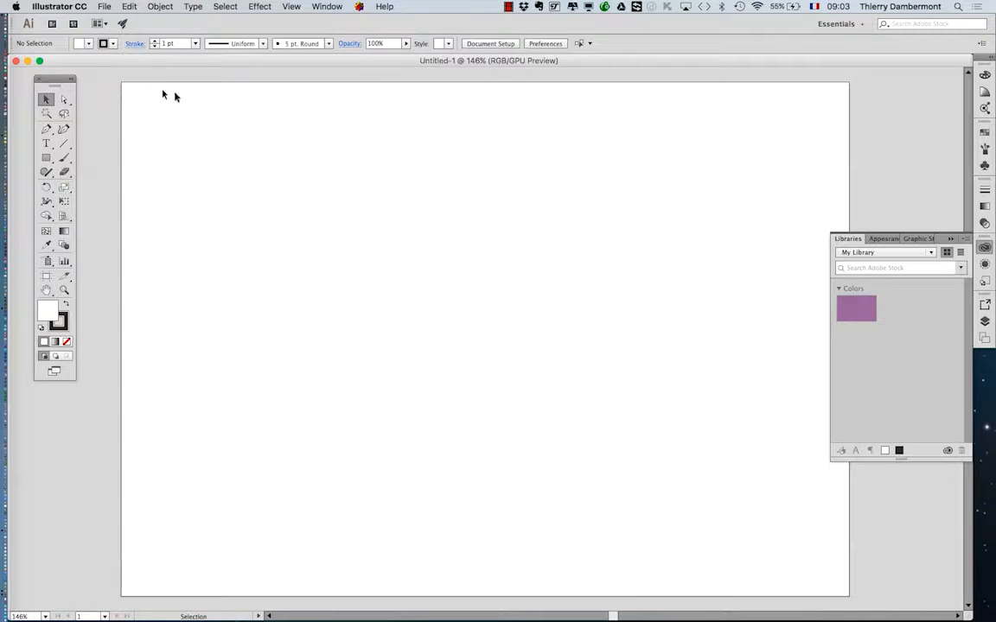
{"action": "left_click", "coordinate": [109, 6]}
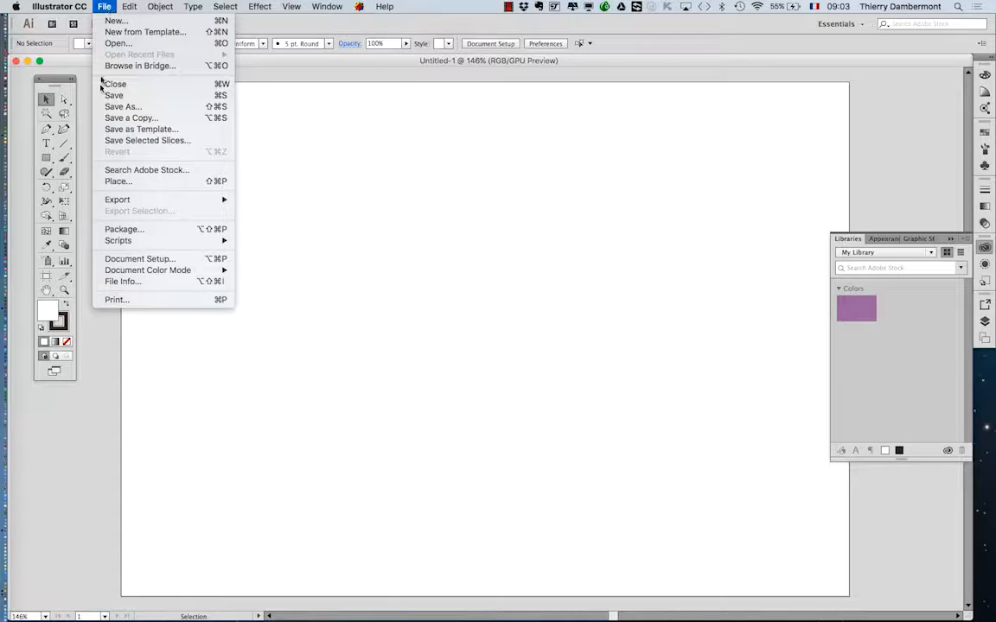
{"action": "mouse_move", "coordinate": [130, 273]}
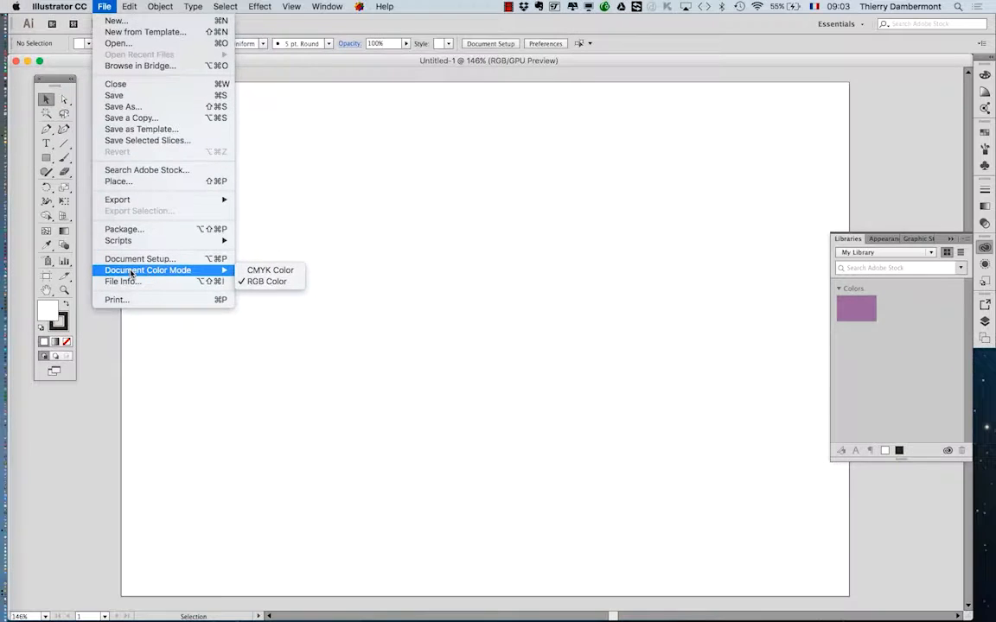
{"action": "left_click", "coordinate": [486, 60]}
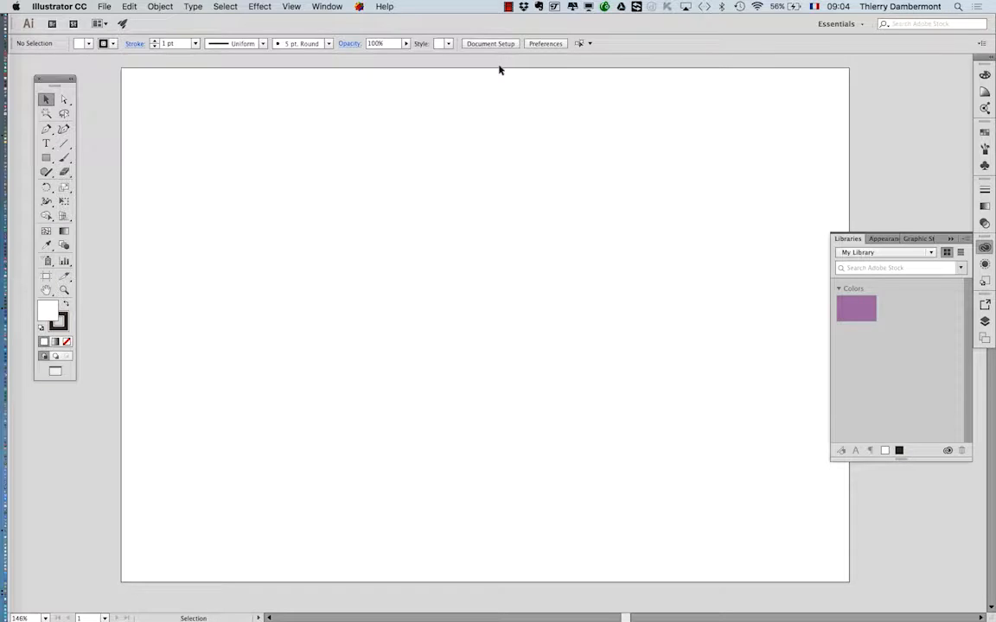
Cycle through the screen modes and finish in full screen mode with the menu bar.
{"action": "key", "text": "f"}
{"action": "key", "text": "f"}
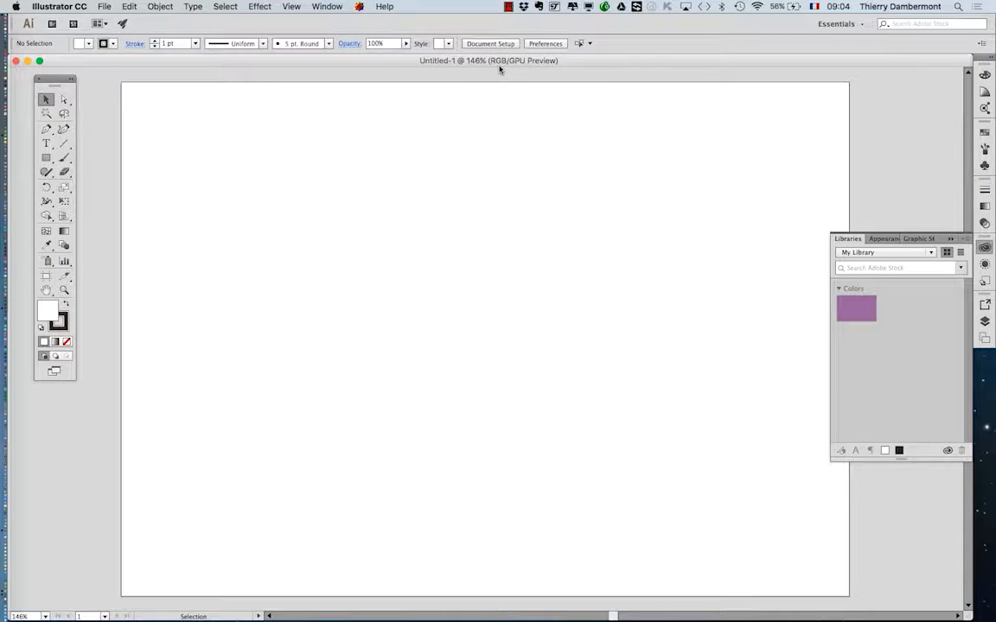
{"action": "key", "text": "f"}
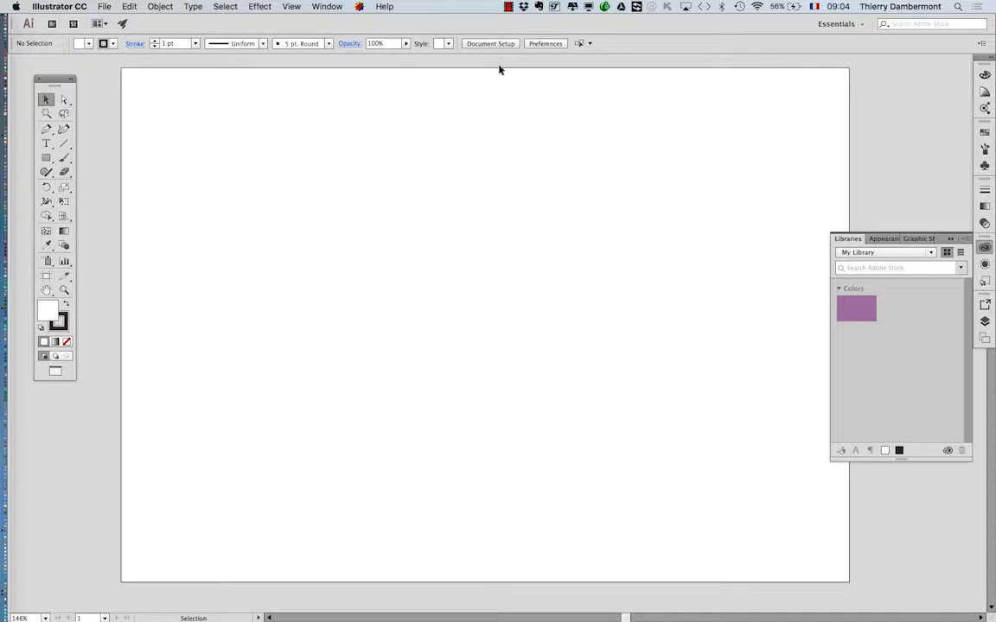
{"action": "key", "text": "f"}
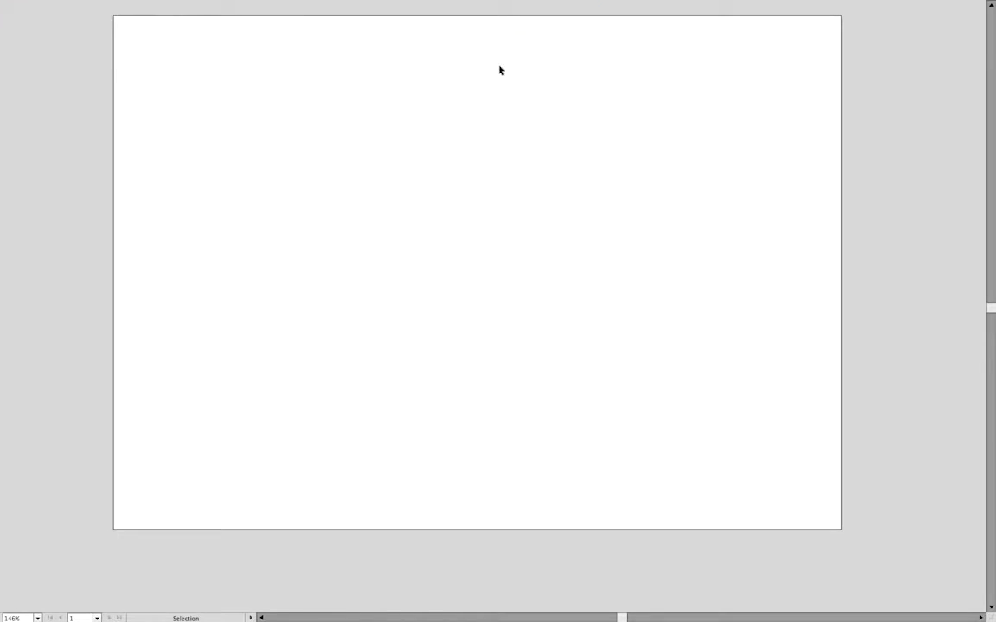
{"action": "key", "text": "f"}
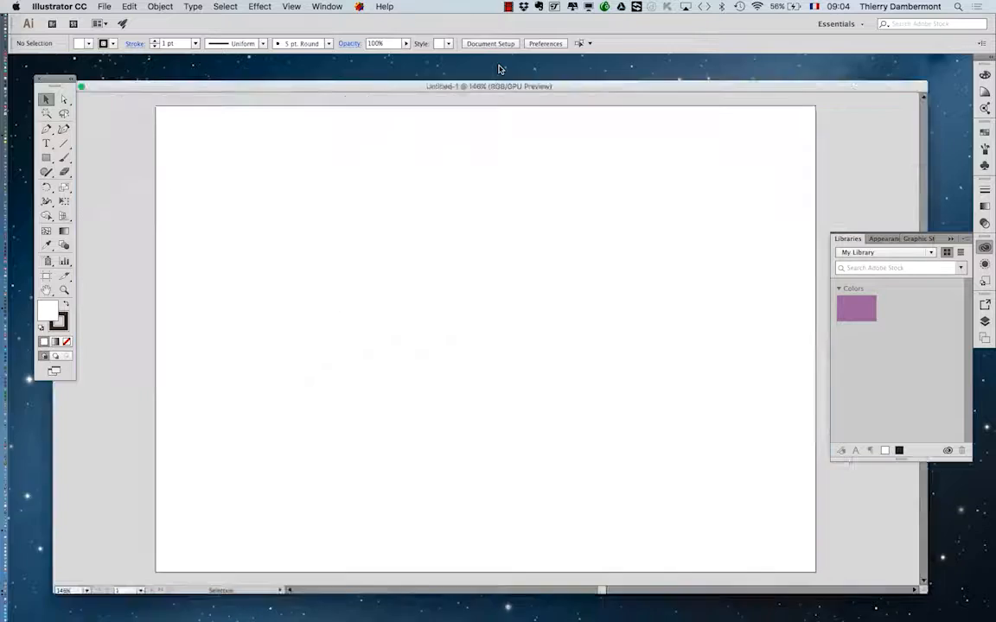
{"action": "key", "text": "f"}
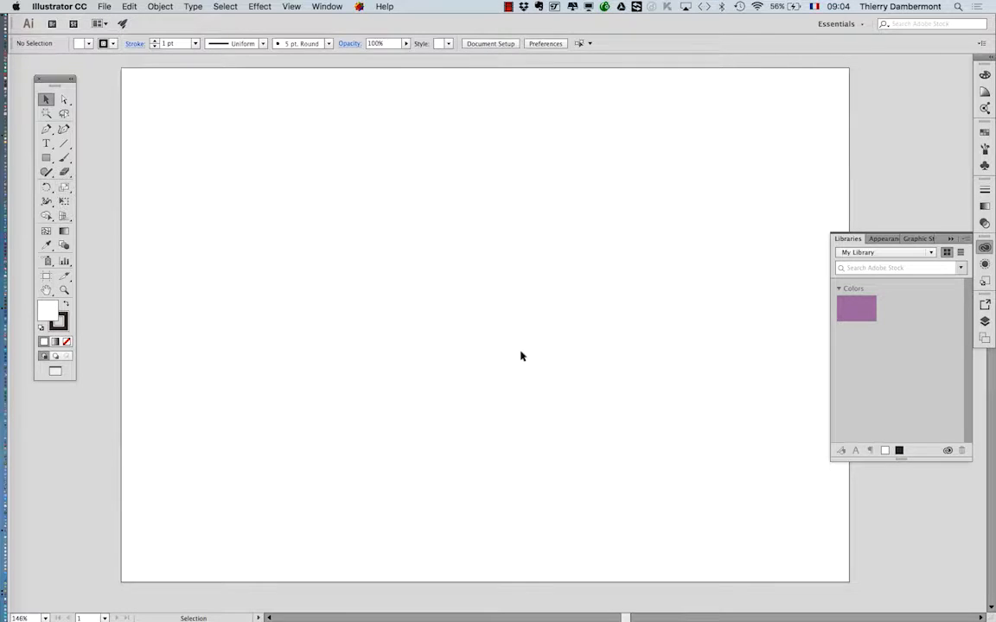
Move the floating Tools panel over the upper-left area of the artboard.
{"action": "key", "text": "space"}
{"action": "left_click_drag", "start_coordinate": [513, 234], "coordinate": [466, 213]}
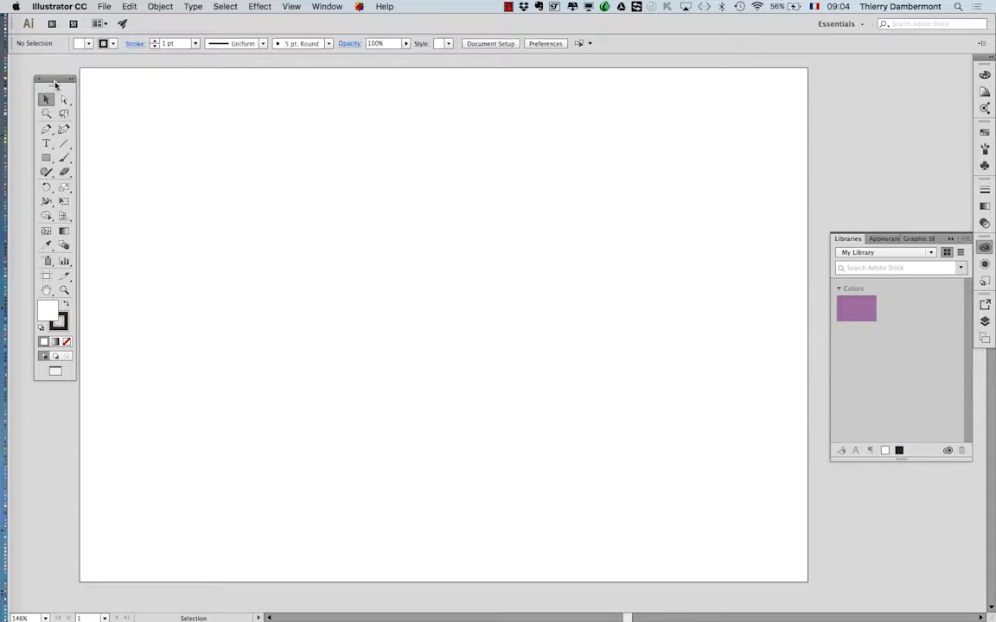
{"action": "left_click_drag", "start_coordinate": [55, 82], "coordinate": [144, 134]}
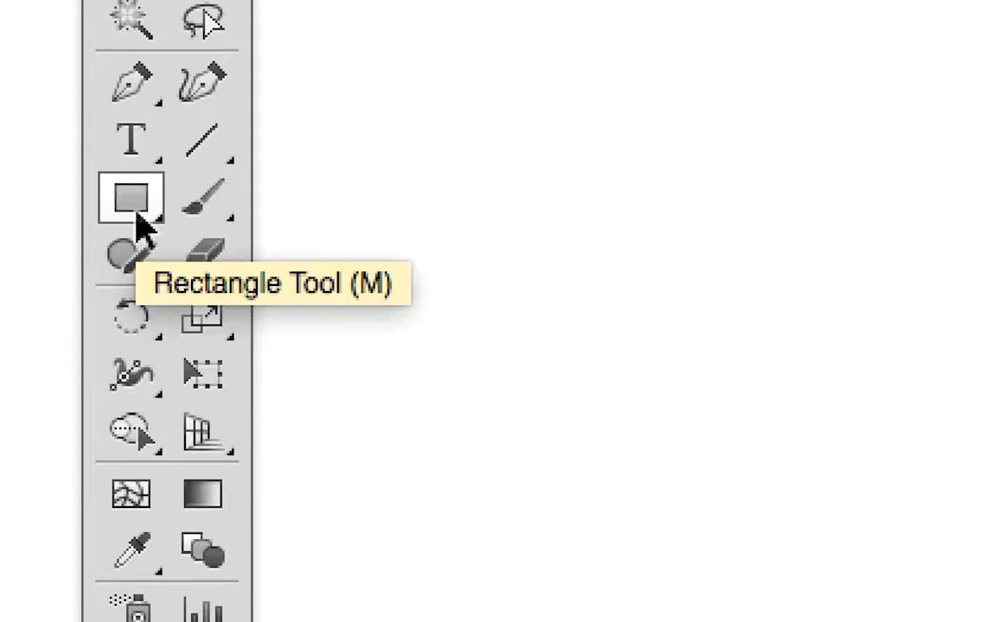
Create a 40 × 40 mm square on the artboard by entering exact dimensions with the Rectangle tool.
{"action": "left_click", "coordinate": [137, 212]}
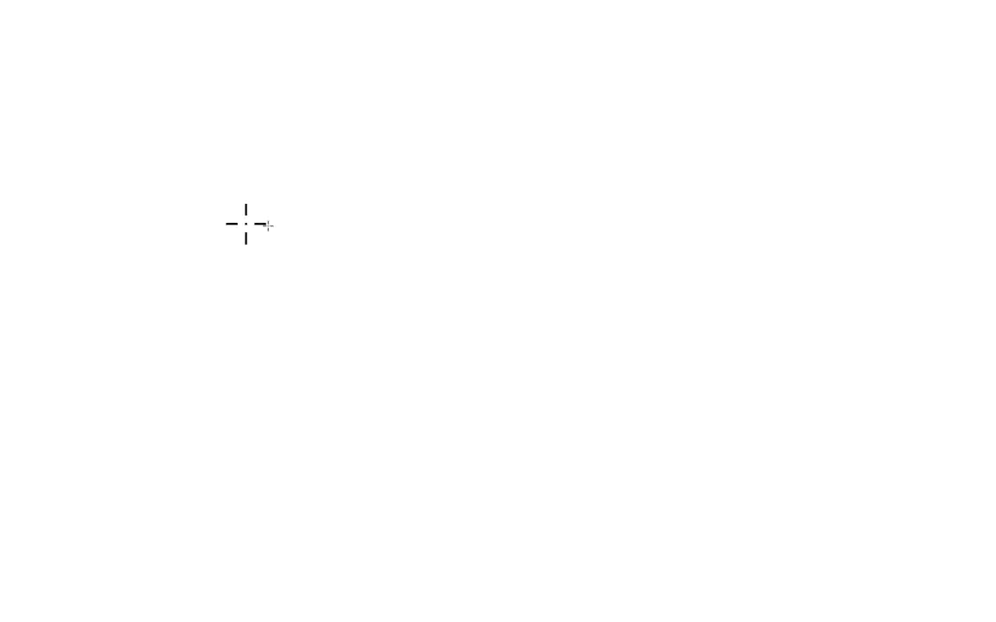
{"action": "left_click", "coordinate": [245, 224]}
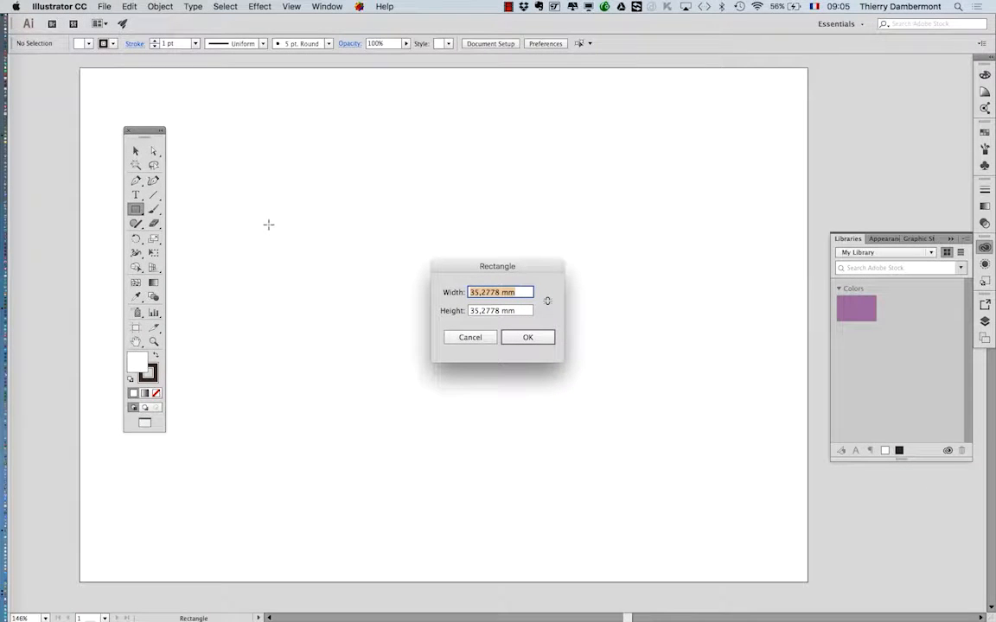
{"action": "left_click_drag", "start_coordinate": [469, 264], "coordinate": [455, 221]}
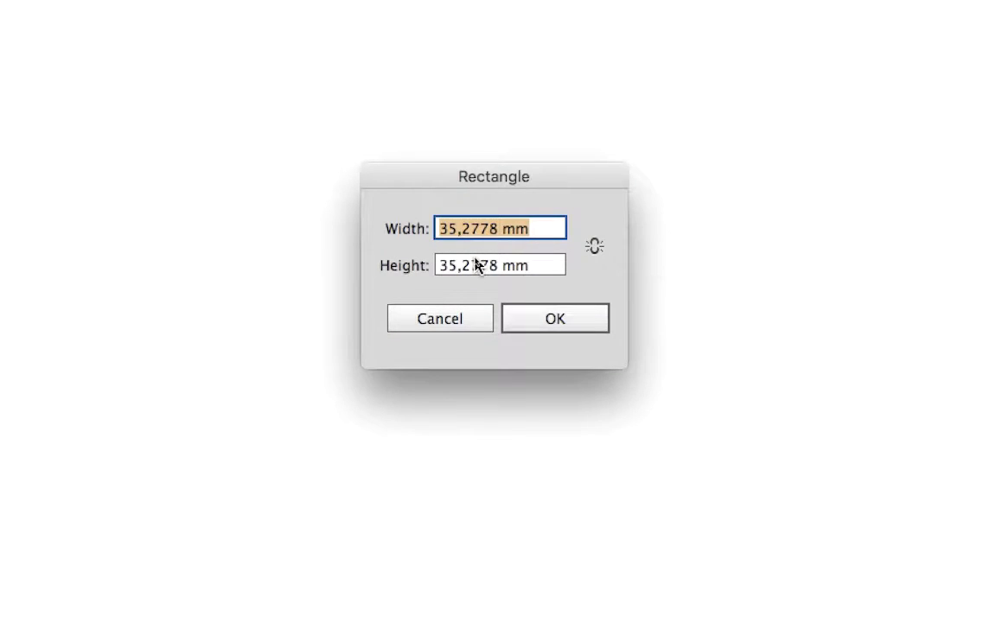
{"action": "type", "text": "40"}
{"action": "key", "text": "Tab"}
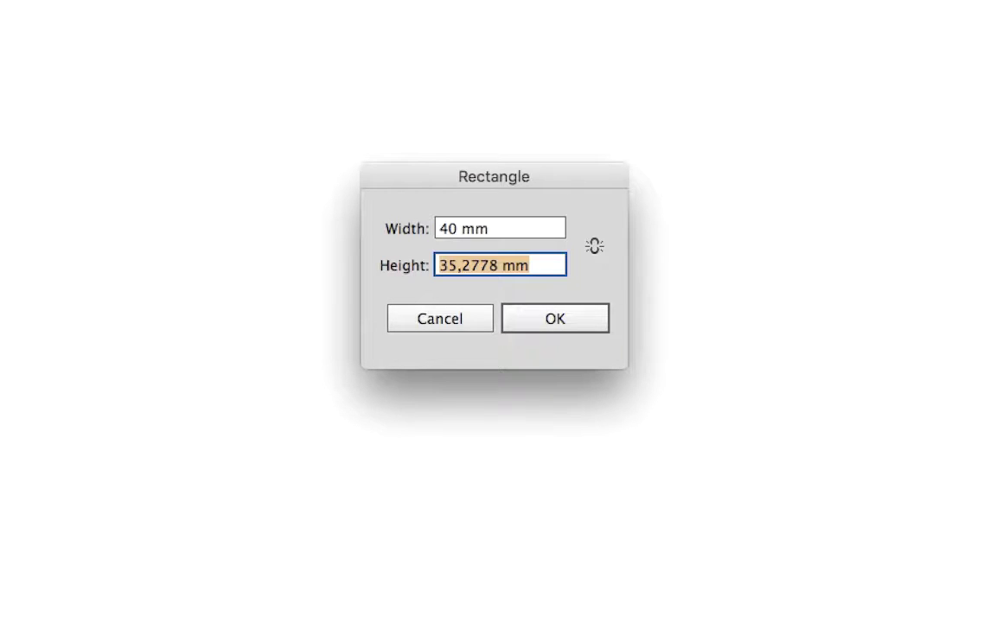
{"action": "type", "text": "40"}
{"action": "key", "text": "Tab"}
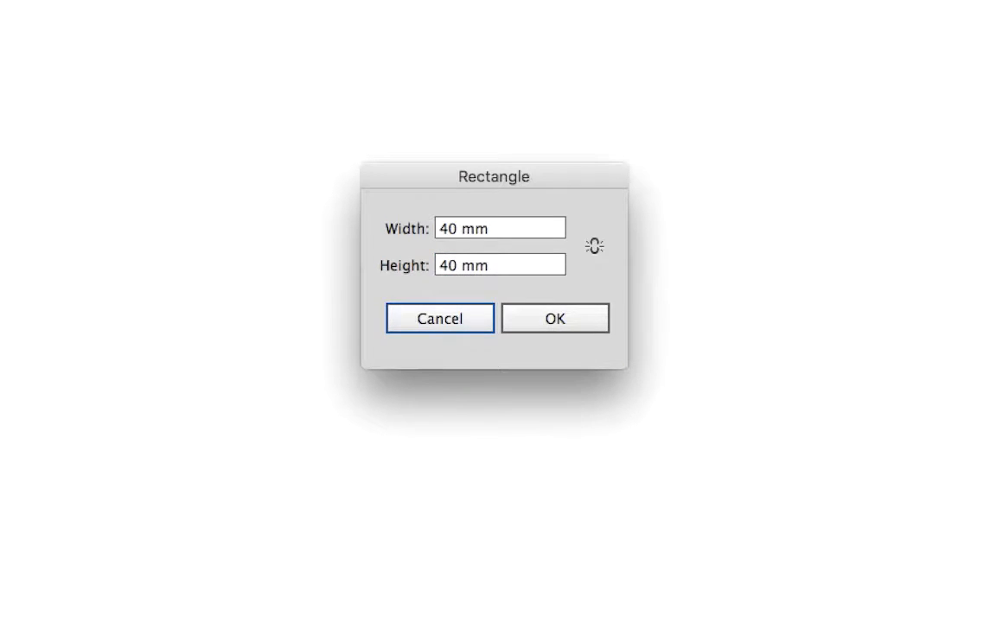
{"action": "left_click", "coordinate": [543, 325]}
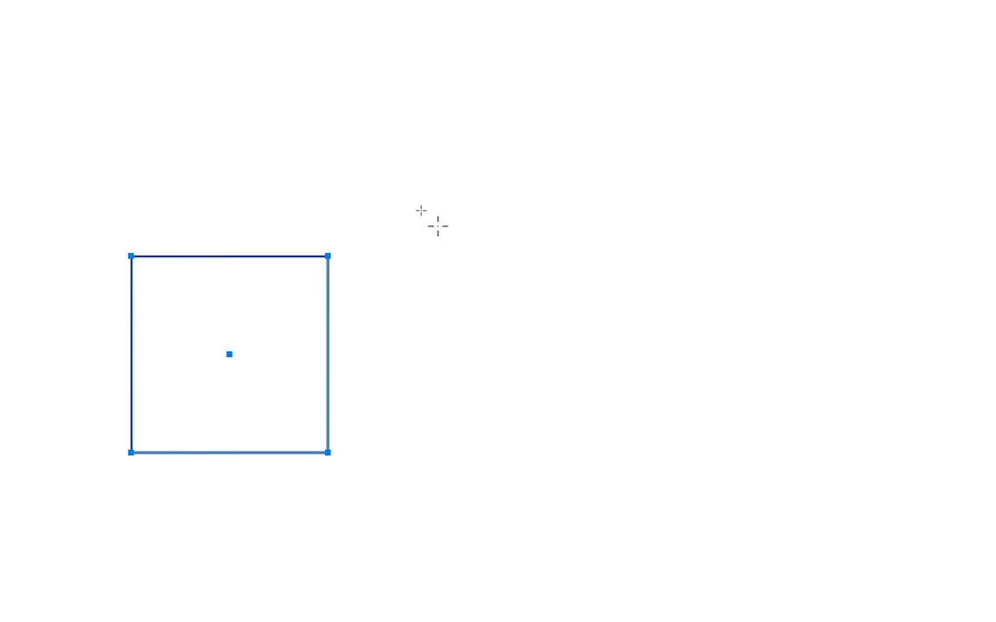
Draw a tall rectangle about 44 × 84 mm to the right of the square and move the Tools panel onto the artboard's left edge.
{"action": "left_click_drag", "start_coordinate": [438, 226], "coordinate": [781, 390]}
{"action": "left_click_drag", "start_coordinate": [560, 286], "coordinate": [518, 372]}
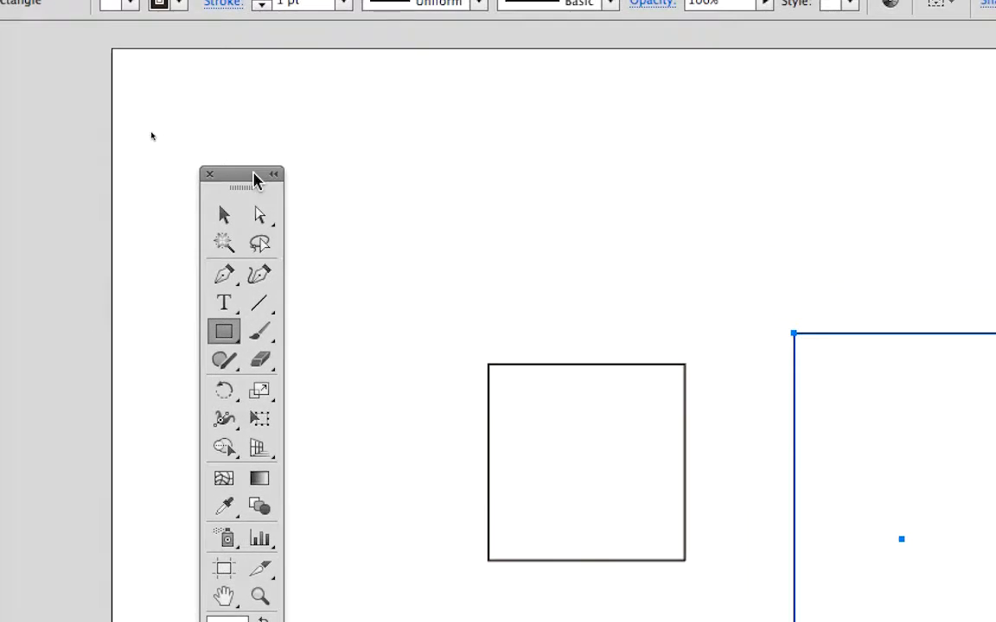
{"action": "left_click_drag", "start_coordinate": [255, 179], "coordinate": [549, 174]}
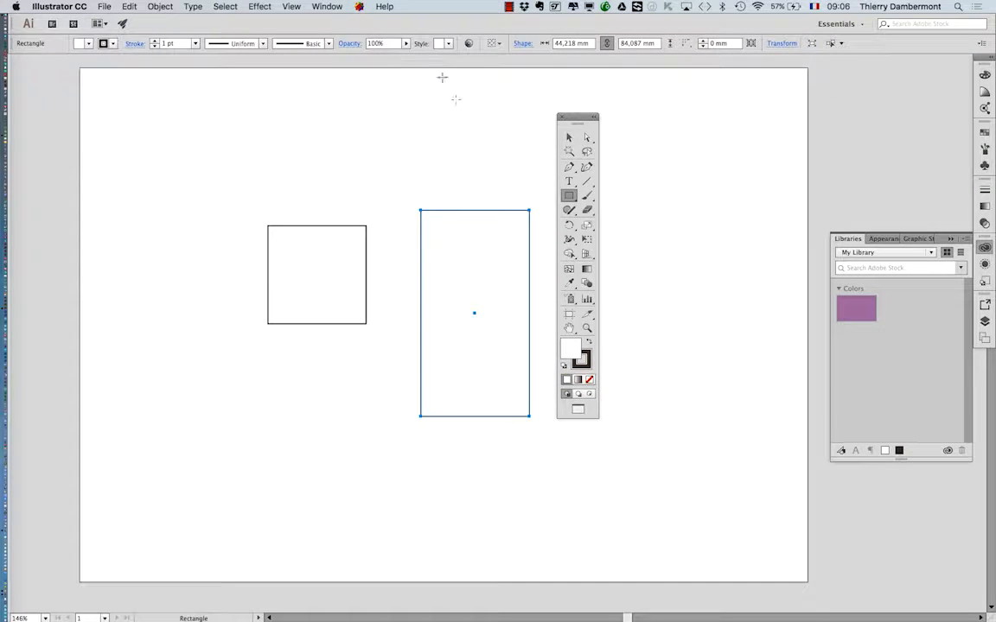
{"action": "left_click_drag", "start_coordinate": [583, 116], "coordinate": [85, 135]}
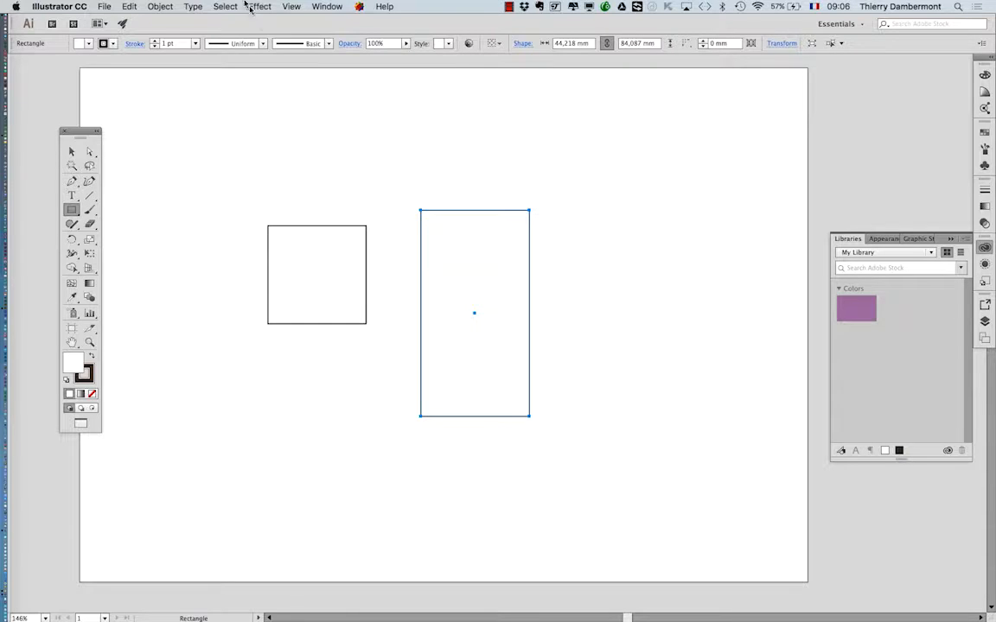
Show the transparency grid behind the two shapes and look up the option that hides it again.
{"action": "left_click", "coordinate": [292, 7]}
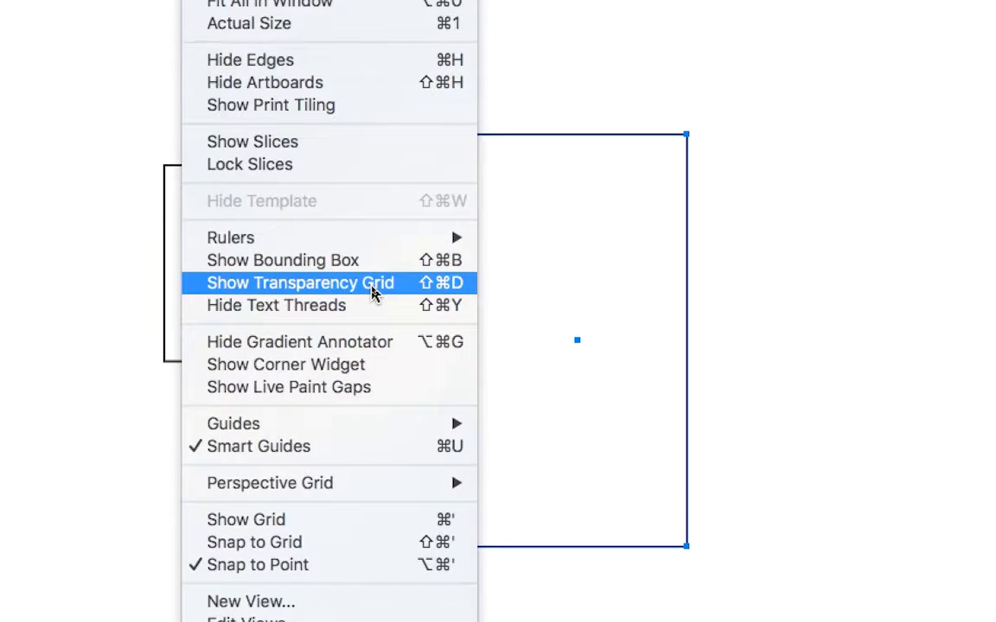
{"action": "left_click", "coordinate": [373, 283]}
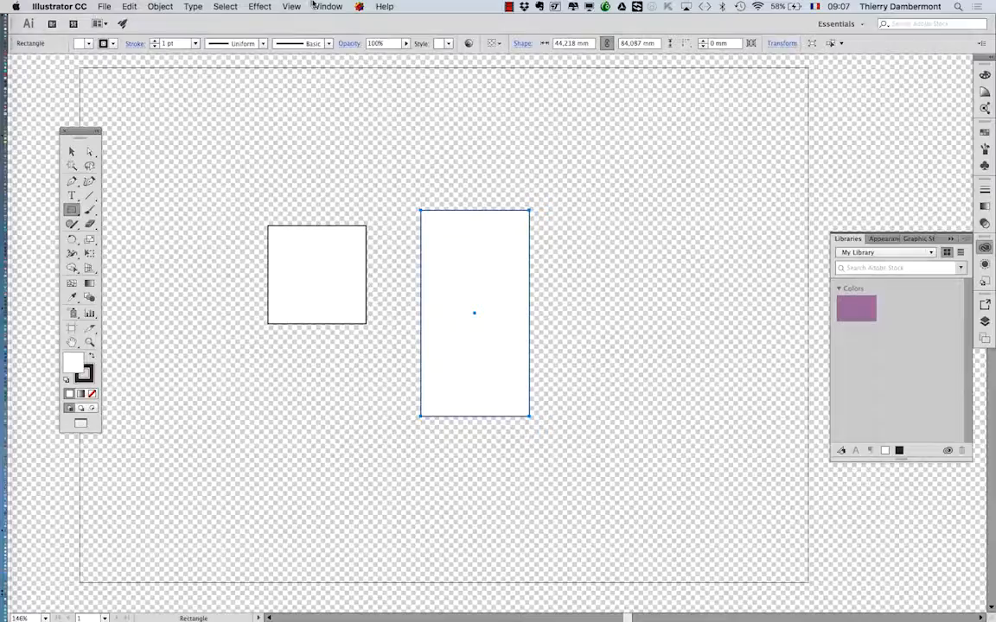
{"action": "left_click", "coordinate": [294, 6]}
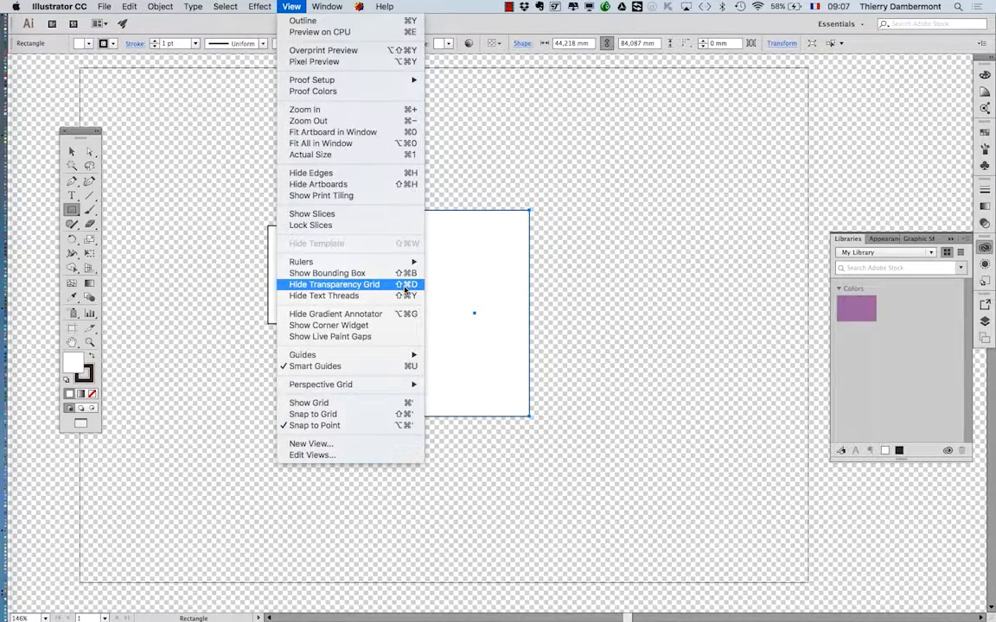
{"action": "left_click", "coordinate": [644, 147]}
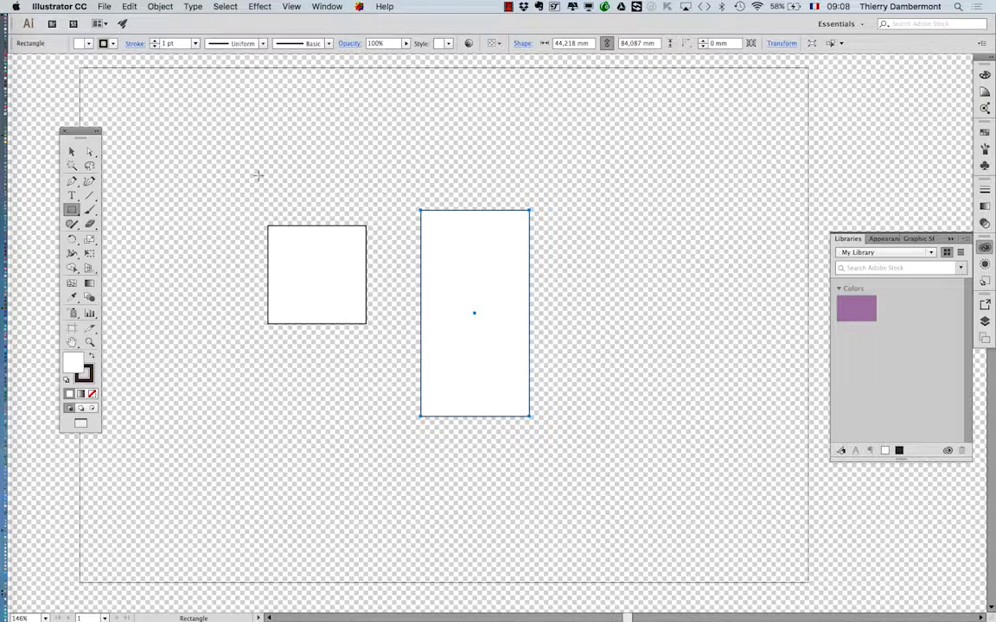
Set the document's transparency grid to Large size with Medium grid colors in Document Setup.
{"action": "left_click", "coordinate": [103, 6]}
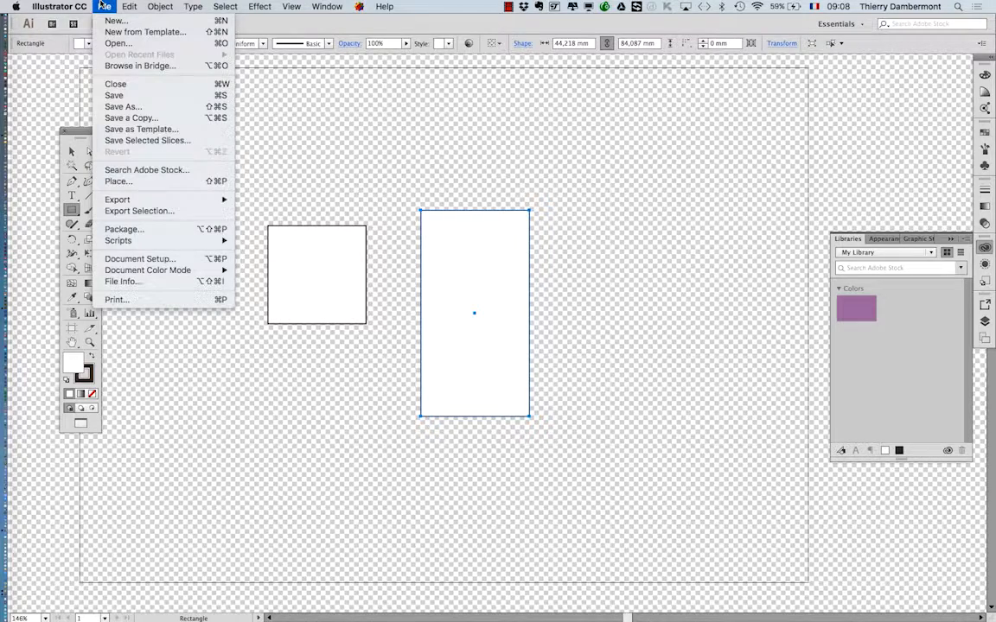
{"action": "left_click", "coordinate": [191, 265]}
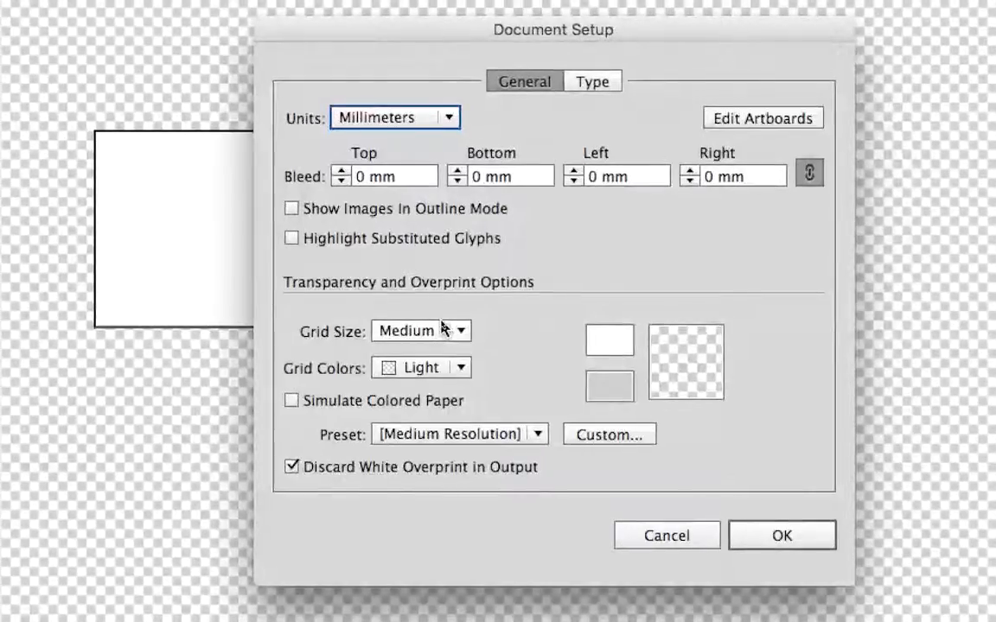
{"action": "left_click", "coordinate": [444, 325]}
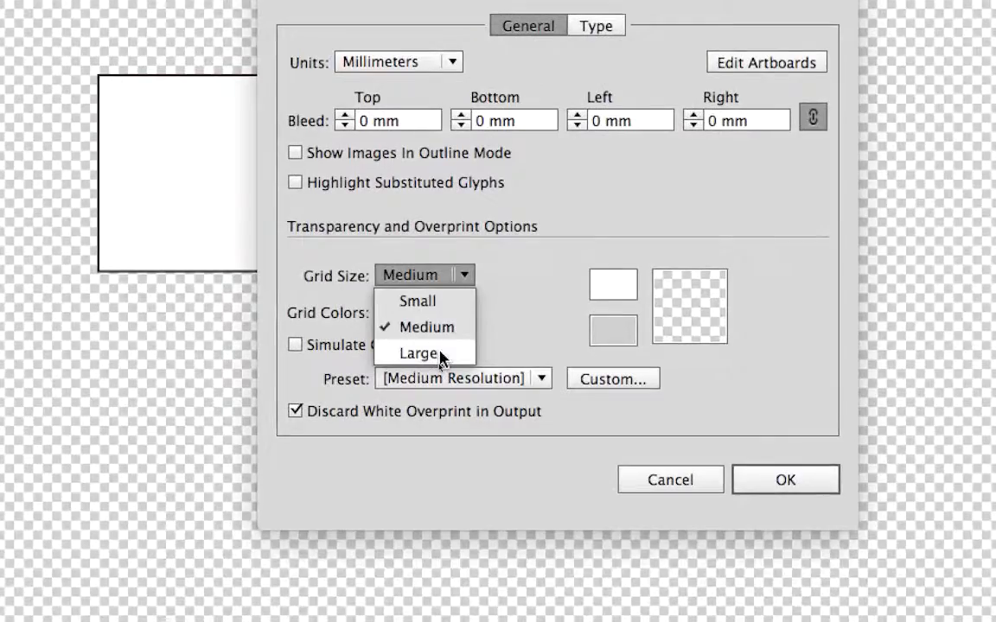
{"action": "left_click", "coordinate": [443, 358]}
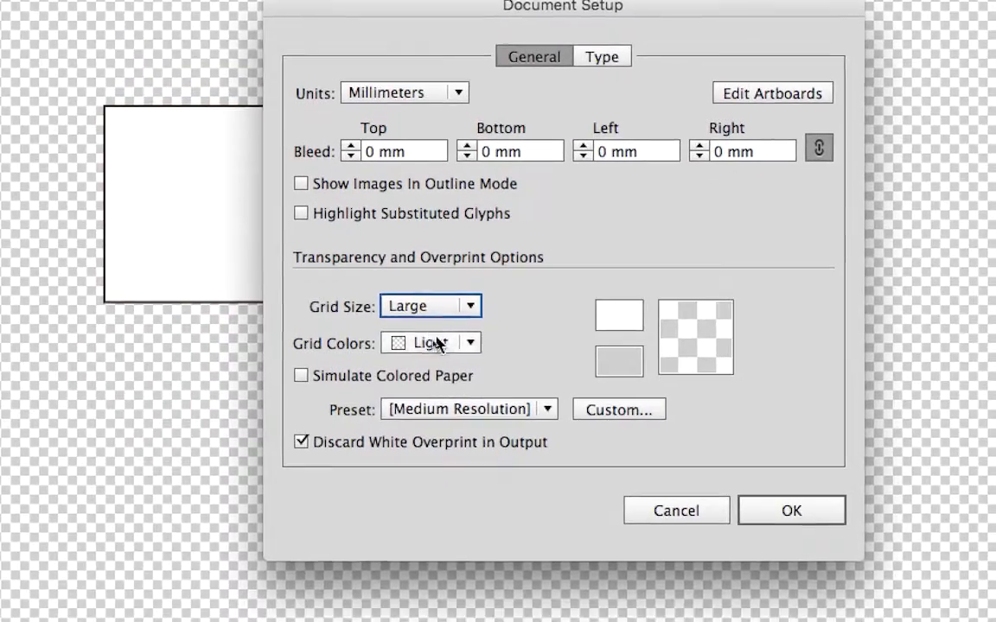
{"action": "left_click", "coordinate": [444, 364]}
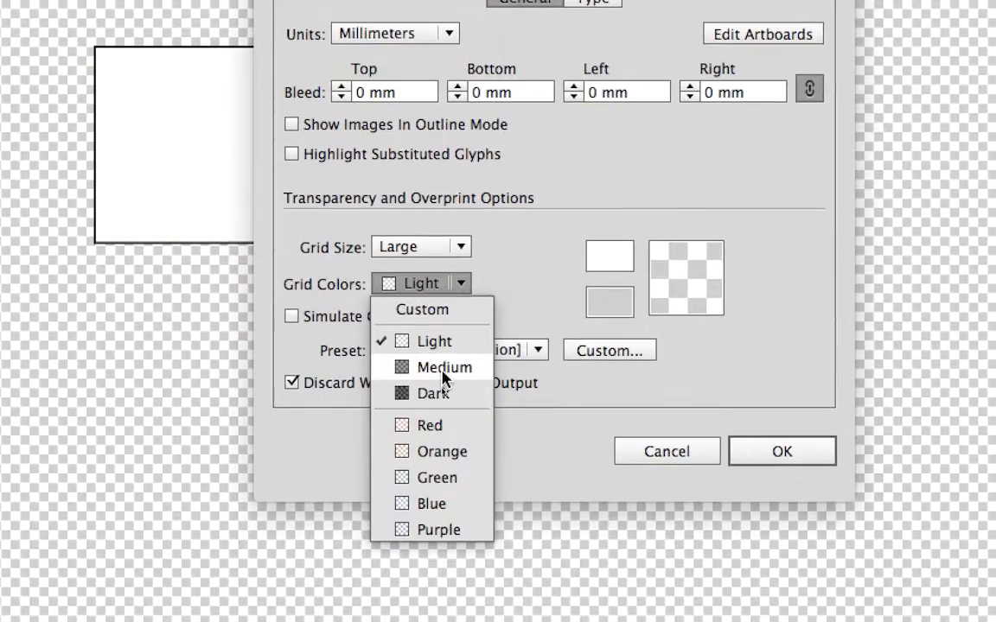
{"action": "left_click", "coordinate": [443, 369]}
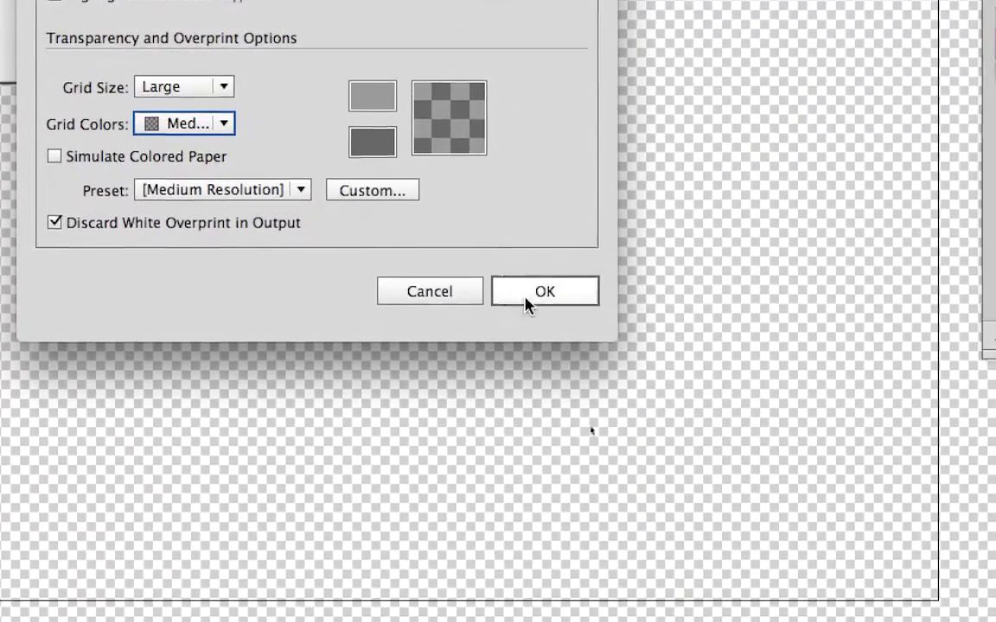
{"action": "left_click", "coordinate": [759, 505]}
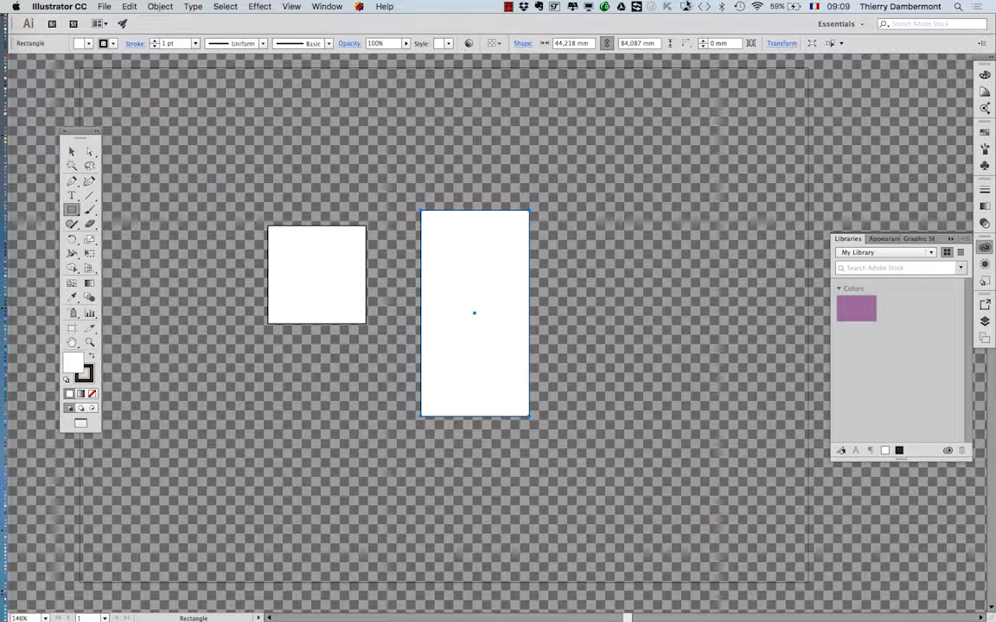
Darken the transparency grid's lighter color to a gray of 44% brightness in Document Setup and apply it.
{"action": "left_click", "coordinate": [104, 6]}
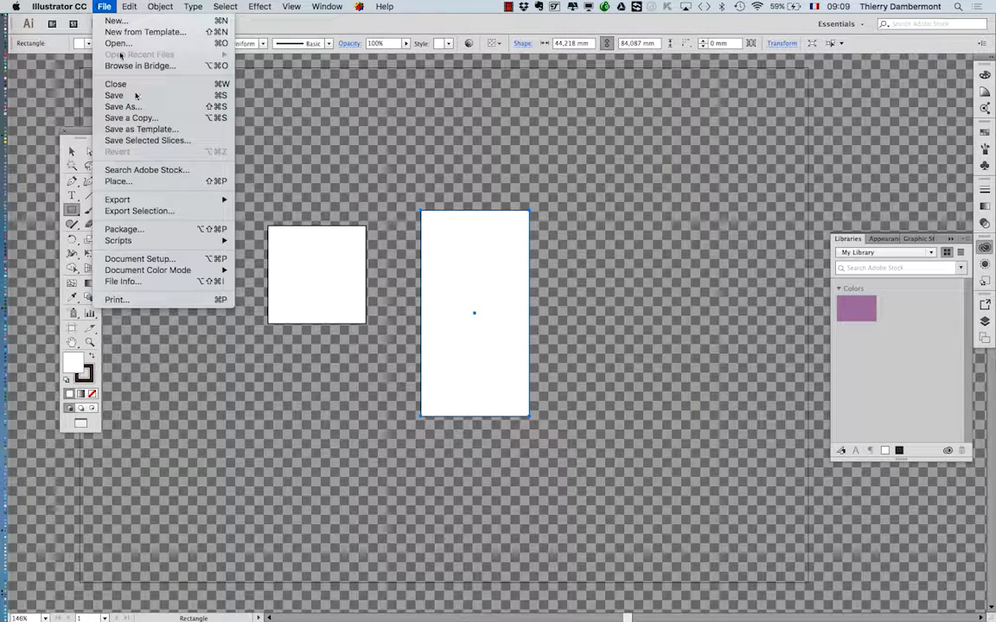
{"action": "left_click", "coordinate": [169, 259]}
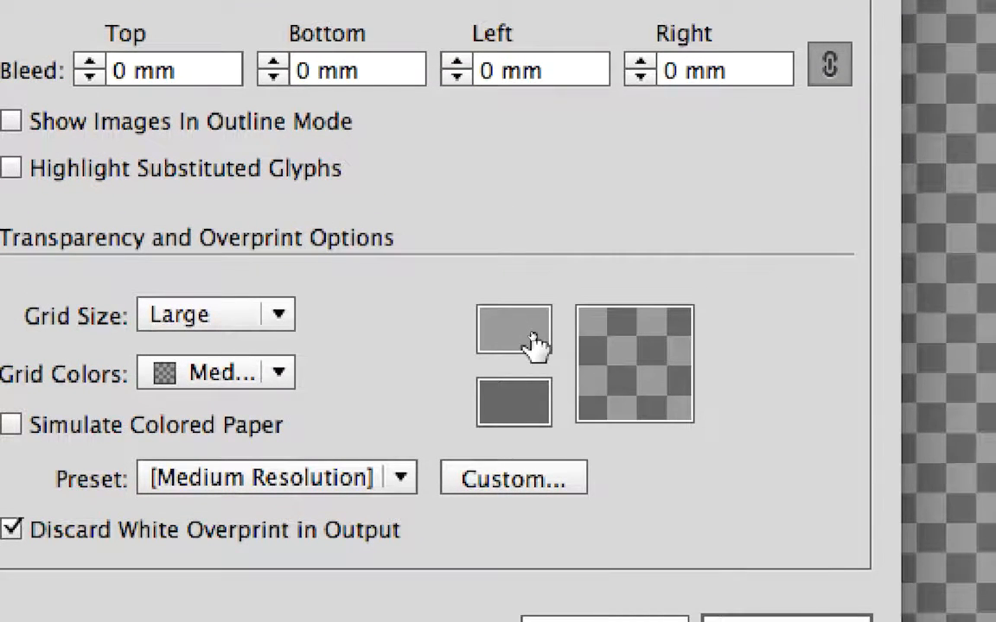
{"action": "left_click", "coordinate": [533, 342]}
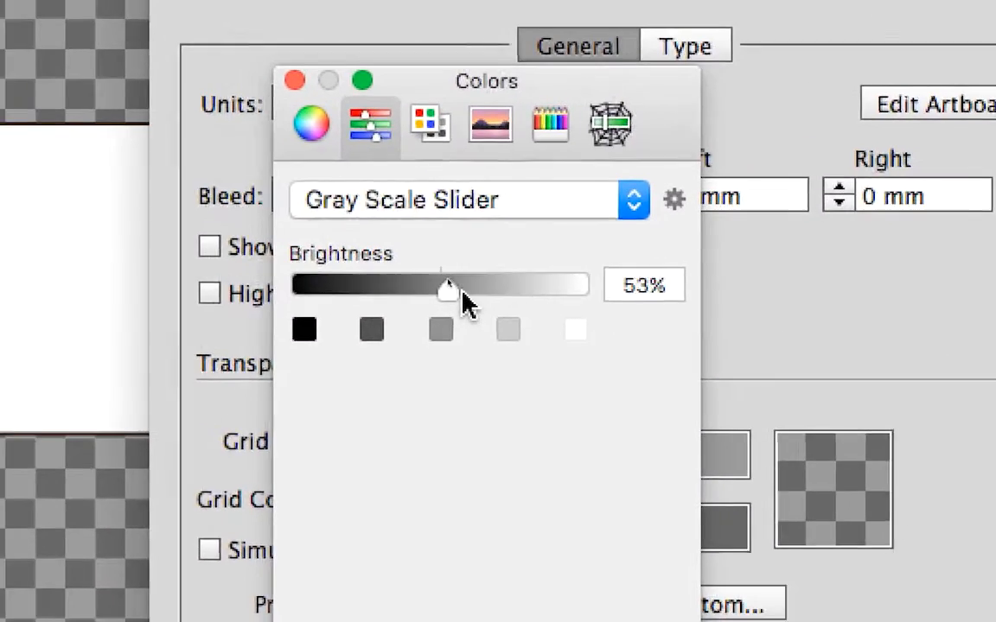
{"action": "left_click_drag", "start_coordinate": [461, 293], "coordinate": [424, 290]}
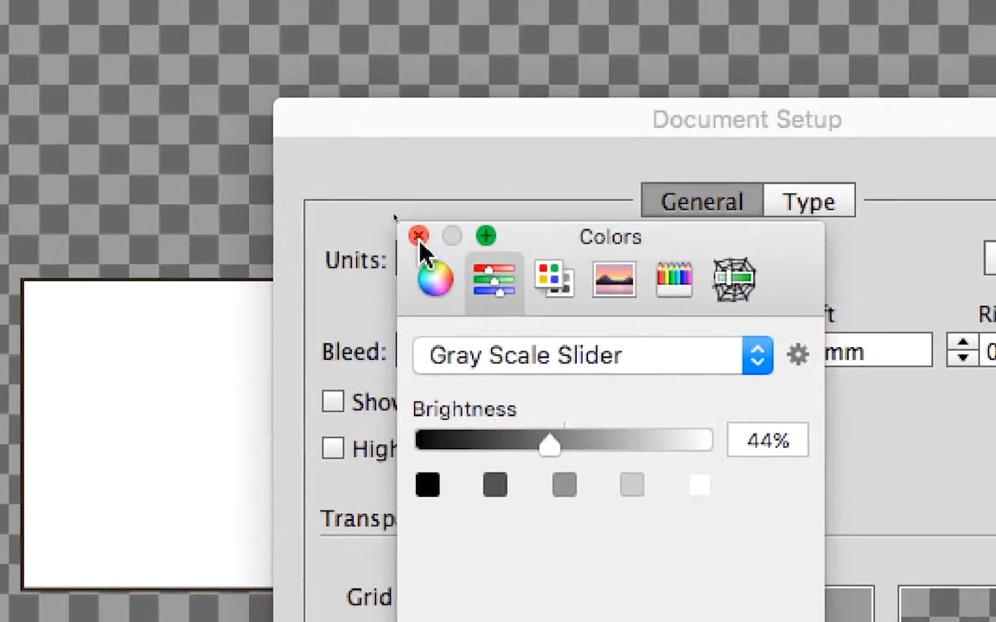
{"action": "left_click", "coordinate": [465, 297]}
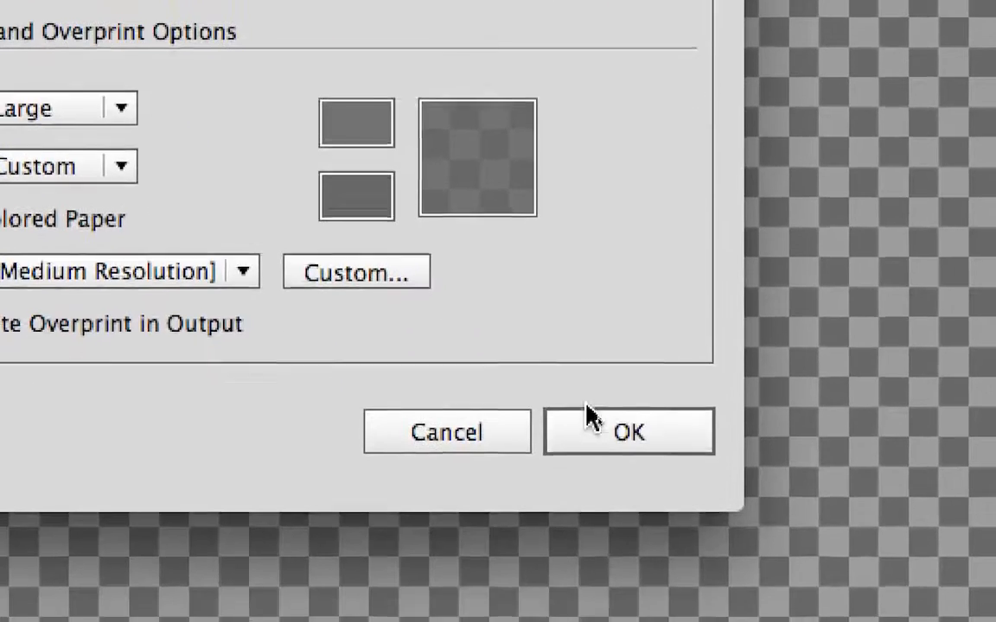
{"action": "left_click", "coordinate": [665, 523]}
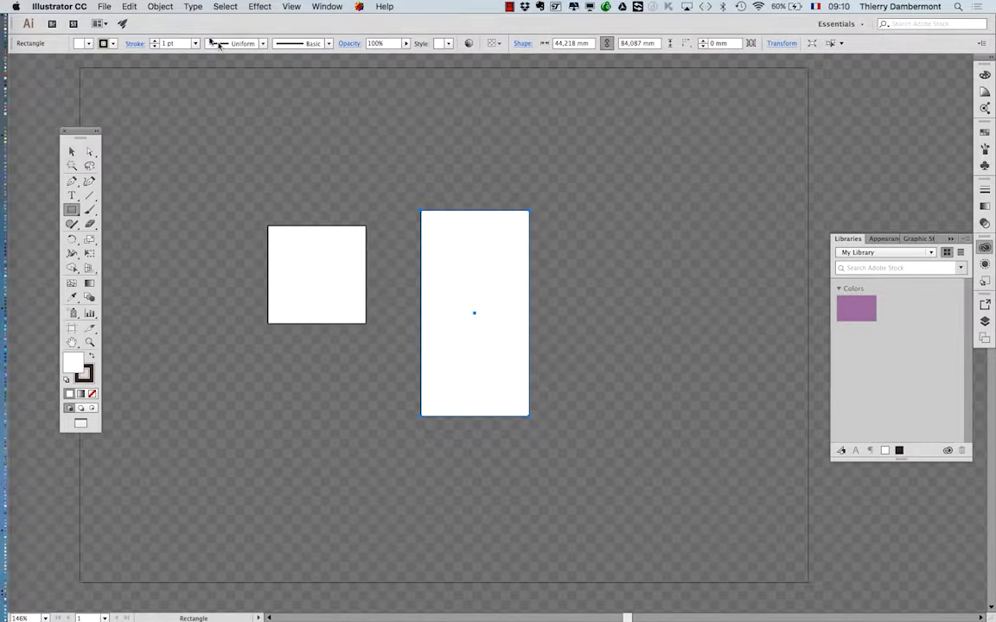
Start saving a copy under a new name, choosing the B1K1 AI start folder and the file name first-doc-01.
{"action": "left_click", "coordinate": [101, 7]}
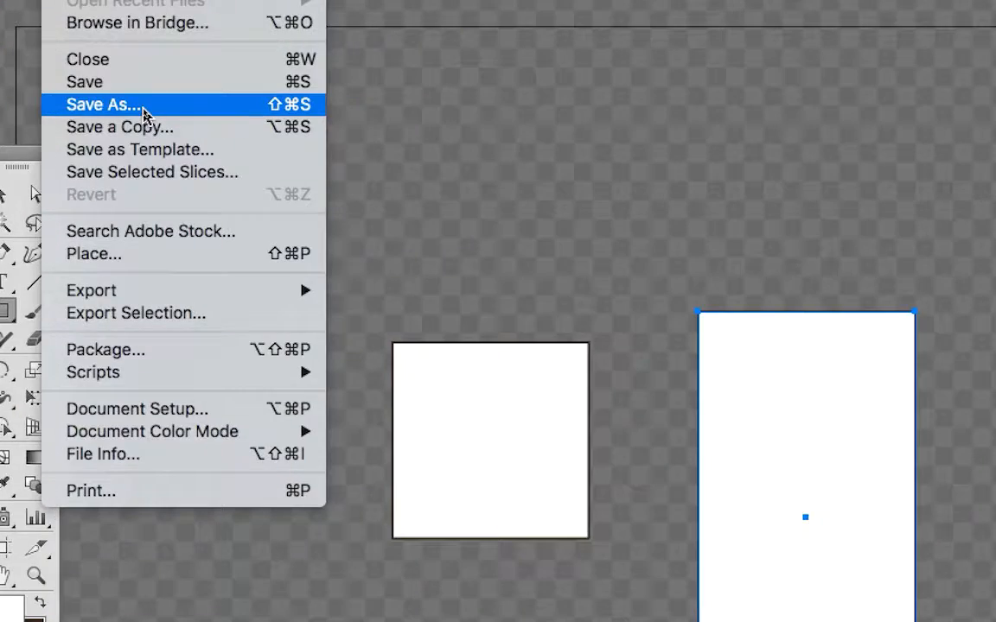
{"action": "left_click", "coordinate": [144, 105]}
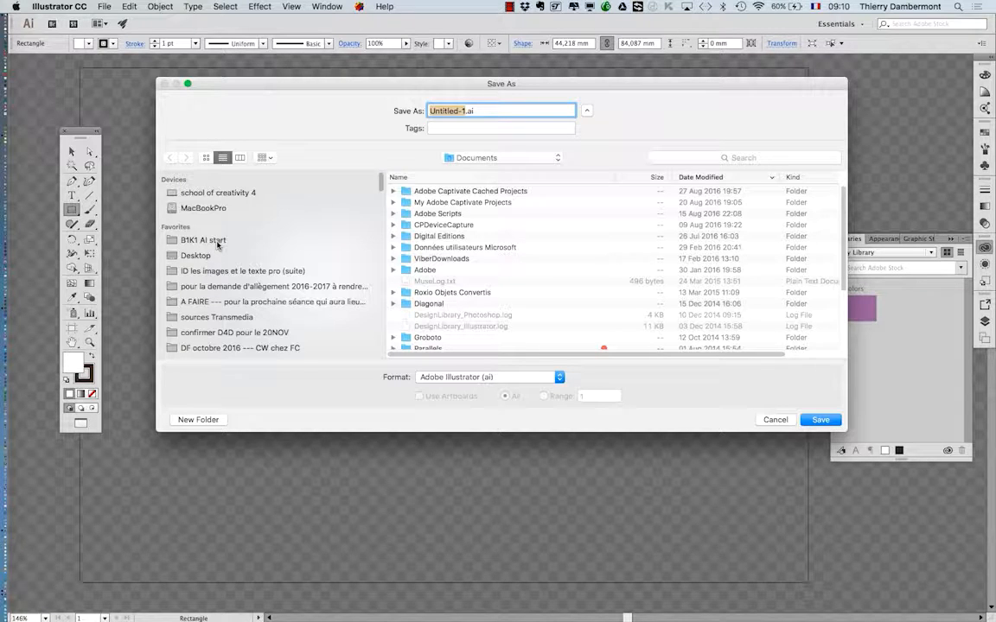
{"action": "left_click", "coordinate": [217, 245]}
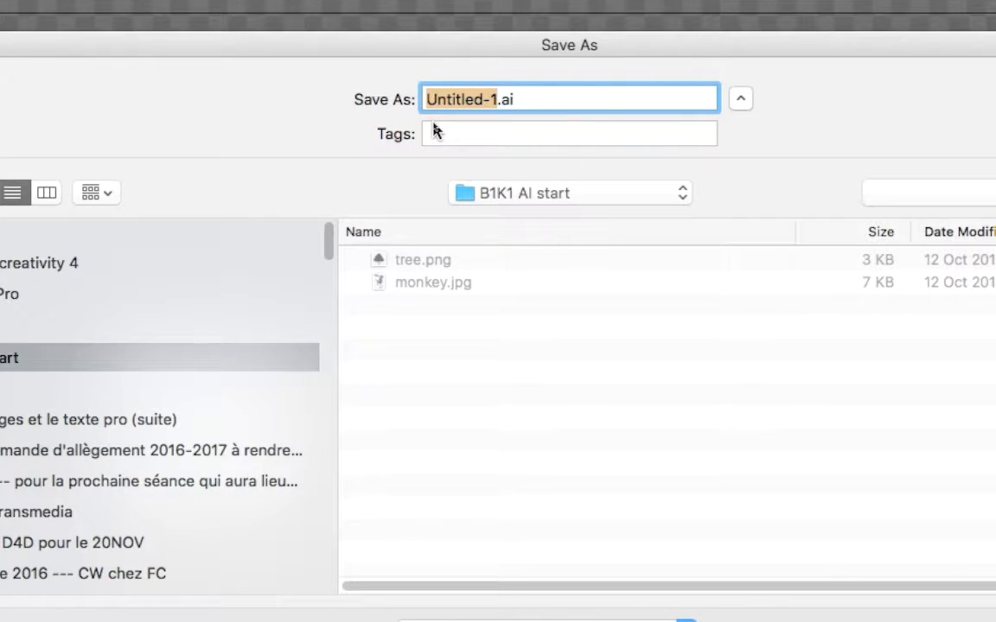
{"action": "type", "text": "first-dox"}
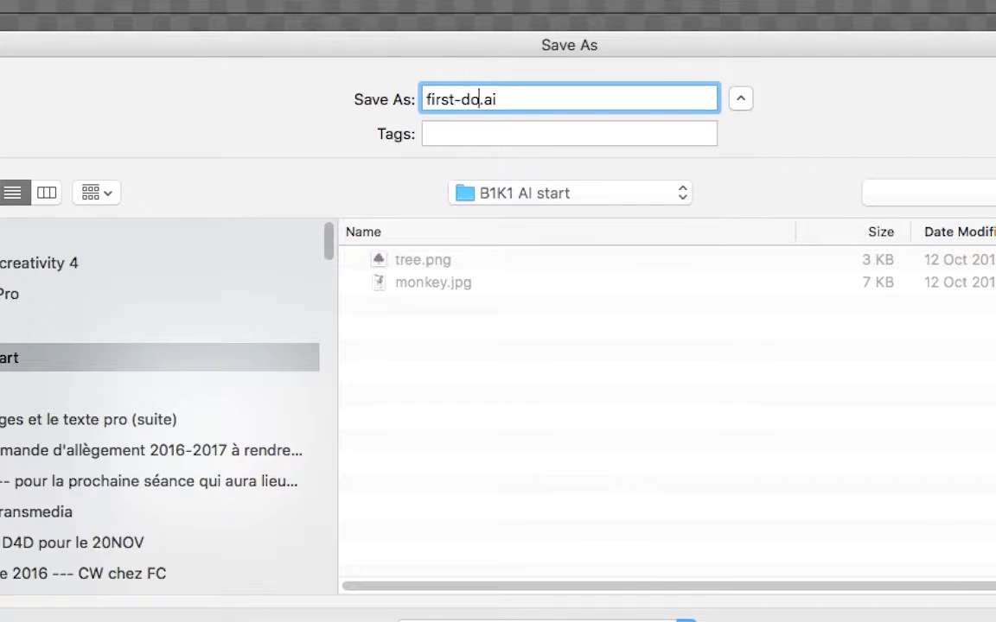
{"action": "key", "text": "BackSpace"}
{"action": "type", "text": "c-01"}
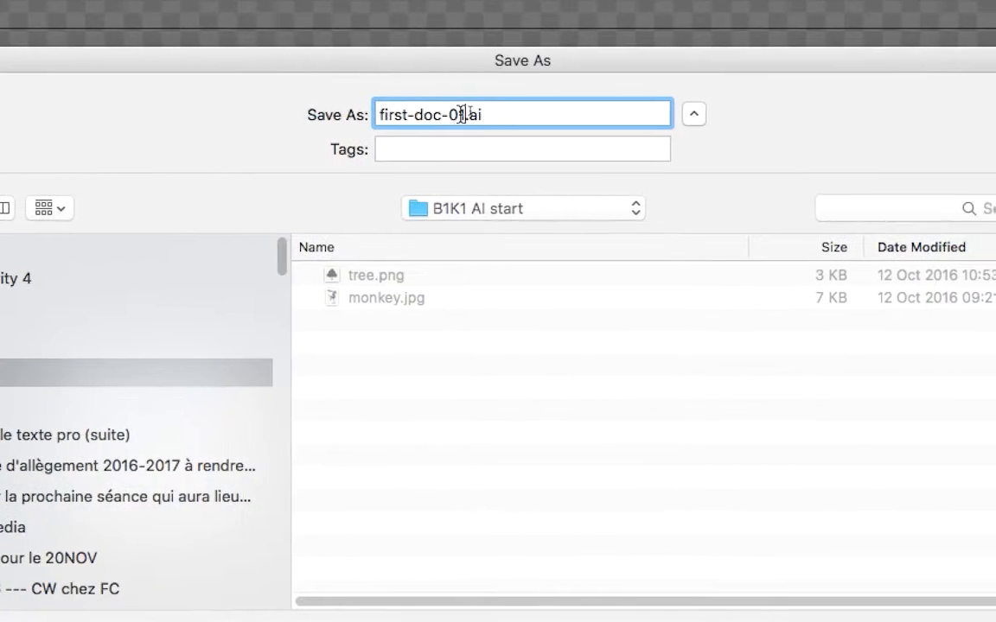
Keep the .ai extension, save in Adobe Illustrator format and accept the Illustrator CC version options.
{"action": "double_click", "coordinate": [509, 99]}
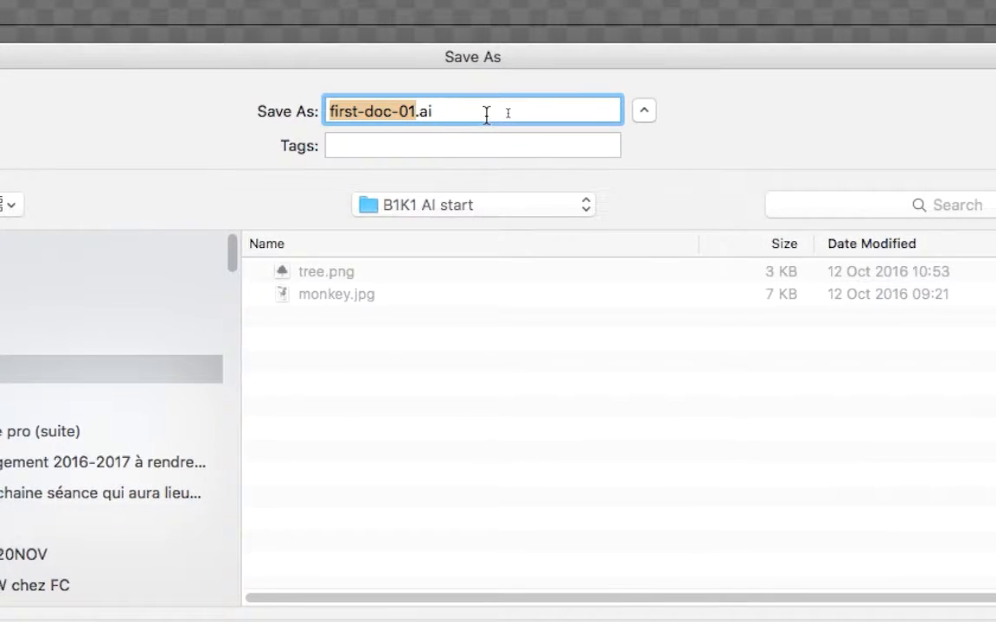
{"action": "left_click", "coordinate": [438, 111]}
{"action": "left_click_drag", "start_coordinate": [466, 113], "coordinate": [445, 114]}
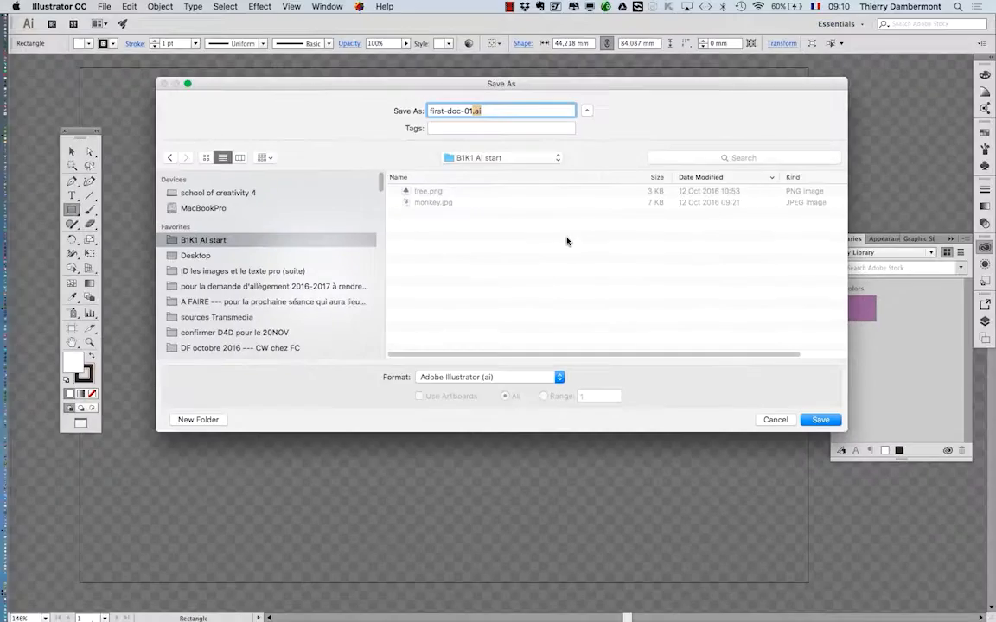
{"action": "left_click", "coordinate": [819, 420]}
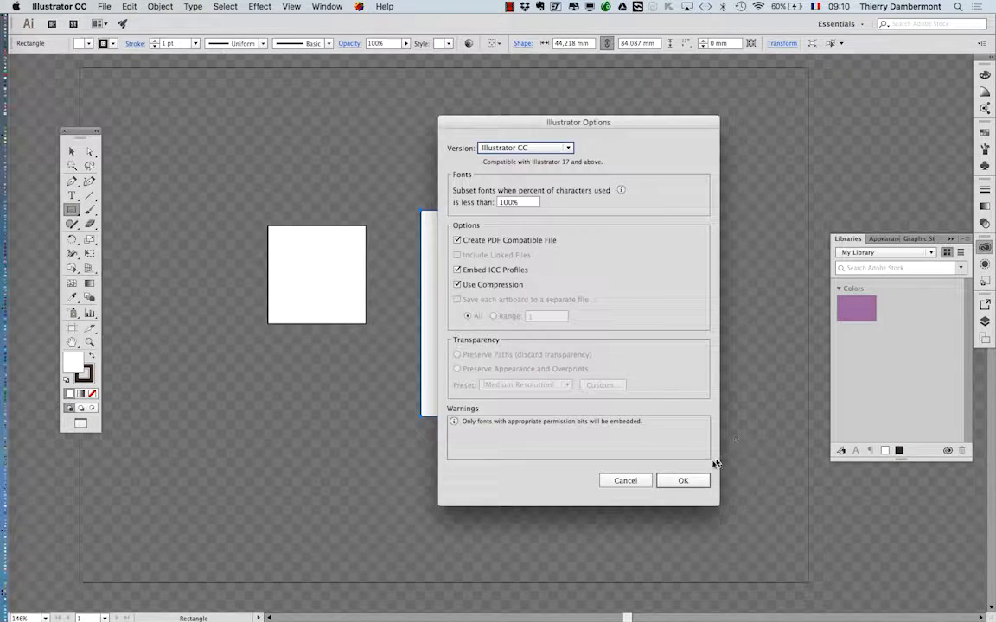
{"action": "left_click_drag", "start_coordinate": [620, 126], "coordinate": [394, 109]}
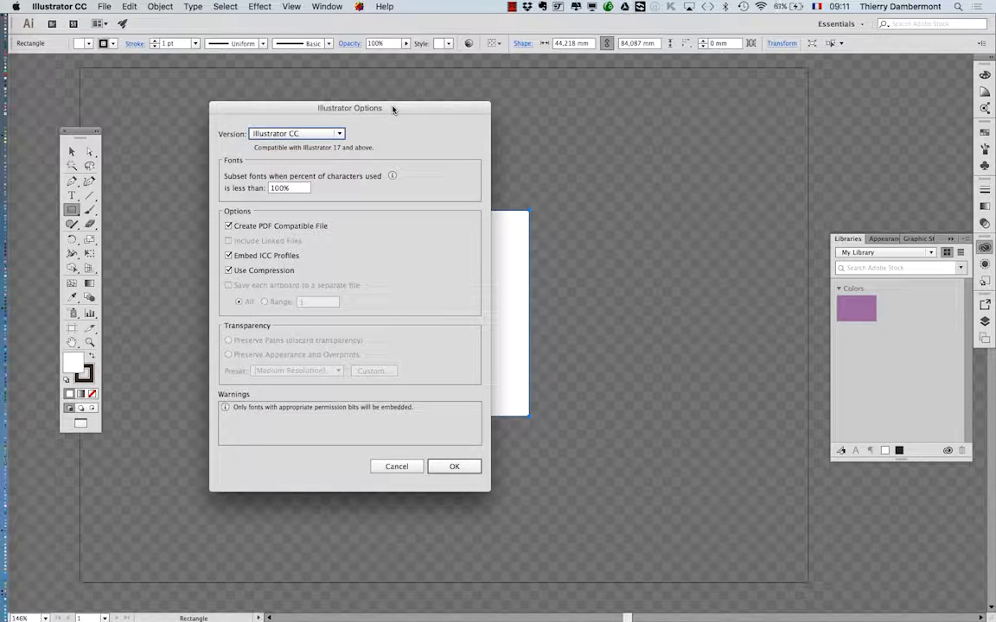
{"action": "left_click", "coordinate": [456, 467]}
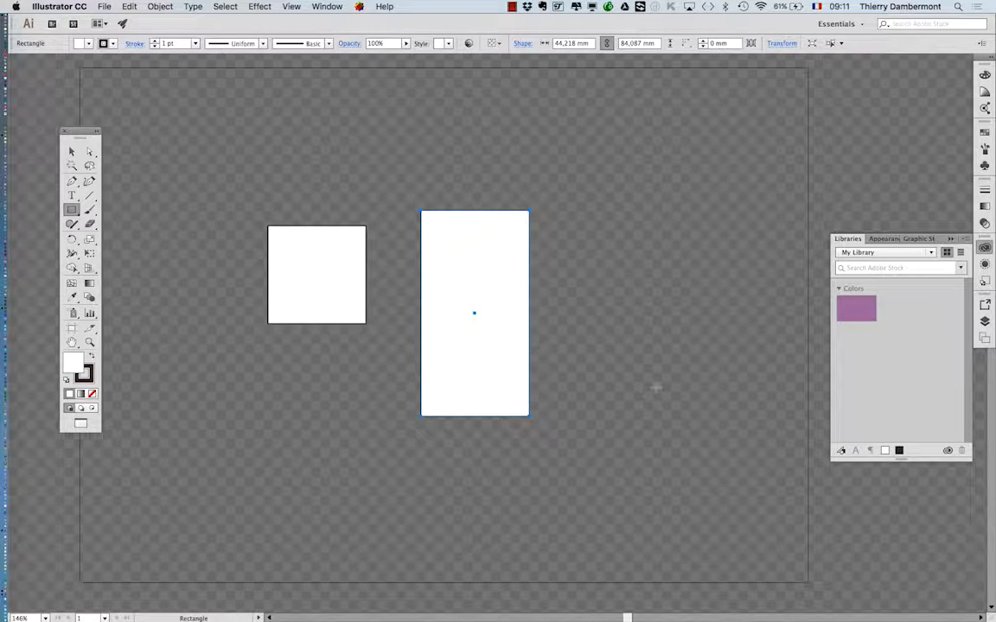
Reopen the Save As dialog, compare its compact and expanded folder views, and cancel it.
{"action": "left_click", "coordinate": [103, 6]}
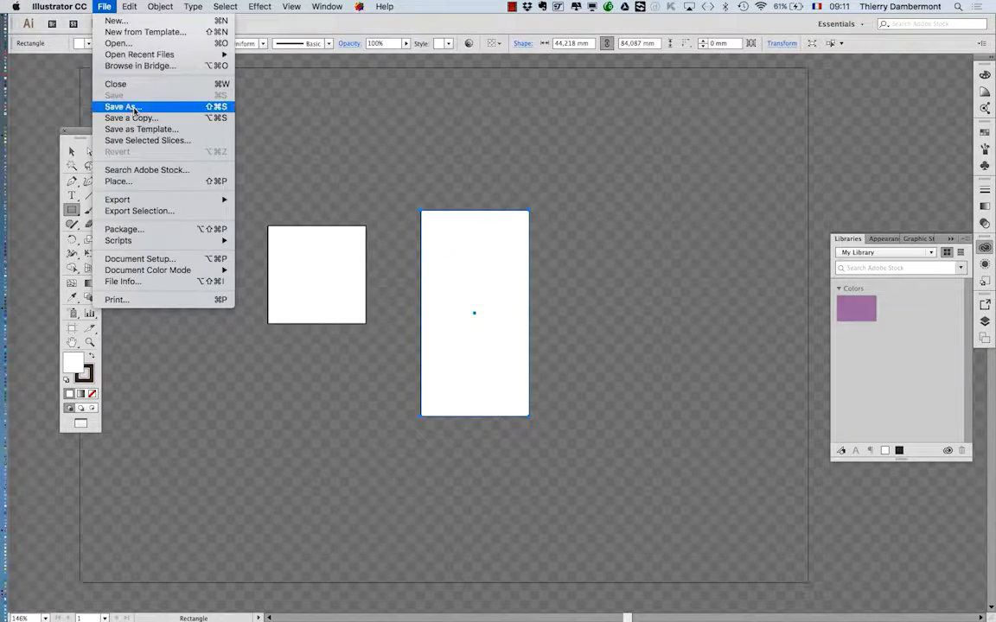
{"action": "left_click", "coordinate": [121, 106]}
{"action": "left_click", "coordinate": [585, 108]}
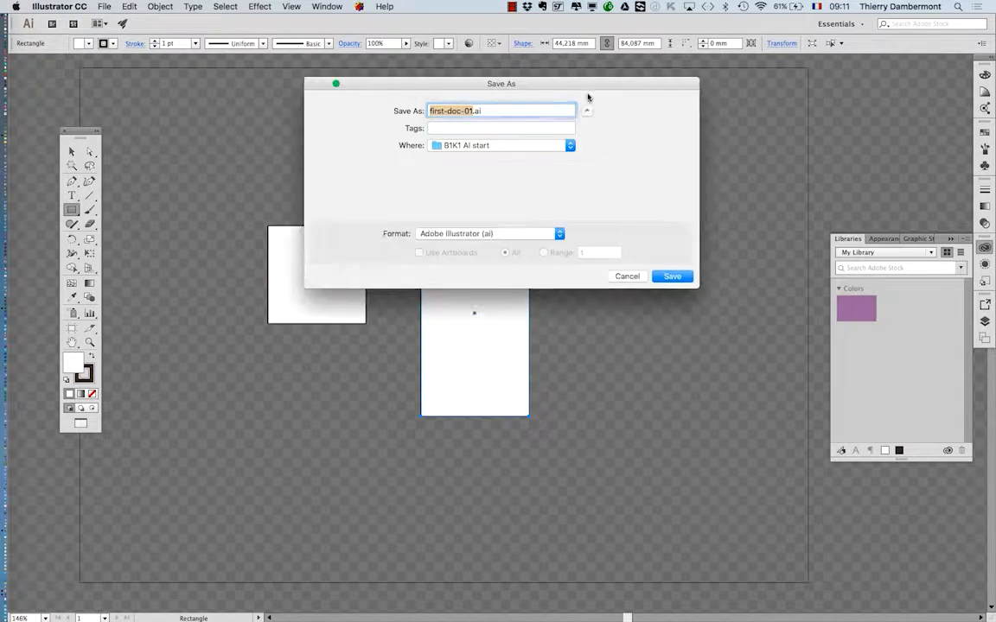
{"action": "left_click_drag", "start_coordinate": [576, 89], "coordinate": [519, 261]}
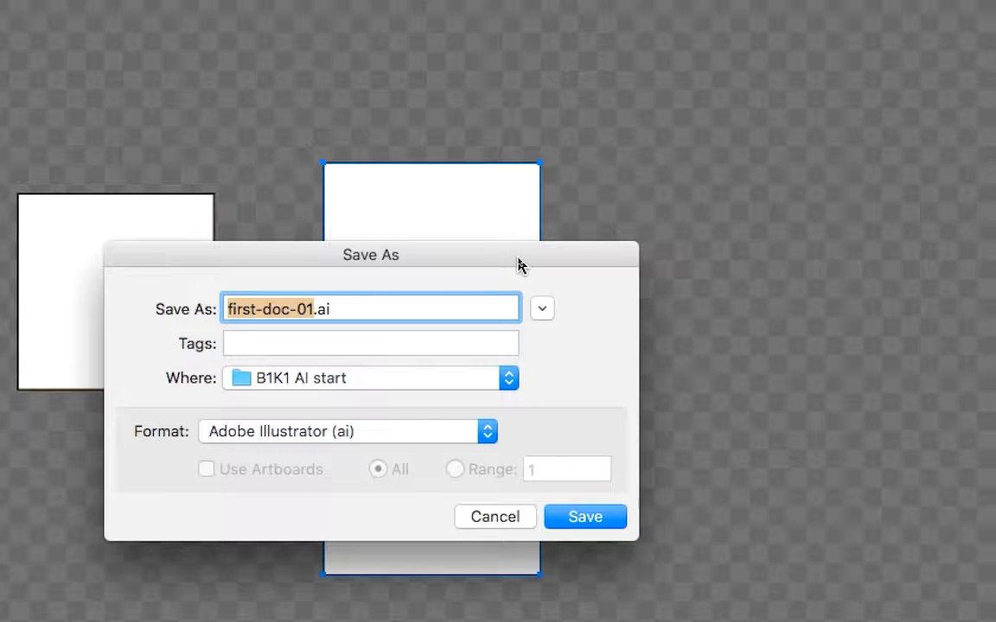
{"action": "left_click_drag", "start_coordinate": [518, 260], "coordinate": [657, 147]}
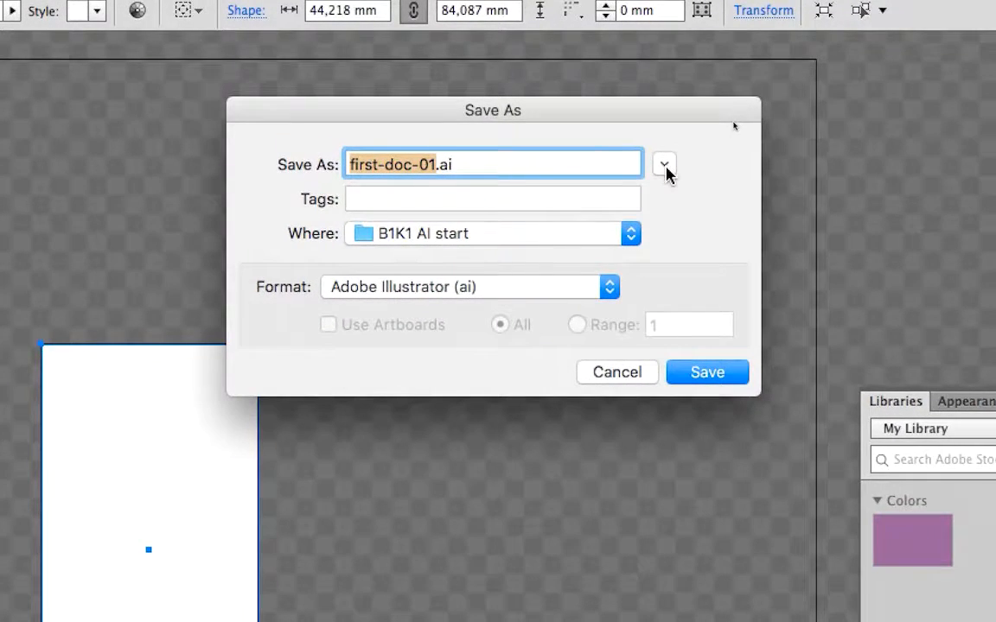
{"action": "left_click", "coordinate": [665, 168]}
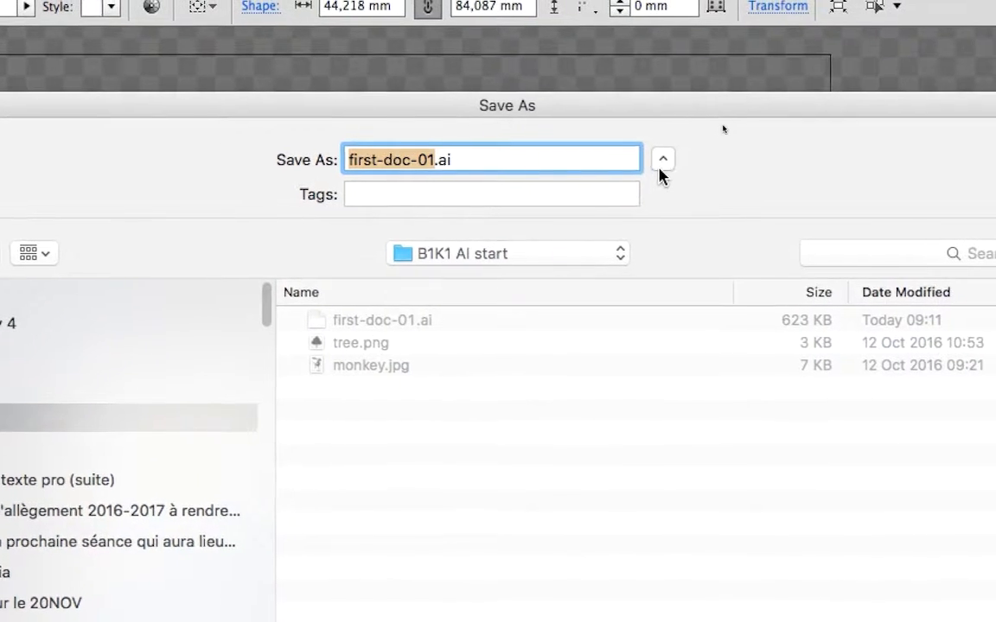
{"action": "left_click", "coordinate": [669, 156]}
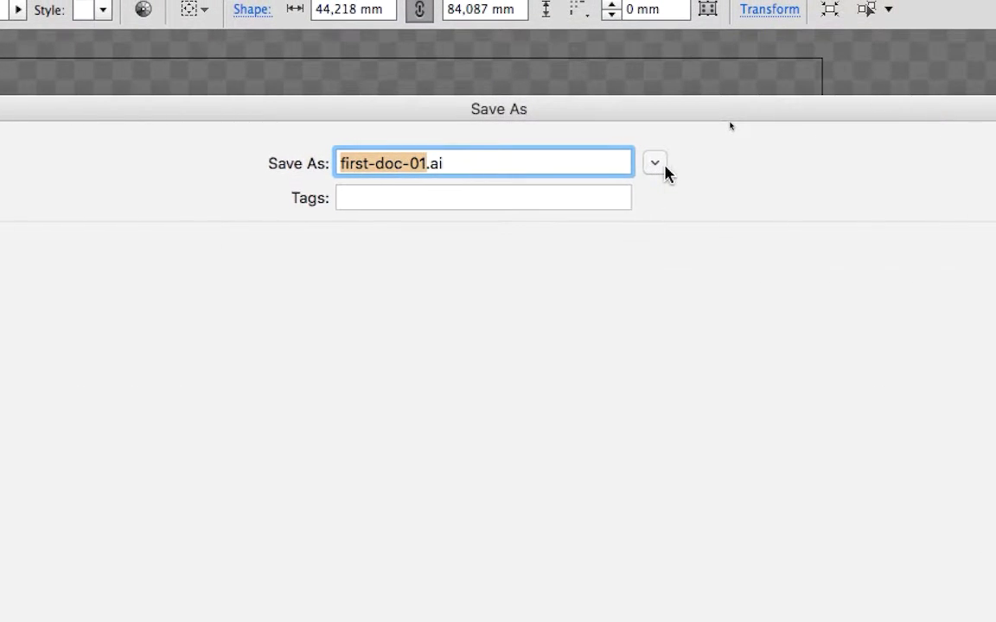
{"action": "left_click", "coordinate": [657, 164]}
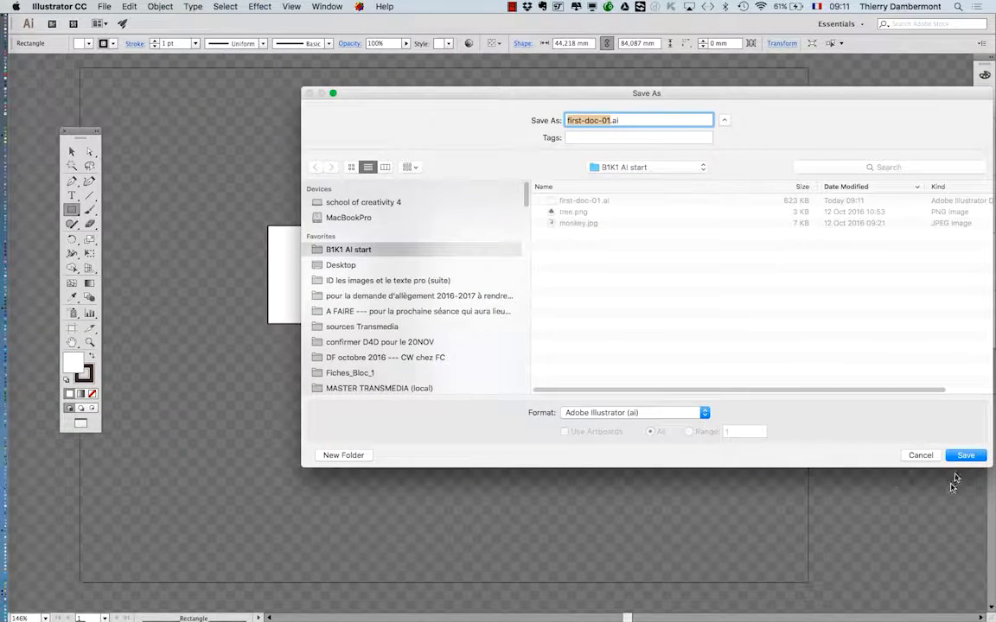
{"action": "left_click", "coordinate": [936, 458]}
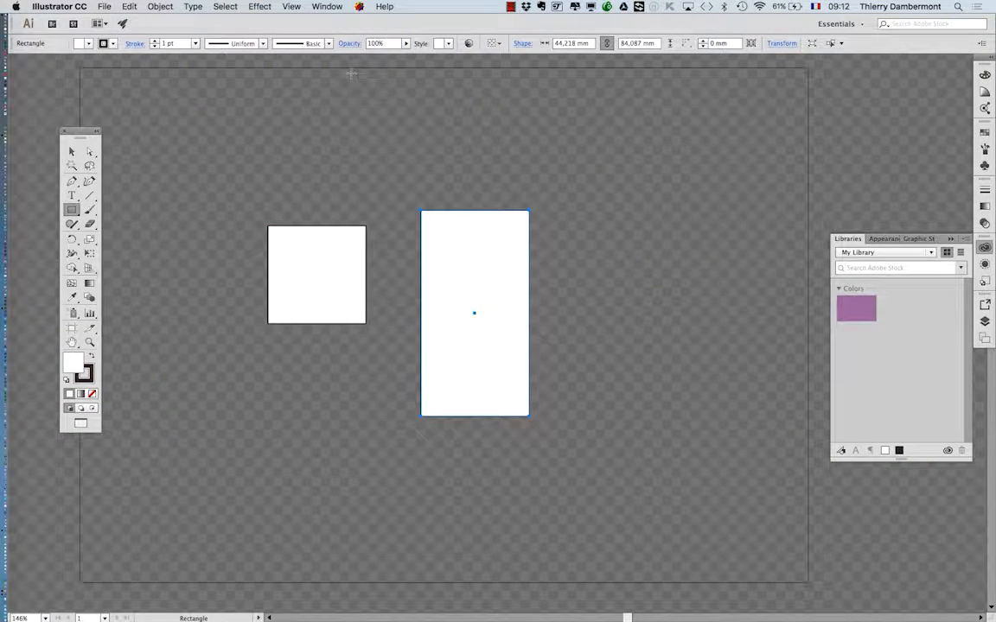
Show the Swatches panel, detach it from its group, enlarge it to fit all swatches and place it beside the Tools panel.
{"action": "left_click", "coordinate": [327, 7]}
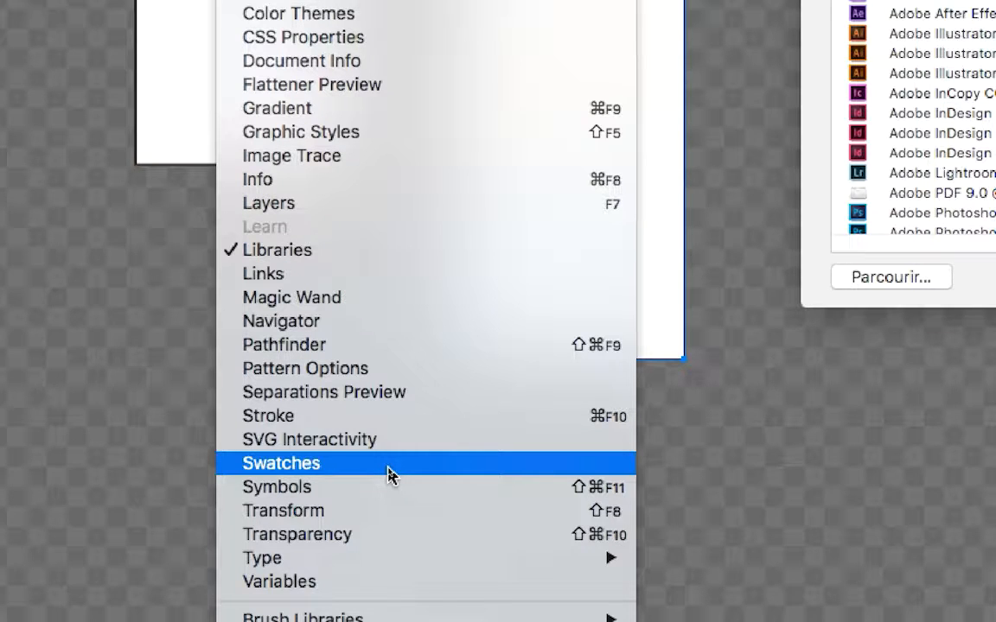
{"action": "left_click", "coordinate": [388, 467]}
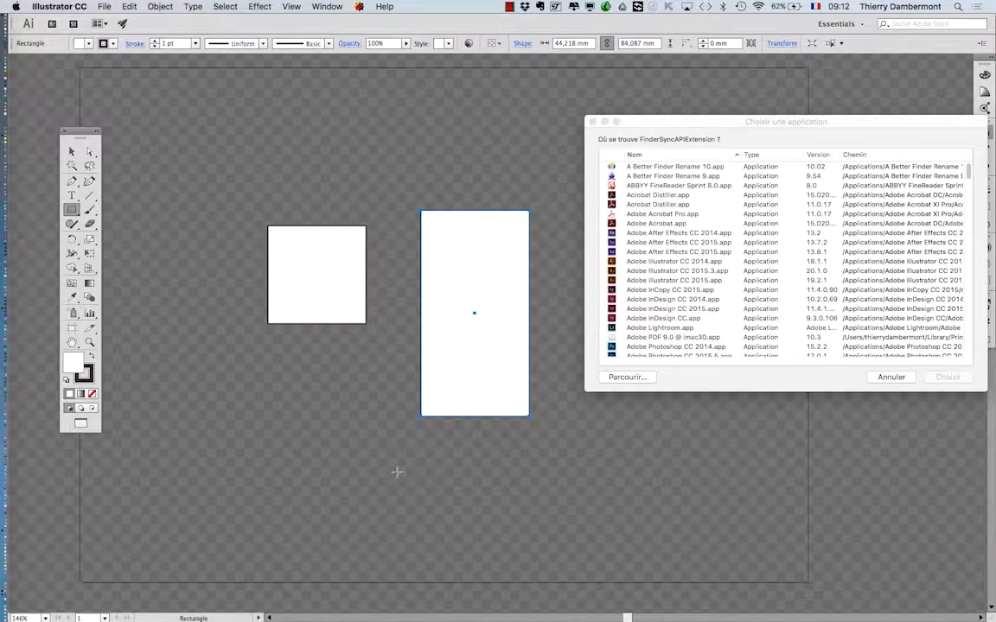
{"action": "left_click", "coordinate": [891, 378]}
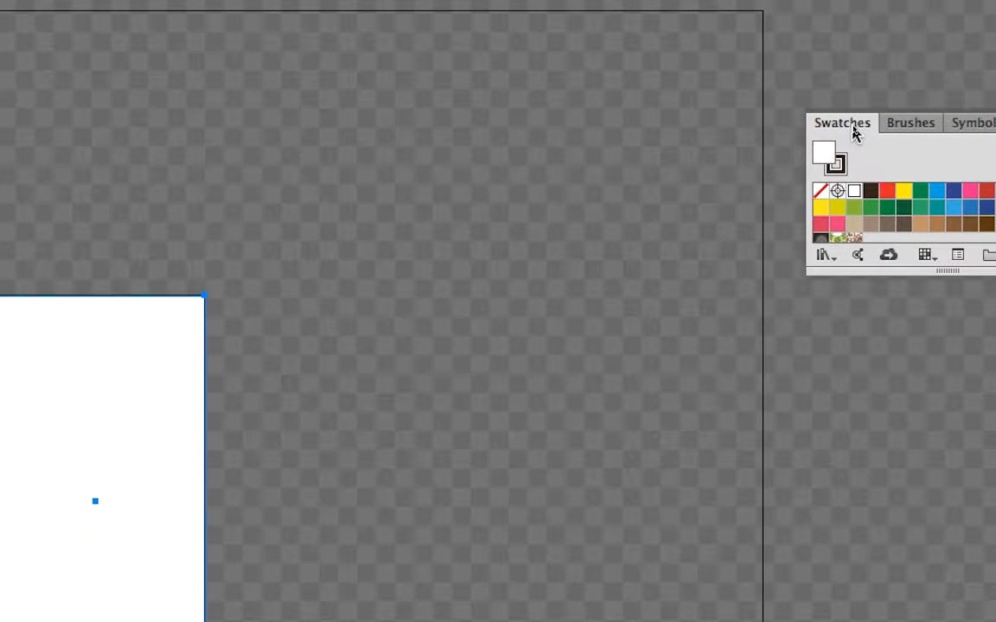
{"action": "left_click_drag", "start_coordinate": [853, 131], "coordinate": [181, 174]}
{"action": "left_click_drag", "start_coordinate": [617, 140], "coordinate": [616, 111]}
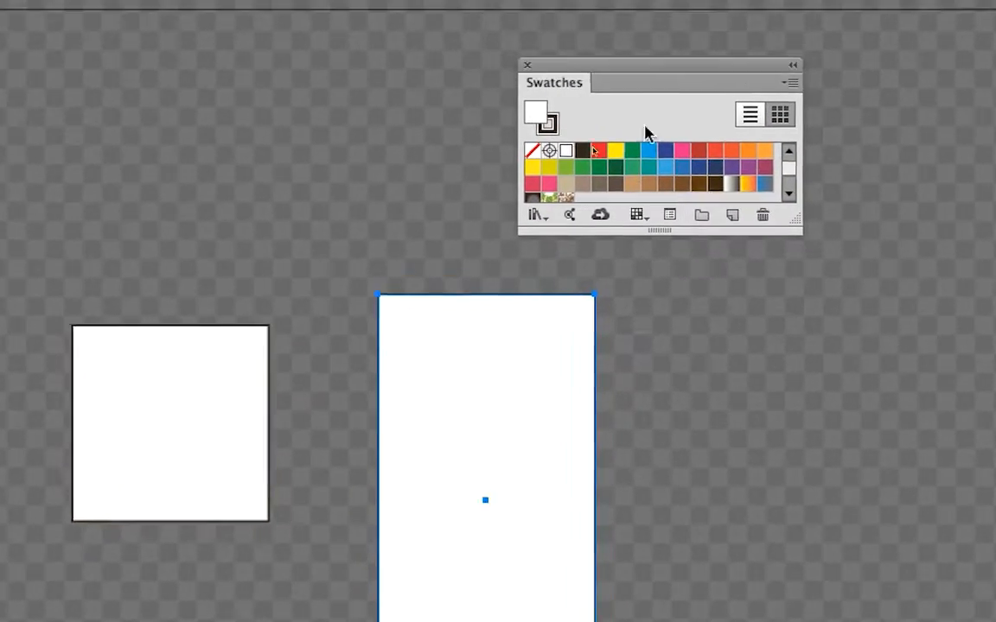
{"action": "left_click_drag", "start_coordinate": [696, 158], "coordinate": [715, 288]}
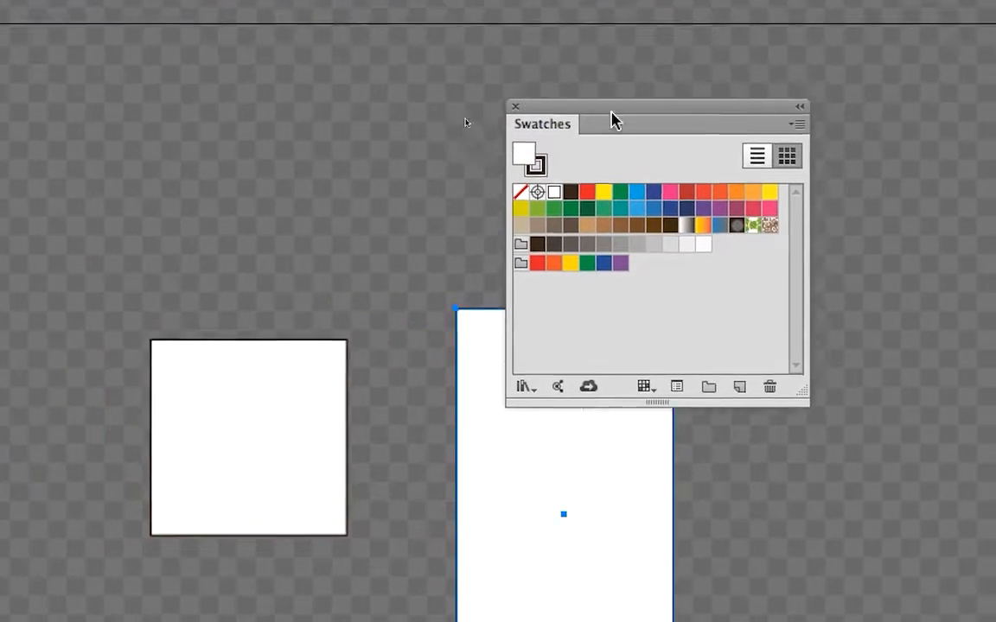
{"action": "left_click_drag", "start_coordinate": [611, 119], "coordinate": [116, 157]}
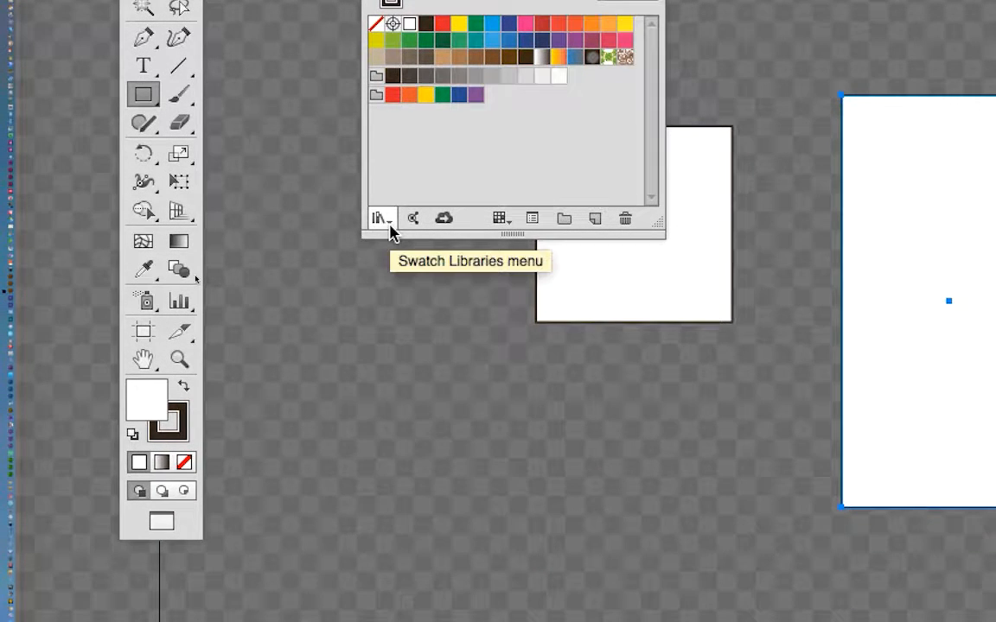
Open the Basic RGB default swatch library, enlarge it to fit all its swatches and place it over the tall rectangle.
{"action": "left_click", "coordinate": [381, 218]}
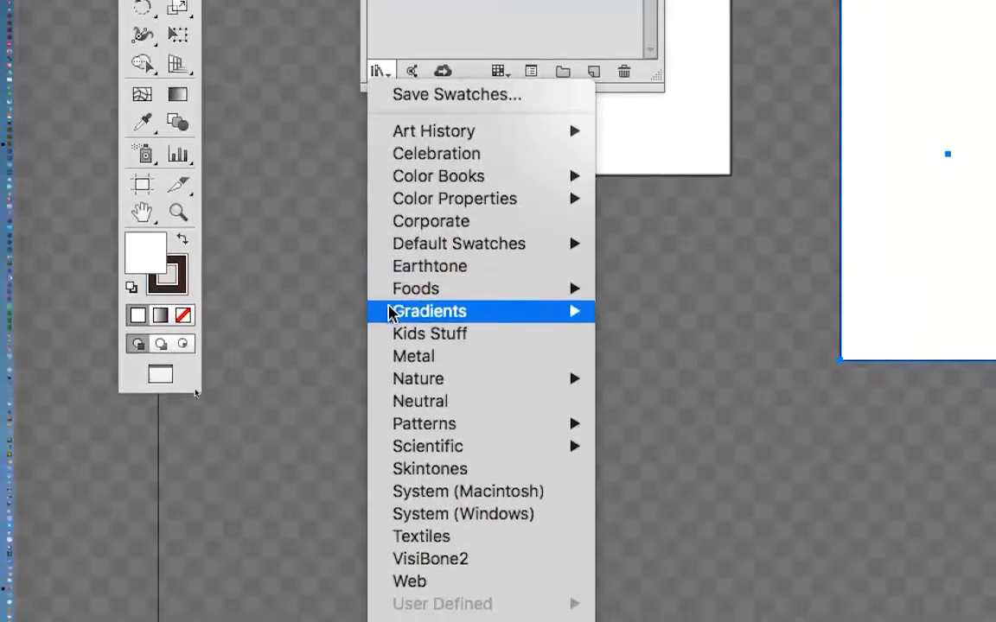
{"action": "mouse_move", "coordinate": [391, 463]}
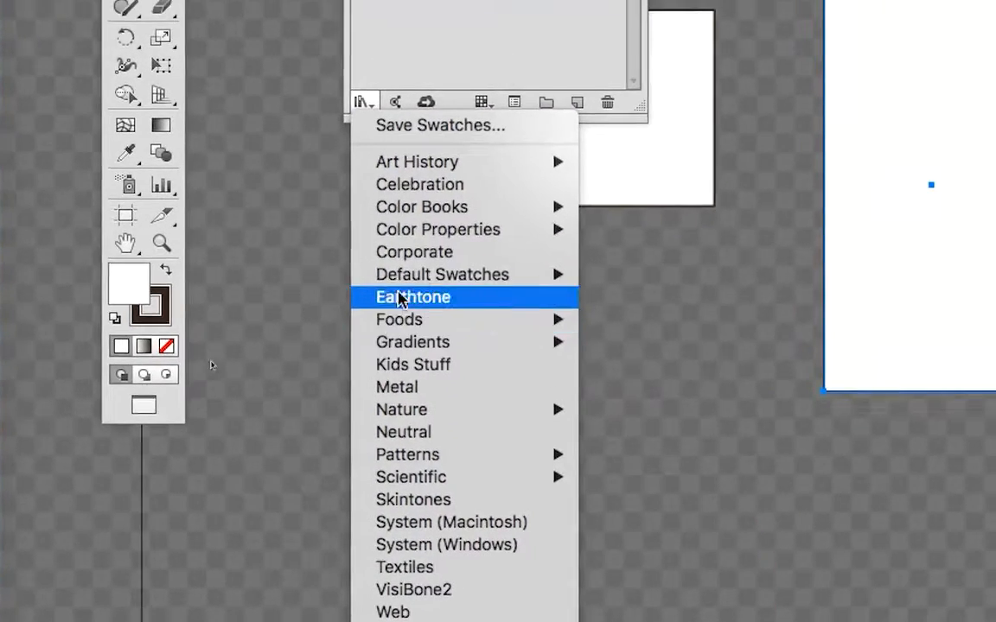
{"action": "mouse_move", "coordinate": [429, 248]}
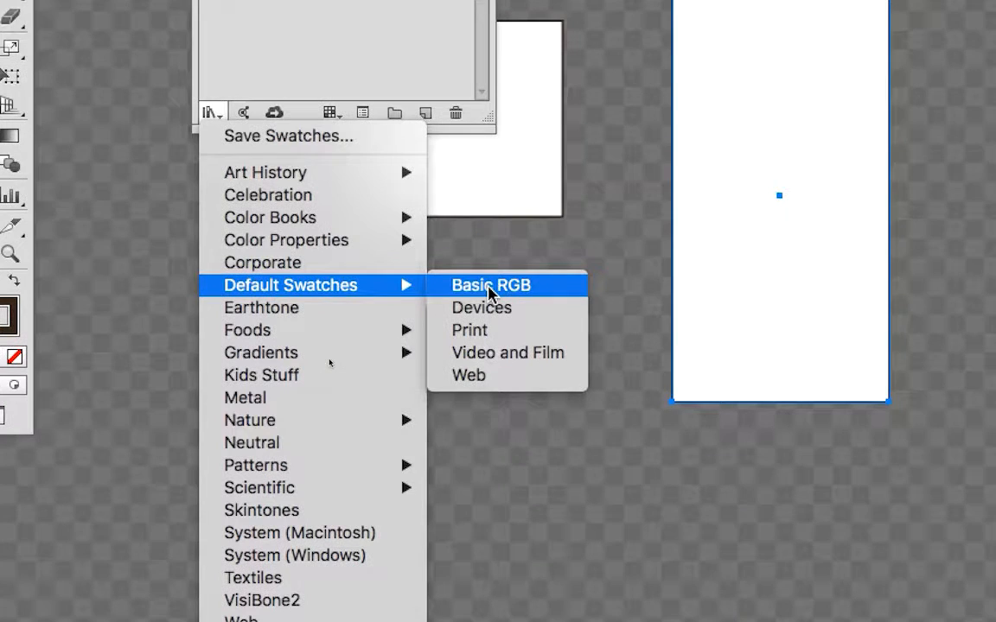
{"action": "left_click", "coordinate": [490, 291]}
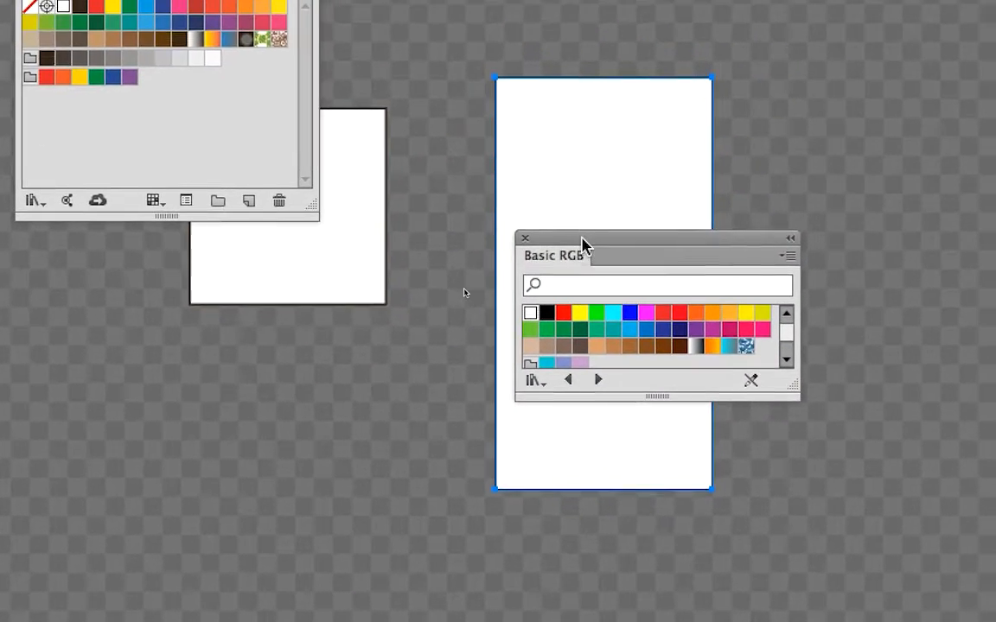
{"action": "left_click_drag", "start_coordinate": [581, 245], "coordinate": [425, 266]}
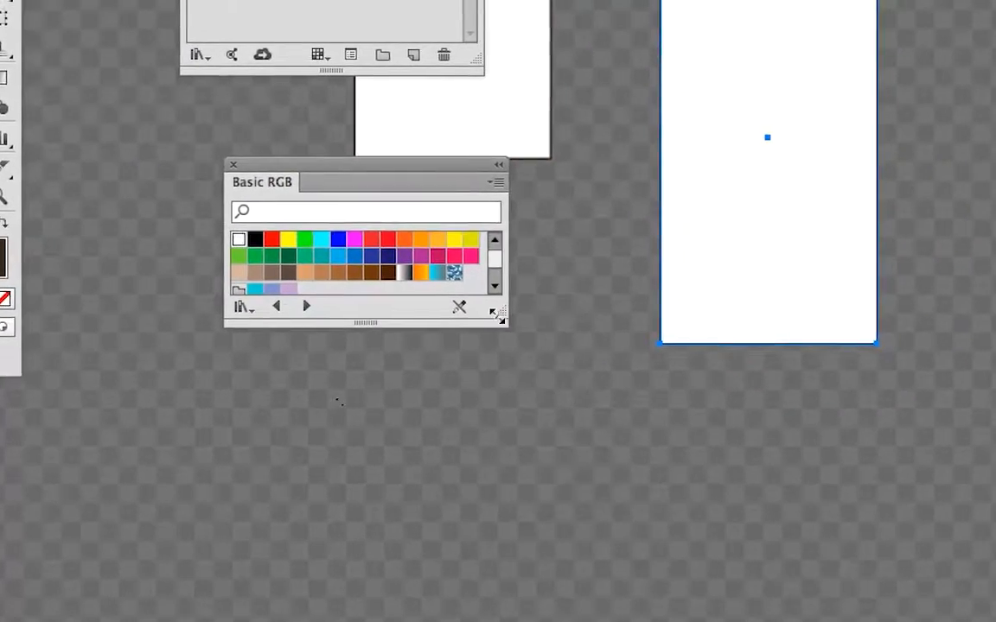
{"action": "left_click_drag", "start_coordinate": [498, 321], "coordinate": [522, 352]}
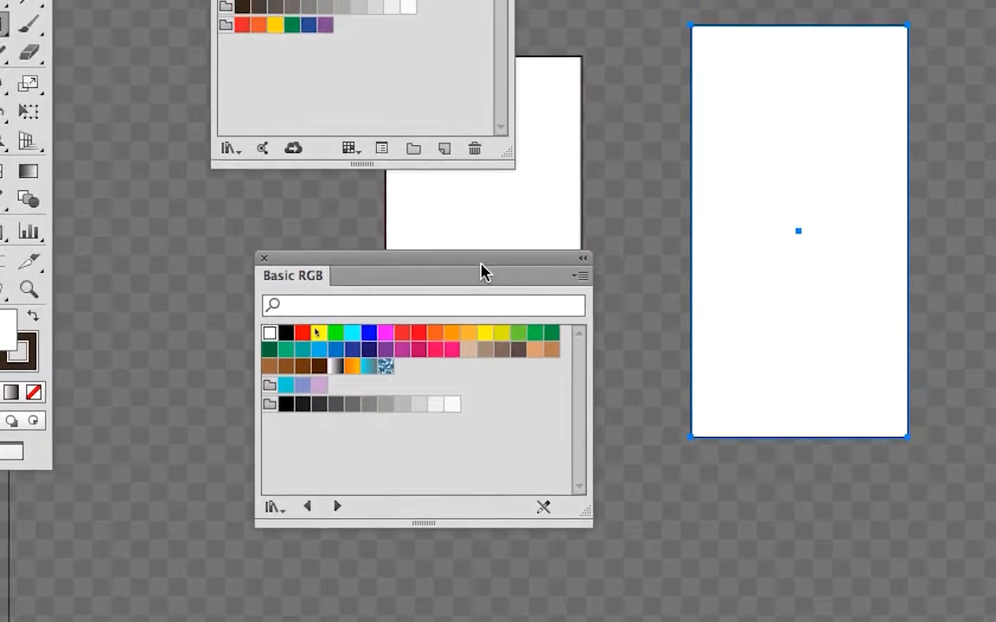
{"action": "left_click_drag", "start_coordinate": [421, 98], "coordinate": [804, 39]}
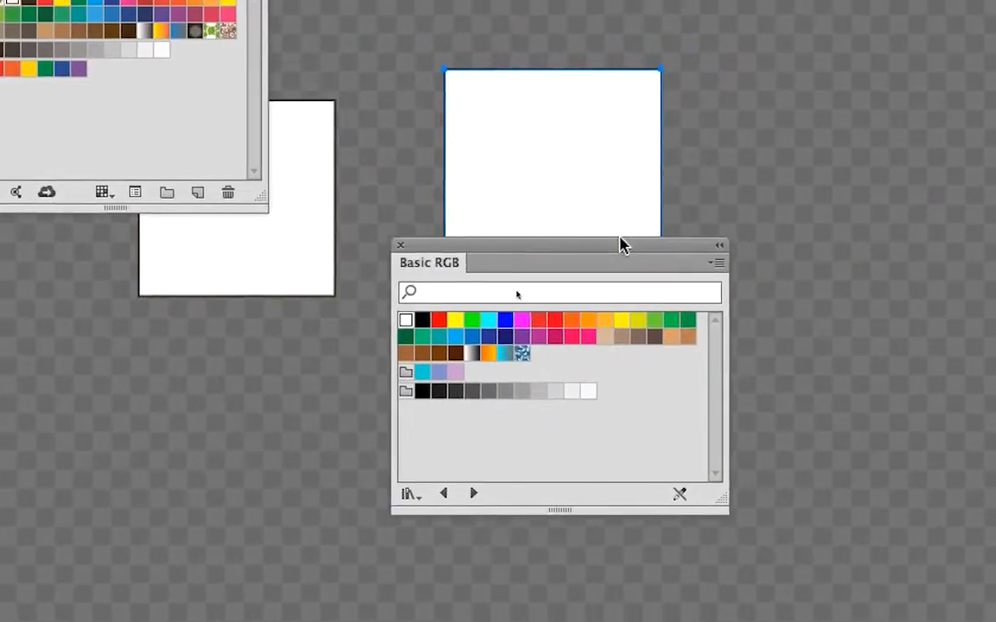
{"action": "left_click_drag", "start_coordinate": [622, 245], "coordinate": [608, 230]}
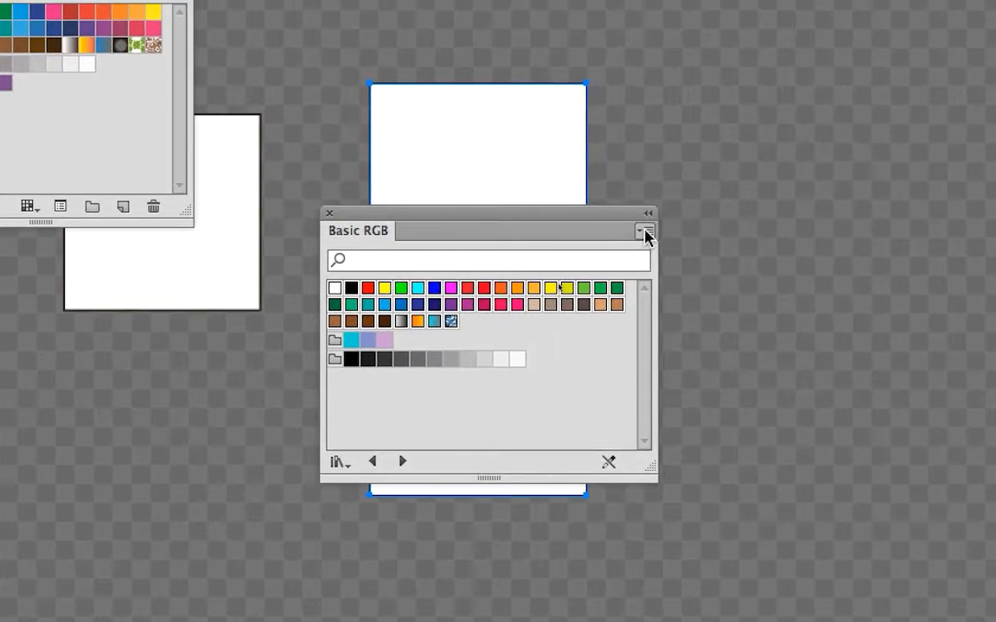
Add the selected Basic RGB swatches to the document's Swatches panel and close the library.
{"action": "left_click", "coordinate": [775, 166]}
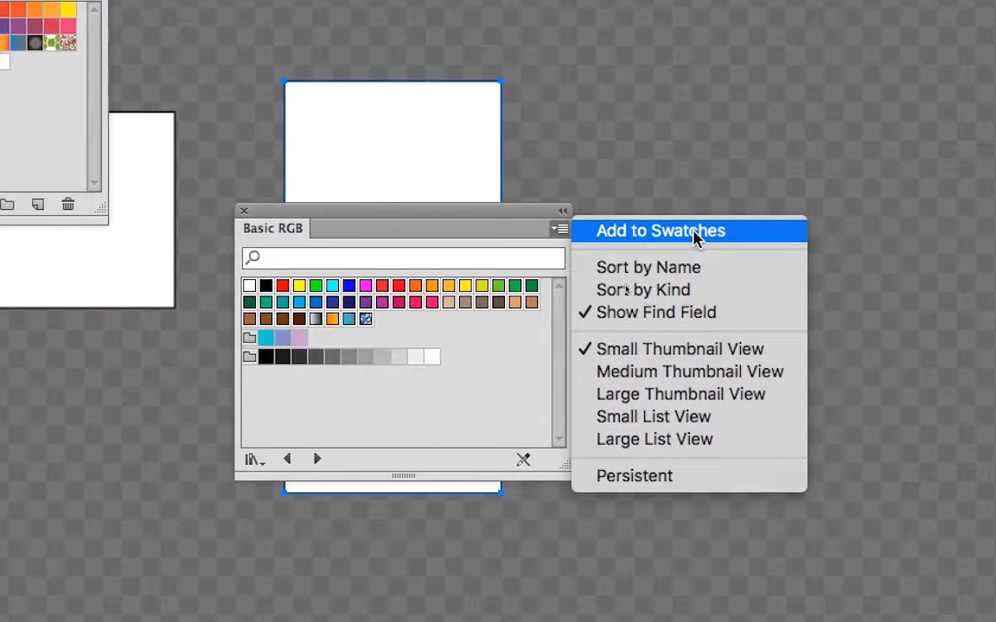
{"action": "left_click", "coordinate": [696, 232]}
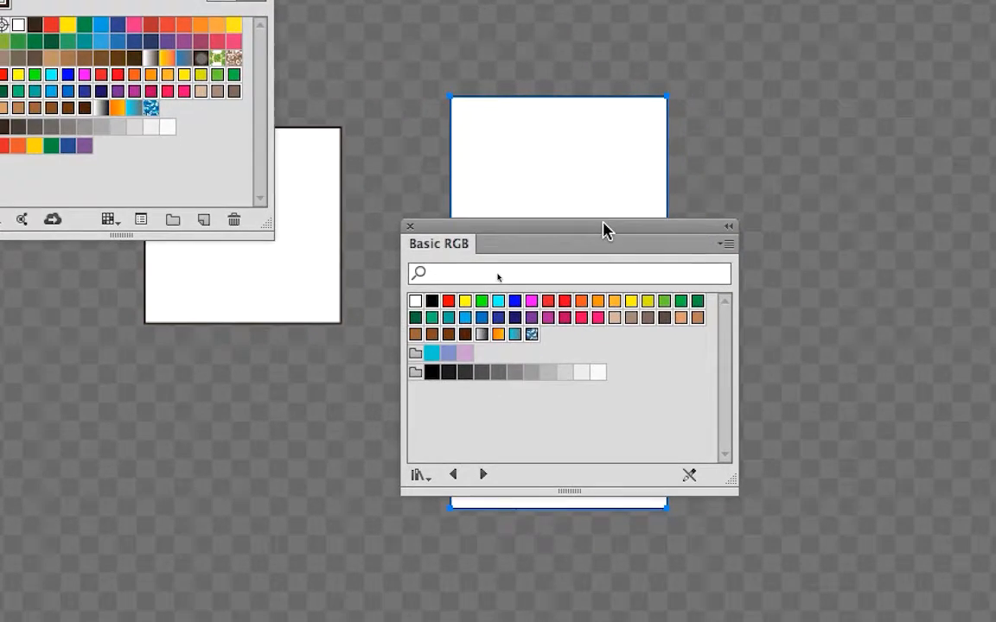
{"action": "left_click_drag", "start_coordinate": [533, 231], "coordinate": [883, 205]}
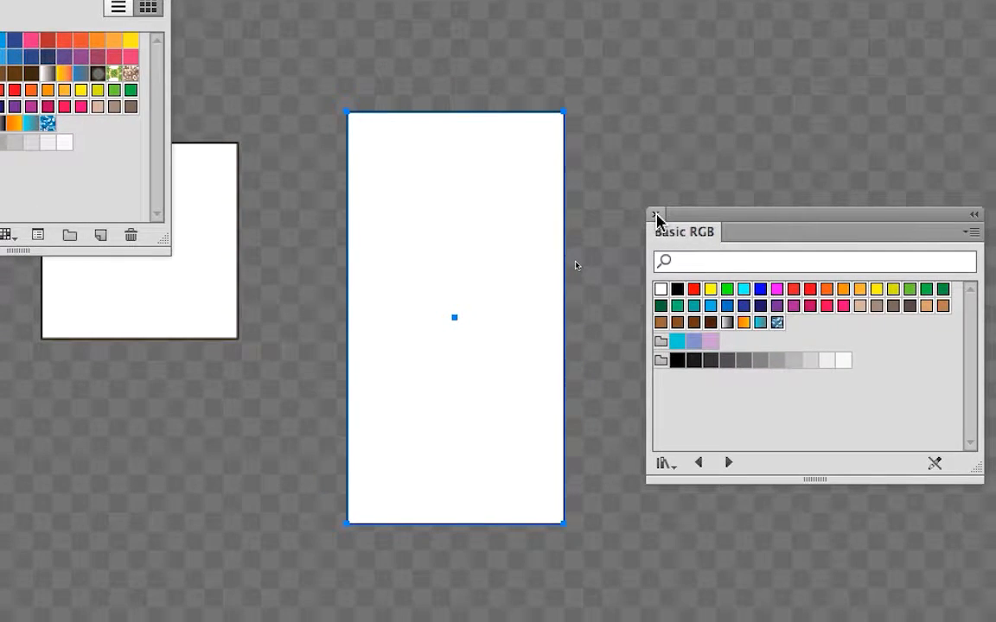
{"action": "left_click", "coordinate": [656, 215]}
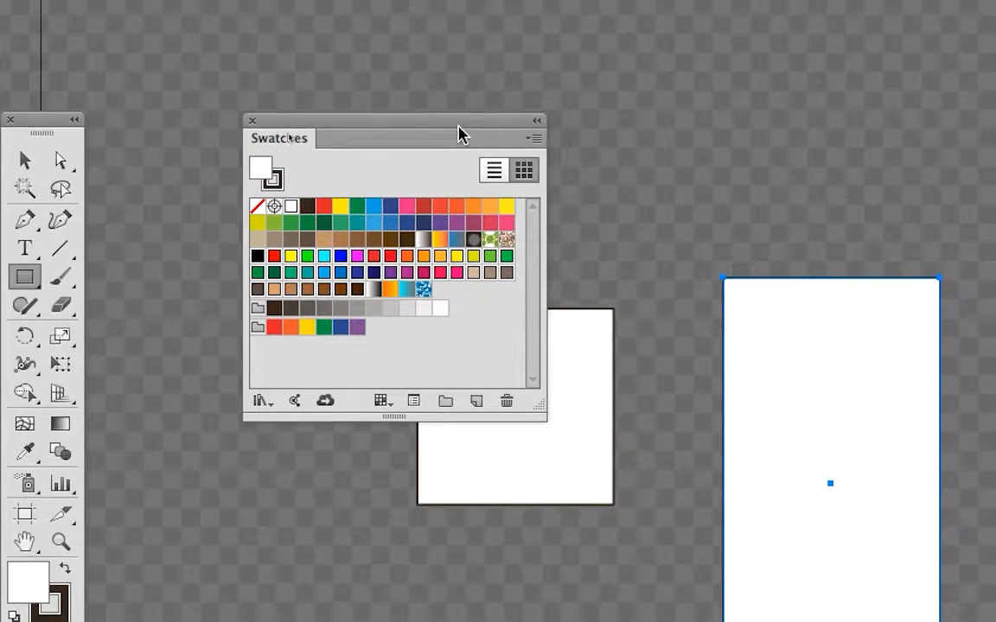
Place the Swatches panel beside the tall rectangle and save the document with its added swatches.
{"action": "left_click_drag", "start_coordinate": [459, 127], "coordinate": [711, 120]}
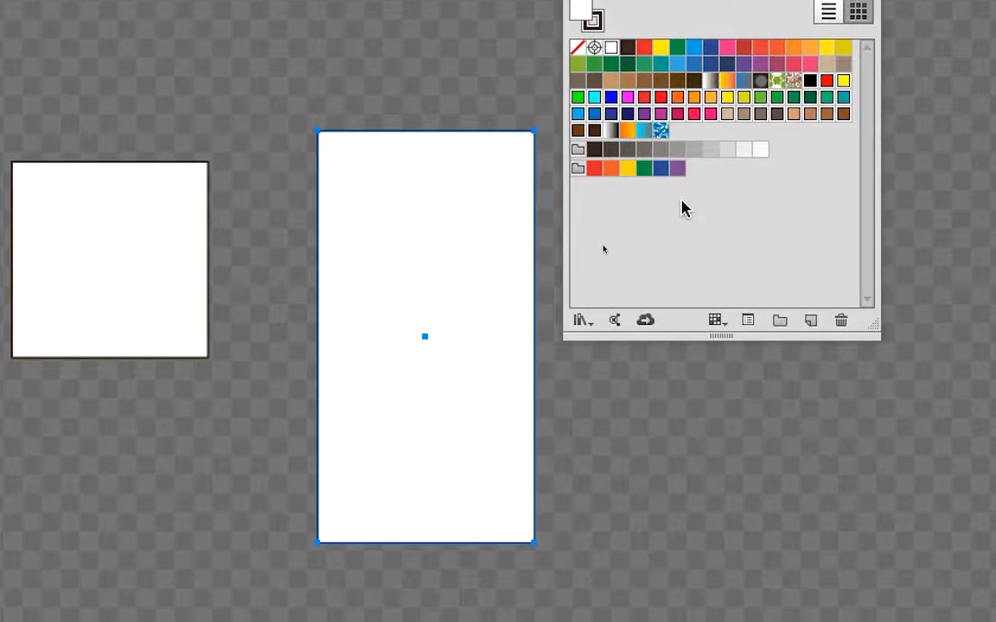
{"action": "left_click", "coordinate": [681, 208]}
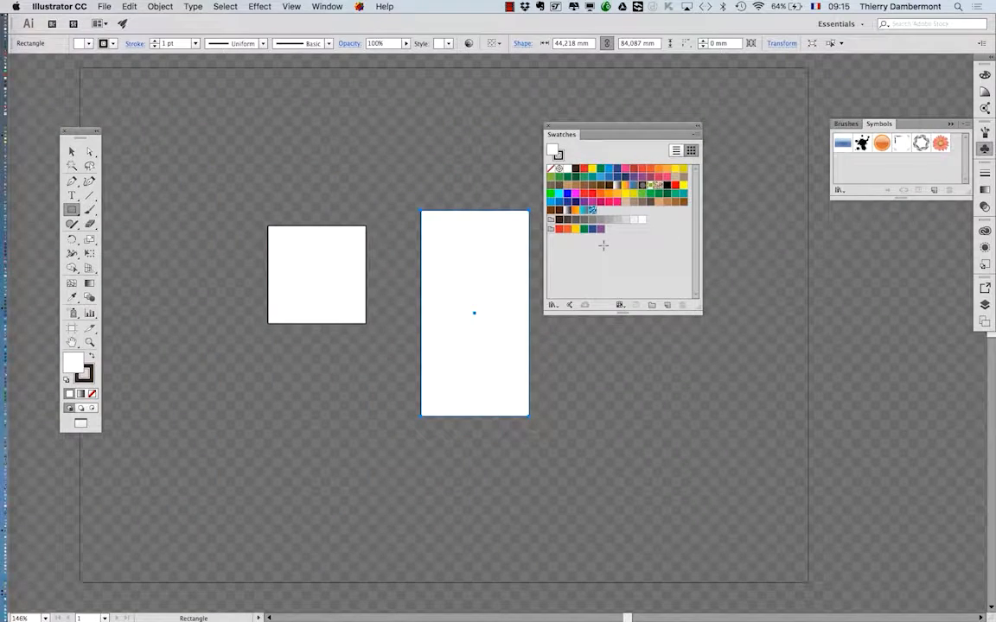
{"action": "left_click", "coordinate": [103, 6]}
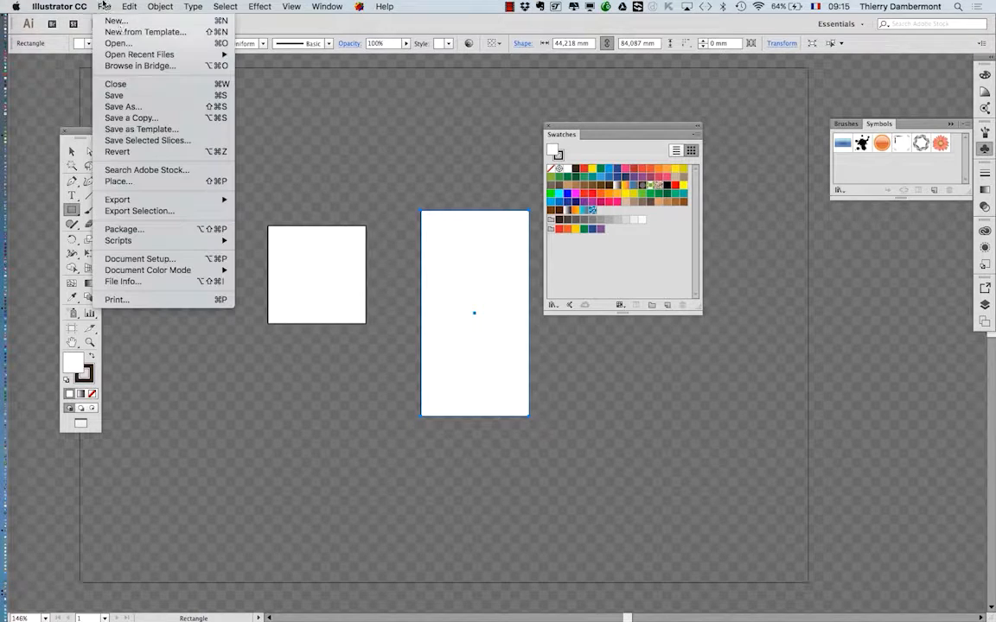
{"action": "left_click", "coordinate": [139, 96]}
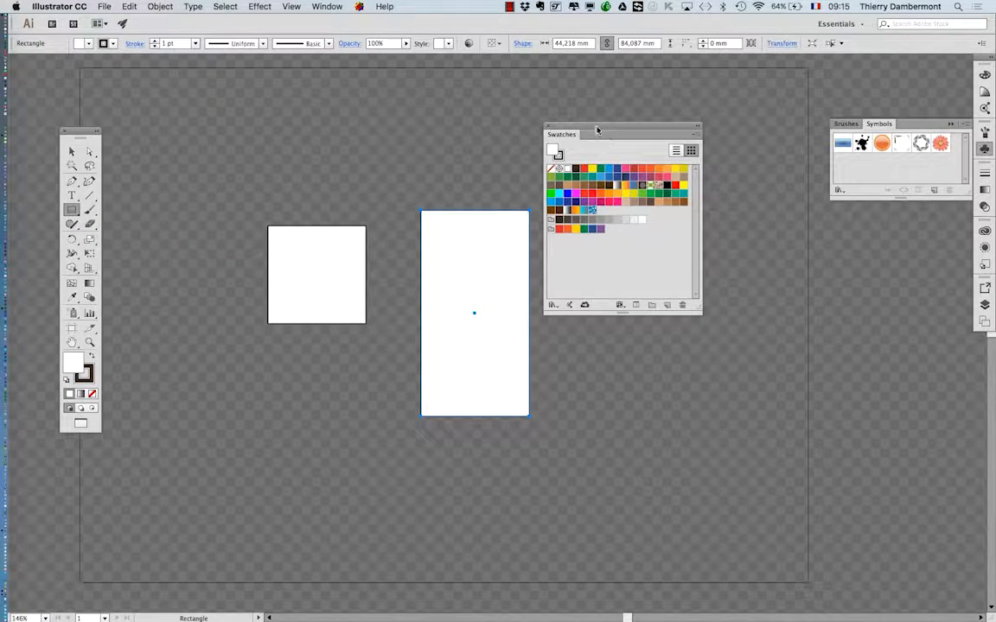
Shift the Swatches panel farther away from the tall rectangle and collapse the Symbols panel.
{"action": "left_click_drag", "start_coordinate": [596, 128], "coordinate": [644, 148]}
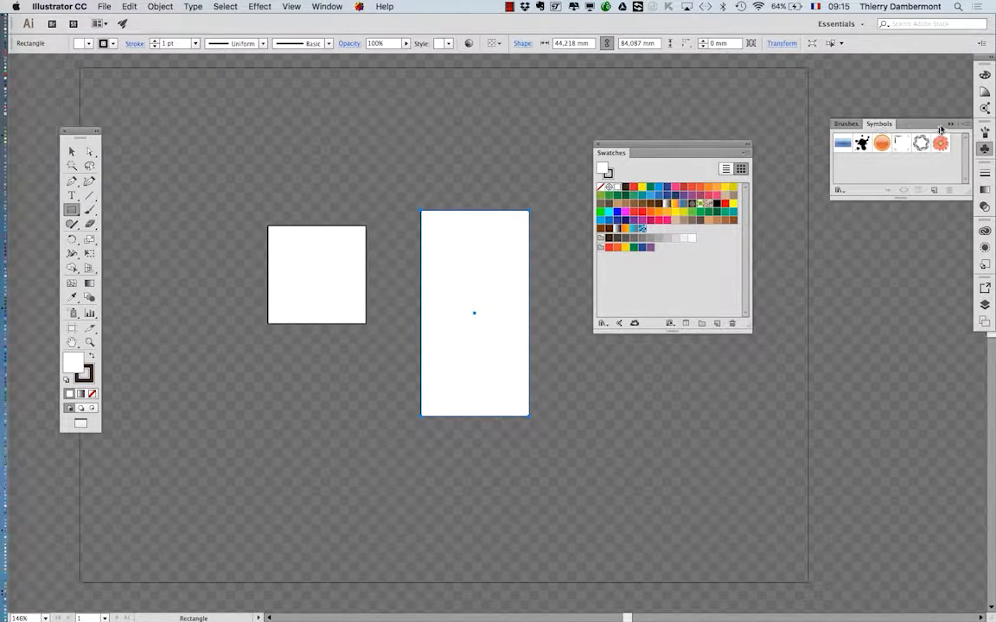
{"action": "left_click", "coordinate": [951, 124]}
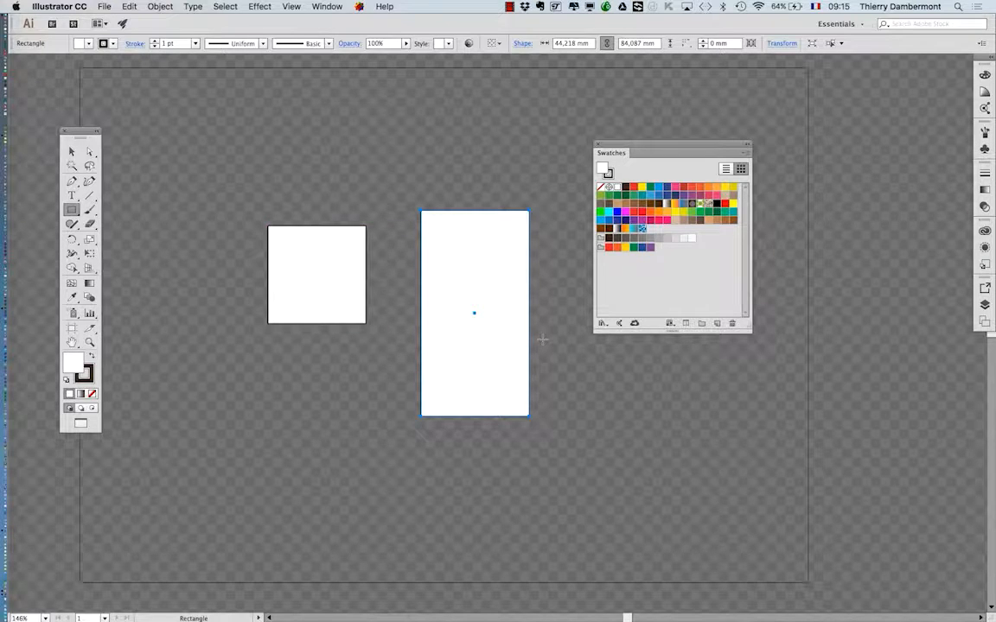
Create a second new landscape A4 document, 297 × 210 mm, in RGB color mode with one artboard.
{"action": "left_click", "coordinate": [99, 6]}
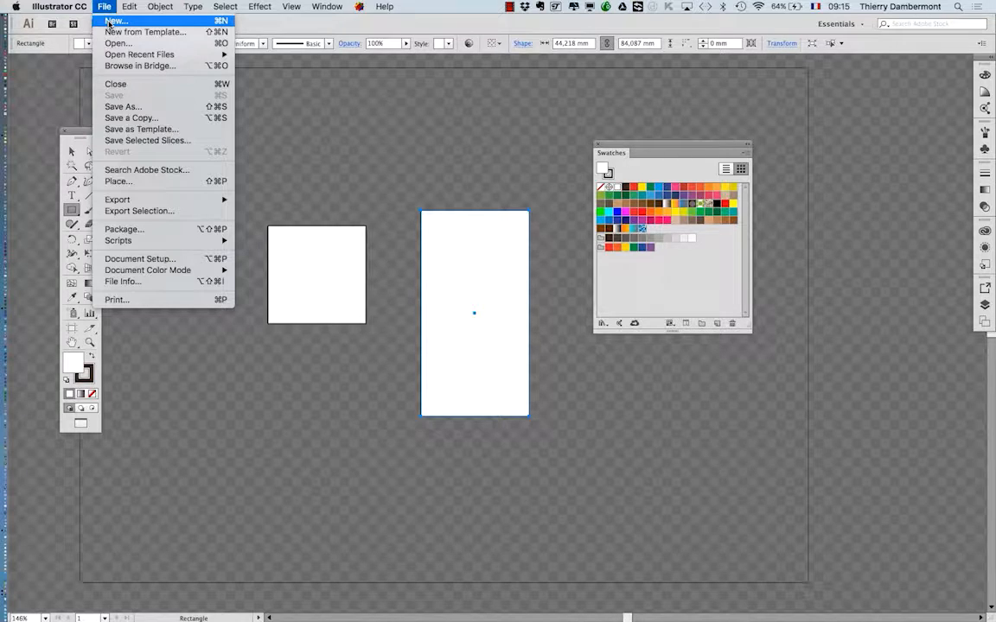
{"action": "left_click", "coordinate": [105, 7]}
{"action": "left_click", "coordinate": [103, 7]}
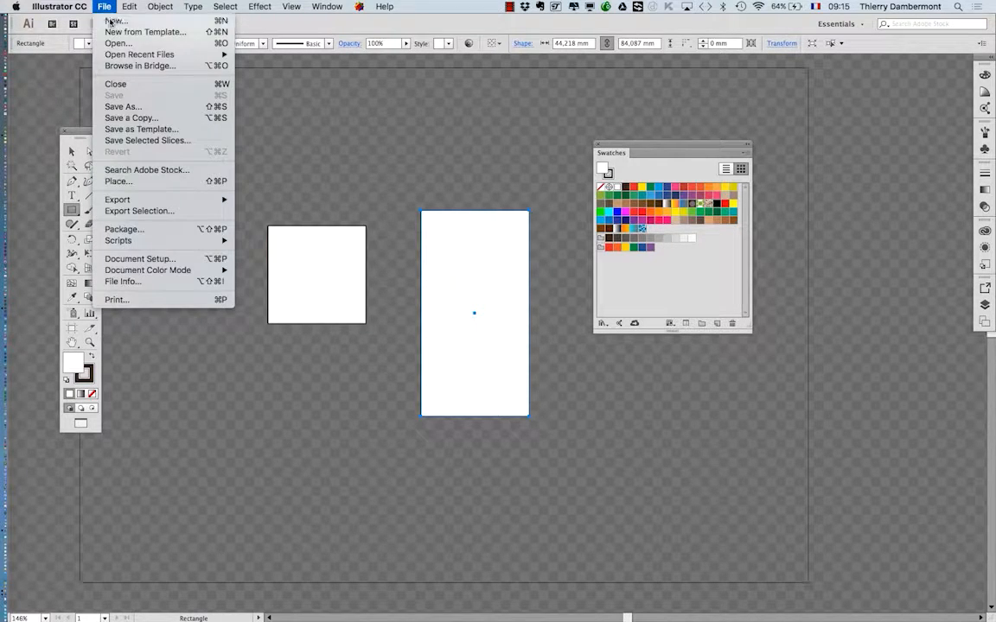
{"action": "left_click", "coordinate": [111, 22]}
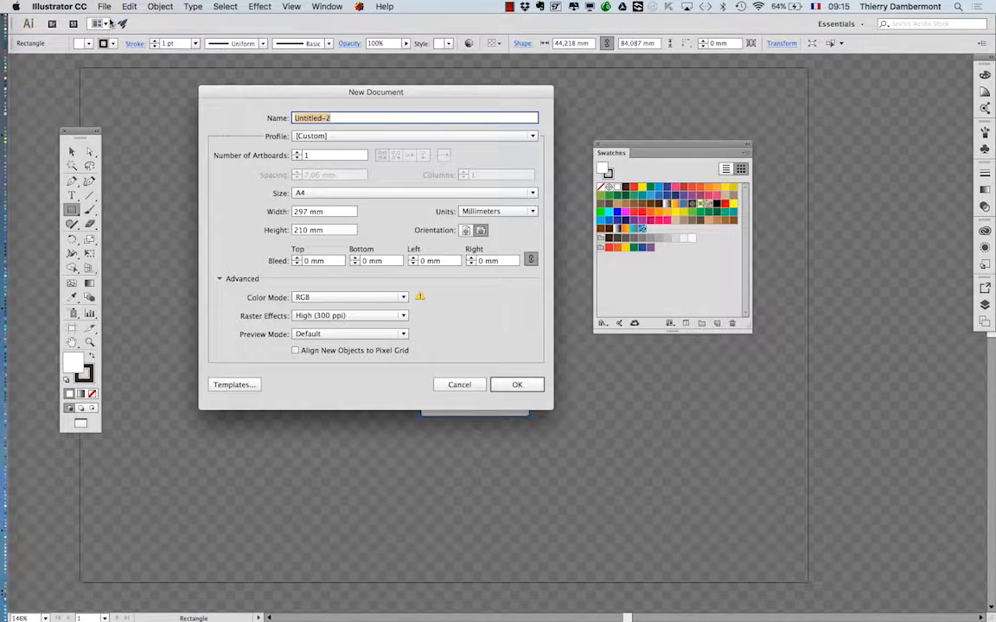
{"action": "left_click", "coordinate": [536, 384]}
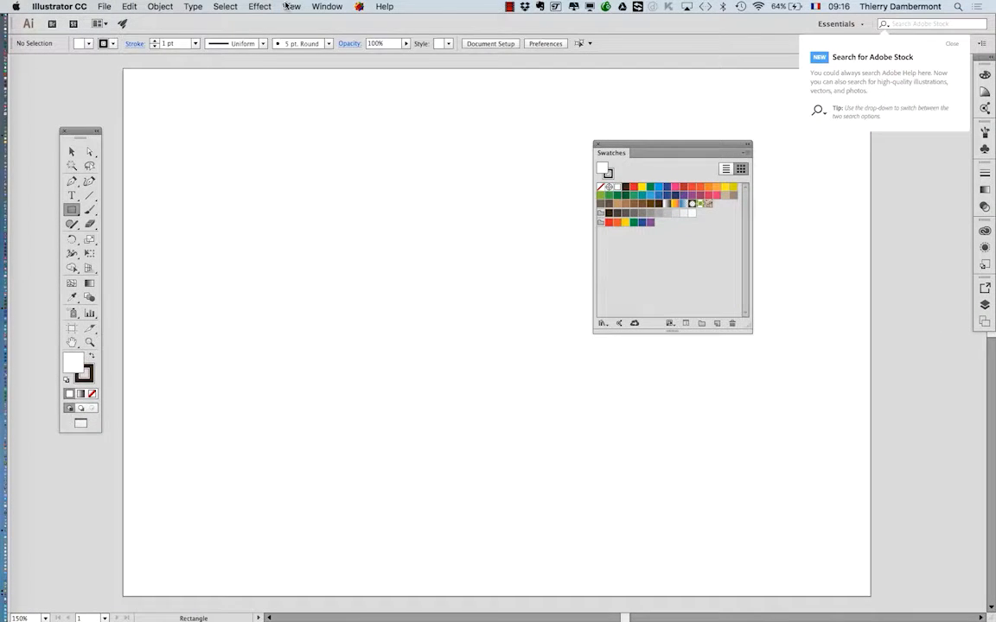
Show the transparency grid in the new document, dismiss the Adobe Stock tip and close the document.
{"action": "left_click", "coordinate": [288, 6]}
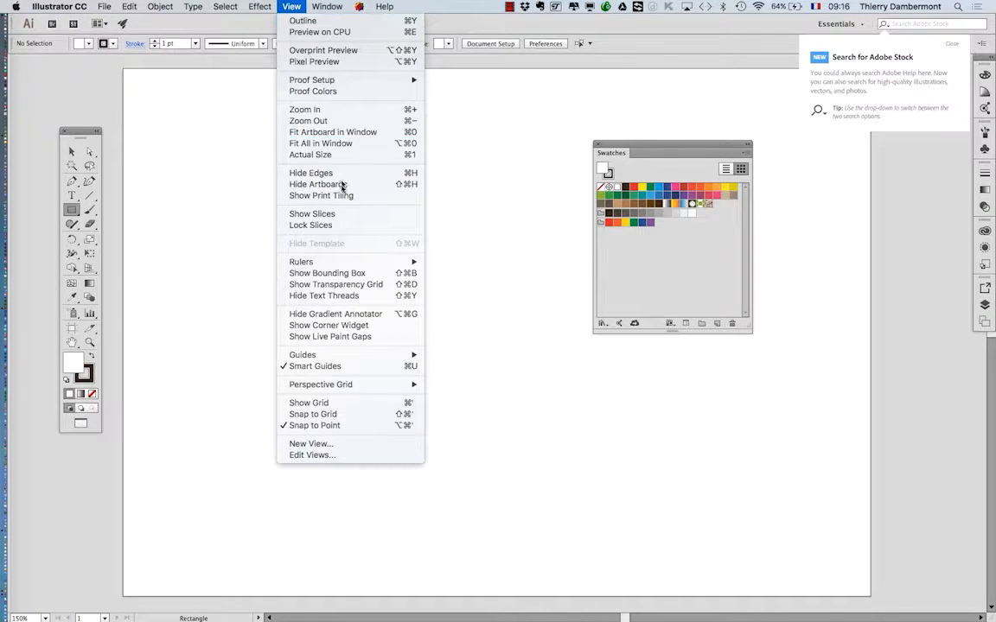
{"action": "left_click", "coordinate": [399, 285]}
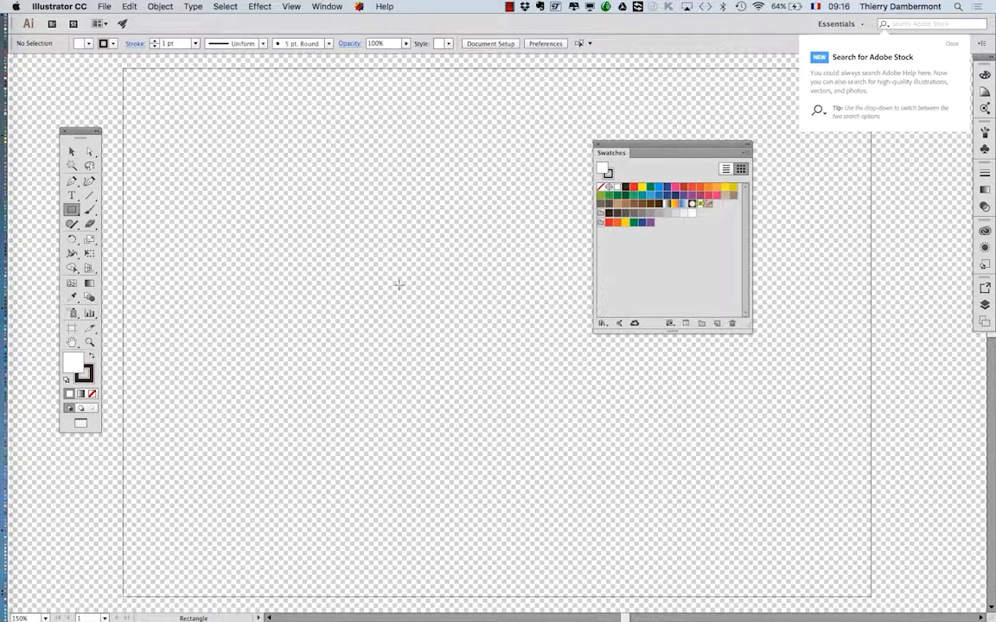
{"action": "left_click", "coordinate": [952, 44]}
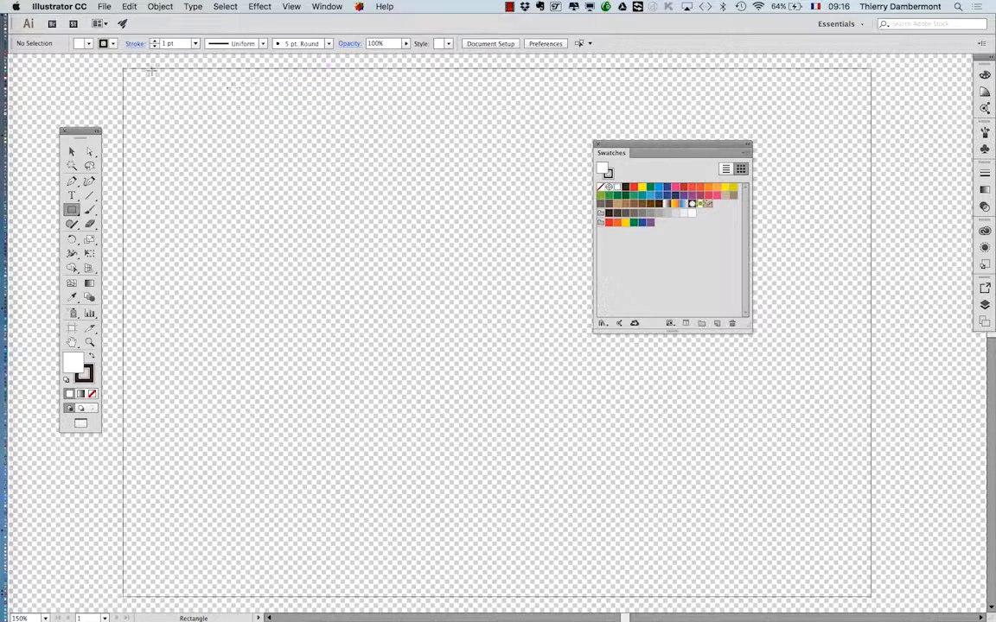
{"action": "left_click", "coordinate": [109, 7]}
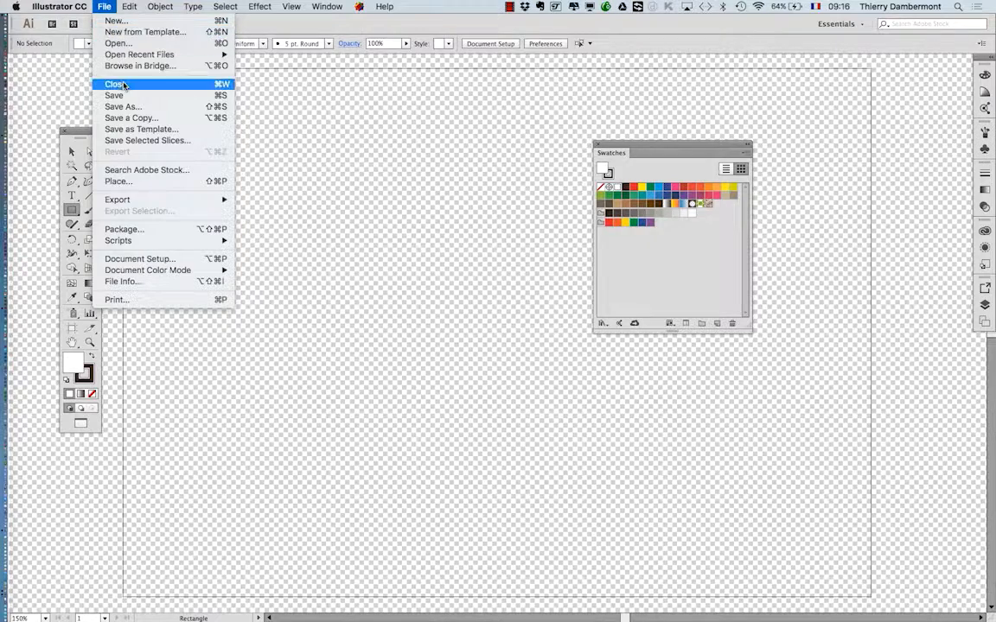
{"action": "key", "text": "Escape"}
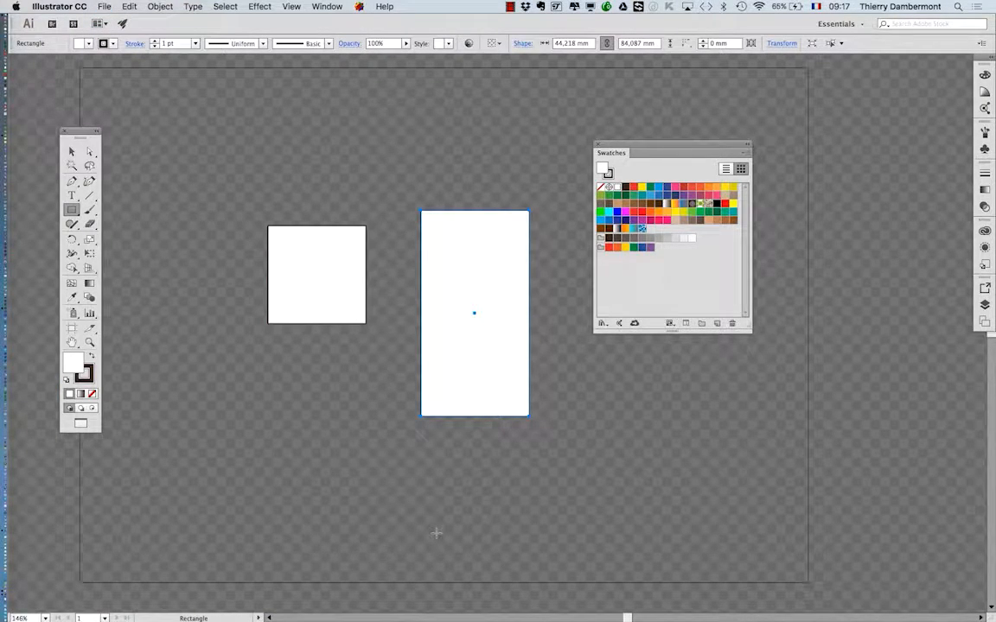
Select both rectangles with the Selection tool, delete them and move the Tools panel outside the artboard's left edge.
{"action": "left_click", "coordinate": [72, 151]}
{"action": "left_click", "coordinate": [192, 195]}
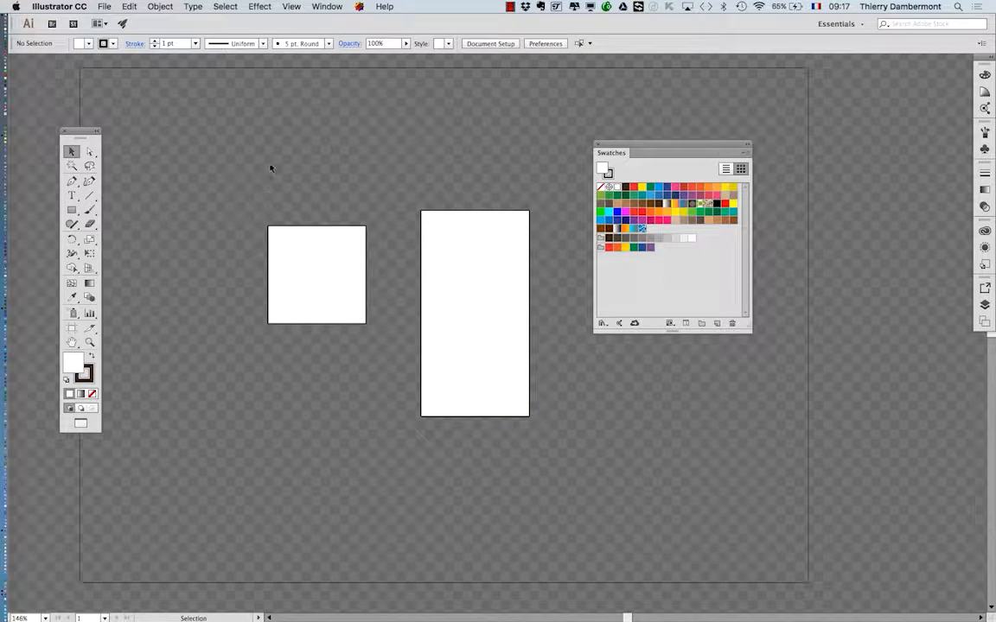
{"action": "key", "text": "super+a"}
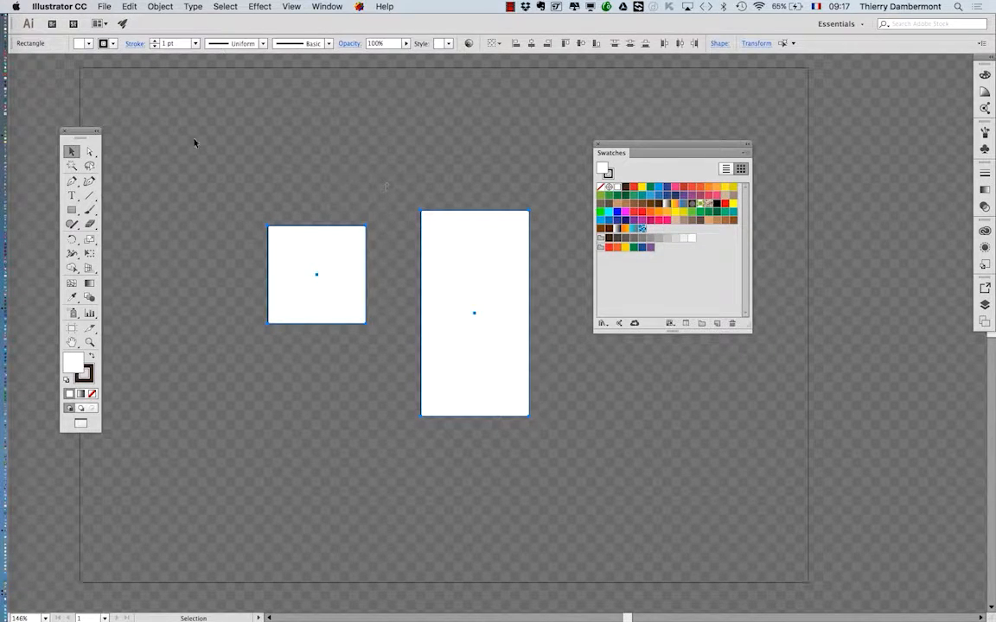
{"action": "left_click", "coordinate": [194, 143]}
{"action": "left_click_drag", "start_coordinate": [82, 133], "coordinate": [211, 139]}
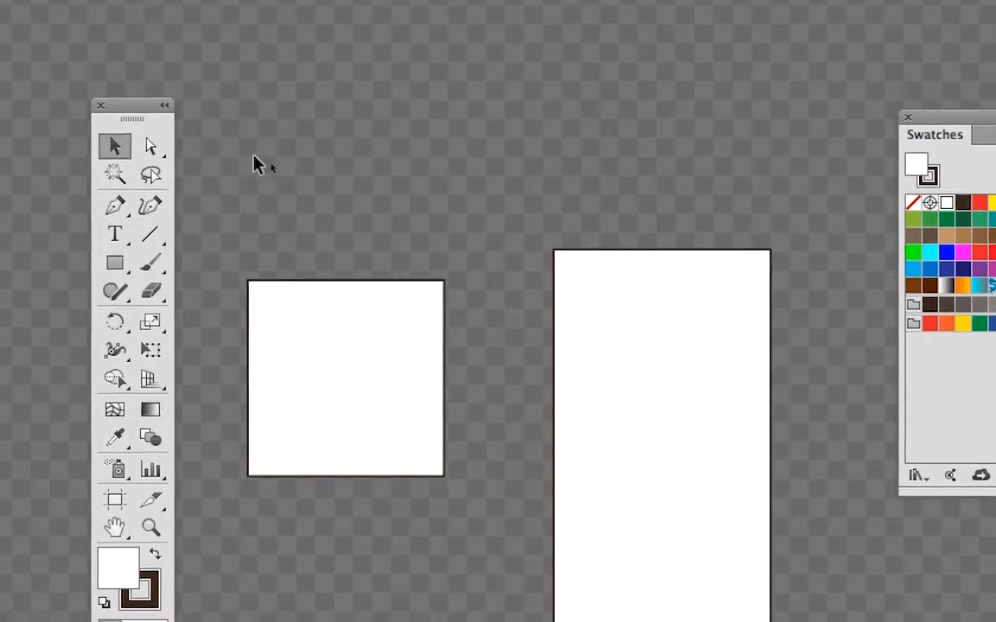
{"action": "left_click_drag", "start_coordinate": [337, 192], "coordinate": [642, 361]}
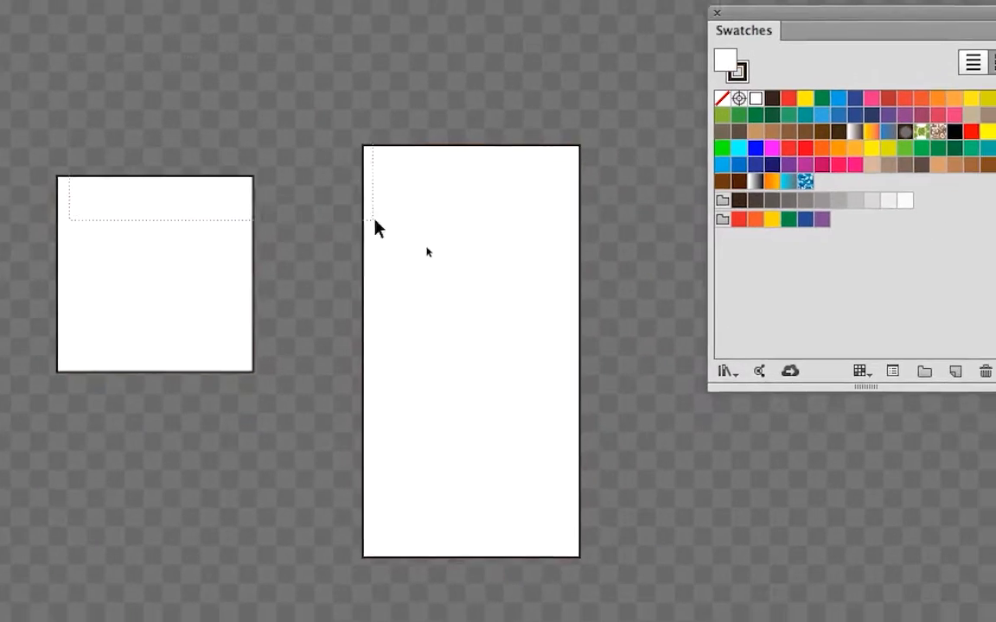
{"action": "left_click_drag", "start_coordinate": [374, 226], "coordinate": [376, 228]}
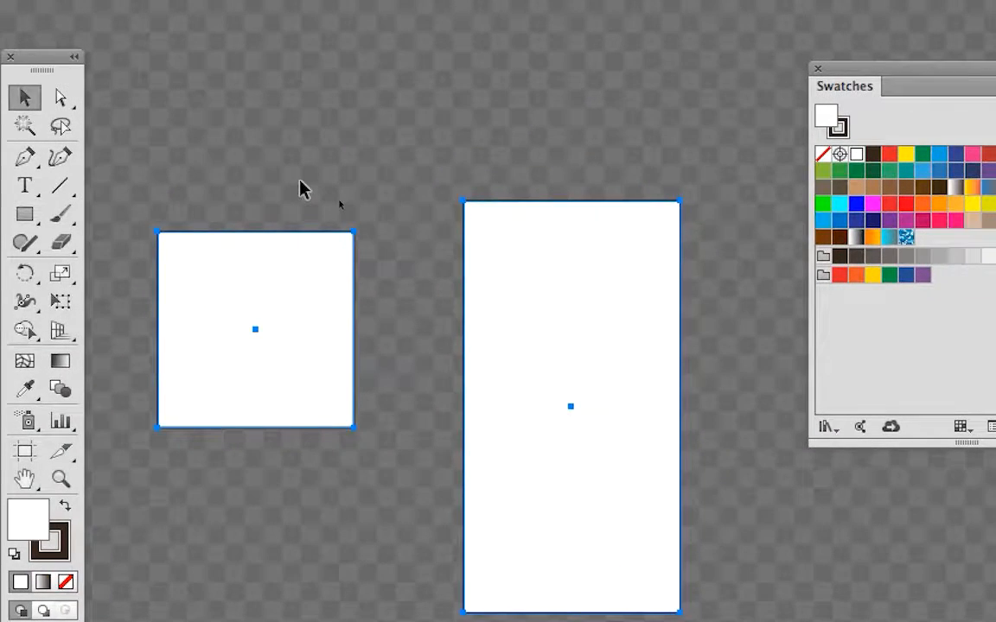
{"action": "key", "text": "Delete"}
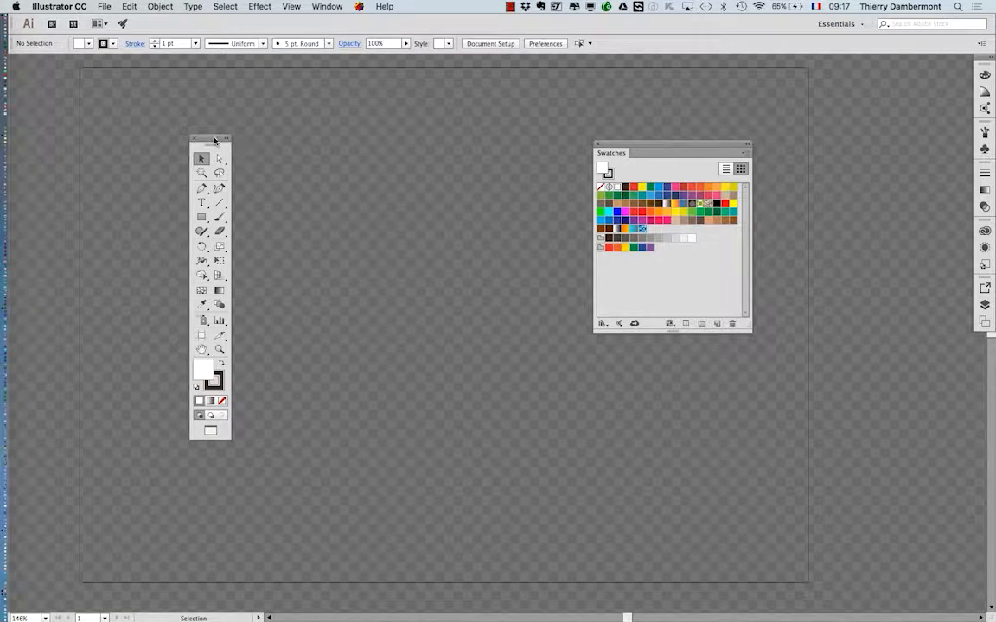
{"action": "left_click_drag", "start_coordinate": [215, 139], "coordinate": [52, 108]}
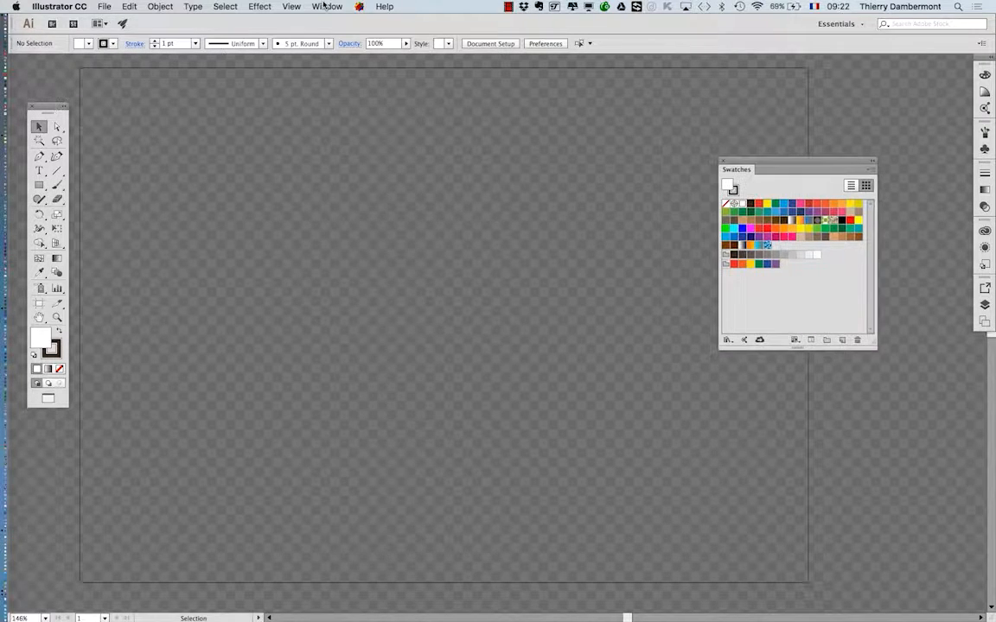
Show the Layers panel, detach it from its group, enlarge it and place it over the artboard.
{"action": "left_click", "coordinate": [327, 6]}
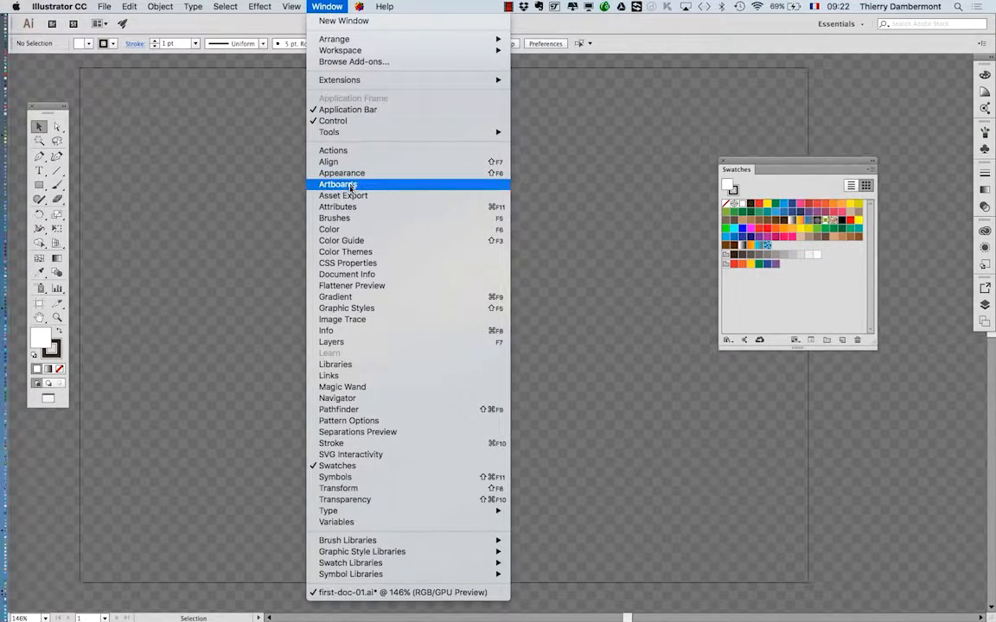
{"action": "left_click", "coordinate": [356, 345]}
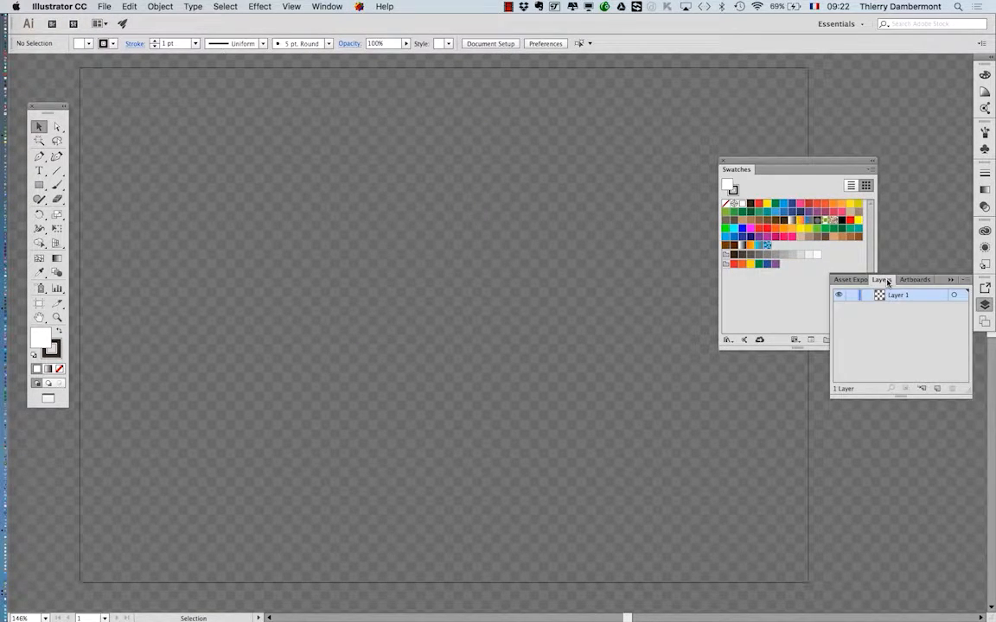
{"action": "left_click_drag", "start_coordinate": [888, 283], "coordinate": [389, 164]}
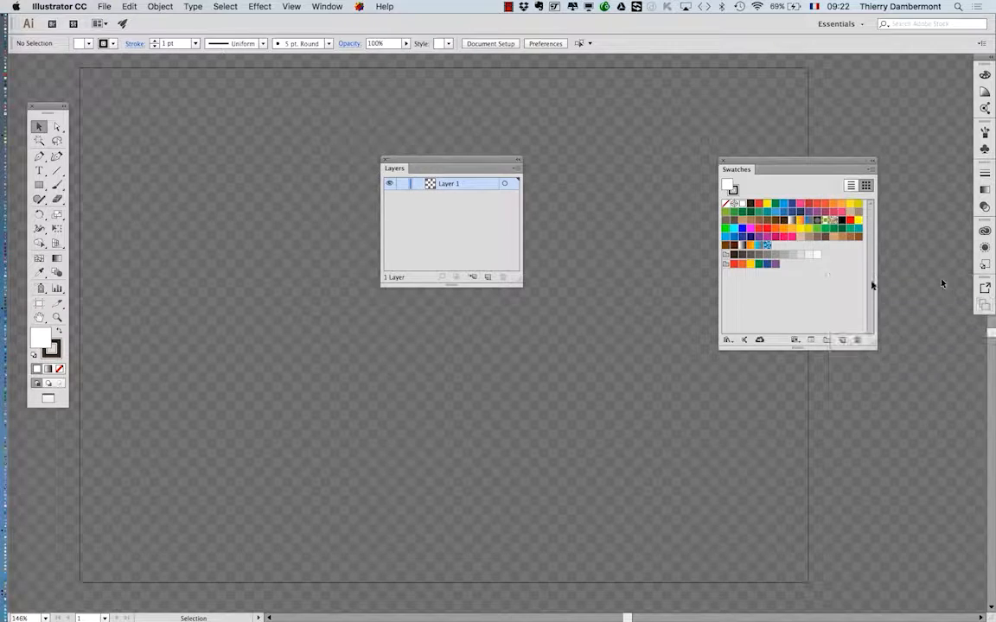
{"action": "left_click_drag", "start_coordinate": [517, 282], "coordinate": [564, 346]}
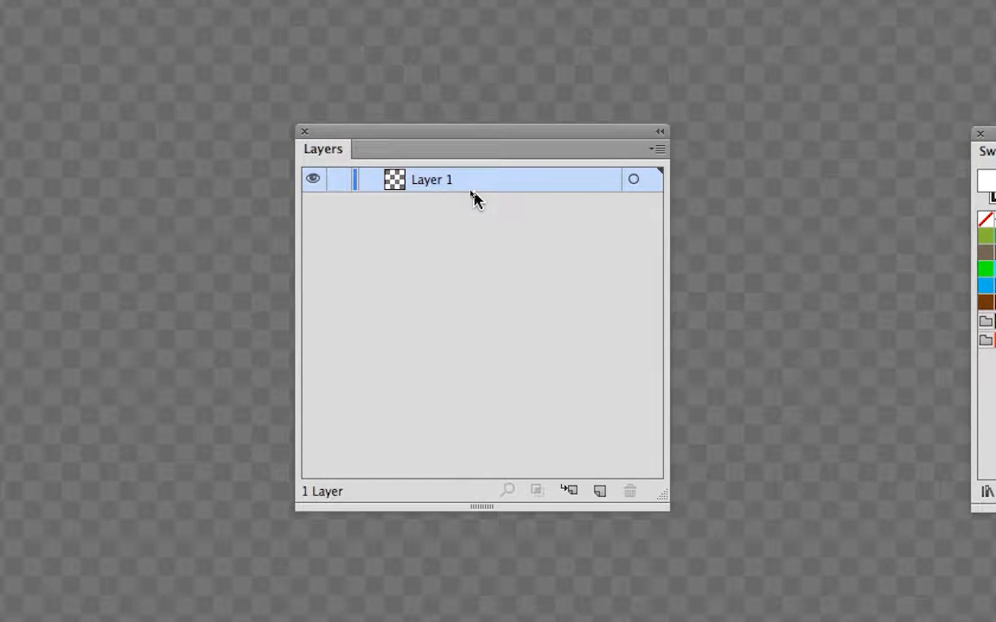
{"action": "left_click_drag", "start_coordinate": [492, 131], "coordinate": [628, 219]}
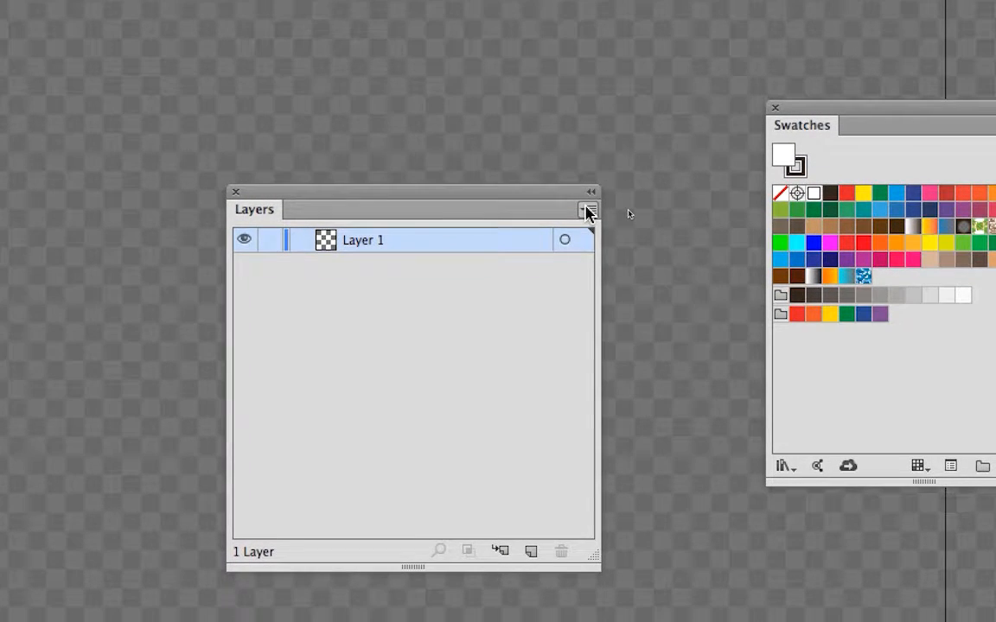
Set the Layers panel's row size to Other, 80 pixels, in its panel options.
{"action": "left_click", "coordinate": [585, 210]}
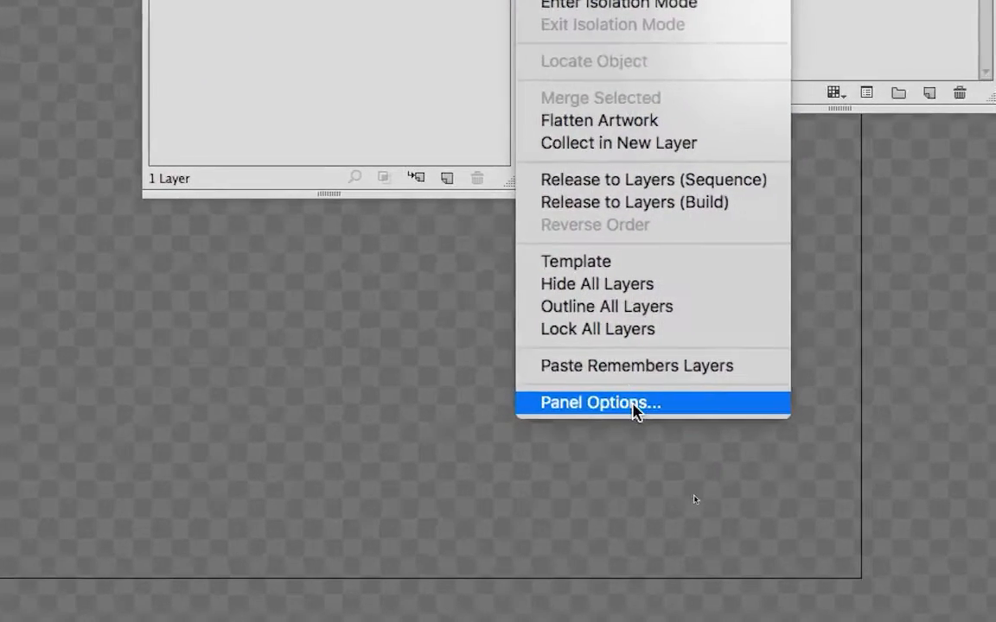
{"action": "left_click", "coordinate": [632, 405]}
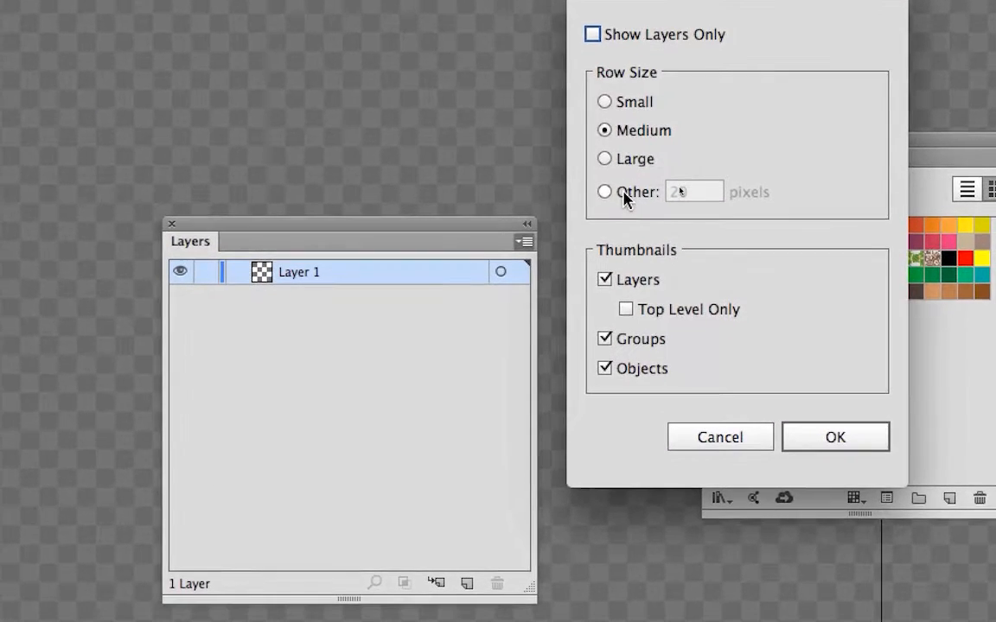
{"action": "left_click", "coordinate": [629, 190]}
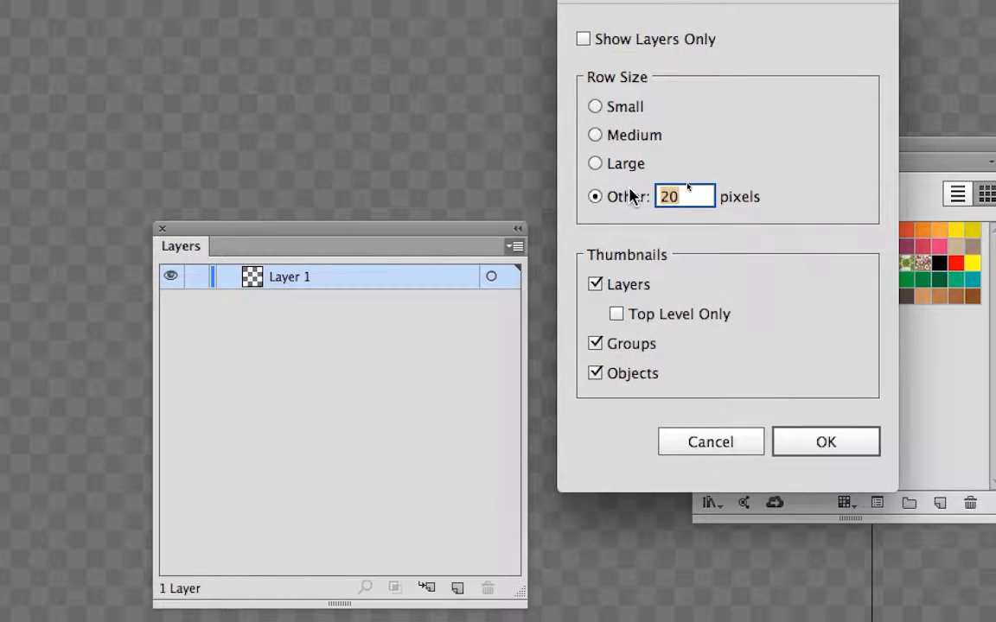
{"action": "type", "text": "80"}
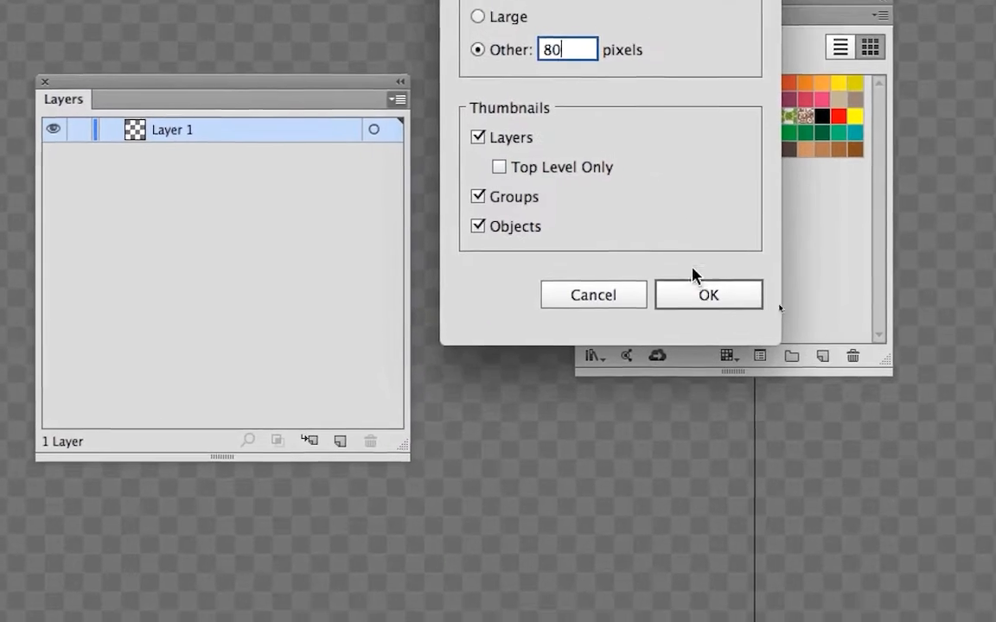
{"action": "left_click", "coordinate": [745, 448]}
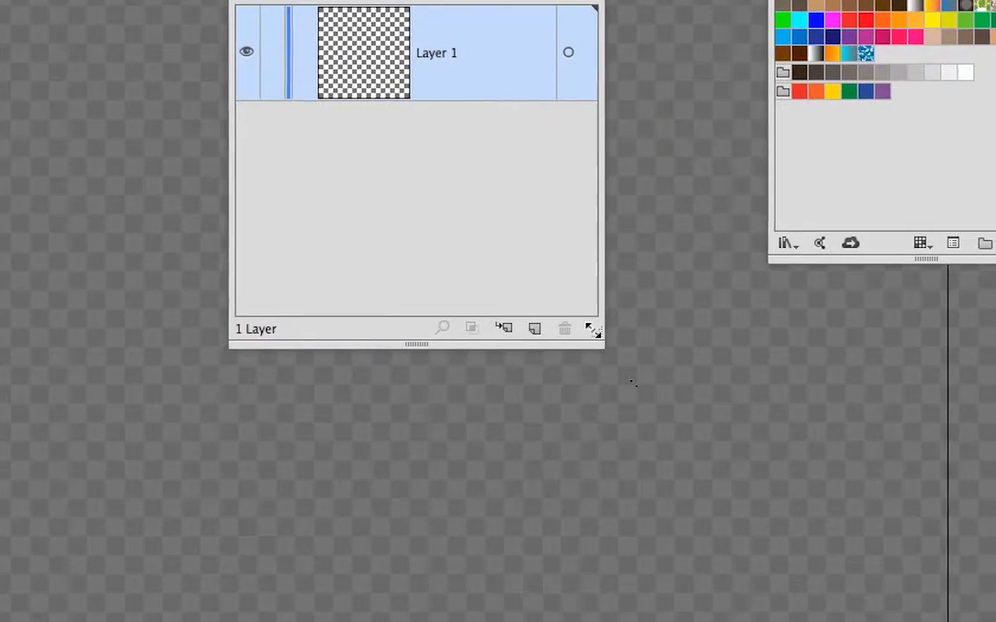
Widen and shorten the Layers panel, and move the Swatches panel over the artboard's upper-right corner.
{"action": "left_click_drag", "start_coordinate": [671, 493], "coordinate": [750, 417]}
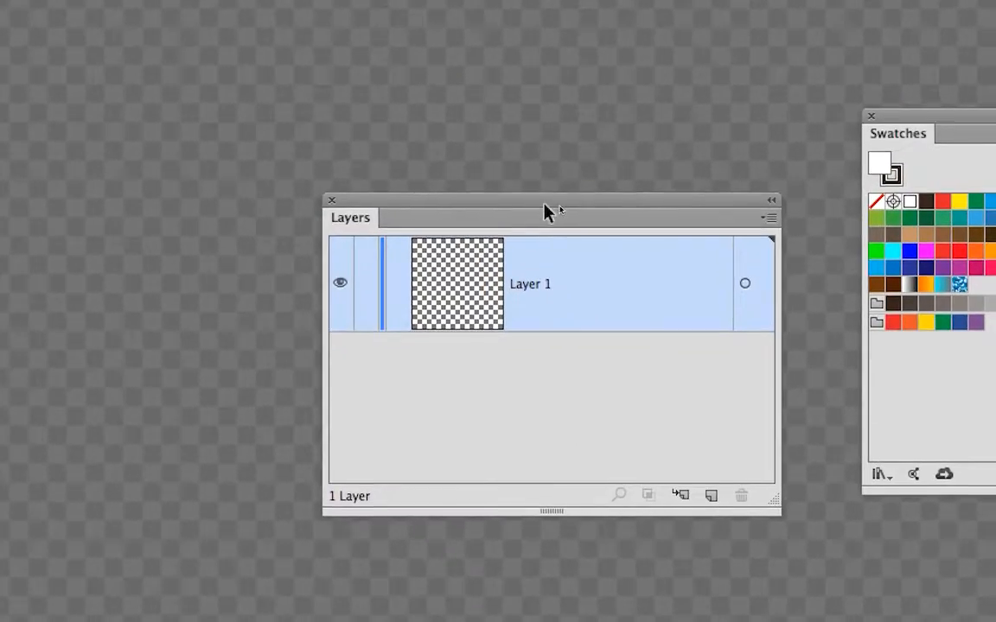
{"action": "left_click_drag", "start_coordinate": [534, 214], "coordinate": [499, 226]}
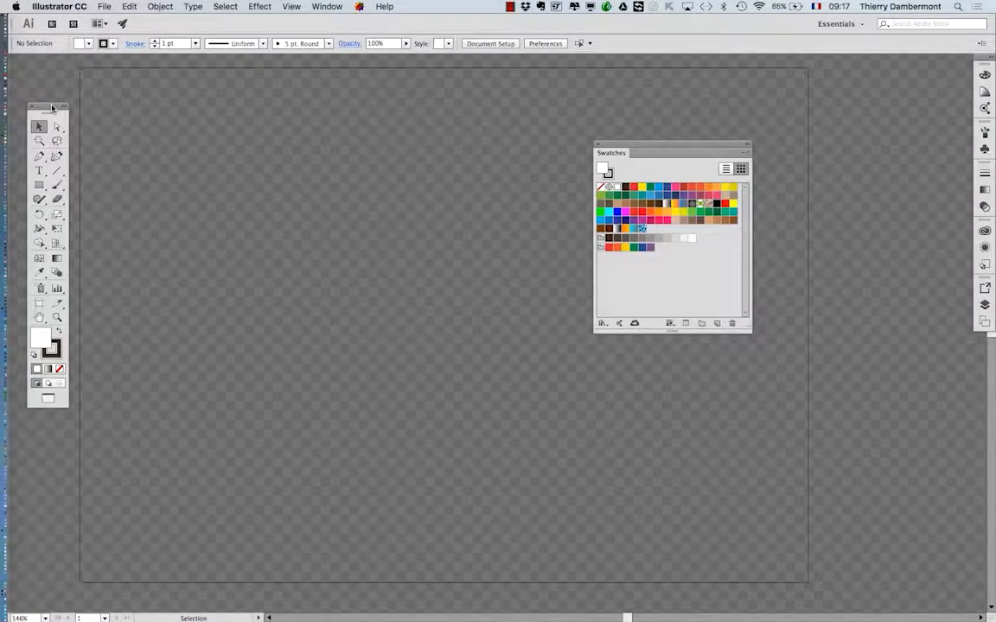
{"action": "left_click_drag", "start_coordinate": [620, 151], "coordinate": [784, 102]}
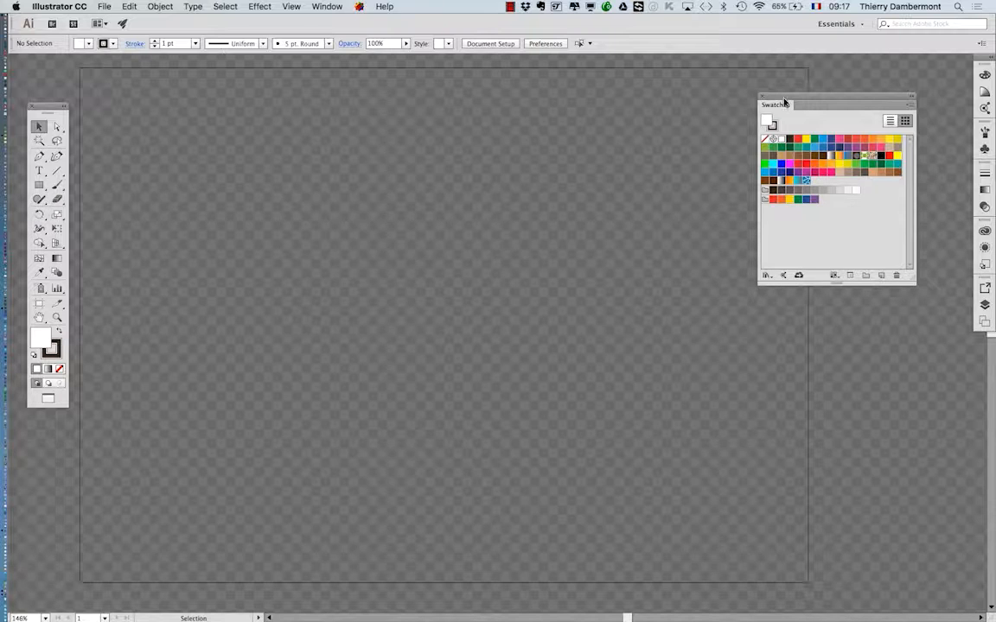
Start a new document and browse for a profile file to reach the New Document Profiles folder.
{"action": "left_click", "coordinate": [106, 6]}
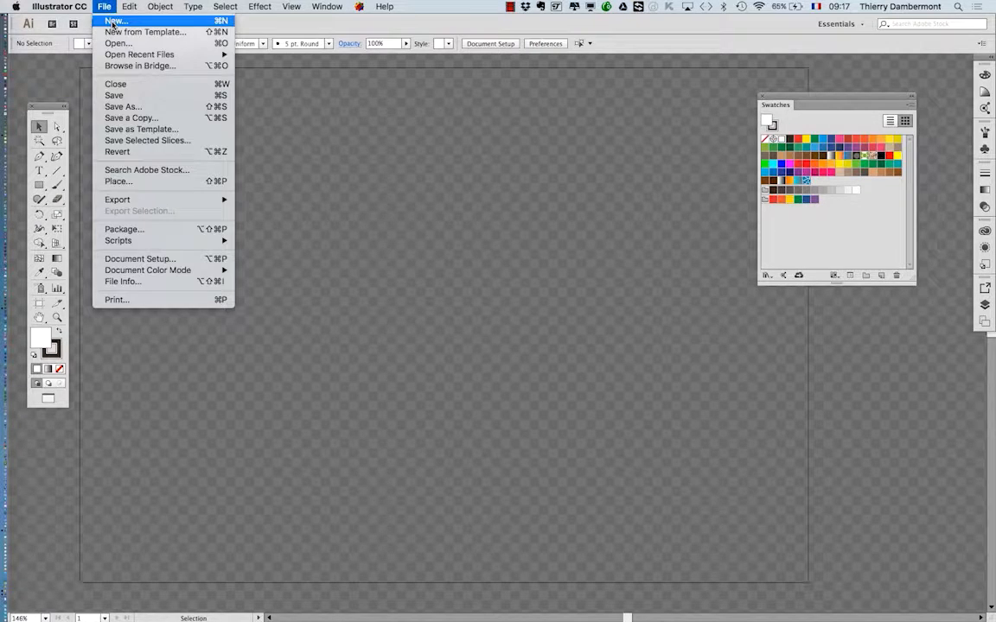
{"action": "left_click", "coordinate": [115, 19]}
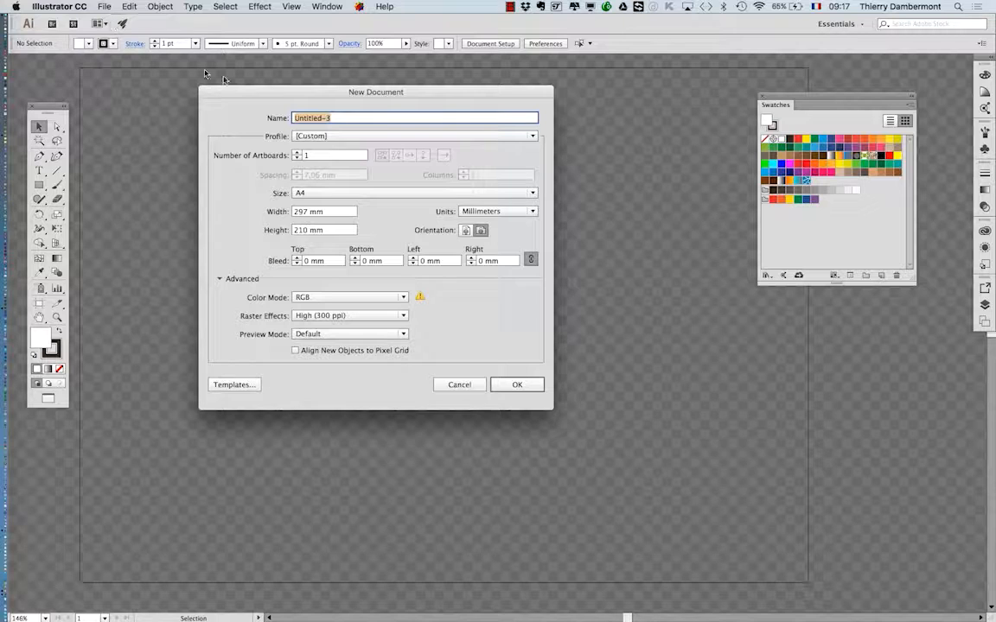
{"action": "left_click_drag", "start_coordinate": [327, 93], "coordinate": [401, 116]}
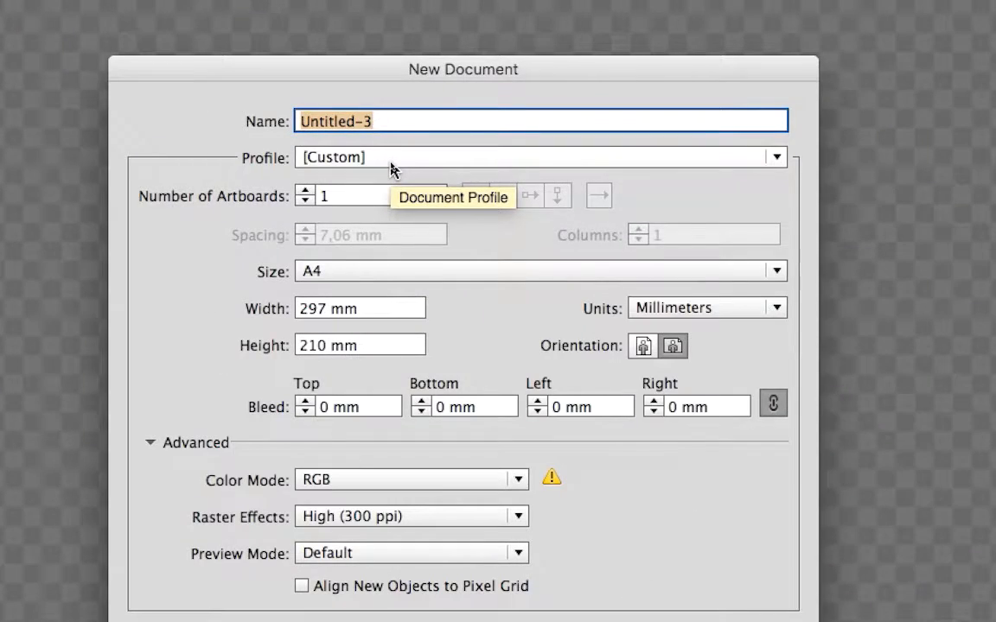
{"action": "left_click", "coordinate": [391, 159]}
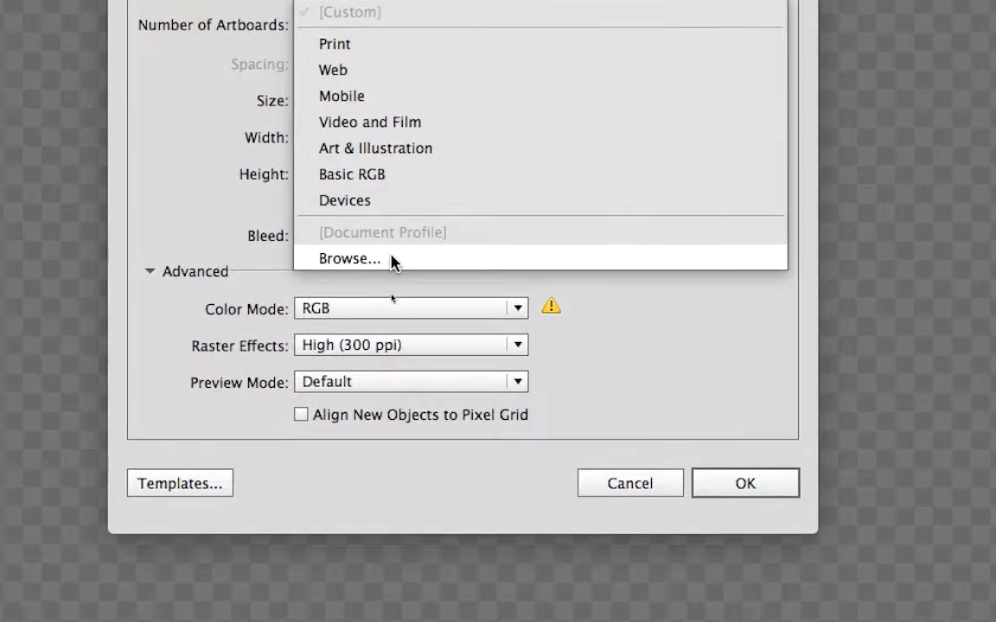
{"action": "left_click", "coordinate": [393, 262]}
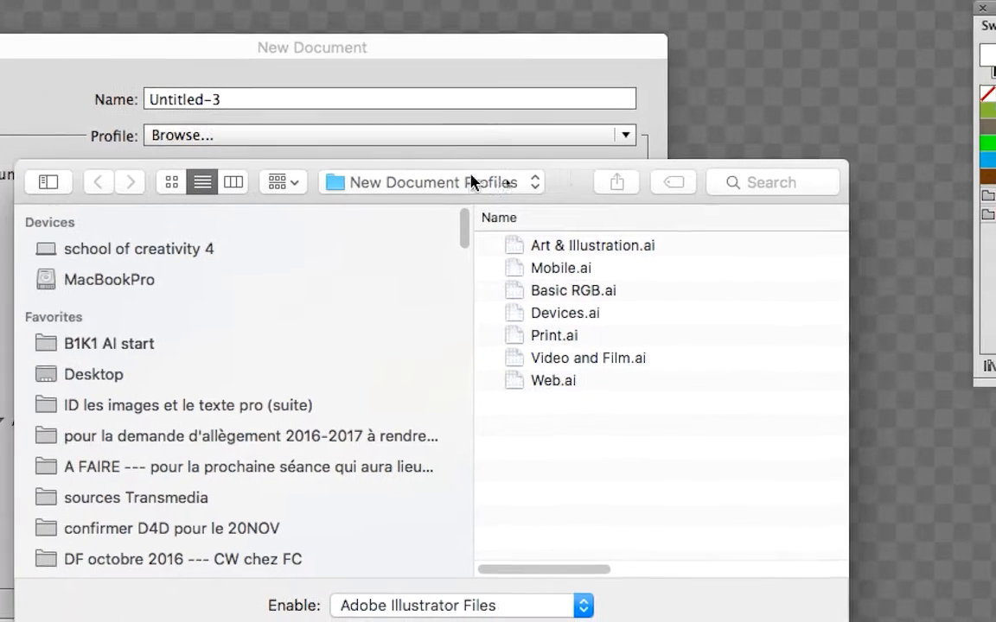
Go up to the en_GB folder, add its New Document Profiles folder to the sidebar favourites, and cancel both dialogs.
{"action": "left_click", "coordinate": [449, 180]}
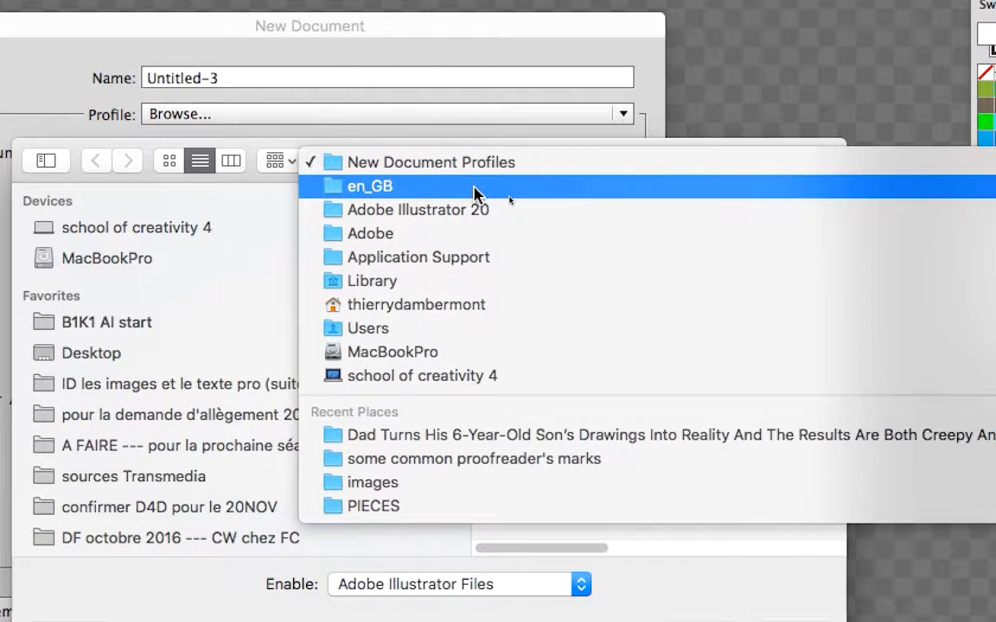
{"action": "left_click", "coordinate": [477, 192]}
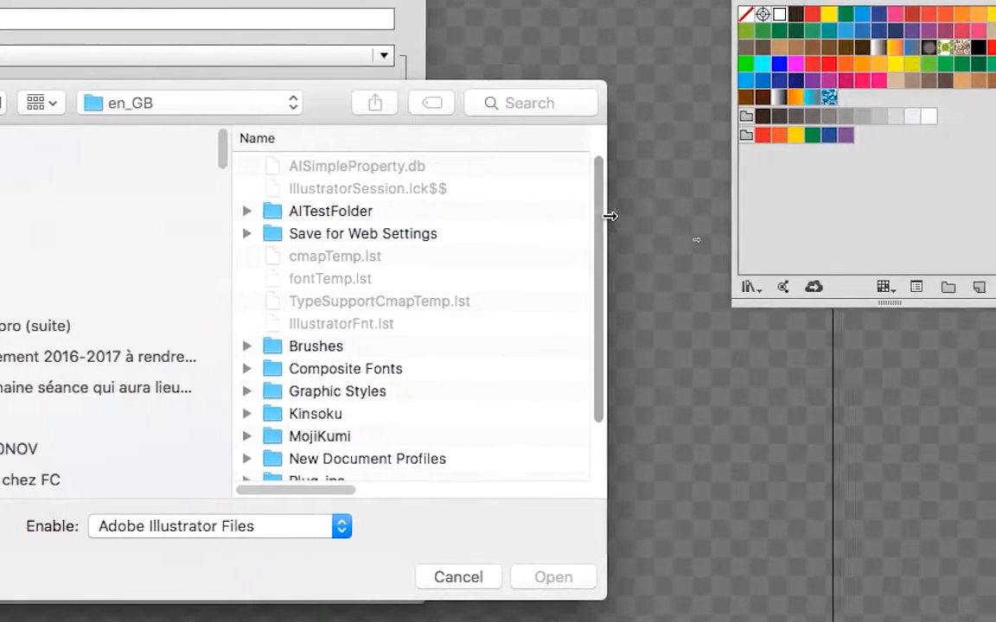
{"action": "scroll", "coordinate": [604, 222], "scroll_direction": "down", "scroll_amount": 4}
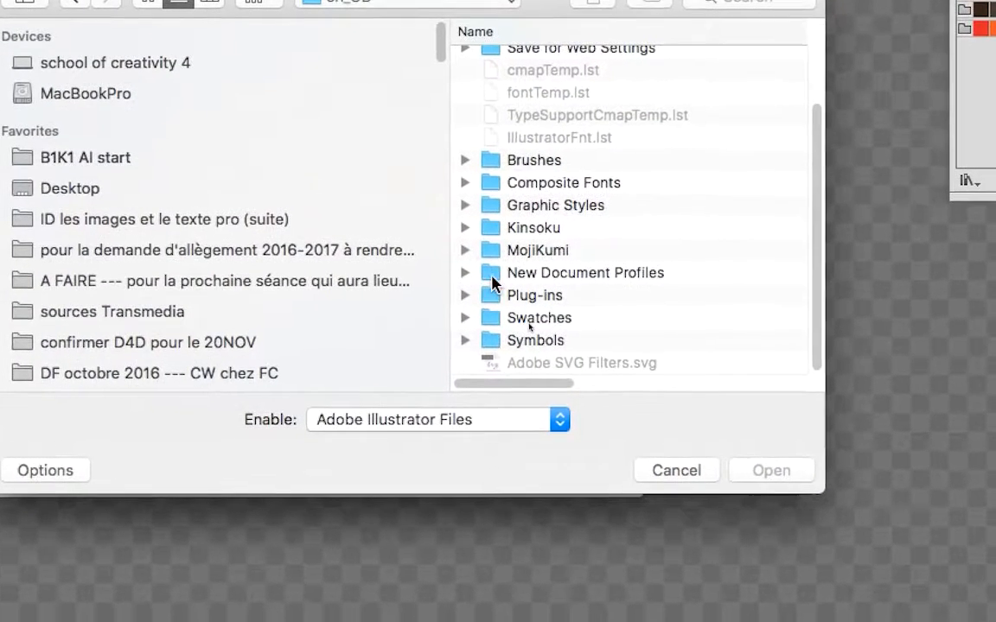
{"action": "left_click", "coordinate": [491, 275]}
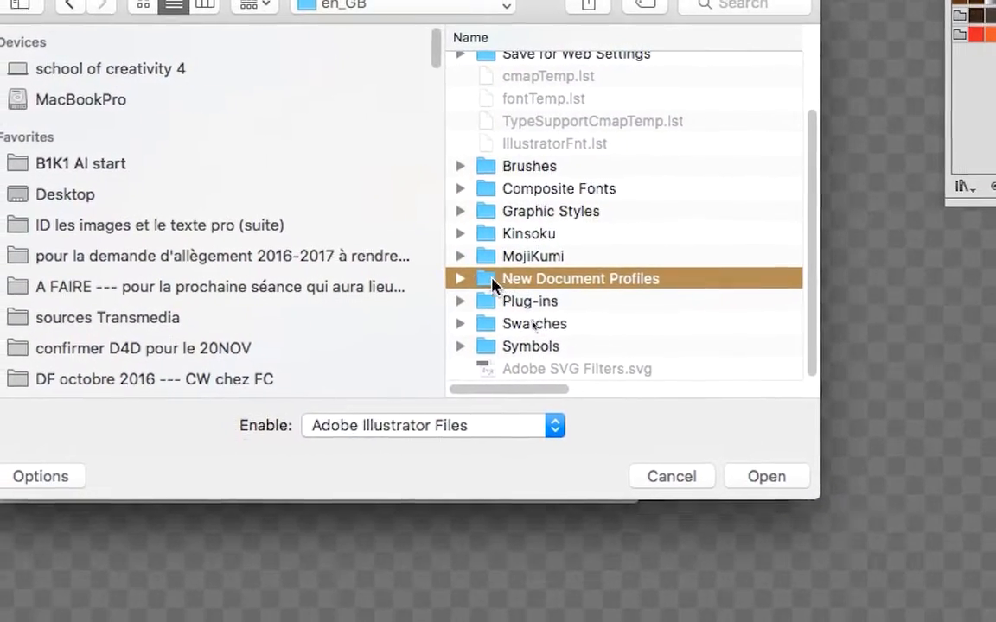
{"action": "left_click_drag", "start_coordinate": [490, 285], "coordinate": [194, 153]}
{"action": "mouse_move", "coordinate": [385, 239]}
{"action": "left_mouse_down"}
{"action": "mouse_move", "coordinate": [335, 239]}
{"action": "mouse_move", "coordinate": [364, 240]}
{"action": "left_mouse_up"}
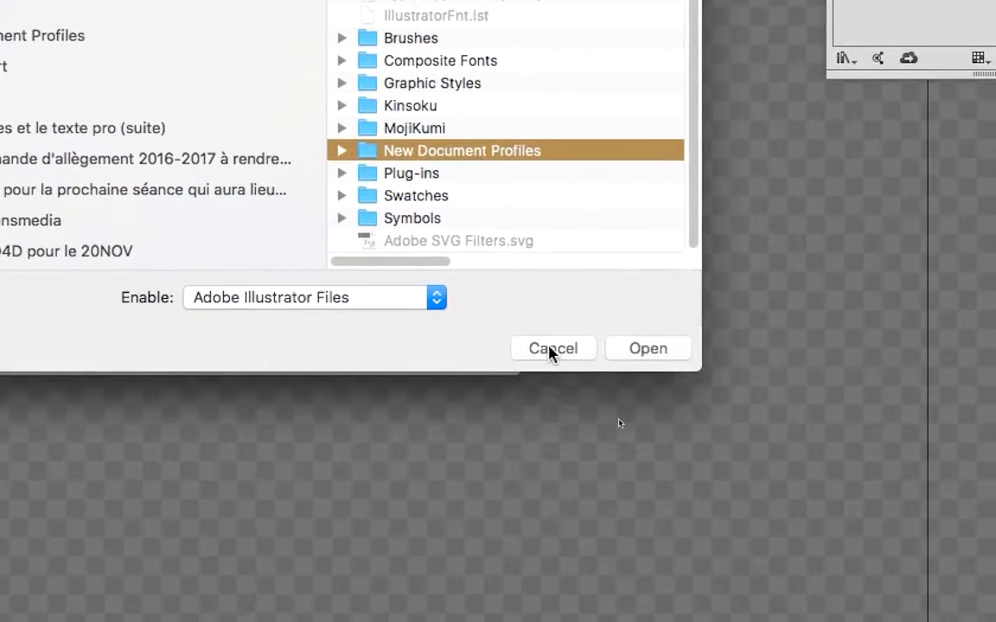
{"action": "left_click", "coordinate": [883, 552]}
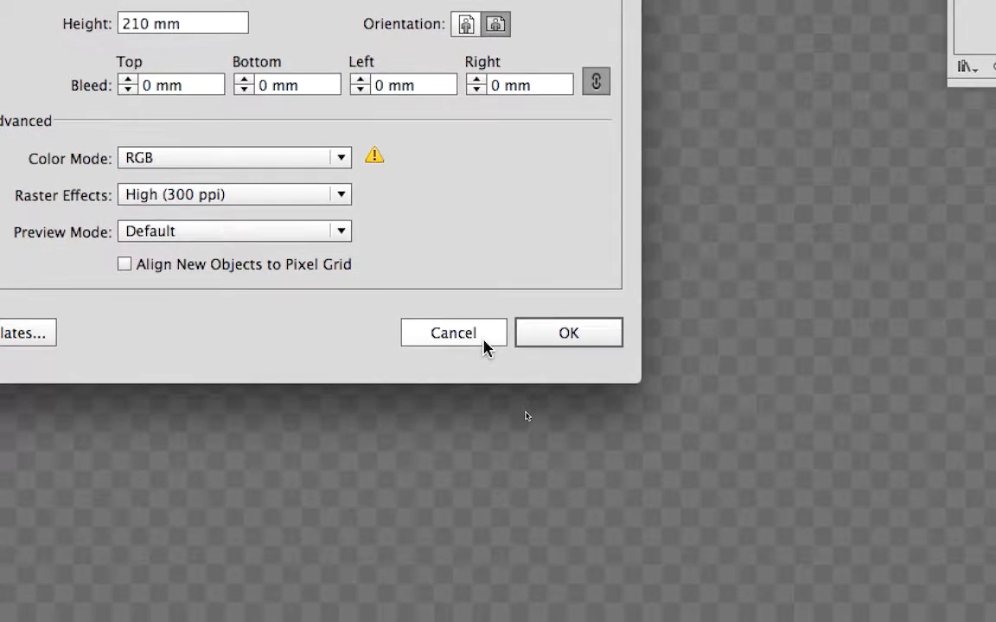
{"action": "left_click", "coordinate": [484, 341]}
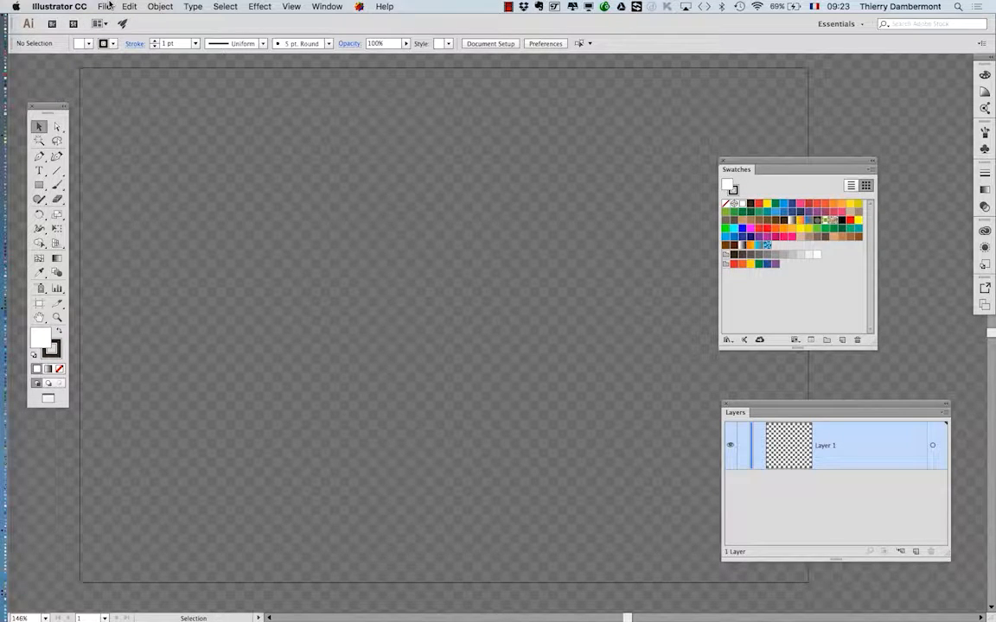
Begin saving the document as a new file and choose the New Document Profiles folder as the destination.
{"action": "left_click", "coordinate": [104, 6]}
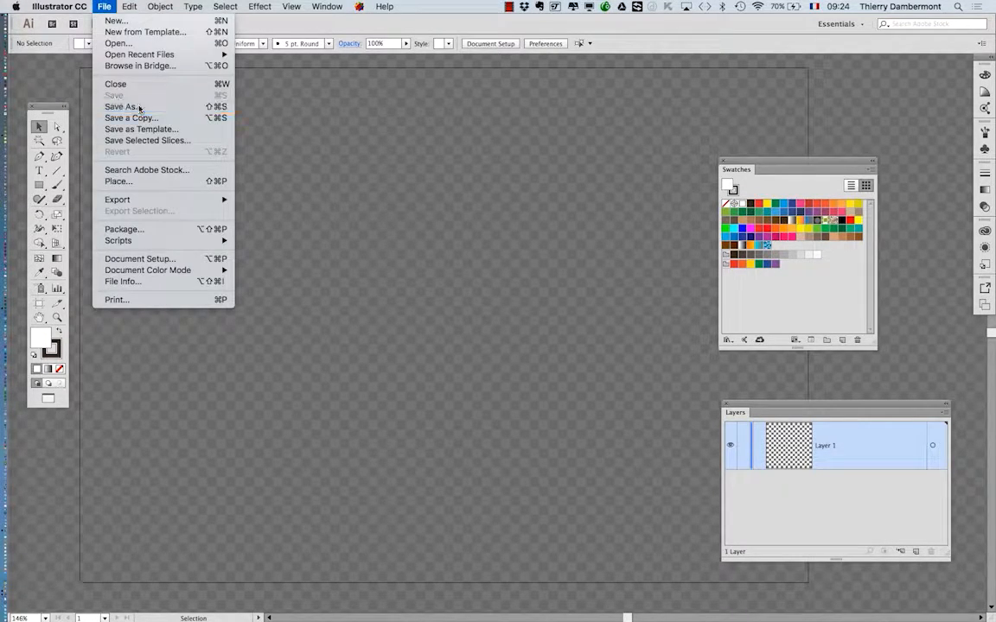
{"action": "left_click", "coordinate": [138, 107]}
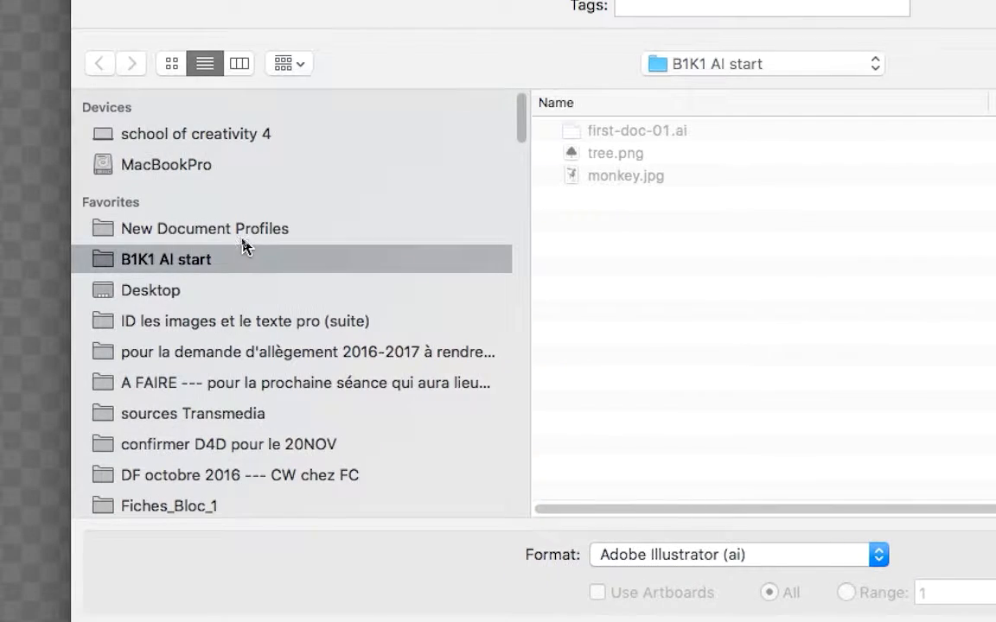
{"action": "left_click", "coordinate": [245, 237]}
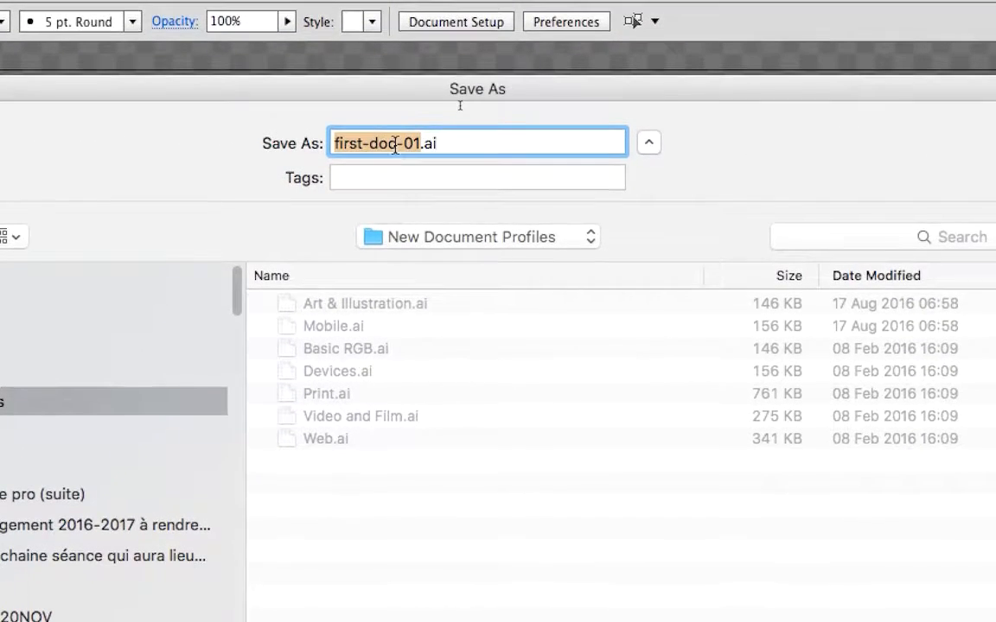
Name the file A4H-rgbswatches.ai and save it in Illustrator CC format with the default options.
{"action": "left_click", "coordinate": [607, 3]}
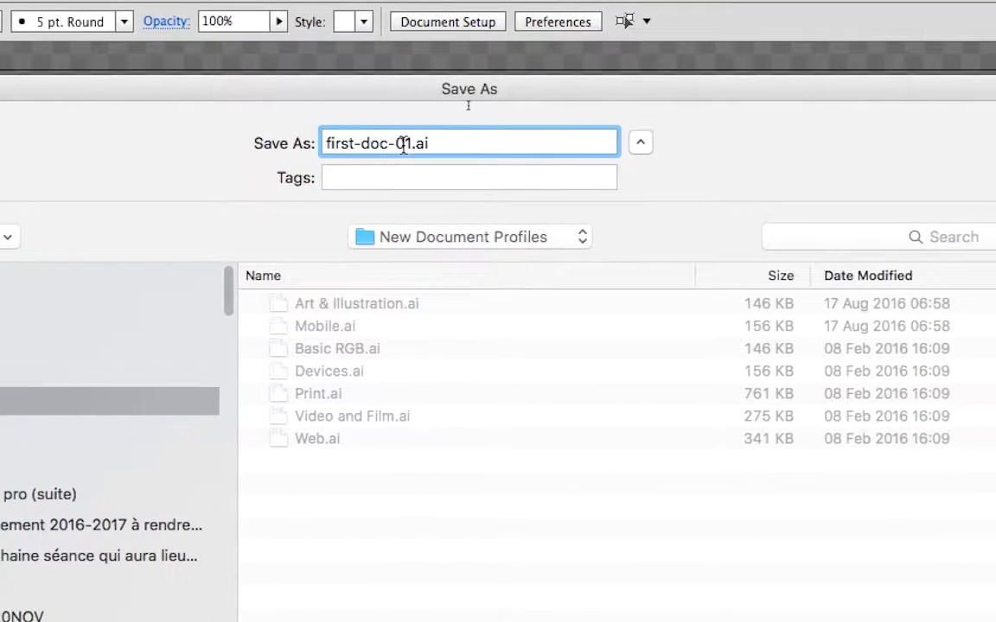
{"action": "left_click_drag", "start_coordinate": [412, 143], "coordinate": [326, 143]}
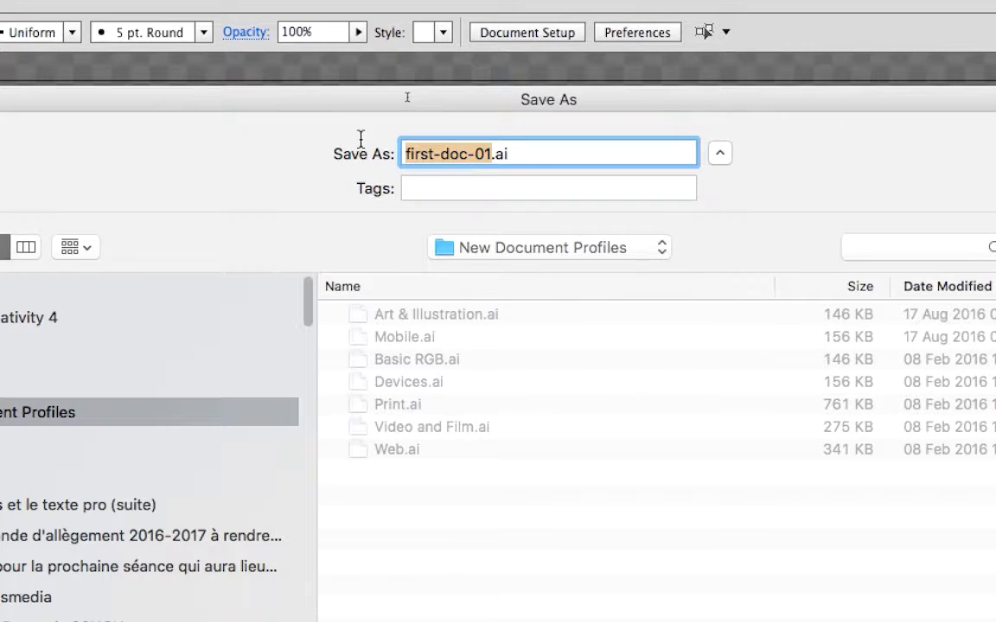
{"action": "type", "text": "A4H"}
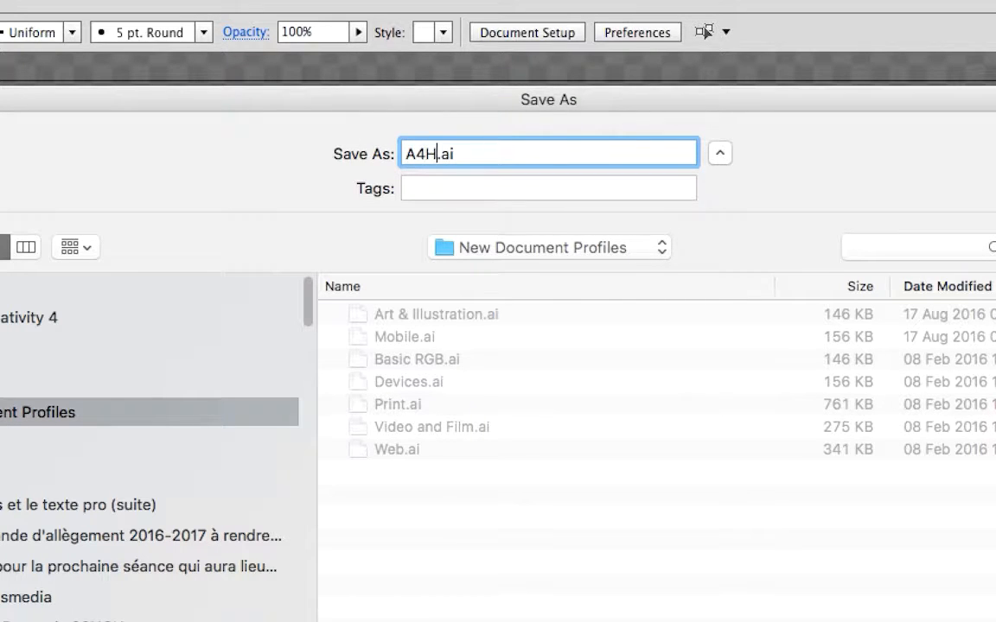
{"action": "type", "text": "-"}
{"action": "type", "text": "tra"}
{"action": "key", "text": "BackSpace"}
{"action": "key", "text": "BackSpace"}
{"action": "key", "text": "BackSpace"}
{"action": "type", "text": "rgbswatches"}
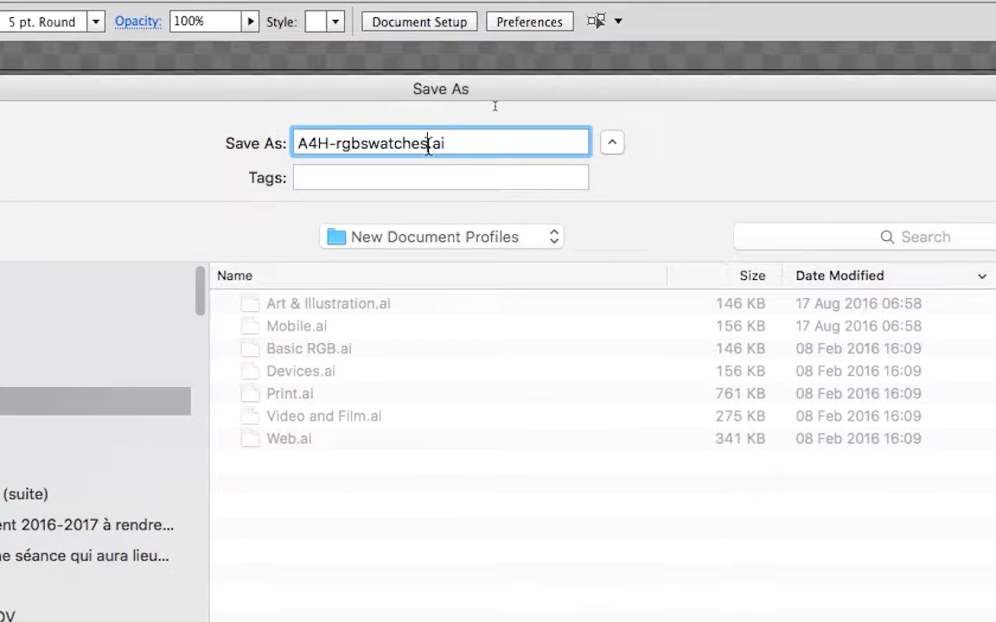
{"action": "left_click_drag", "start_coordinate": [334, 56], "coordinate": [315, 29]}
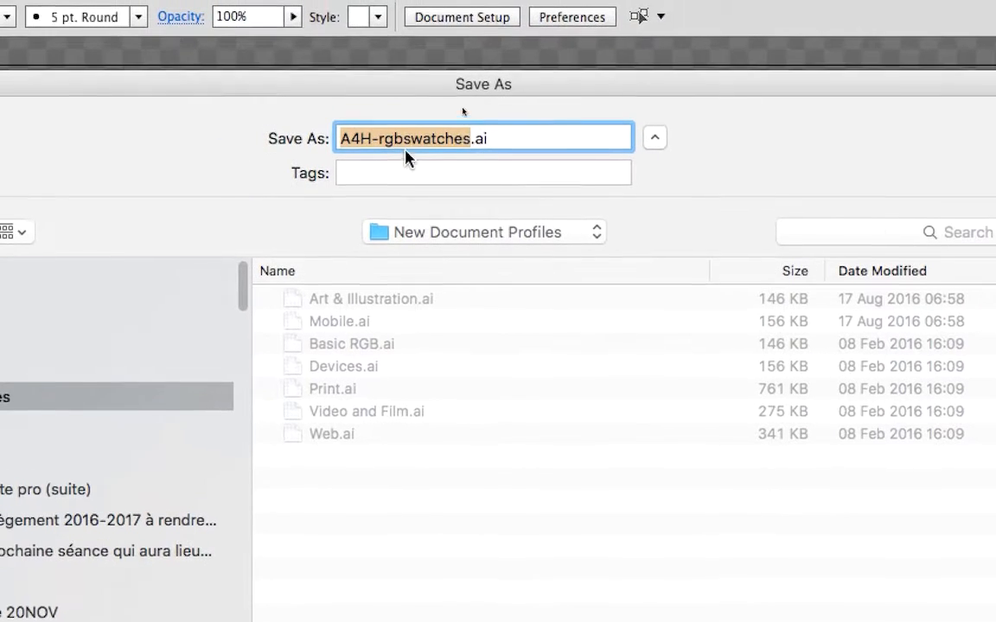
{"action": "left_click", "coordinate": [377, 157]}
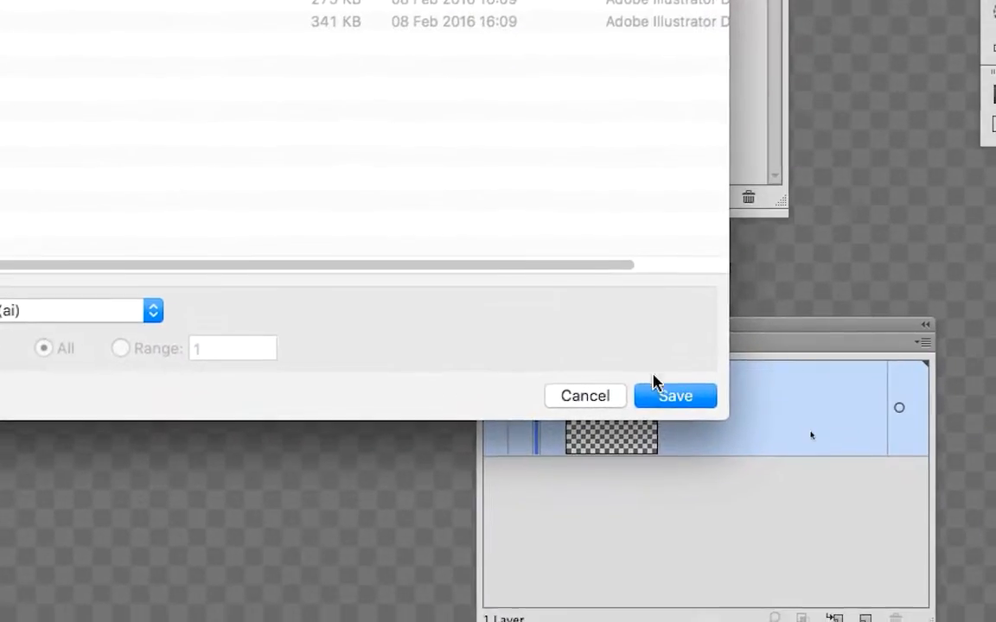
{"action": "left_click", "coordinate": [673, 401]}
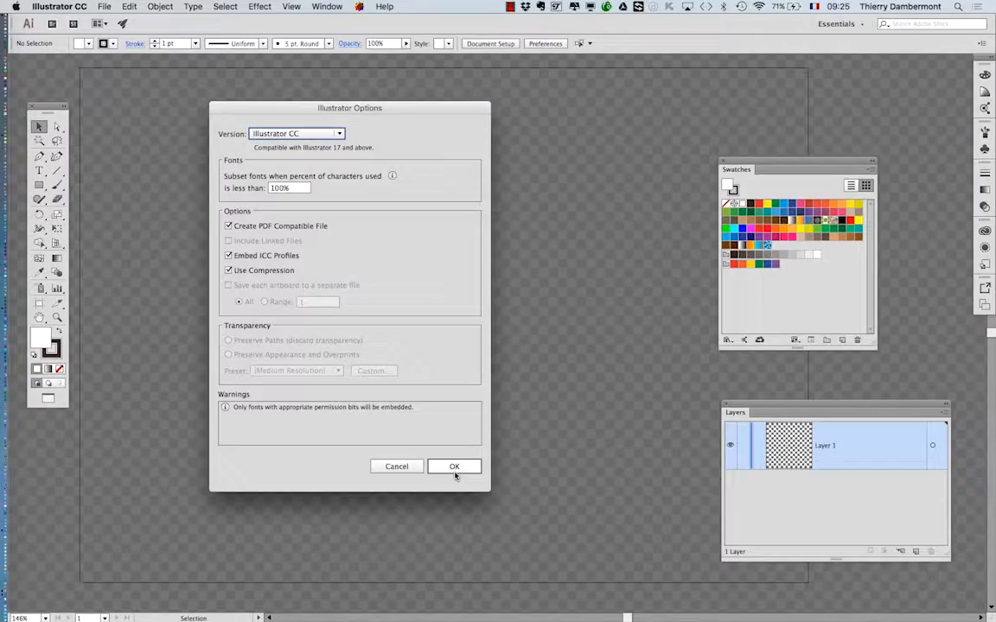
{"action": "left_click", "coordinate": [453, 467]}
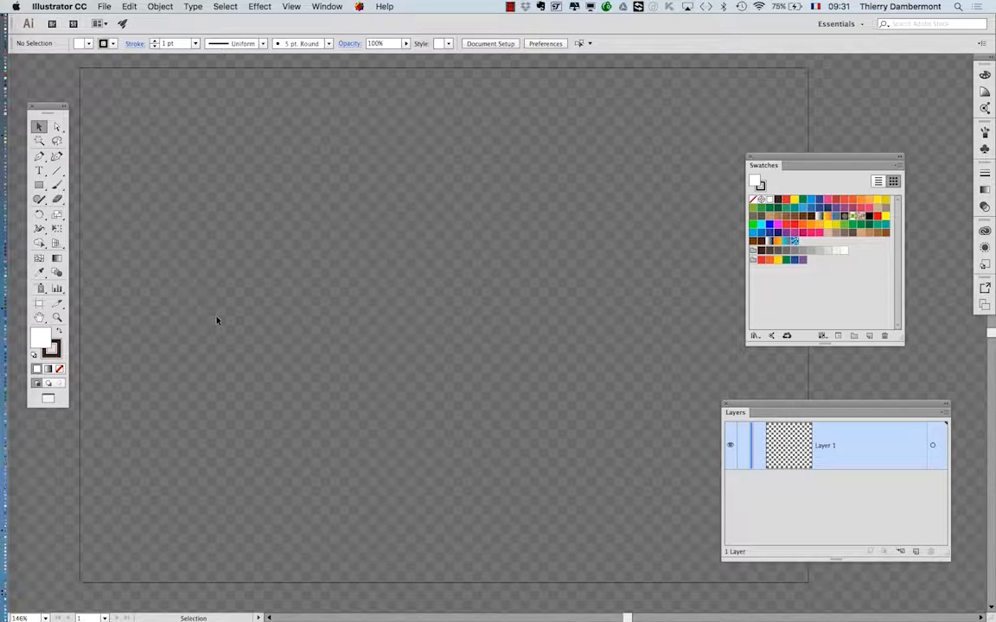
Create a new document from the A4H-rgbswatches profile.
{"action": "left_click", "coordinate": [104, 7]}
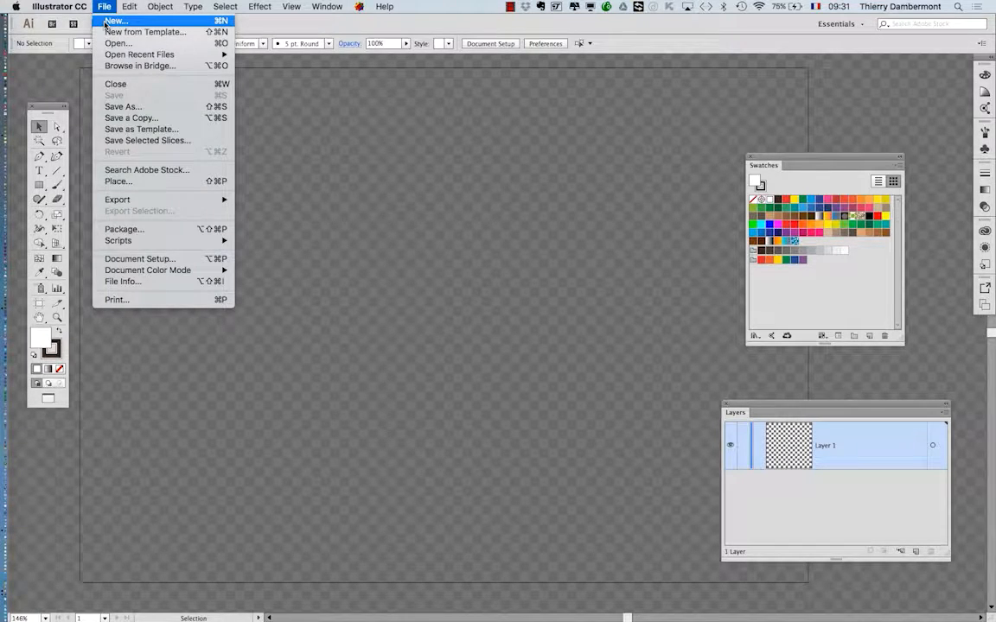
{"action": "left_click", "coordinate": [105, 22]}
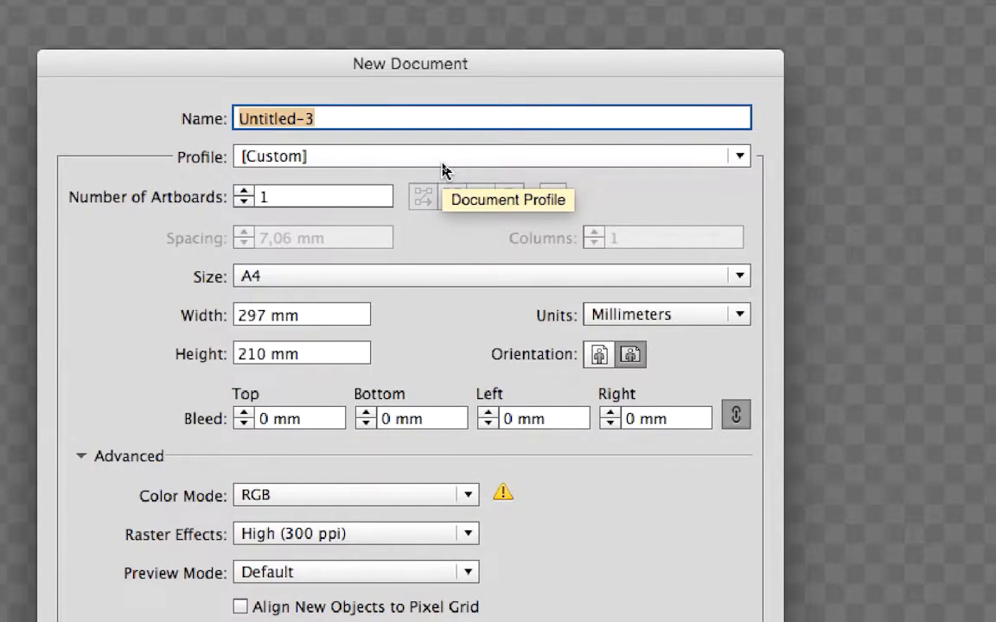
{"action": "left_click", "coordinate": [442, 164]}
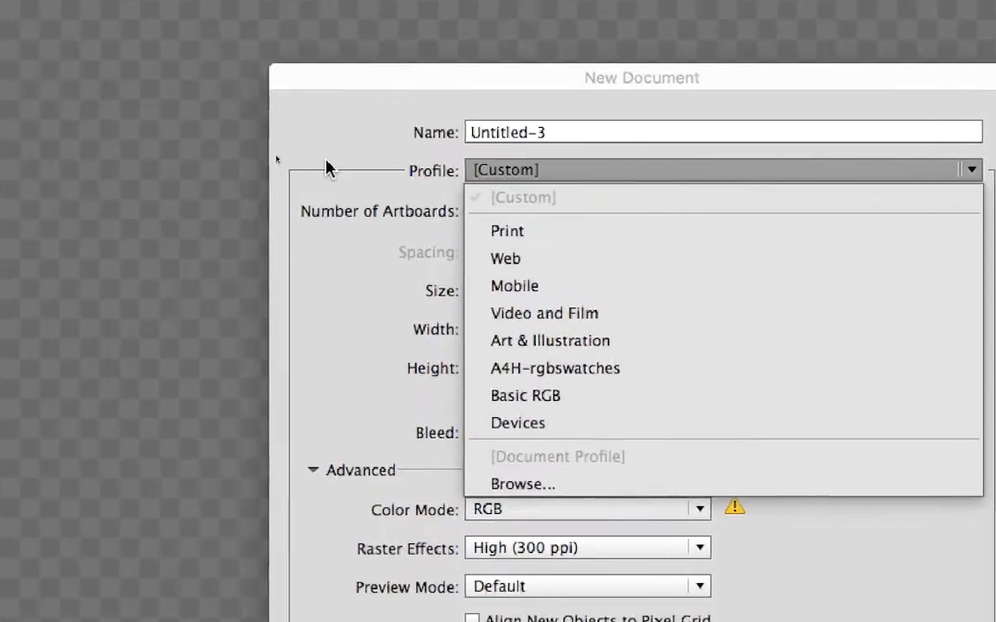
{"action": "left_click", "coordinate": [113, 26]}
{"action": "left_click", "coordinate": [321, 37]}
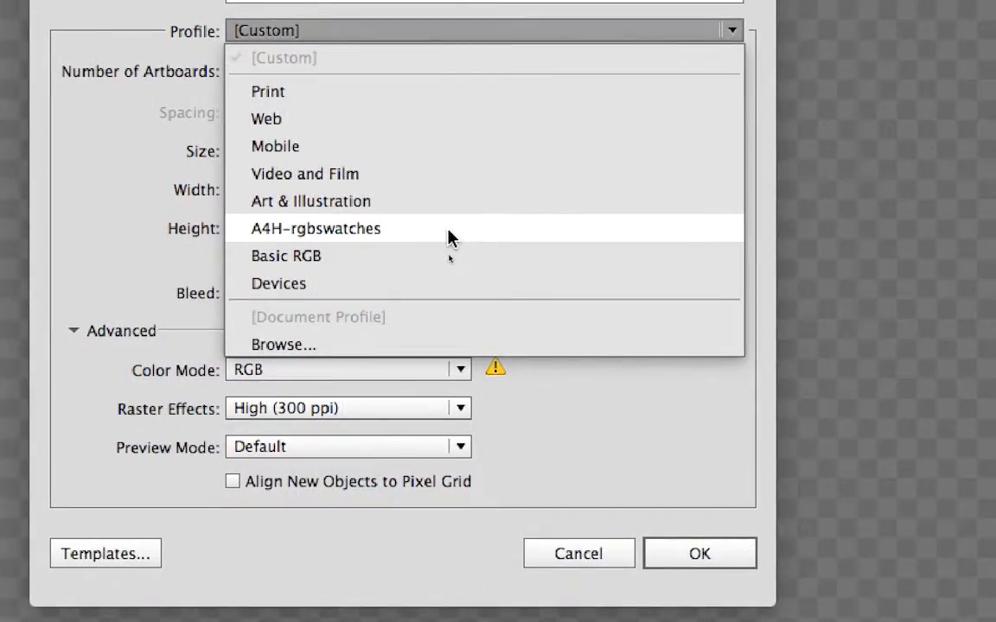
{"action": "left_click", "coordinate": [449, 231]}
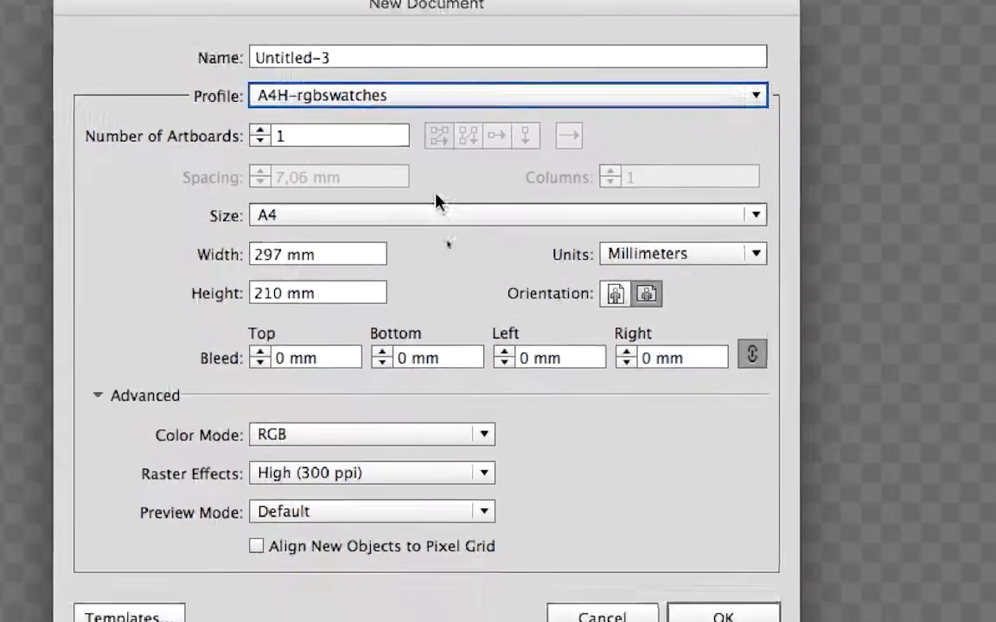
{"action": "left_click", "coordinate": [704, 614]}
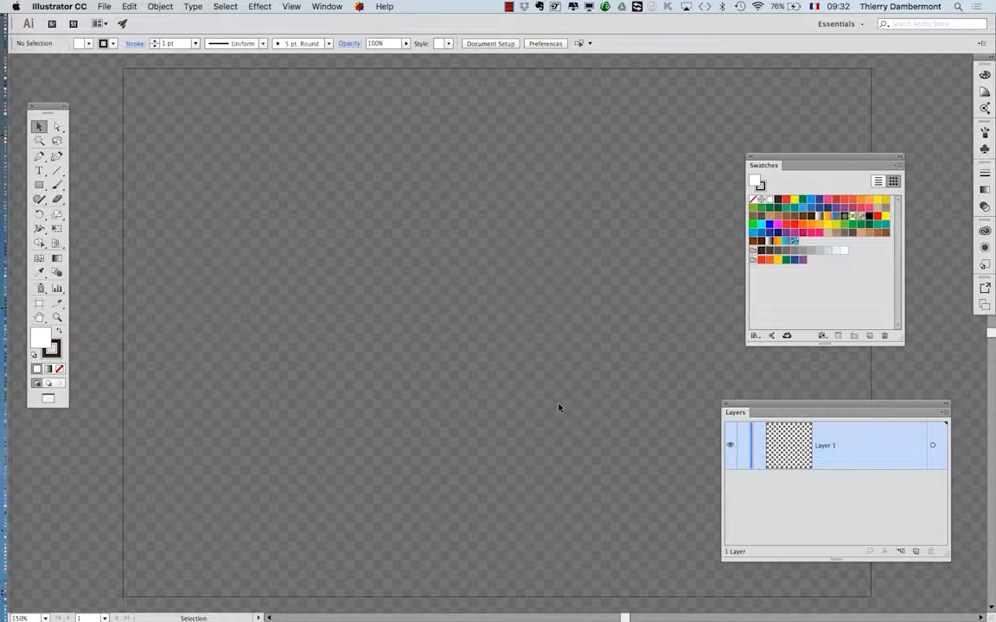
Move the Swatches panel further into the artboard and the Layers panel beside the Tools panel.
{"action": "left_click_drag", "start_coordinate": [847, 159], "coordinate": [702, 129]}
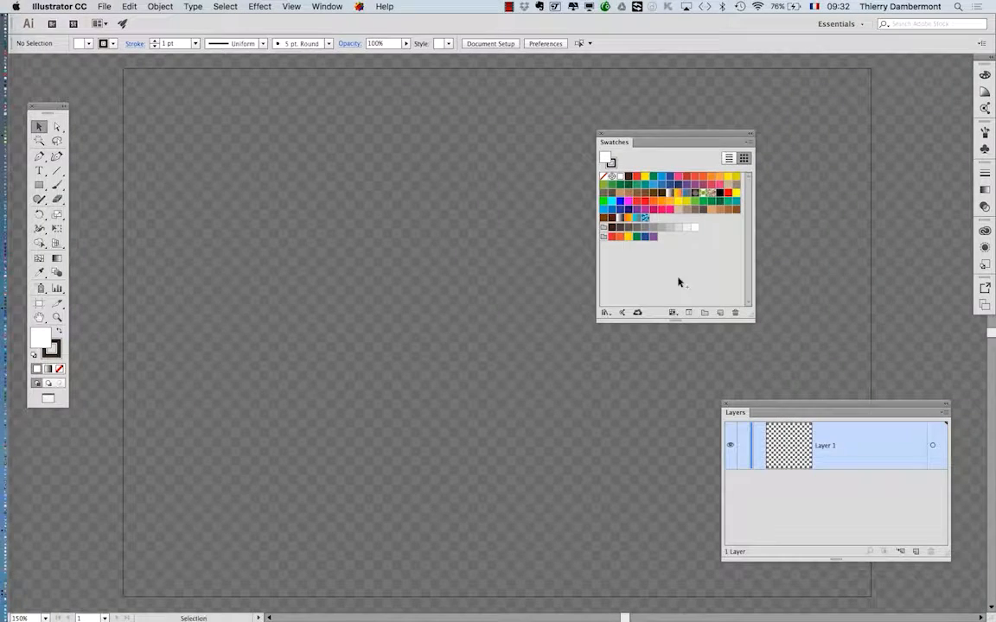
{"action": "left_click_drag", "start_coordinate": [826, 409], "coordinate": [225, 151]}
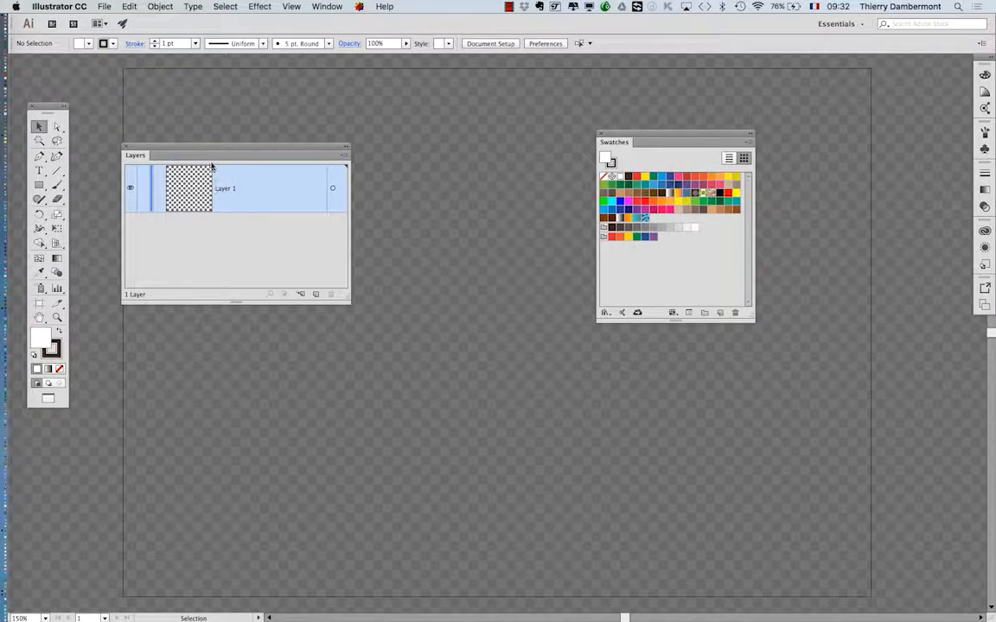
{"action": "left_click_drag", "start_coordinate": [210, 149], "coordinate": [188, 197]}
Create a new document from the Print profile and show its transparency grid.
{"action": "left_click", "coordinate": [104, 6]}
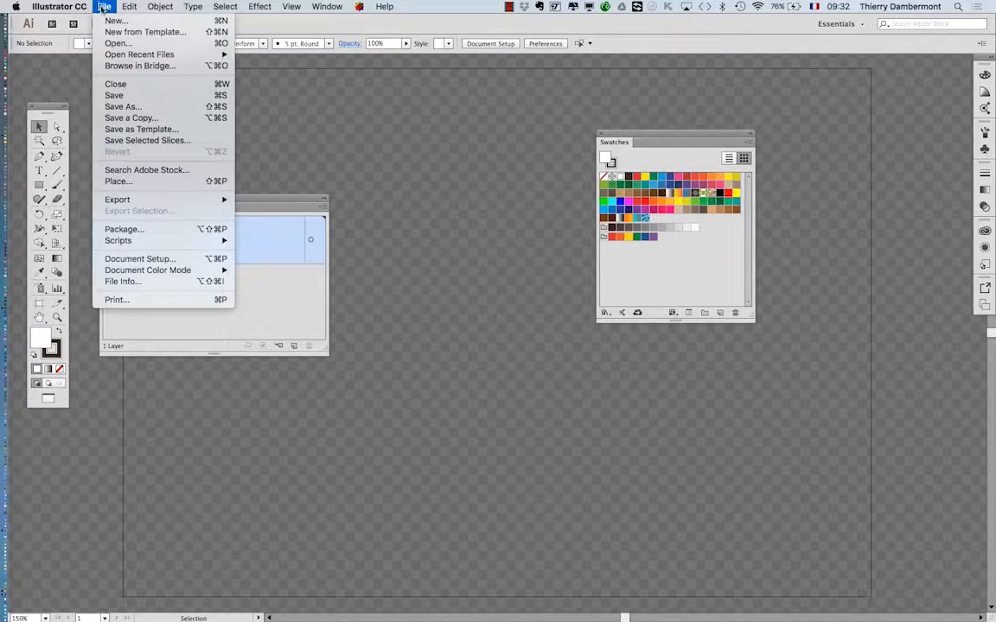
{"action": "left_click", "coordinate": [108, 21]}
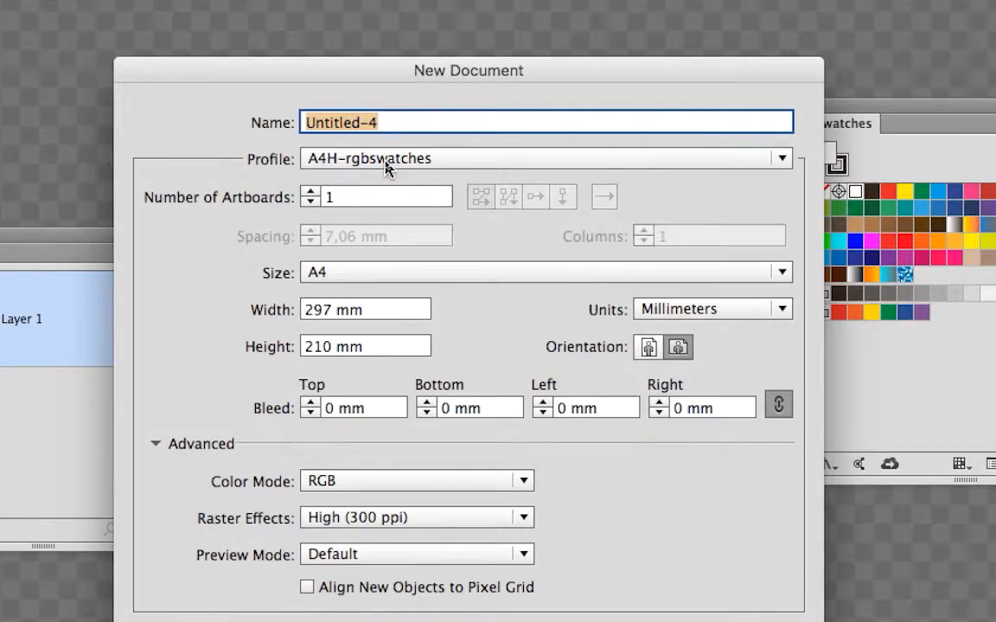
{"action": "left_click", "coordinate": [387, 161]}
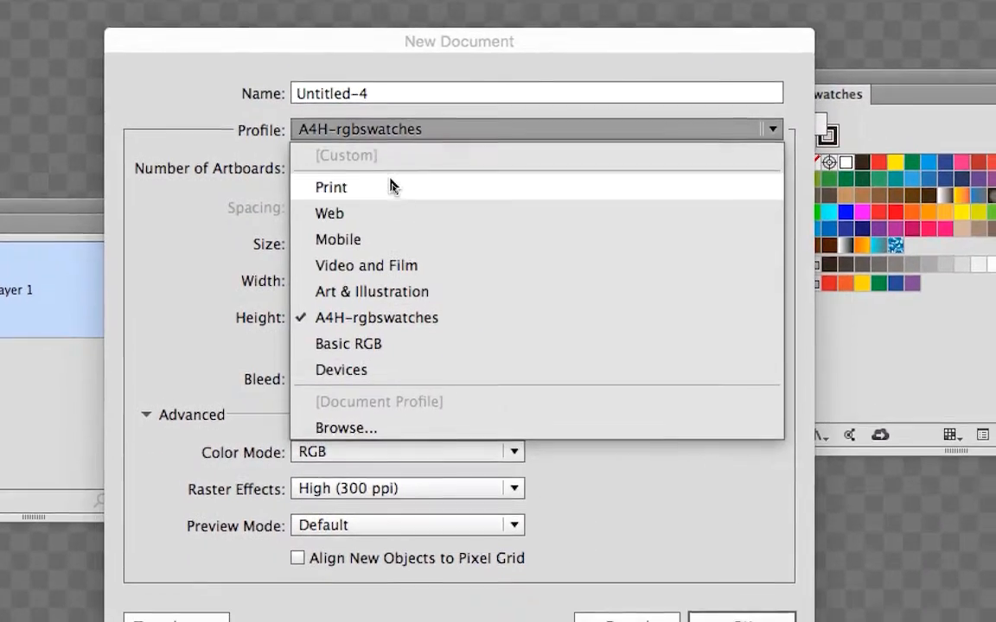
{"action": "left_click", "coordinate": [389, 186]}
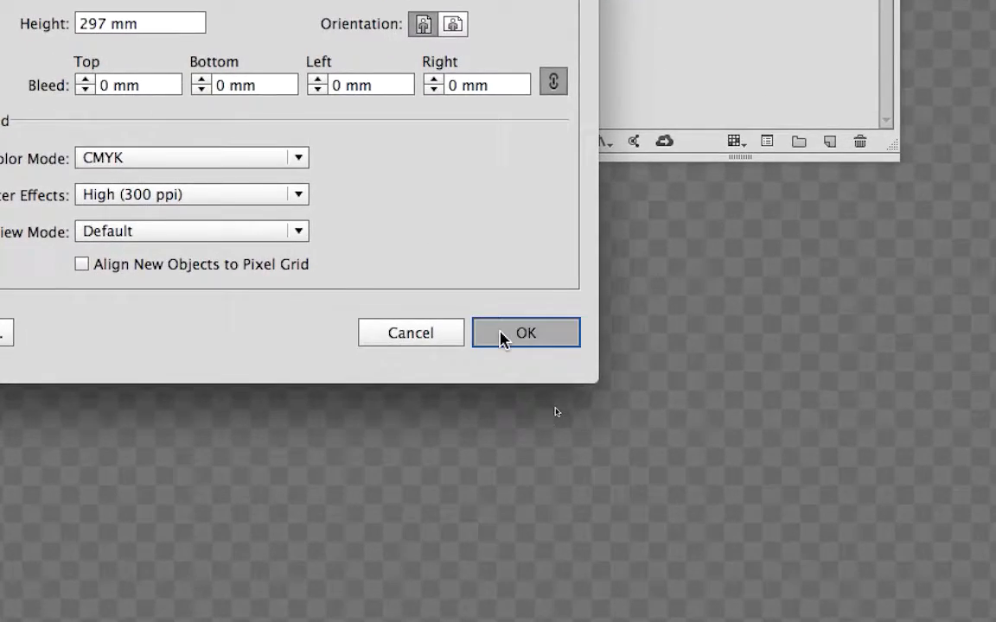
{"action": "left_click", "coordinate": [503, 338]}
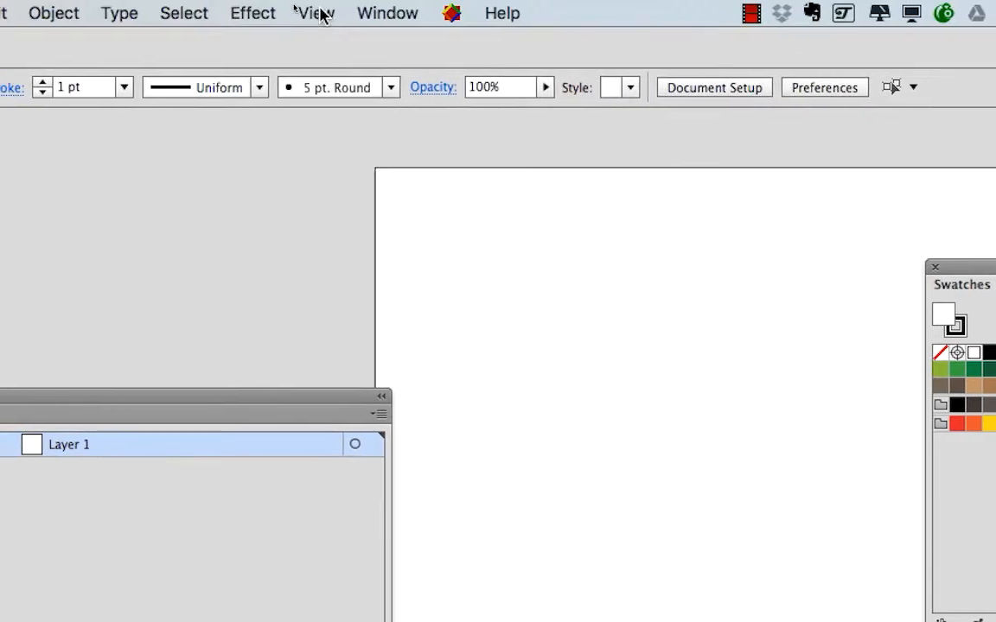
{"action": "left_click", "coordinate": [323, 13]}
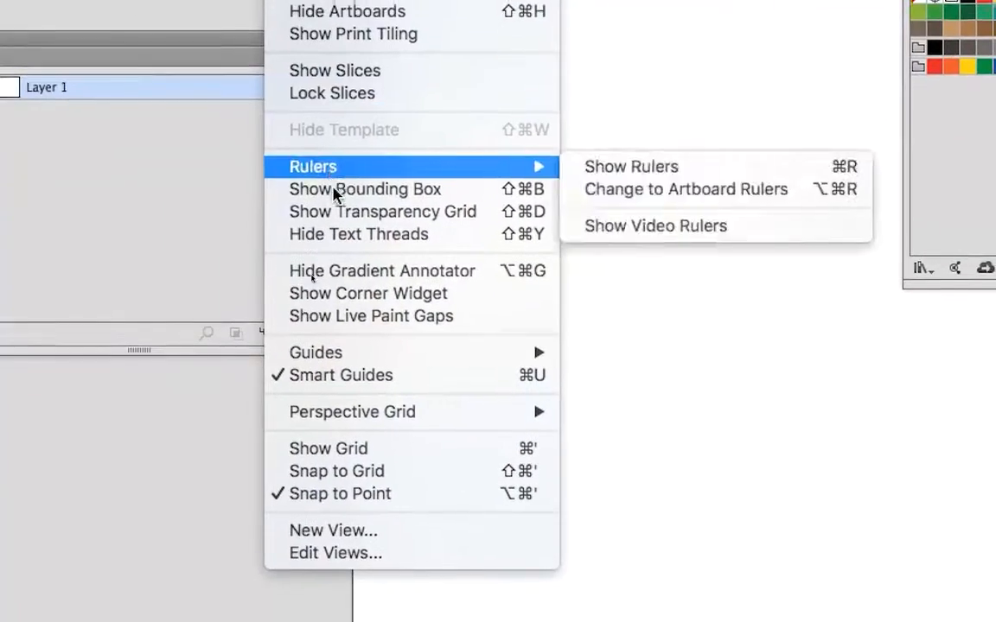
{"action": "left_click", "coordinate": [349, 339]}
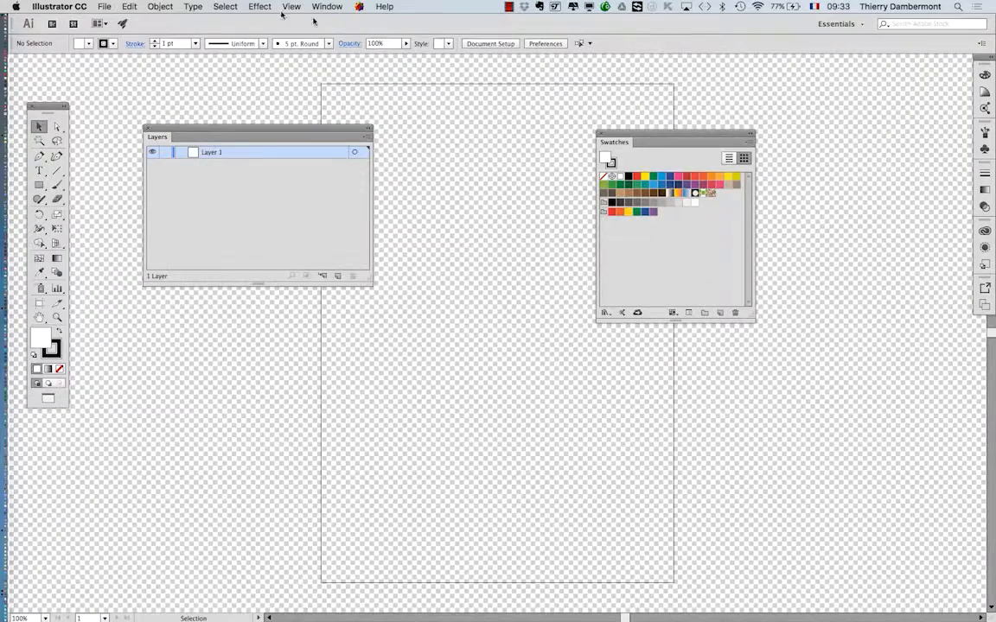
Switch the new-document profile from Print to A4H-rgbswatches and create another document.
{"action": "left_click", "coordinate": [107, 7]}
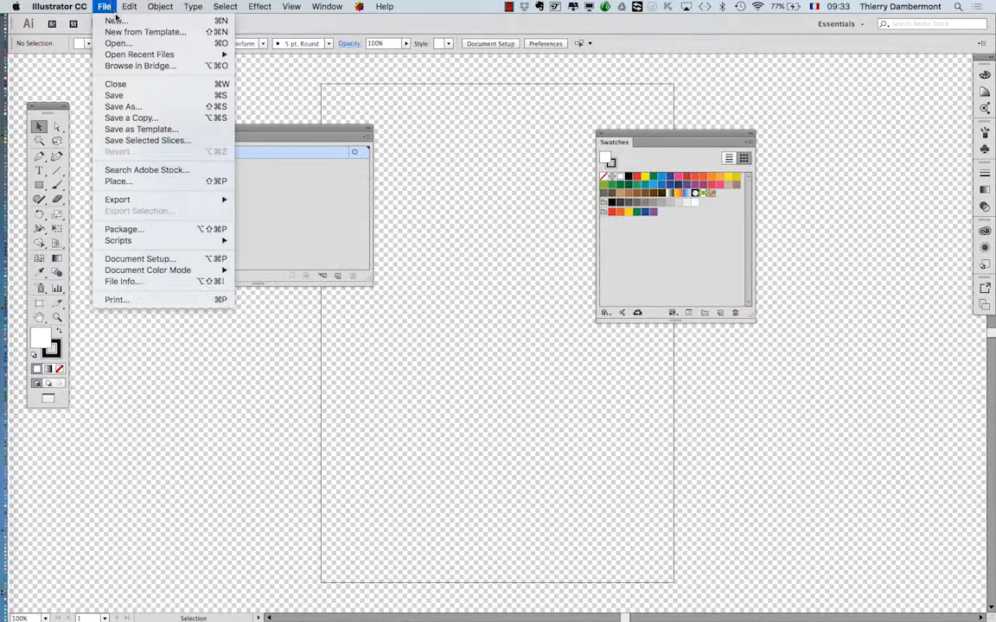
{"action": "left_click", "coordinate": [115, 20]}
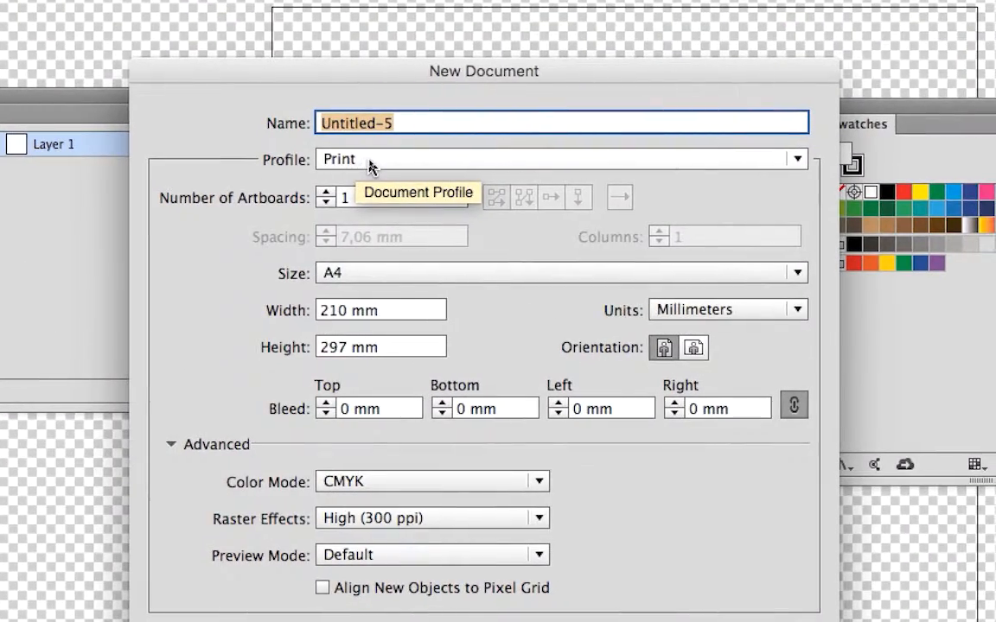
{"action": "left_click", "coordinate": [369, 160]}
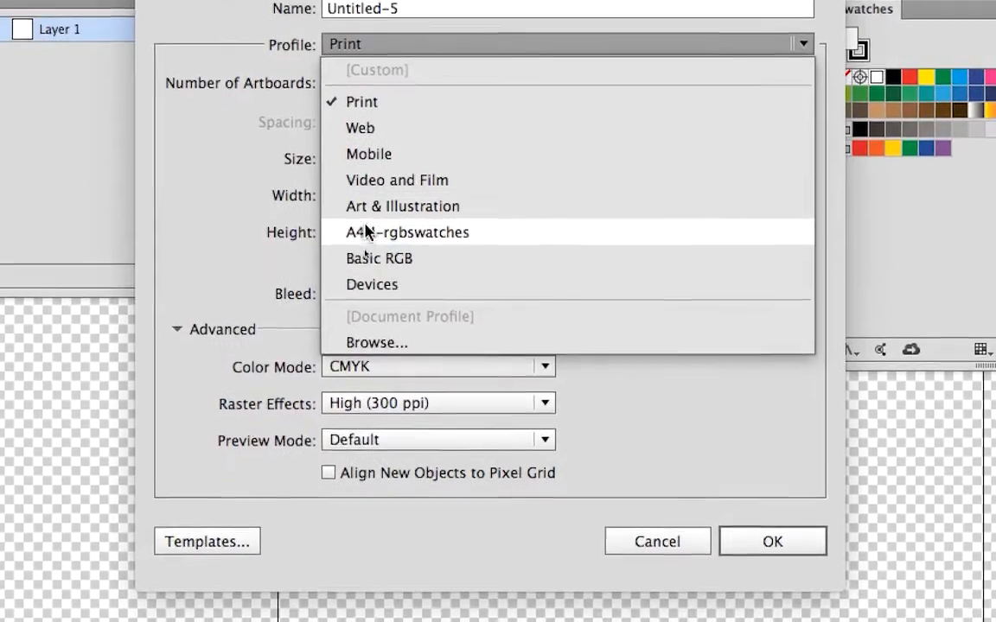
{"action": "left_click", "coordinate": [366, 232]}
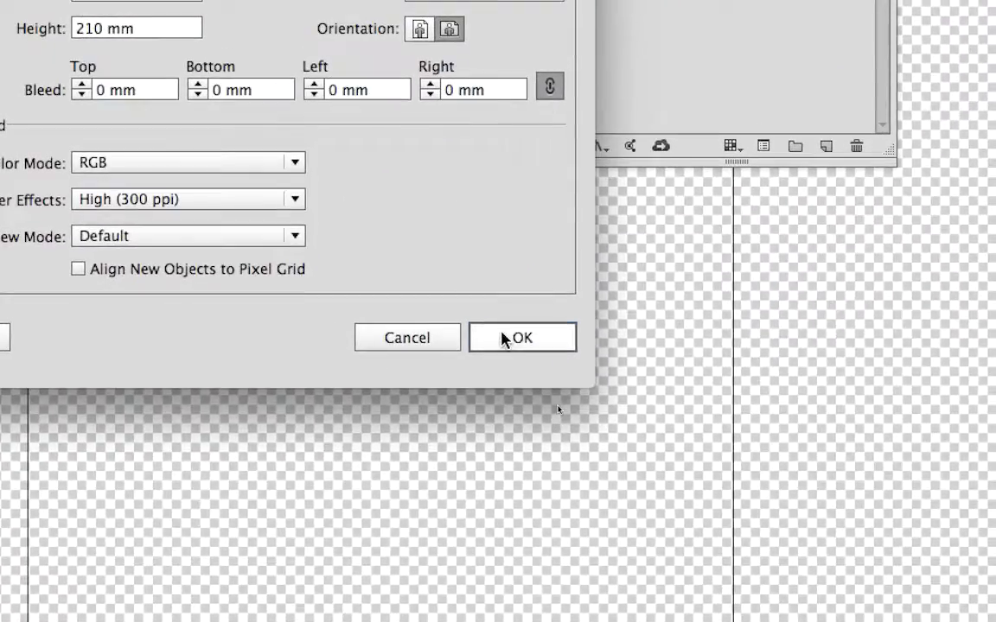
{"action": "left_click", "coordinate": [505, 339]}
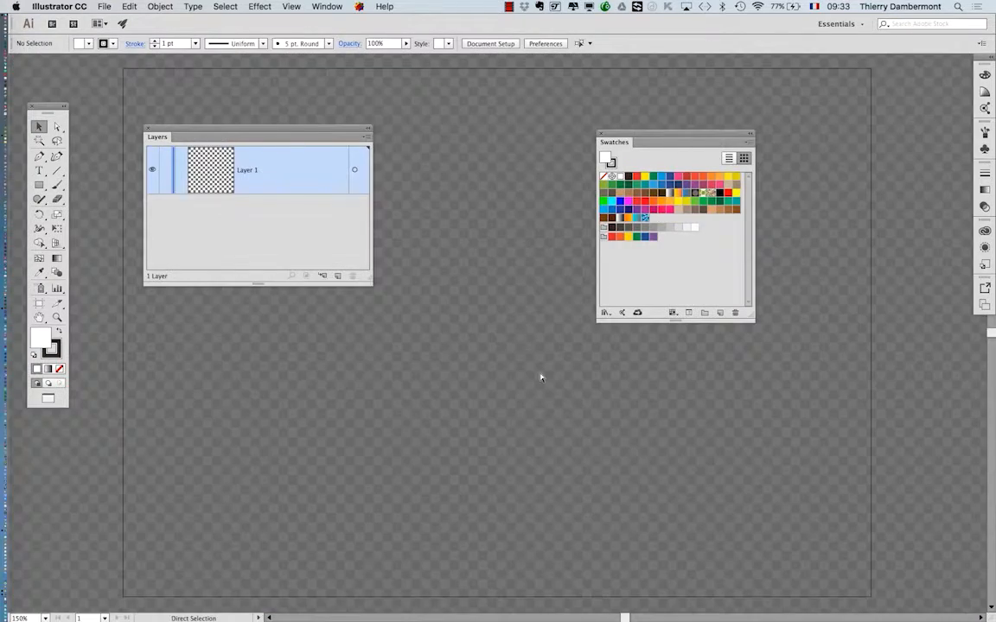
Close the open documents and make the Layers panel narrower and taller.
{"action": "key", "text": "super+w"}
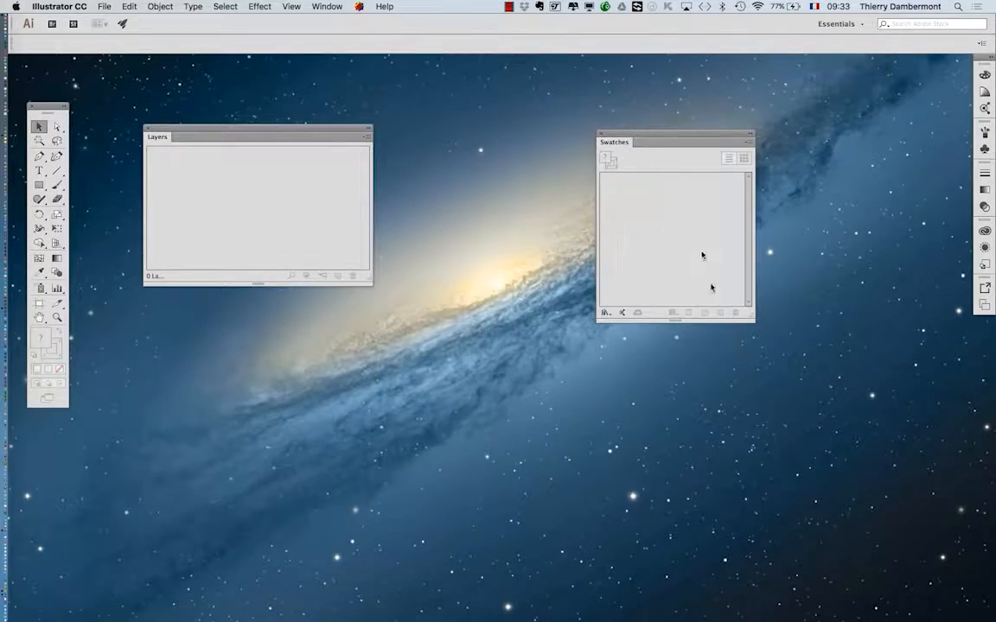
{"action": "left_click_drag", "start_coordinate": [366, 279], "coordinate": [284, 303]}
Create a fresh A4H-rgbswatches document and move the Swatches and Layers panels to the artboard's right side.
{"action": "left_click", "coordinate": [104, 6]}
{"action": "left_click", "coordinate": [121, 20]}
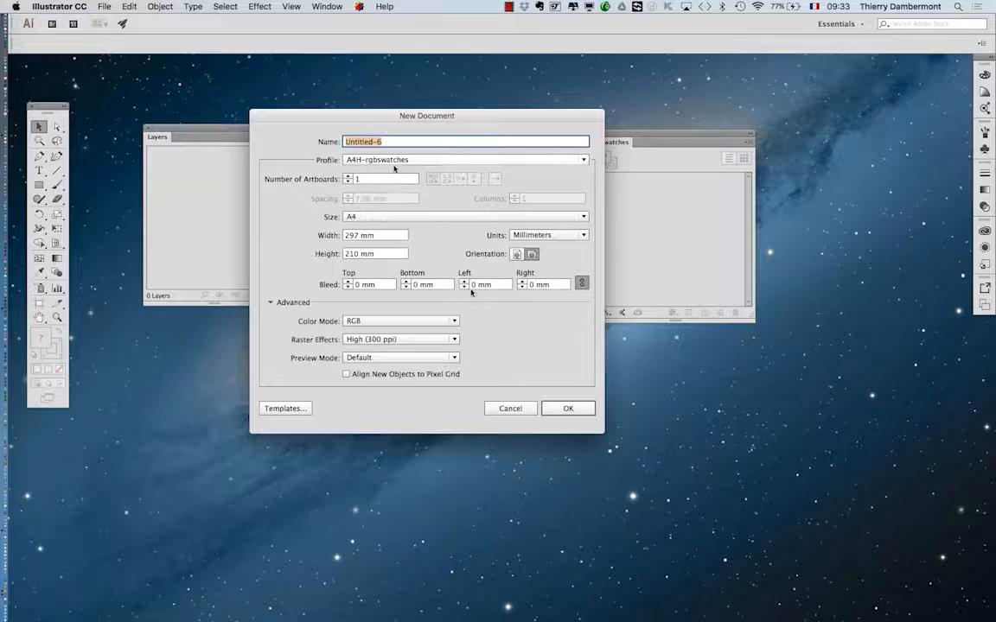
{"action": "left_click", "coordinate": [568, 408]}
{"action": "left_click_drag", "start_coordinate": [654, 133], "coordinate": [866, 120]}
{"action": "left_click_drag", "start_coordinate": [251, 131], "coordinate": [805, 354]}
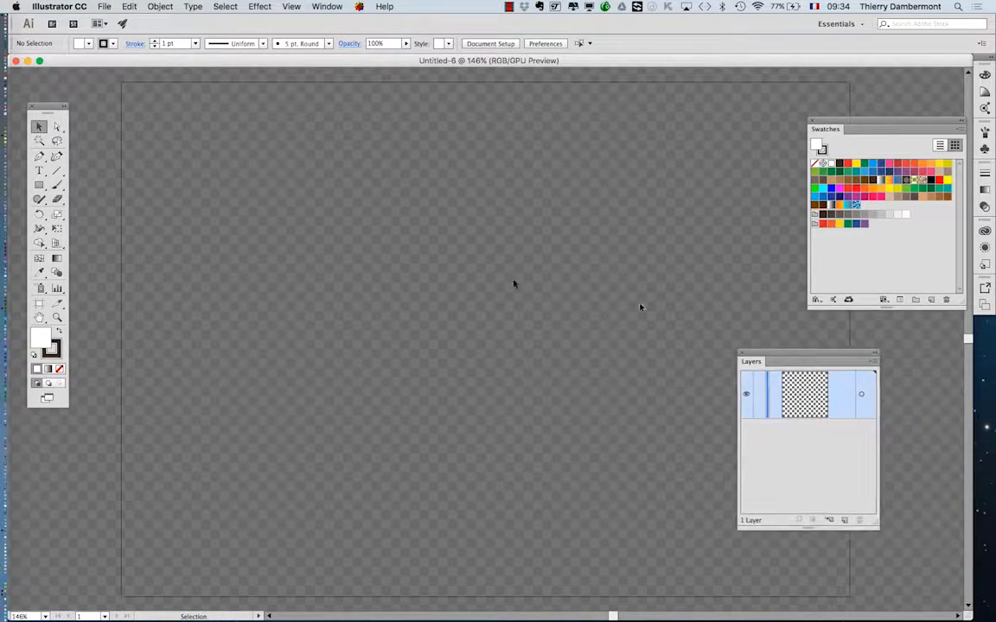
Choose monkey.jpg from the B1K1 AI start folder as the image to place.
{"action": "left_click", "coordinate": [105, 6]}
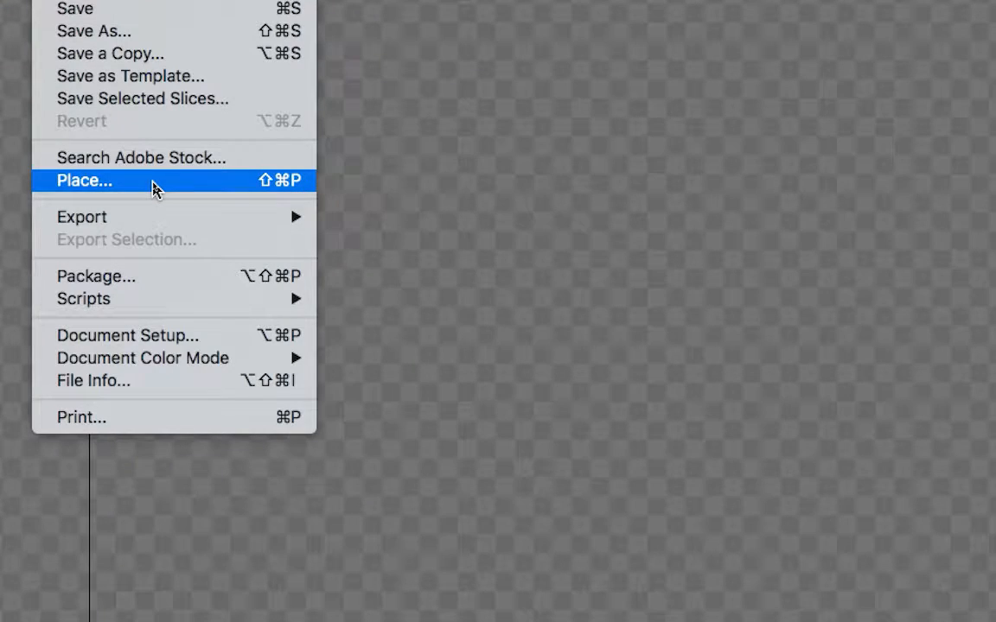
{"action": "left_click", "coordinate": [154, 189]}
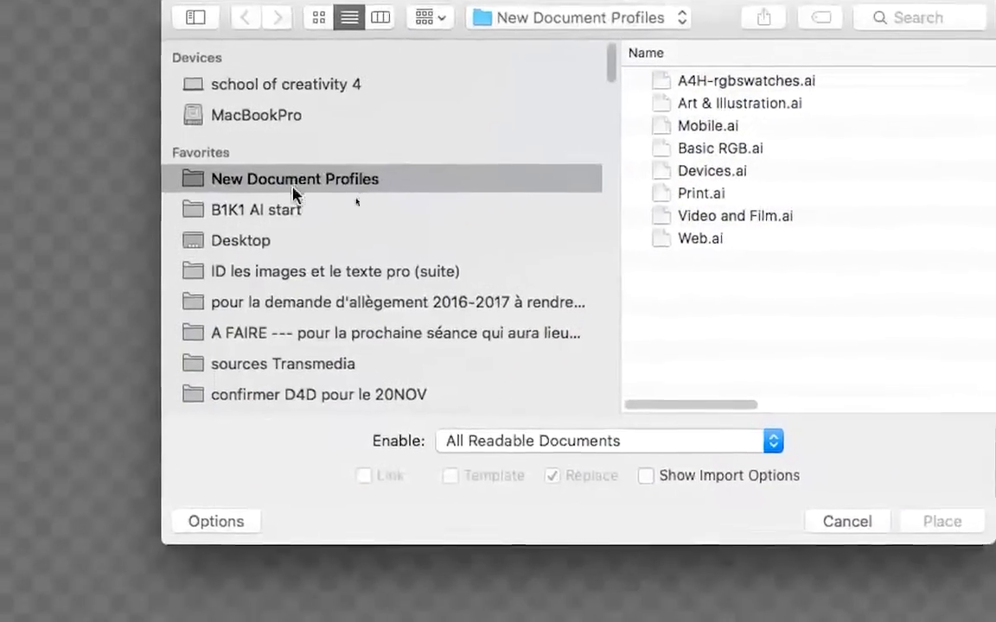
{"action": "left_click", "coordinate": [291, 194]}
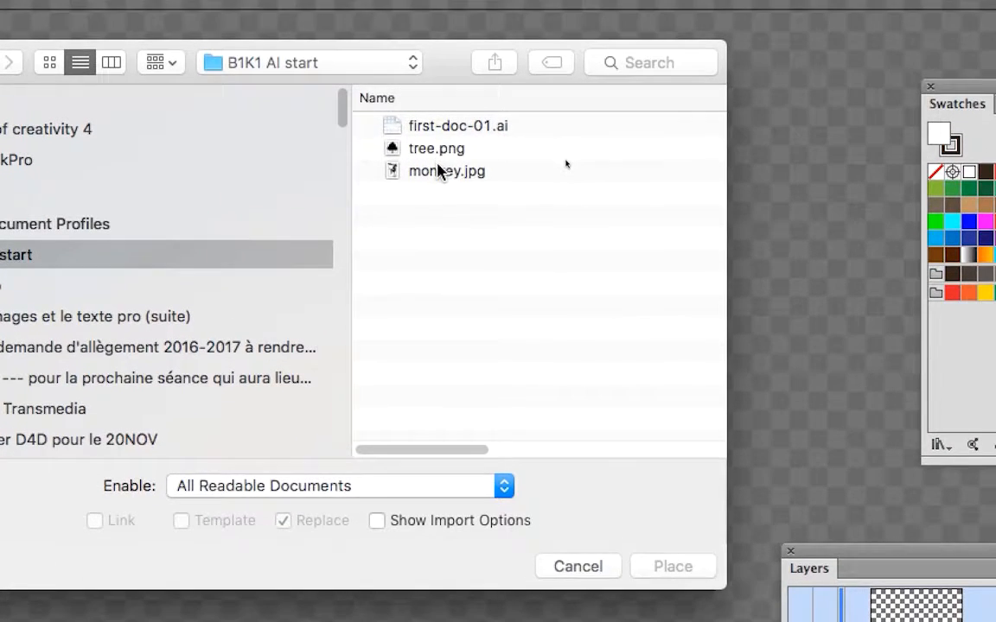
{"action": "left_click", "coordinate": [436, 167]}
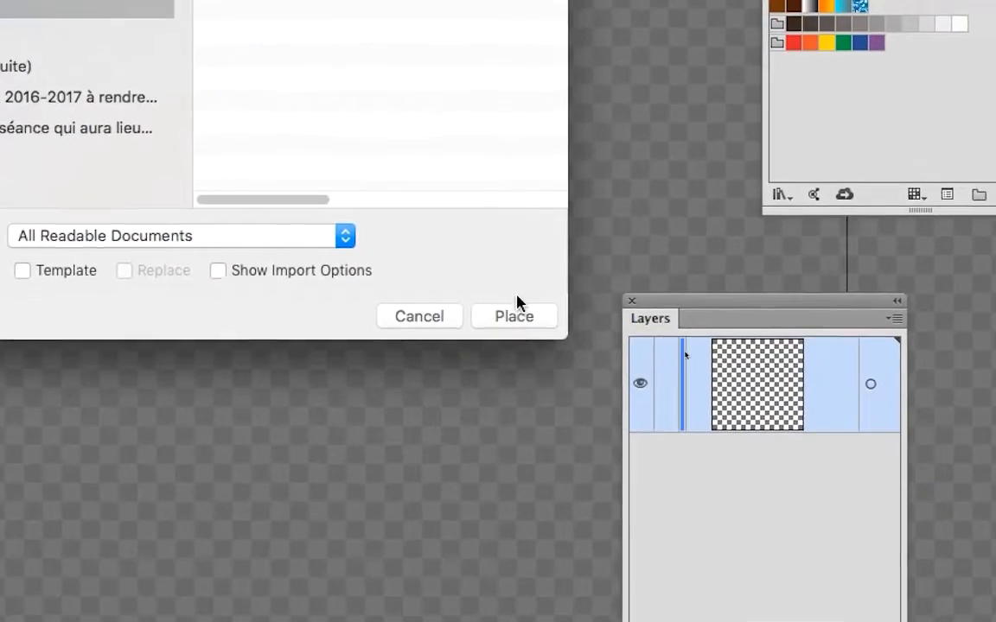
{"action": "left_click", "coordinate": [515, 316]}
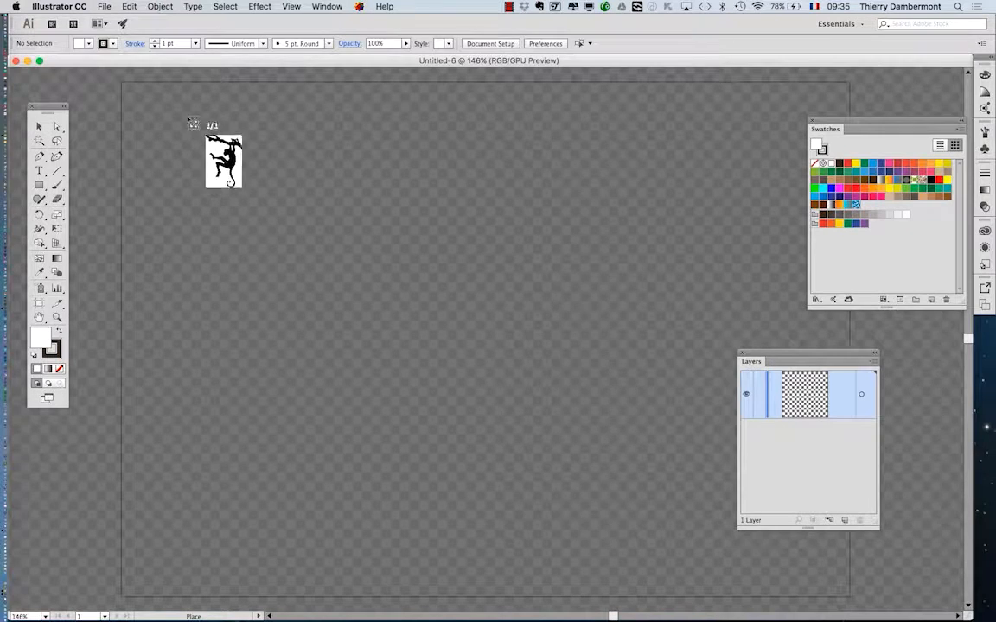
Place the monkey image in the left half of the artboard at about 117 by 171 mm.
{"action": "scroll", "coordinate": [350, 188], "scroll_direction": "down", "scroll_amount": 1}
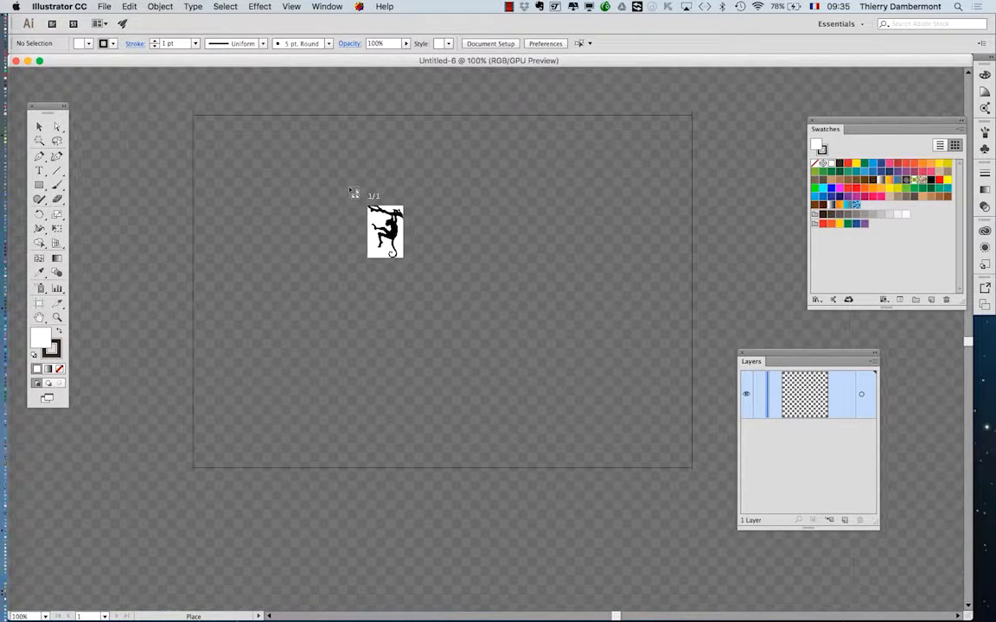
{"action": "scroll", "coordinate": [354, 192], "scroll_direction": "down", "scroll_amount": 1}
{"action": "scroll", "coordinate": [354, 192], "scroll_direction": "down", "scroll_amount": 1}
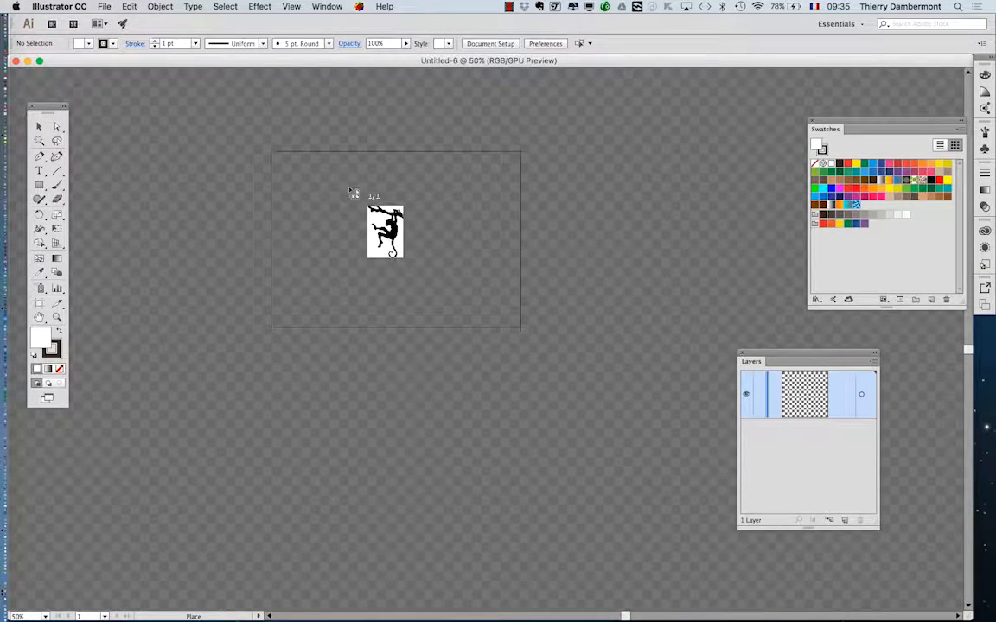
{"action": "scroll", "coordinate": [353, 193], "scroll_direction": "up", "scroll_amount": 3}
{"action": "scroll", "coordinate": [354, 193], "scroll_direction": "down", "scroll_amount": 1}
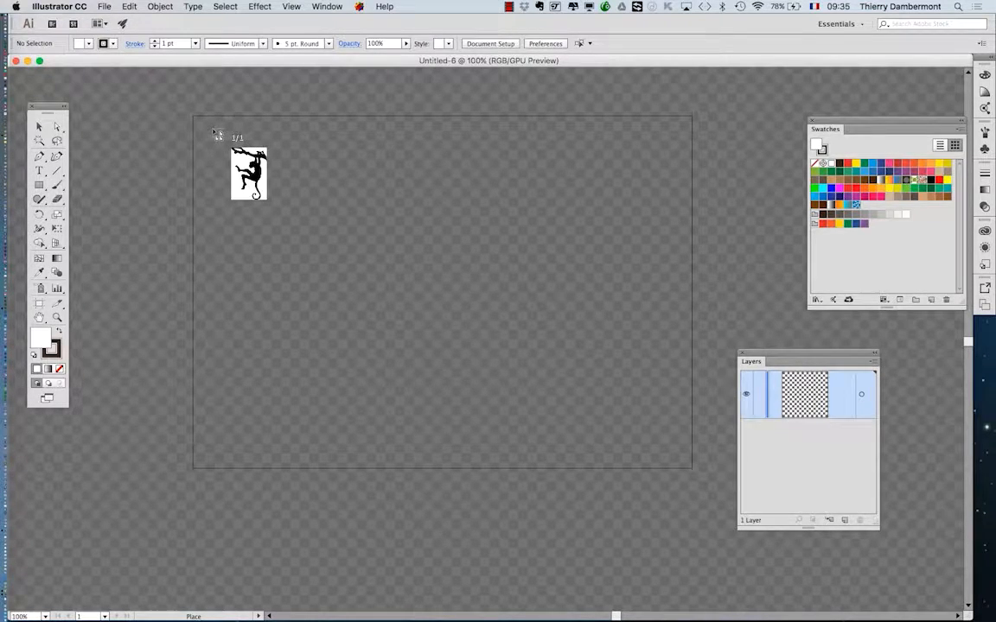
{"action": "left_click_drag", "start_coordinate": [214, 129], "coordinate": [514, 423]}
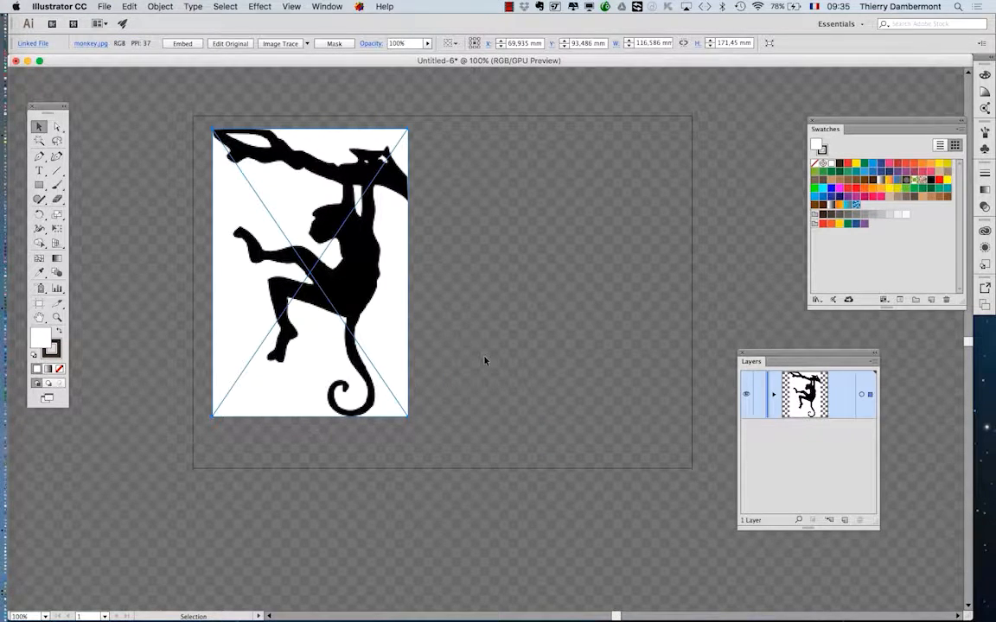
Try to draw a rectangle about 0.042 by 0.017 mm at 64000% zoom.
{"action": "key", "text": "super"}
{"action": "scroll", "coordinate": [461, 148], "scroll_direction": "up", "scroll_amount": 20}
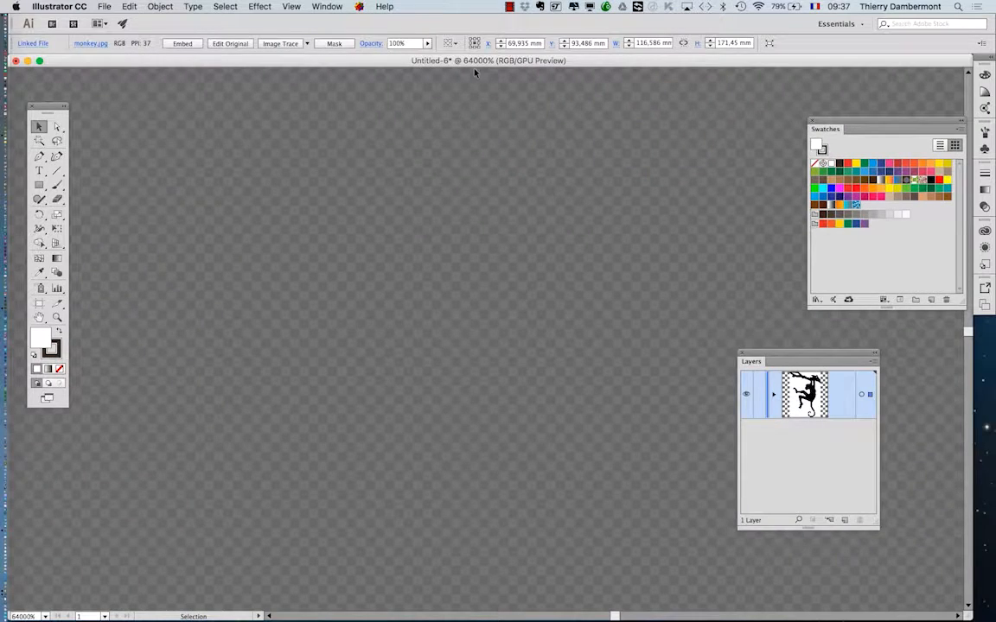
{"action": "left_click", "coordinate": [39, 184]}
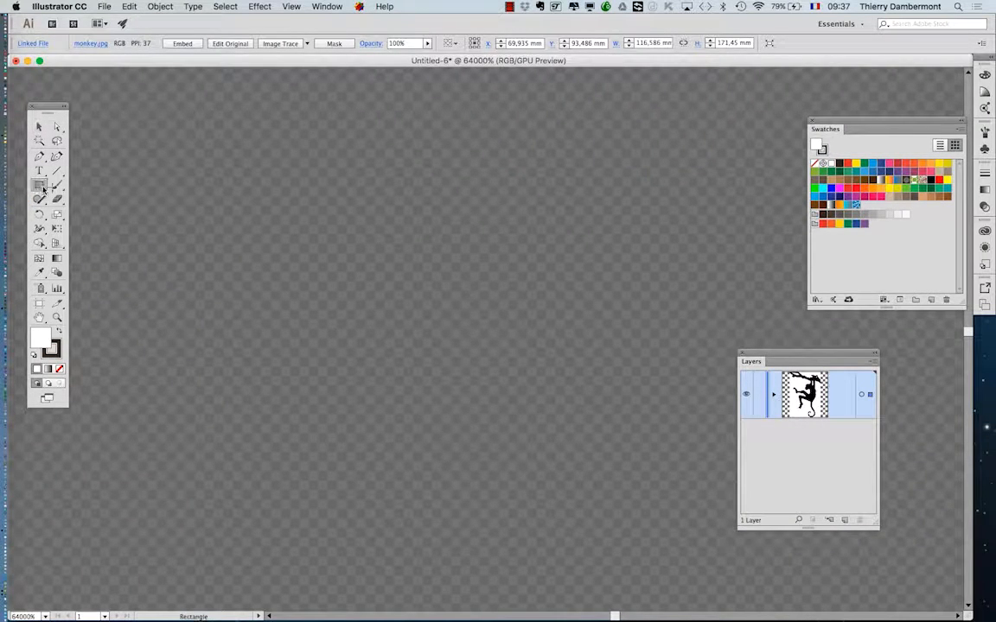
{"action": "left_click_drag", "start_coordinate": [461, 183], "coordinate": [510, 196]}
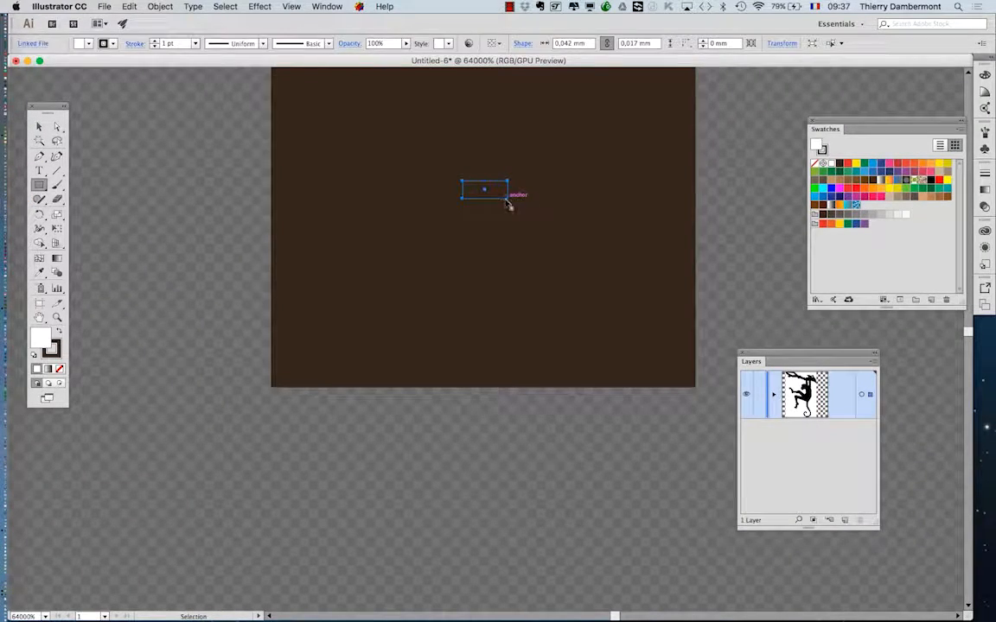
{"action": "key", "text": "super+z"}
Set the stroke to none with a white fill and draw three tiny rectangles, two of them overlapping.
{"action": "left_click", "coordinate": [39, 158]}
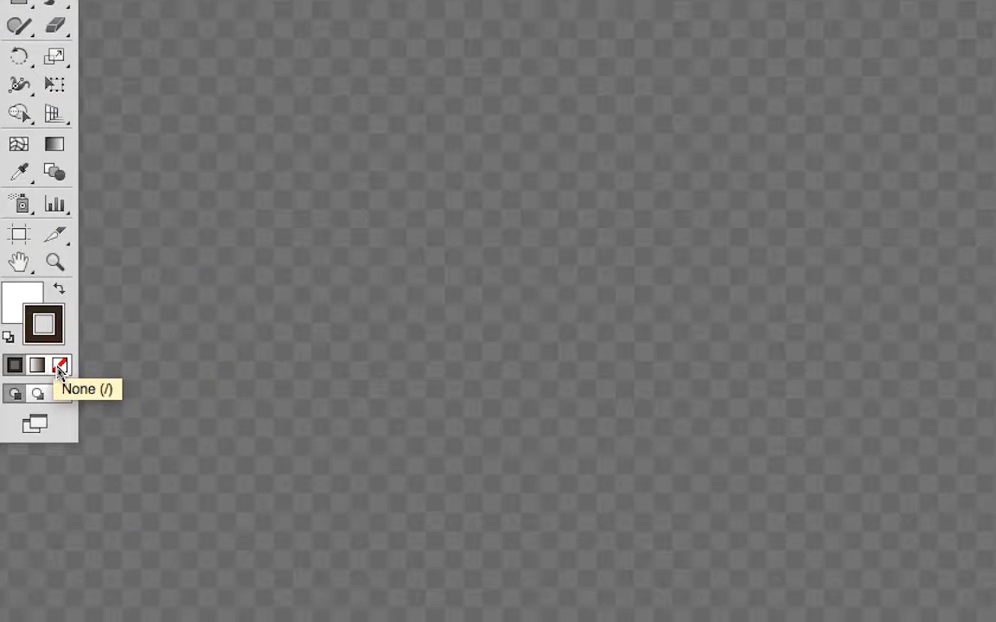
{"action": "left_click", "coordinate": [59, 369]}
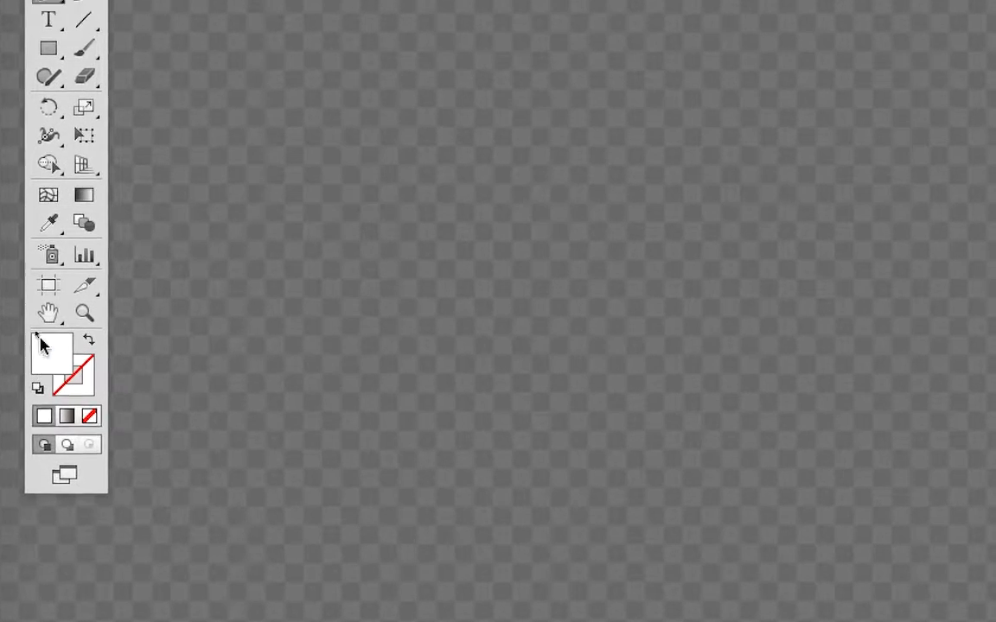
{"action": "left_click", "coordinate": [44, 230]}
{"action": "mouse_move", "coordinate": [163, 180]}
{"action": "left_mouse_down"}
{"action": "mouse_move", "coordinate": [249, 246]}
{"action": "mouse_move", "coordinate": [225, 283]}
{"action": "left_mouse_up"}
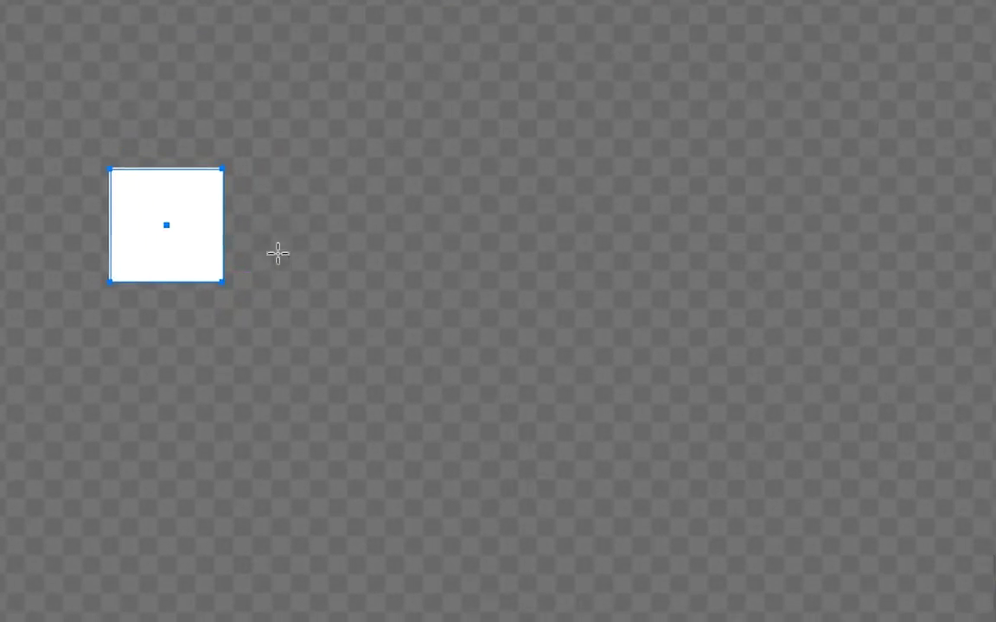
{"action": "left_click_drag", "start_coordinate": [341, 160], "coordinate": [254, 299]}
{"action": "left_click_drag", "start_coordinate": [62, 293], "coordinate": [119, 364]}
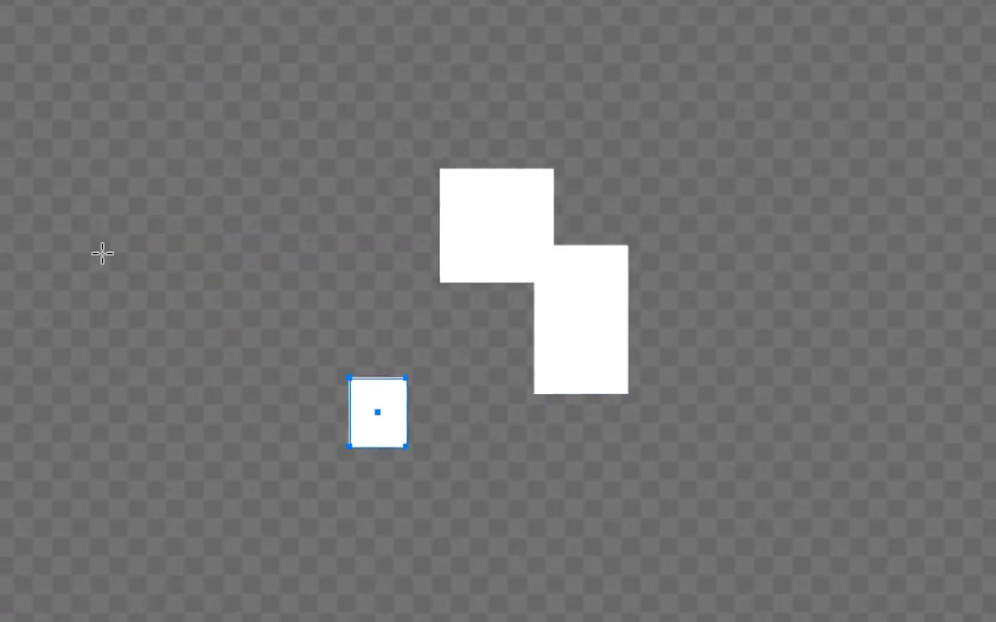
Draw a closed arrowhead-like shape with curved edges beside the tiny rectangles using the Pen tool at 64000% zoom.
{"action": "left_click", "coordinate": [44, 200]}
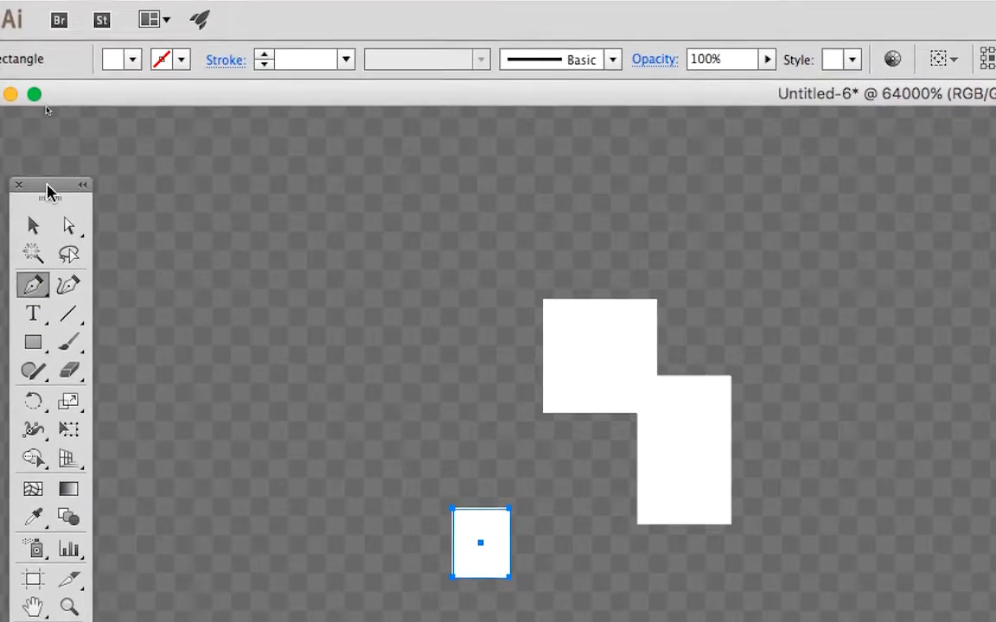
{"action": "left_click_drag", "start_coordinate": [52, 100], "coordinate": [538, 164]}
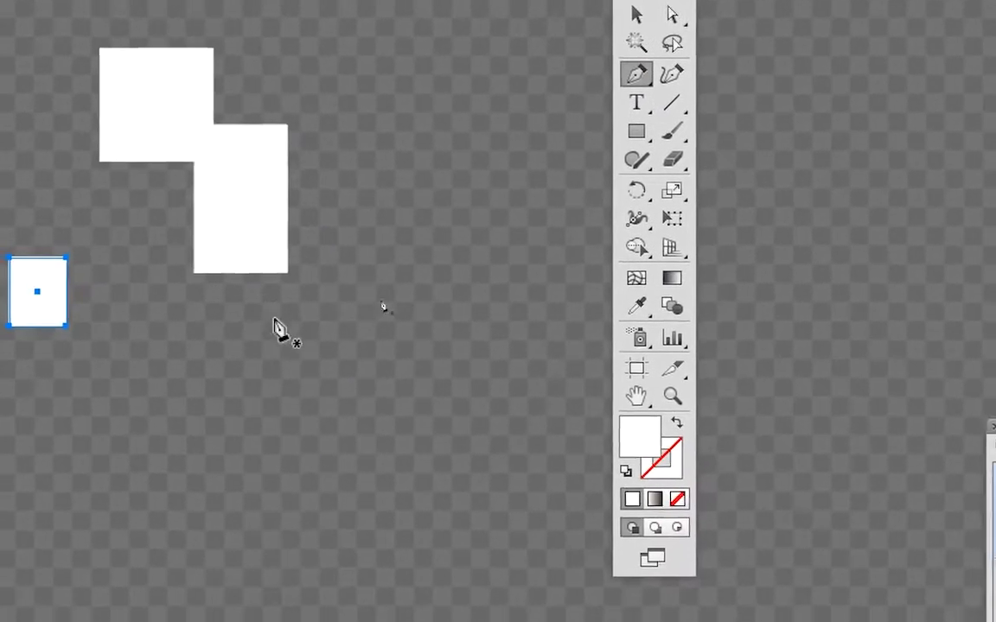
{"action": "left_click", "coordinate": [275, 322]}
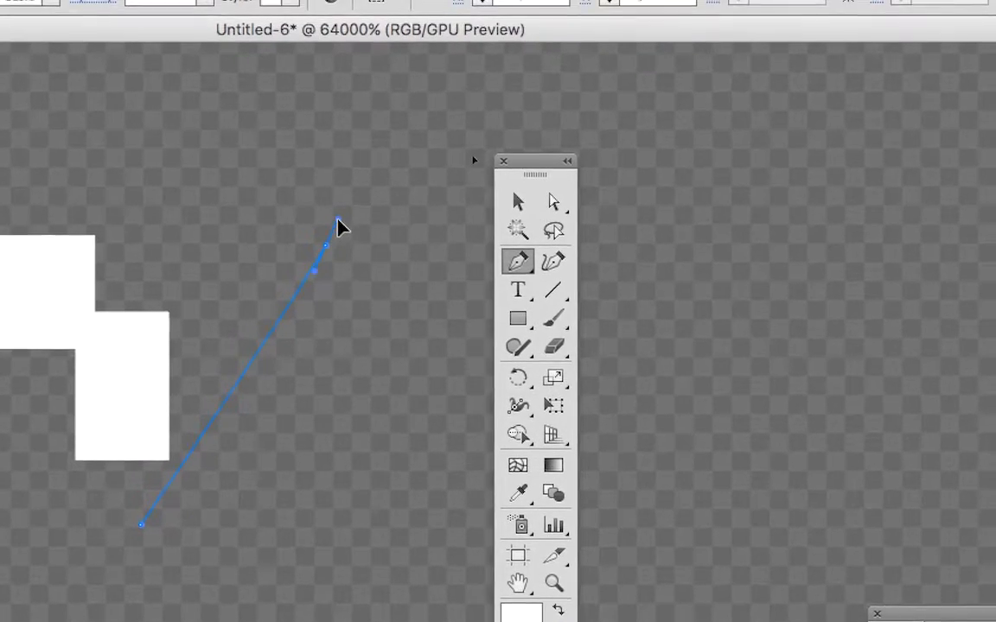
{"action": "left_click", "coordinate": [338, 219]}
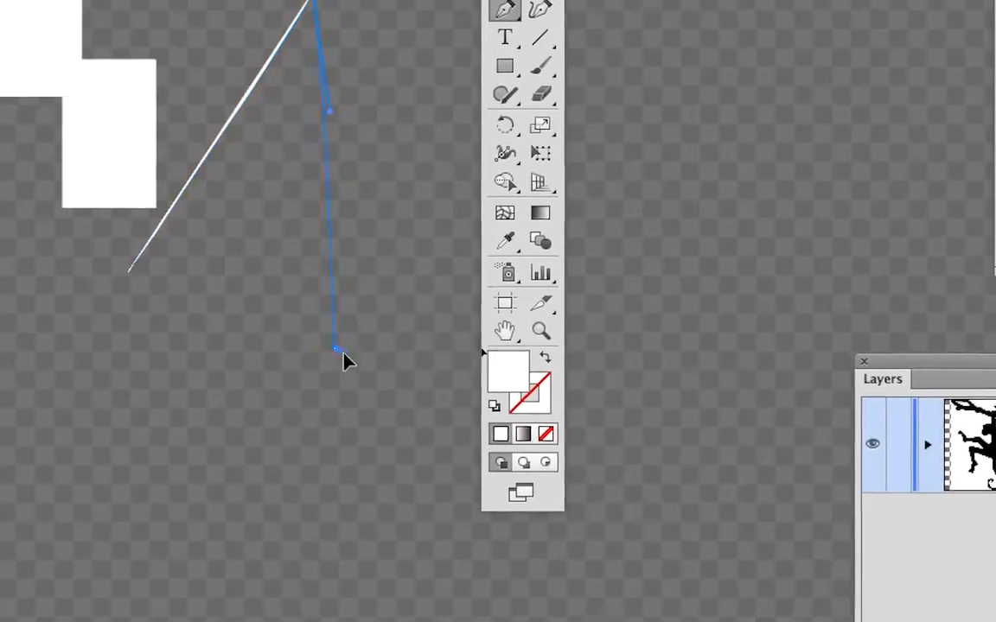
{"action": "left_click_drag", "start_coordinate": [335, 506], "coordinate": [368, 530]}
{"action": "left_click_drag", "start_coordinate": [352, 361], "coordinate": [282, 283]}
{"action": "left_click_drag", "start_coordinate": [254, 208], "coordinate": [222, 212]}
{"action": "left_click", "coordinate": [199, 362]}
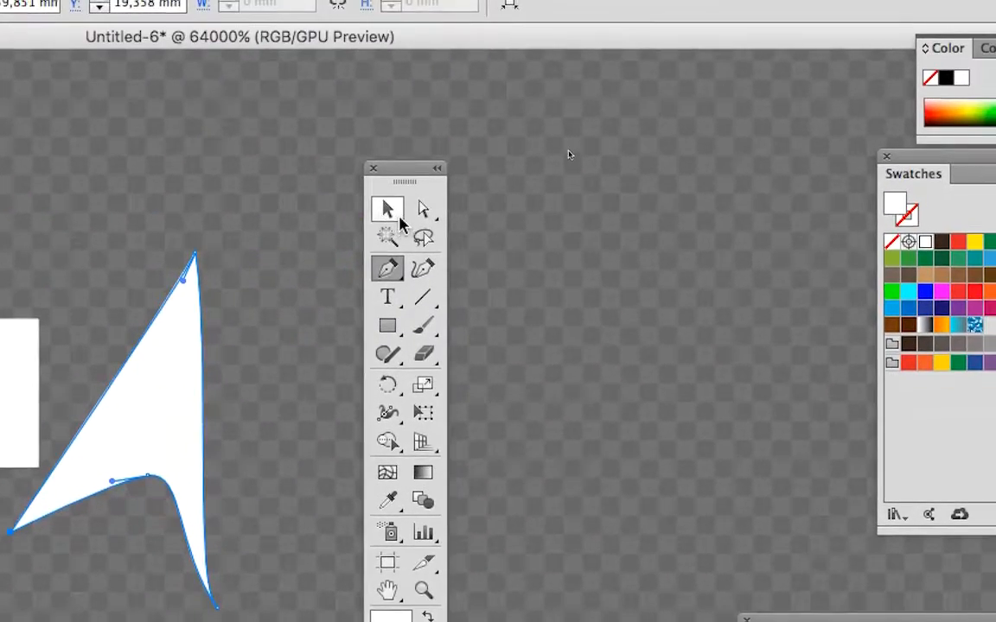
{"action": "left_click", "coordinate": [450, 126]}
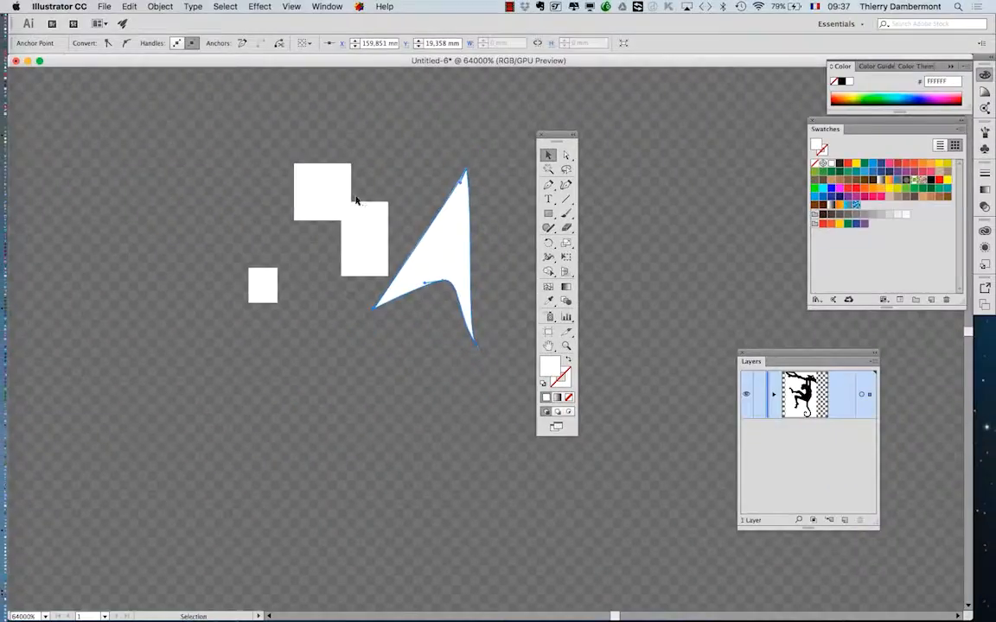
{"action": "left_click_drag", "start_coordinate": [564, 131], "coordinate": [90, 81]}
Compare the tiny shapes with the monkey image and the whole artboard at 100% zoom, and clear the selection.
{"action": "scroll", "coordinate": [445, 240], "scroll_direction": "down", "scroll_amount": 5}
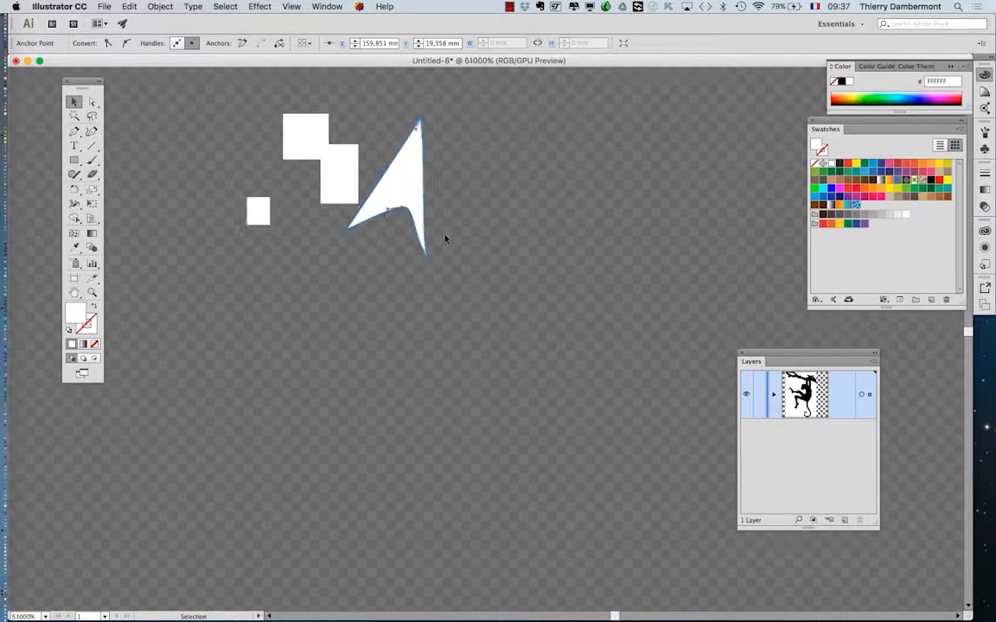
{"action": "scroll", "coordinate": [446, 239], "scroll_direction": "down", "scroll_amount": 10}
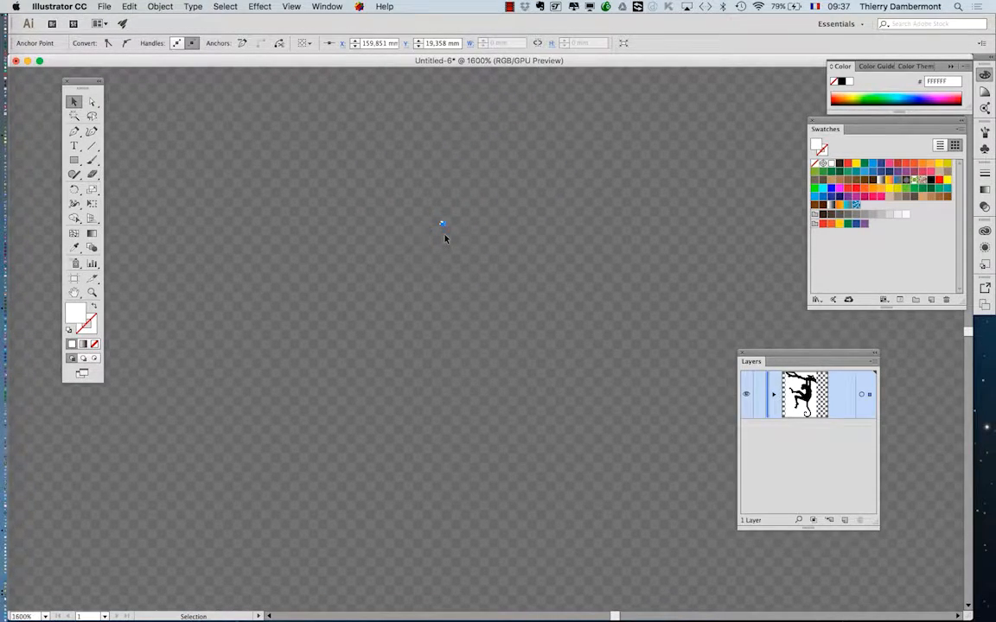
{"action": "scroll", "coordinate": [445, 239], "scroll_direction": "down", "scroll_amount": 7}
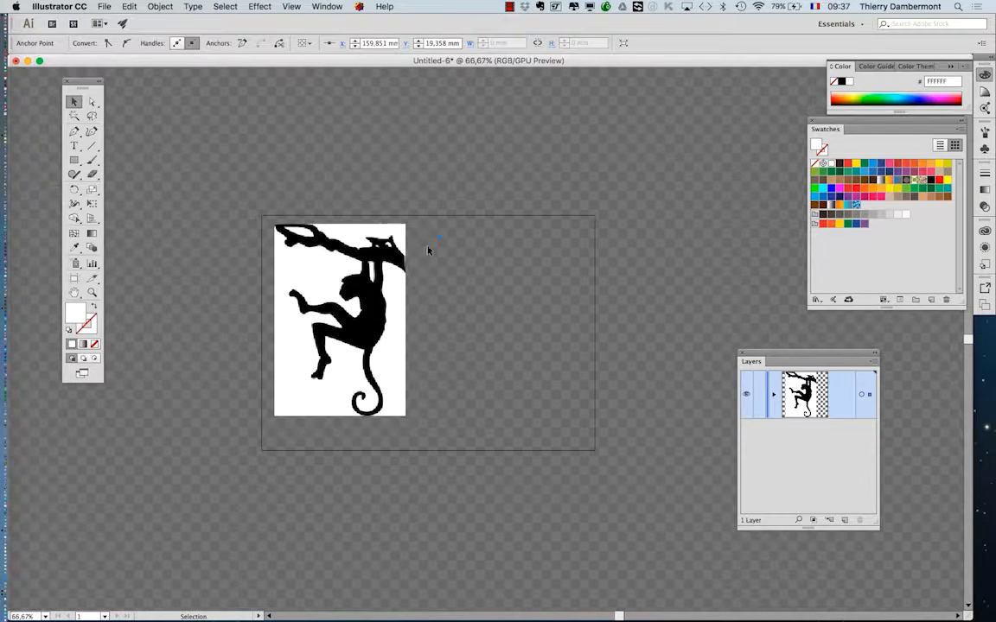
{"action": "scroll", "coordinate": [430, 272], "scroll_direction": "up", "scroll_amount": 3}
{"action": "scroll", "coordinate": [428, 273], "scroll_direction": "down", "scroll_amount": 2}
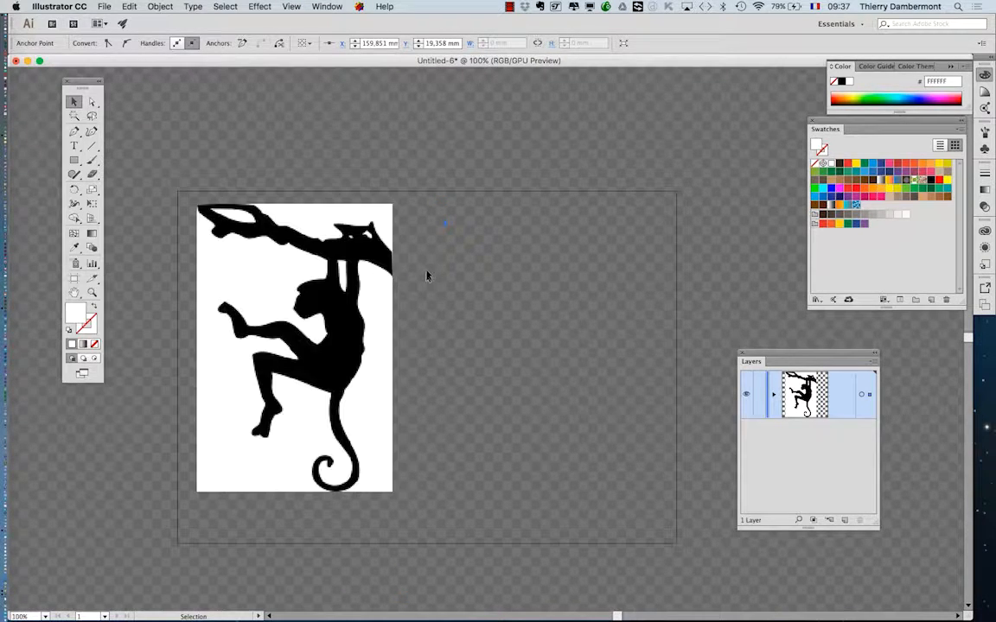
{"action": "left_click", "coordinate": [422, 317]}
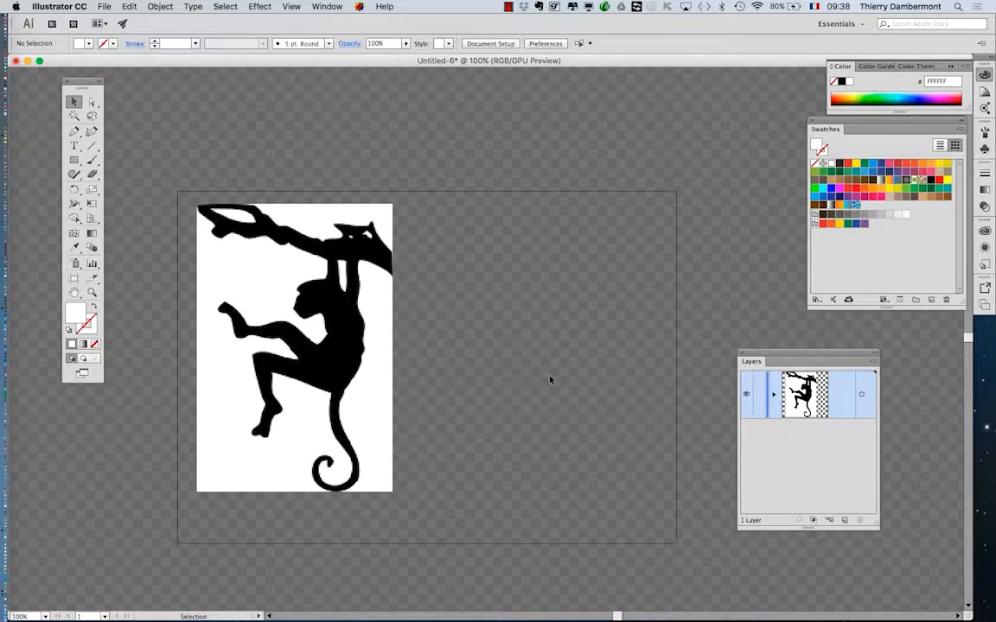
Delete the three tiny rectangles and the arrowhead-like shape beside them.
{"action": "scroll", "coordinate": [427, 239], "scroll_direction": "up", "scroll_amount": 10}
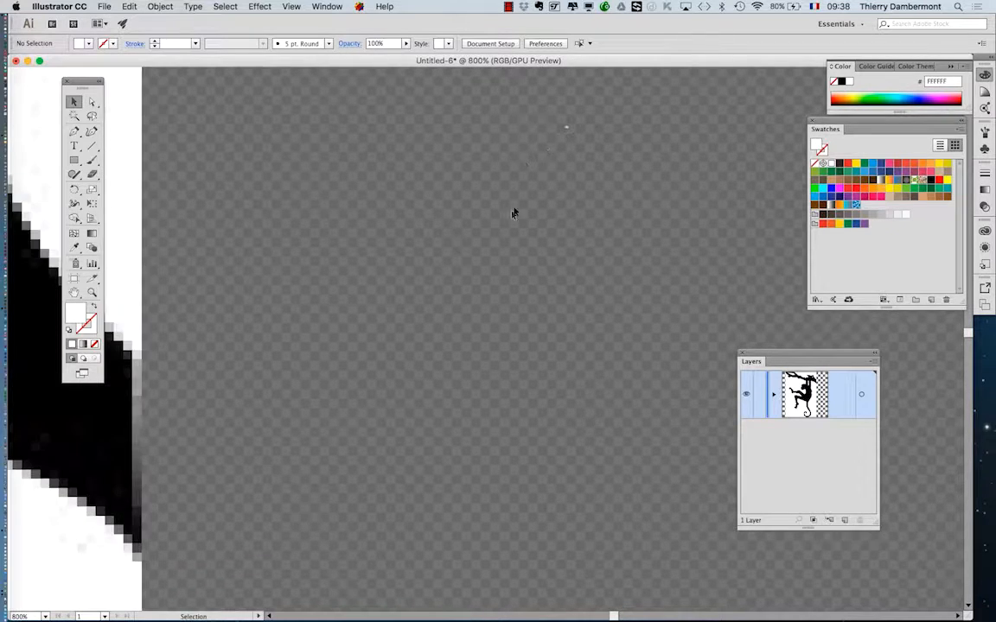
{"action": "scroll", "coordinate": [537, 144], "scroll_direction": "up", "scroll_amount": 4}
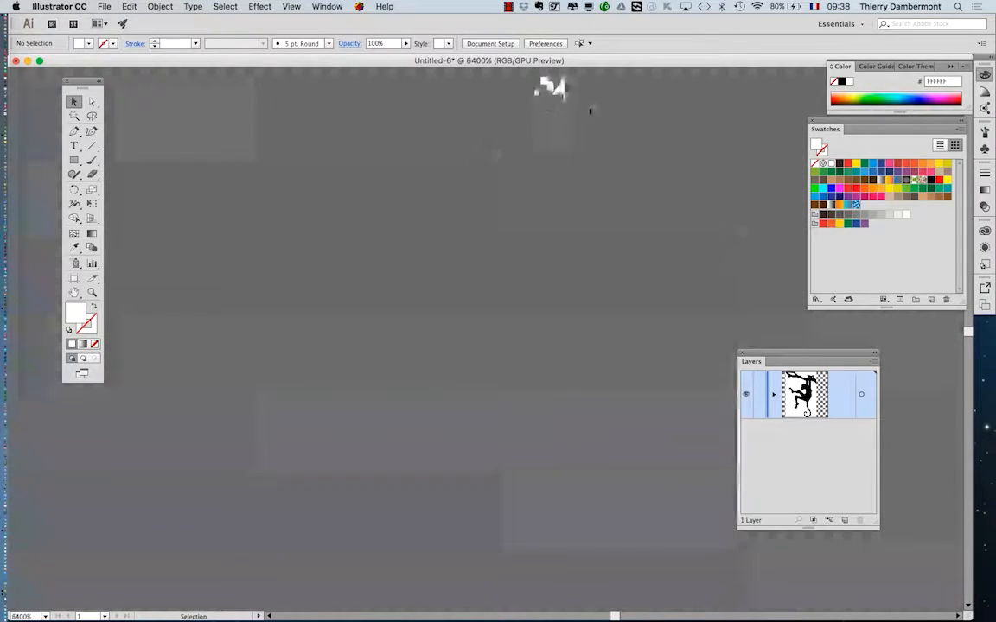
{"action": "scroll", "coordinate": [549, 301], "scroll_direction": "up", "scroll_amount": 1}
{"action": "left_click_drag", "start_coordinate": [413, 229], "coordinate": [581, 416]}
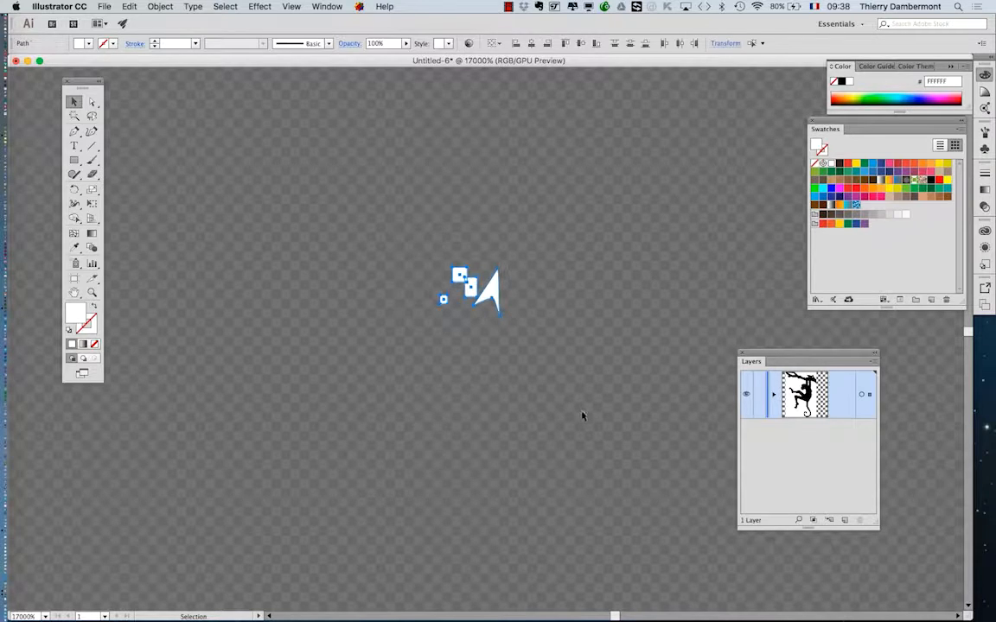
{"action": "key", "text": "Delete"}
Draw a large curved-sided triangle with the Pen tool on the canvas above the artboard at 4.17% zoom.
{"action": "scroll", "coordinate": [560, 402], "scroll_direction": "down", "scroll_amount": 6}
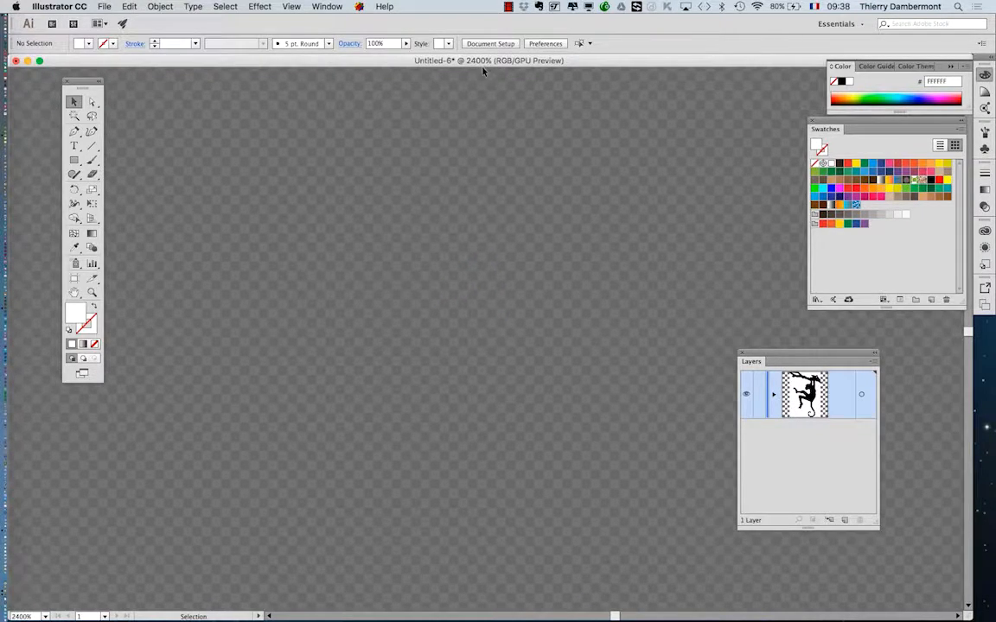
{"action": "scroll", "coordinate": [483, 73], "scroll_direction": "down", "scroll_amount": 2}
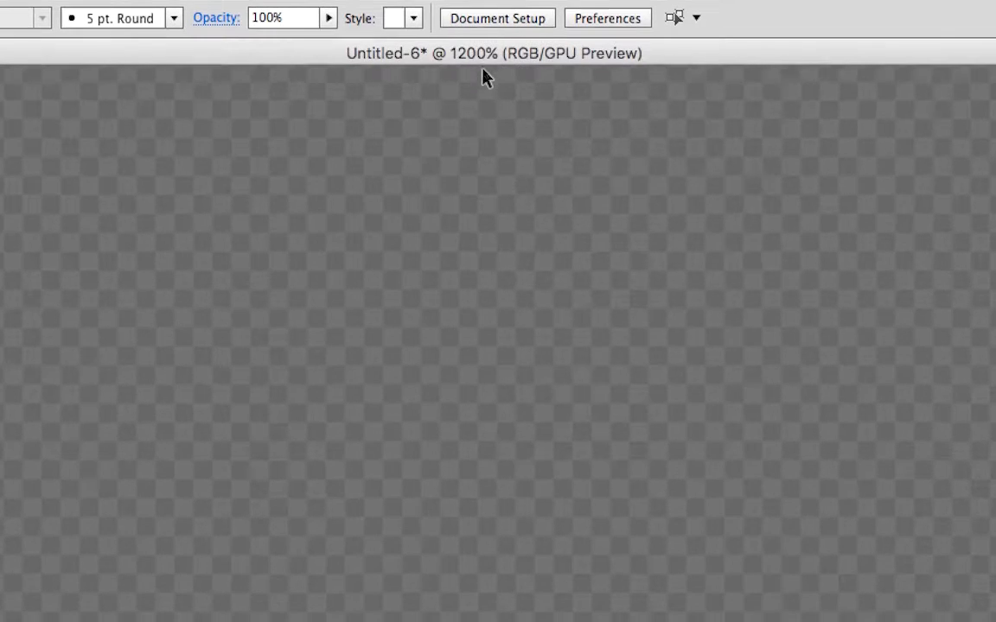
{"action": "scroll", "coordinate": [483, 78], "scroll_direction": "down", "scroll_amount": 12}
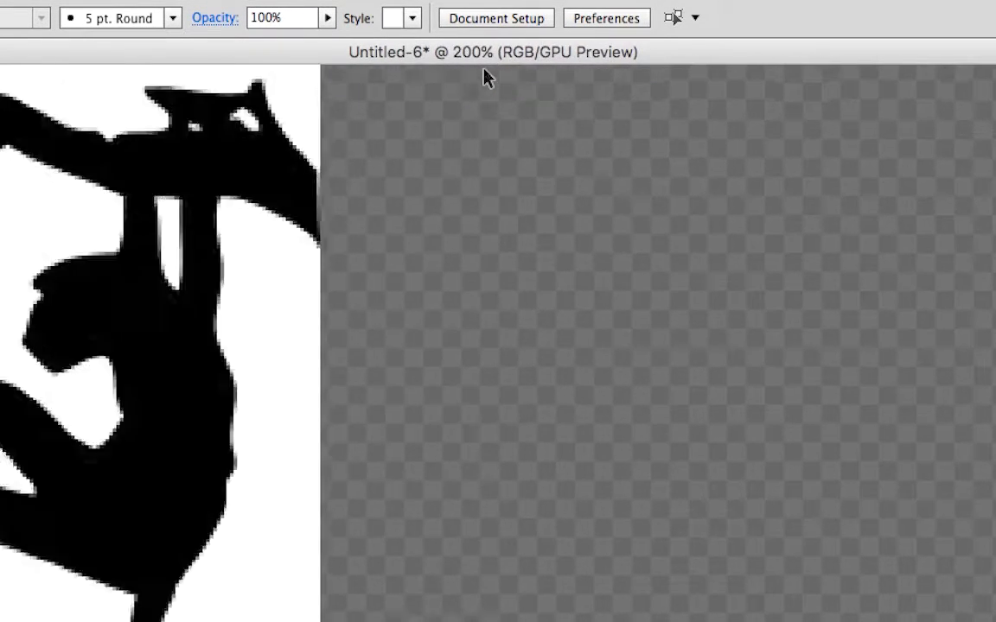
{"action": "key", "text": "super+minus"}
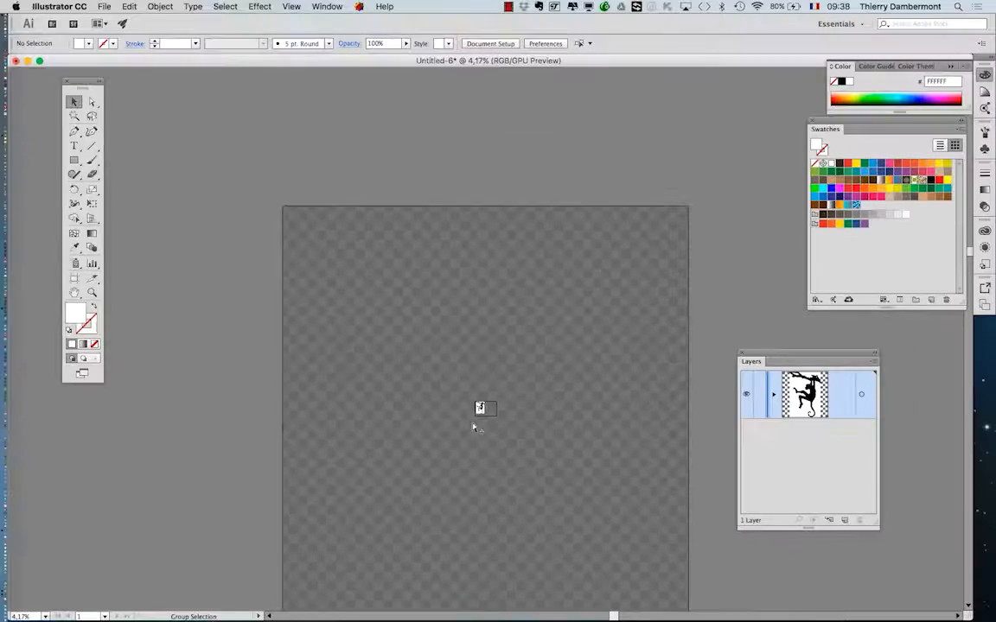
{"action": "left_click_drag", "start_coordinate": [419, 387], "coordinate": [326, 276]}
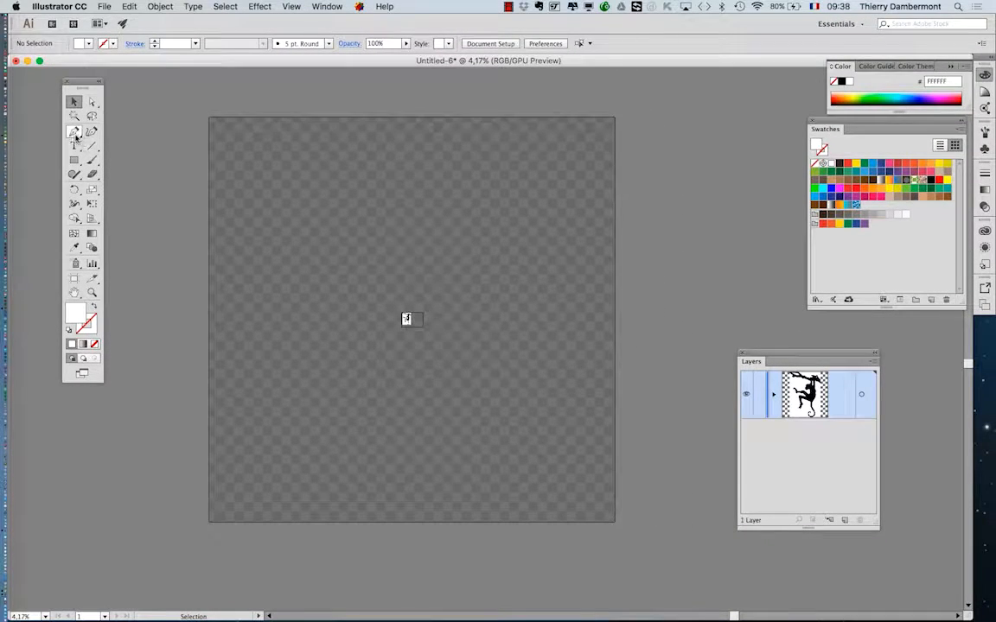
{"action": "left_click", "coordinate": [74, 133]}
{"action": "left_click", "coordinate": [300, 240]}
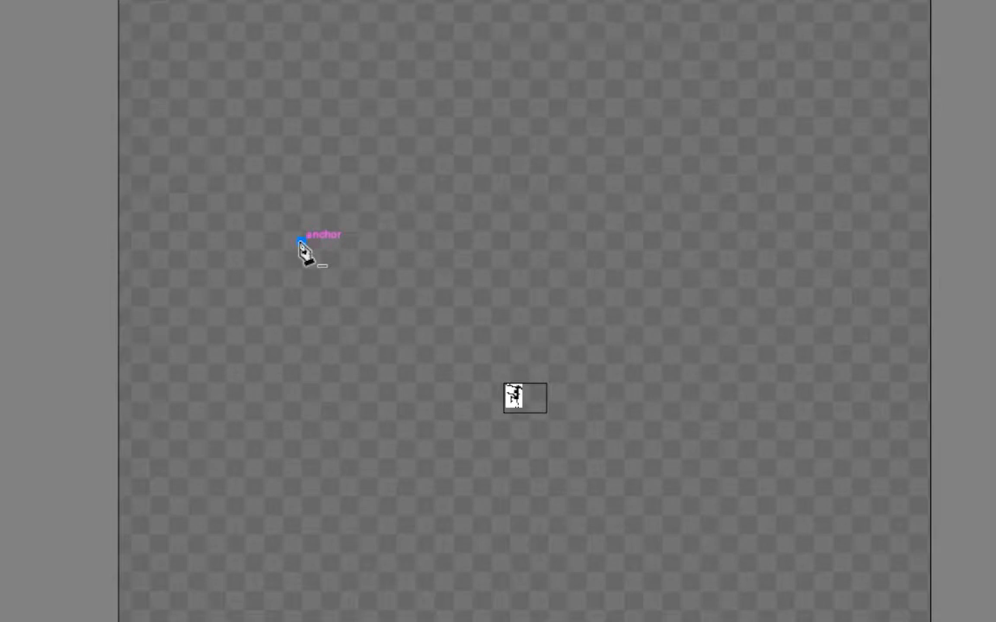
{"action": "left_click", "coordinate": [459, 82]}
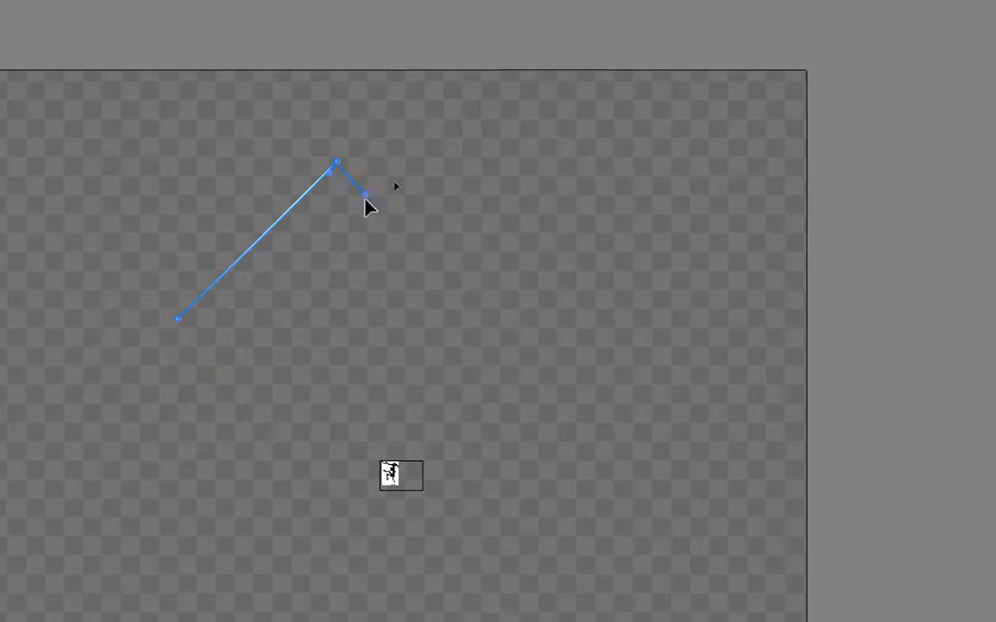
{"action": "left_click_drag", "start_coordinate": [365, 198], "coordinate": [355, 219]}
{"action": "left_click_drag", "start_coordinate": [351, 340], "coordinate": [374, 361]}
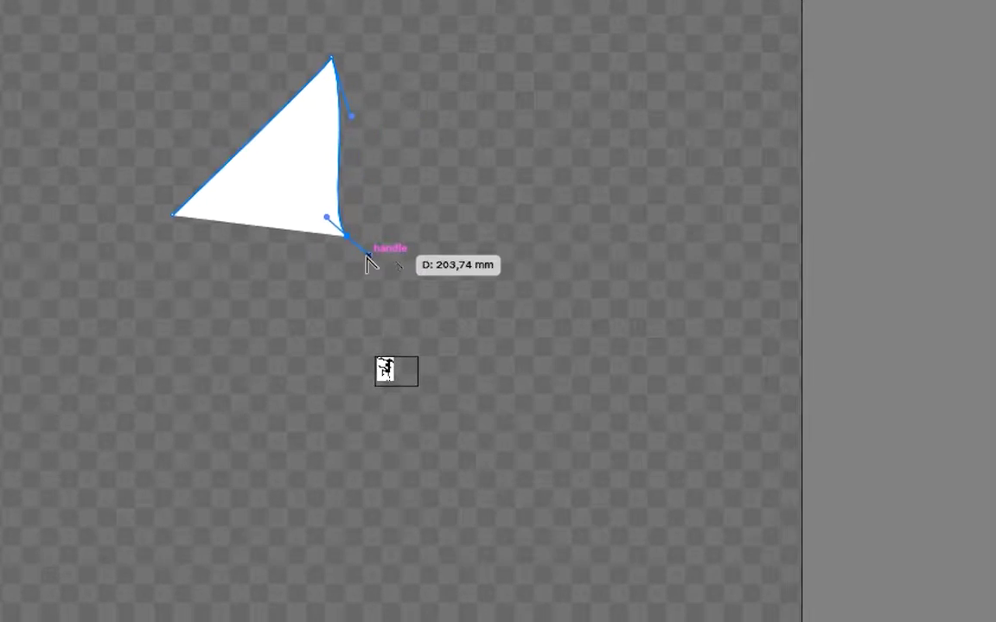
{"action": "left_click_drag", "start_coordinate": [369, 255], "coordinate": [278, 207]}
{"action": "left_click_drag", "start_coordinate": [173, 214], "coordinate": [146, 221]}
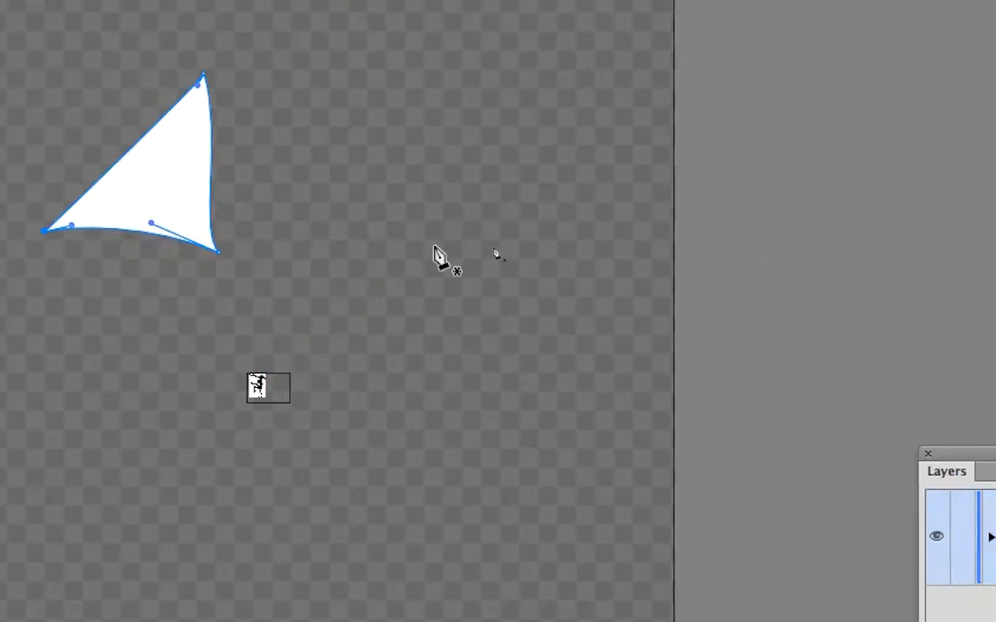
Draw a large straight-sided triangle on the canvas to the right of the curved one.
{"action": "left_click", "coordinate": [404, 243]}
{"action": "left_click", "coordinate": [413, 75]}
{"action": "left_click", "coordinate": [637, 230]}
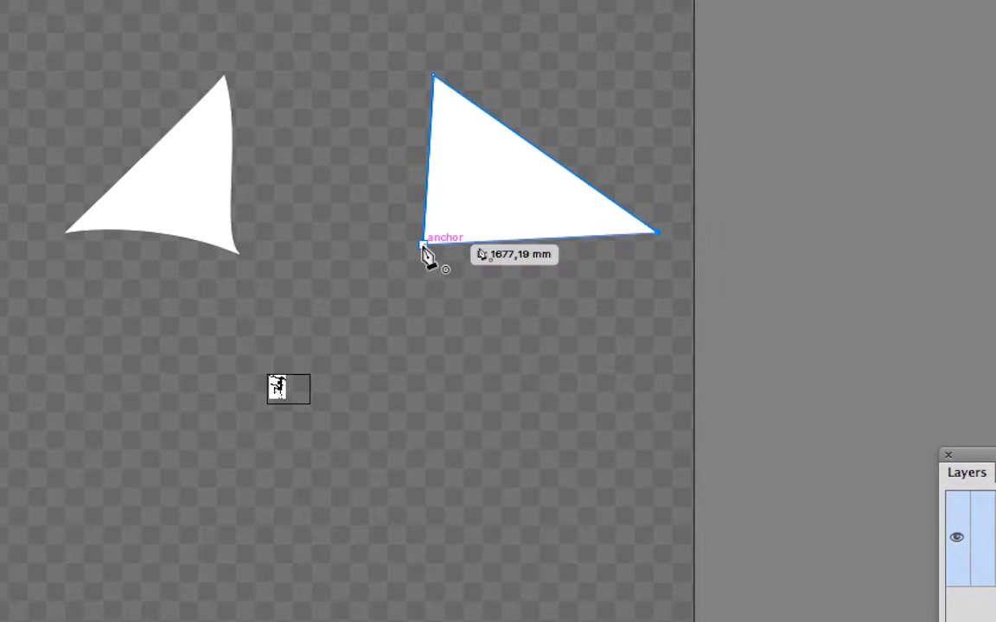
{"action": "left_click", "coordinate": [424, 244]}
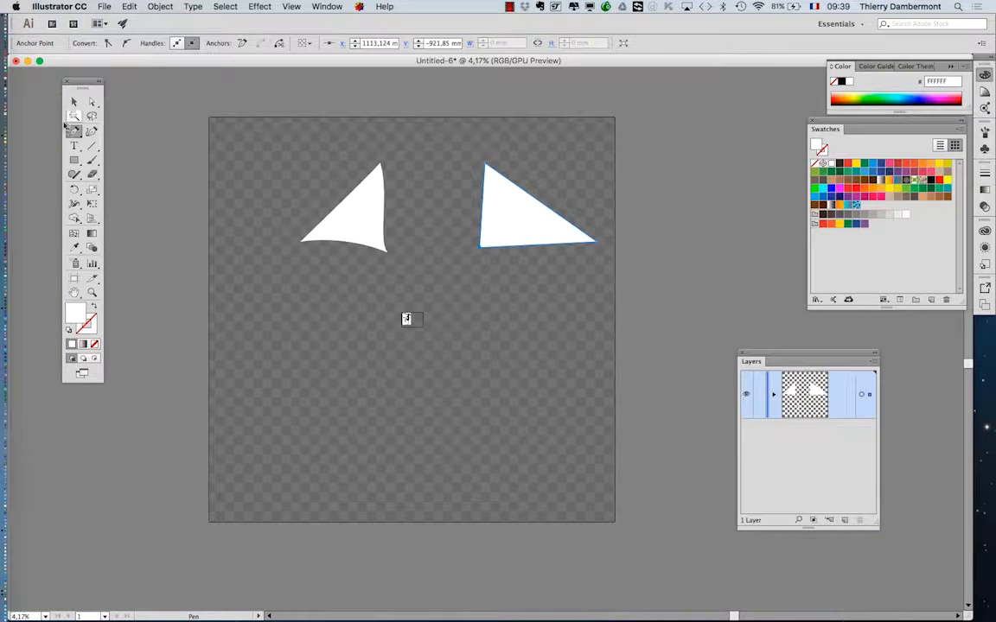
Delete both large triangles from the canvas around the artboard.
{"action": "left_click", "coordinate": [72, 105]}
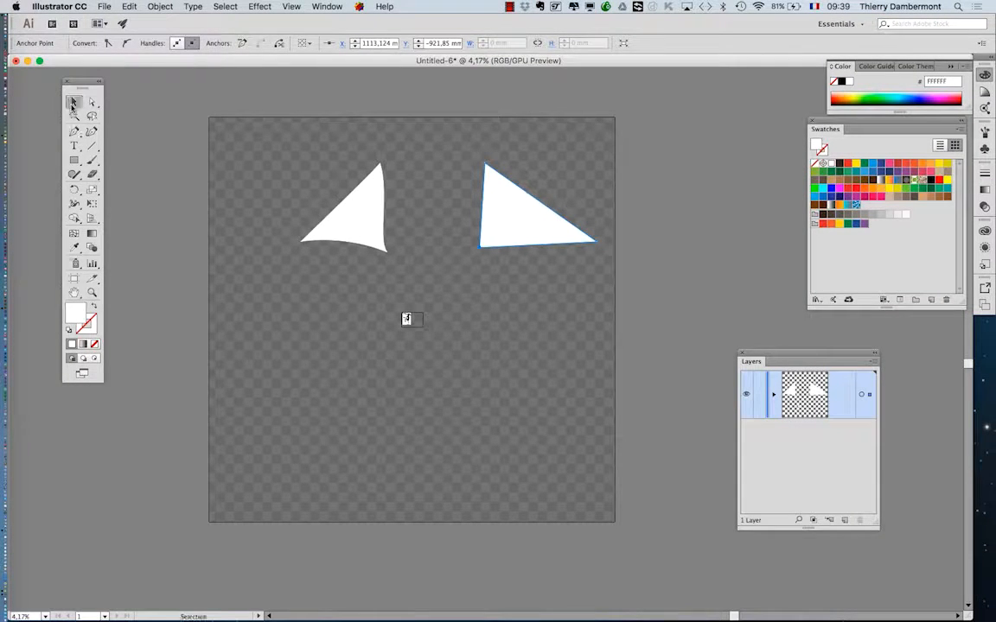
{"action": "left_click", "coordinate": [285, 182]}
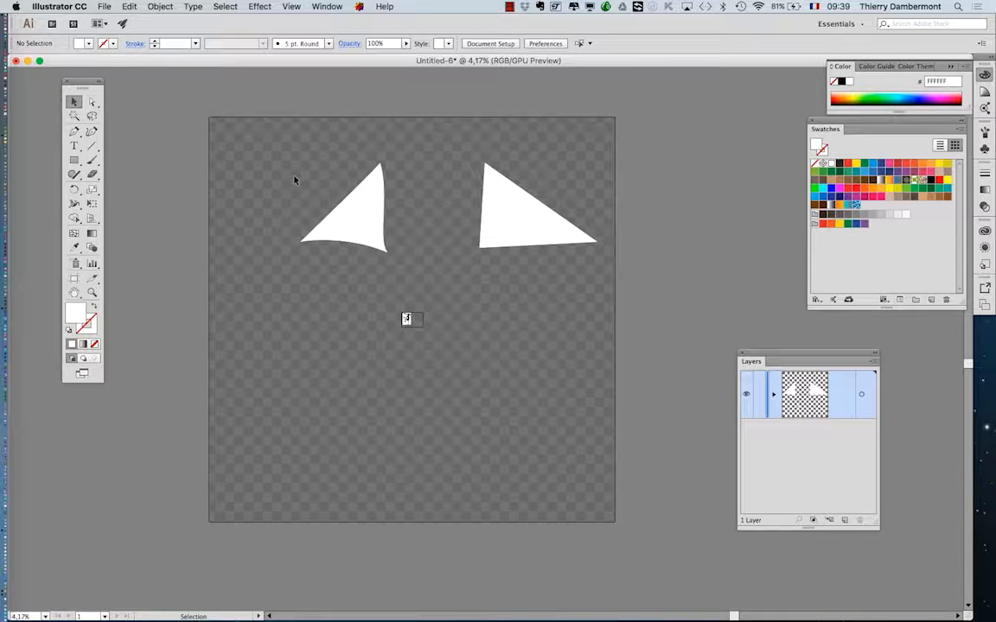
{"action": "key", "text": "super+a"}
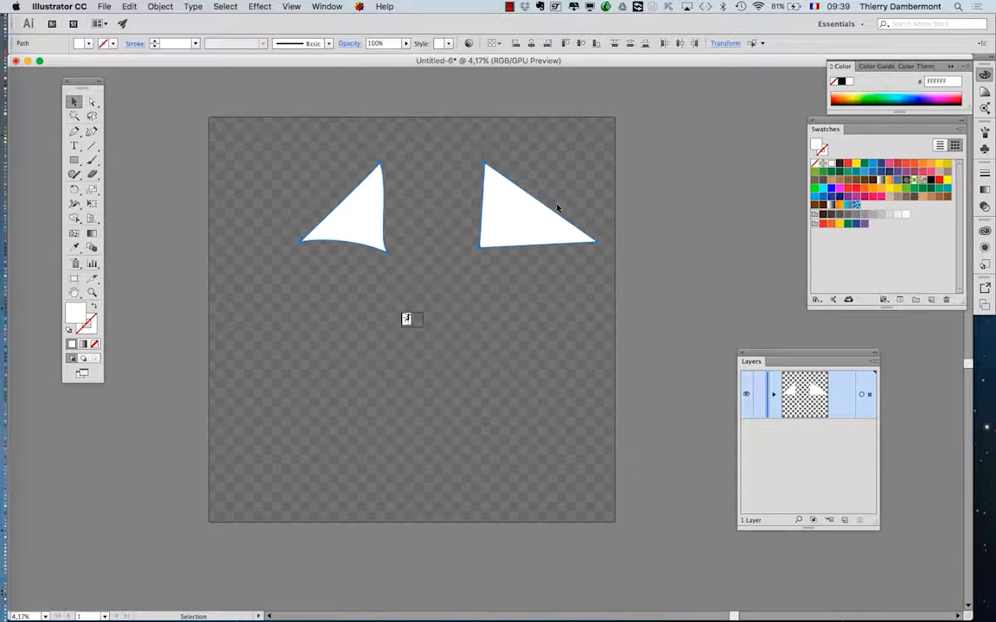
{"action": "key", "text": "Delete"}
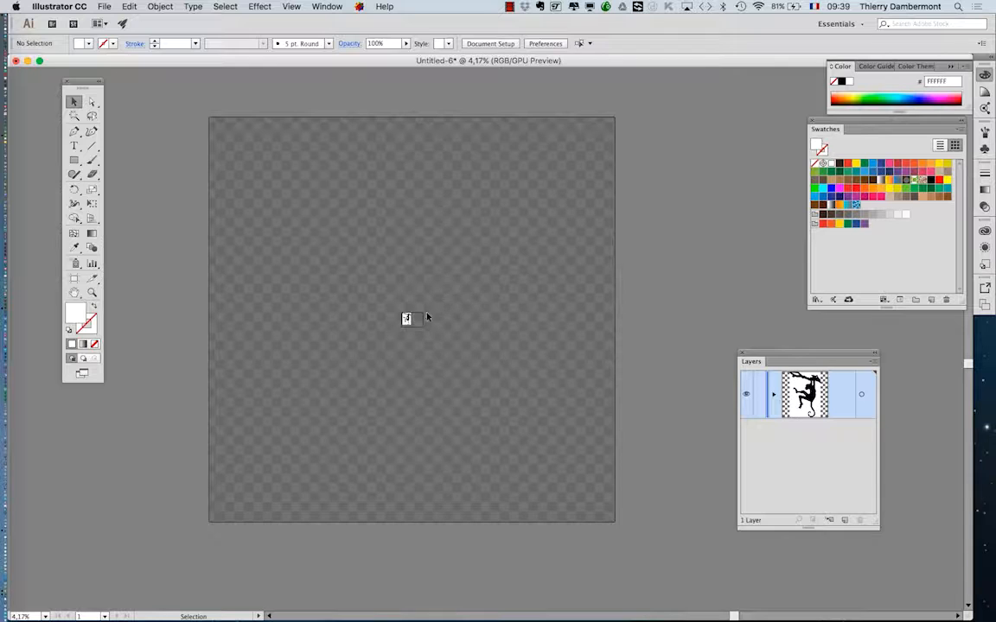
Draw a curved-sided triangle with the Pen tool straddling the artboard's right edge at 66.67% zoom.
{"action": "scroll", "coordinate": [426, 318], "scroll_direction": "up", "scroll_amount": 7}
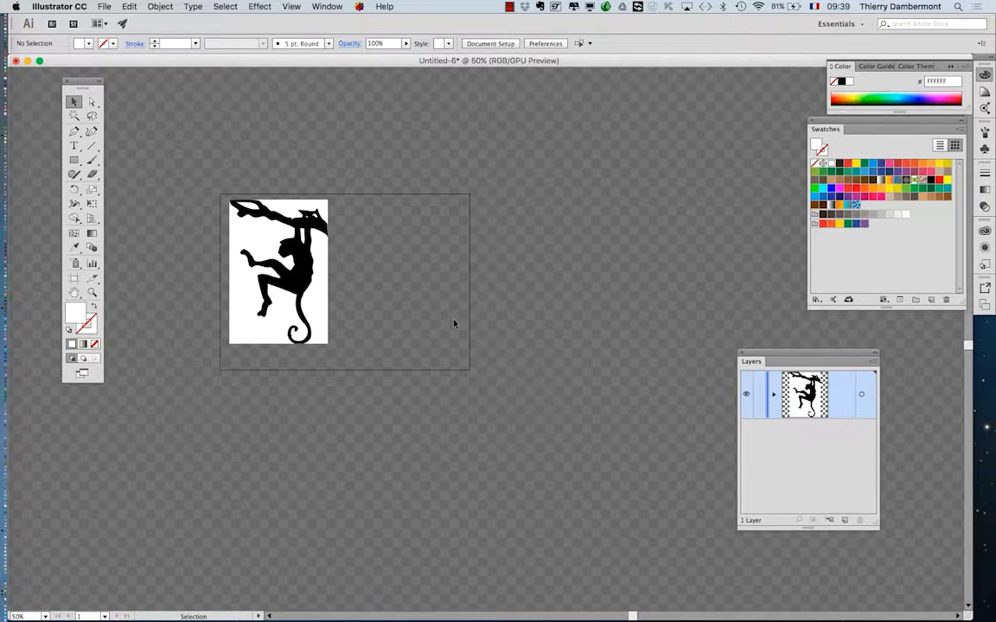
{"action": "scroll", "coordinate": [380, 275], "scroll_direction": "up", "scroll_amount": 1}
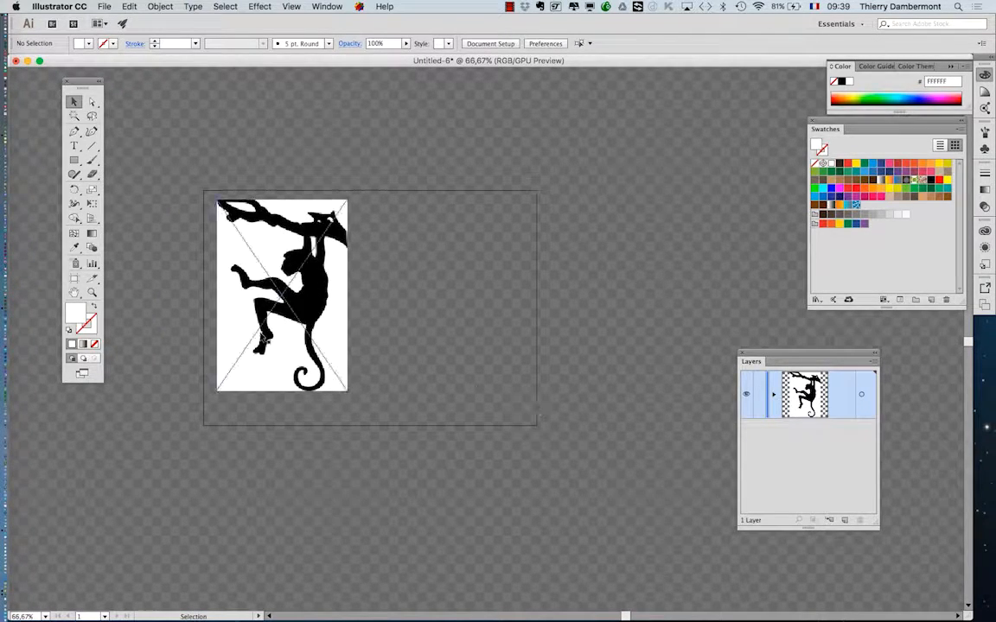
{"action": "left_click", "coordinate": [73, 131]}
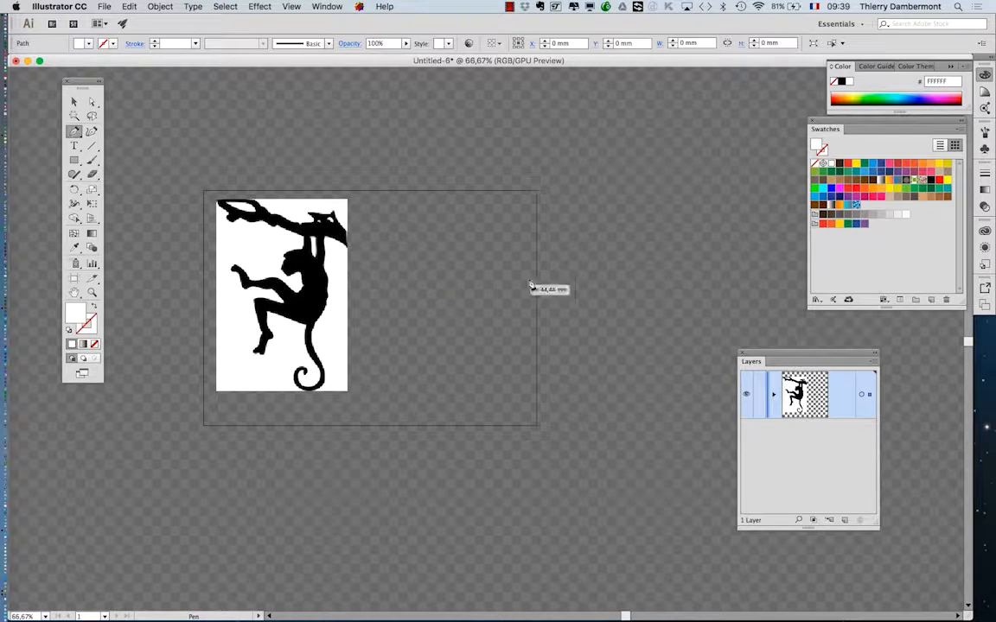
{"action": "left_click", "coordinate": [463, 281]}
{"action": "left_click", "coordinate": [652, 176]}
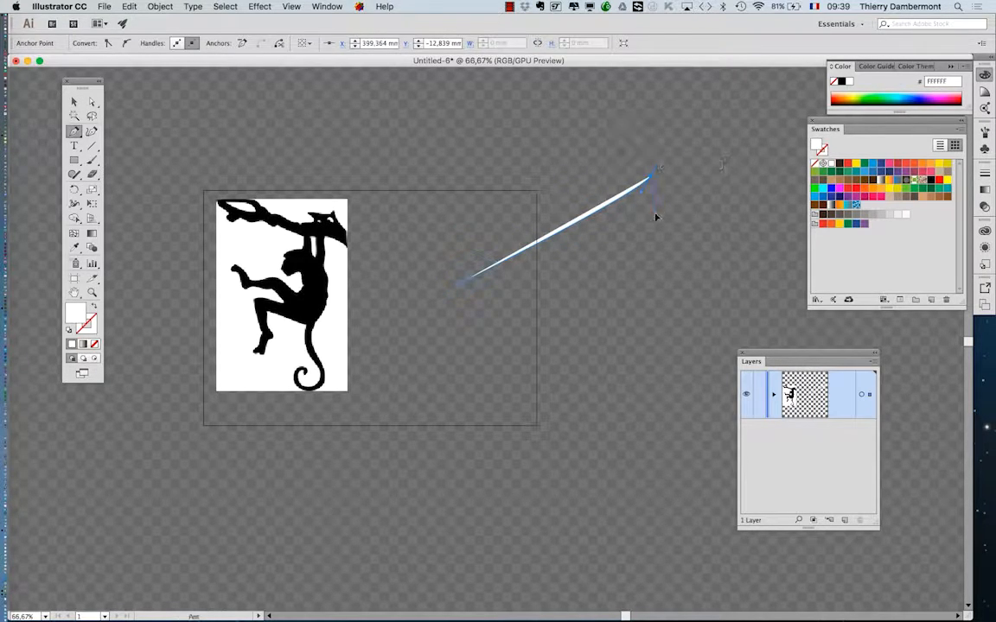
{"action": "left_click_drag", "start_coordinate": [675, 374], "coordinate": [639, 346]}
{"action": "left_click", "coordinate": [461, 286]}
Draw a straight-sided triangle straddling the artboard's bottom edge and return to the Selection tool.
{"action": "left_click", "coordinate": [392, 502], "text": "super"}
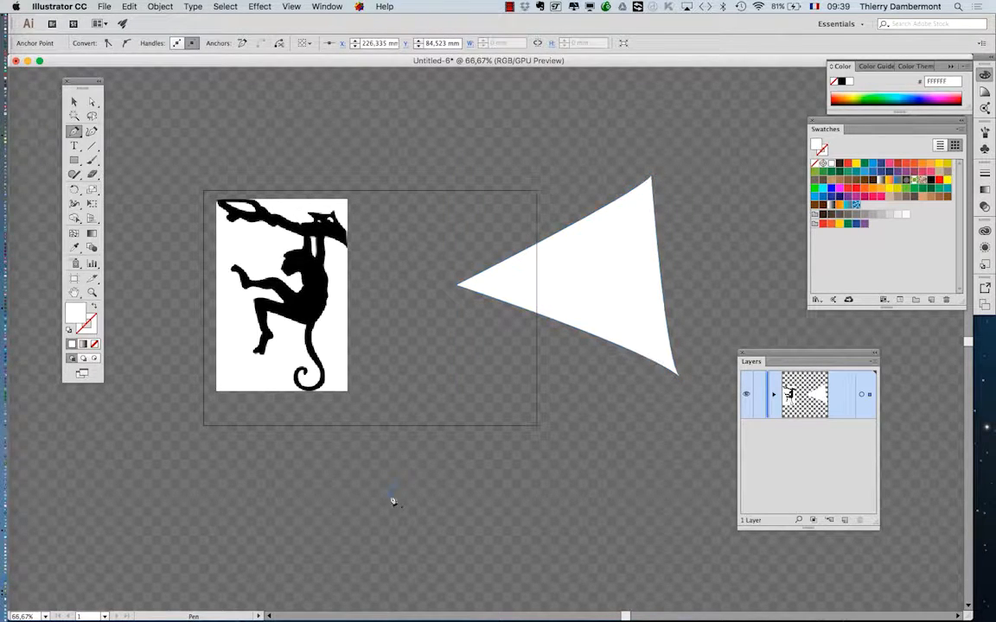
{"action": "left_click", "coordinate": [393, 498]}
{"action": "left_click", "coordinate": [426, 374]}
{"action": "left_click", "coordinate": [595, 529]}
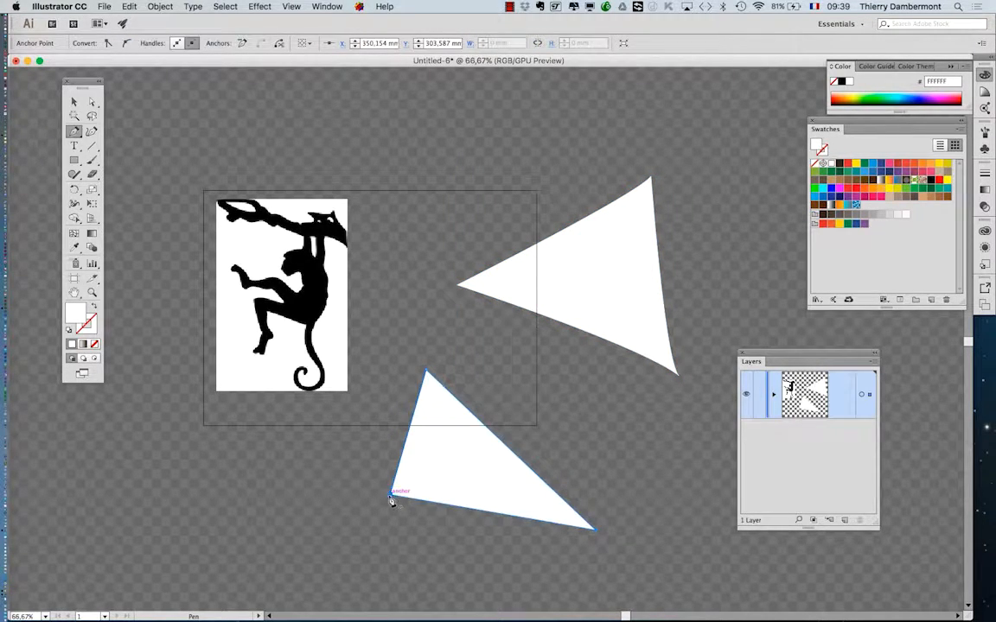
{"action": "left_click", "coordinate": [393, 498]}
{"action": "left_click", "coordinate": [74, 102]}
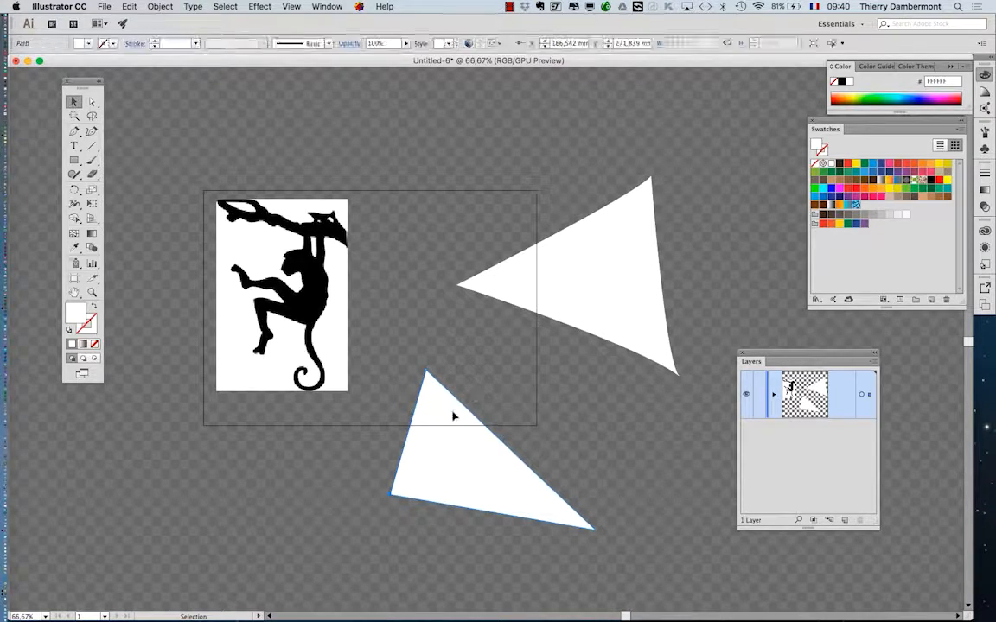
Draw two small triangles inside the artboard with the Pen tool, in the empty area beside the monkey image.
{"action": "left_click", "coordinate": [574, 295]}
{"action": "left_click", "coordinate": [518, 478]}
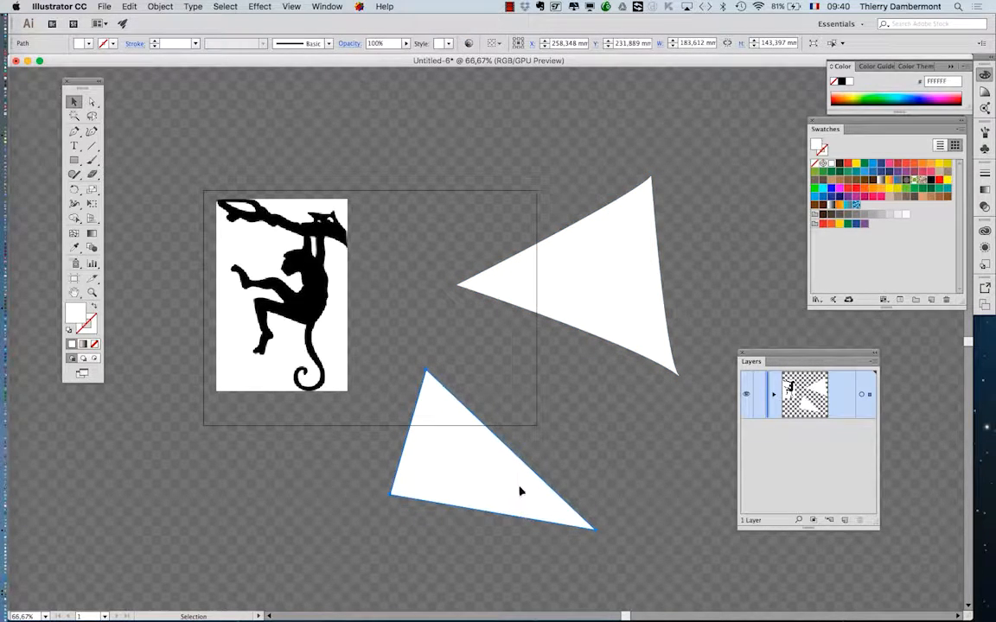
{"action": "scroll", "coordinate": [519, 478], "scroll_direction": "down", "scroll_amount": 1}
{"action": "left_click", "coordinate": [73, 132]}
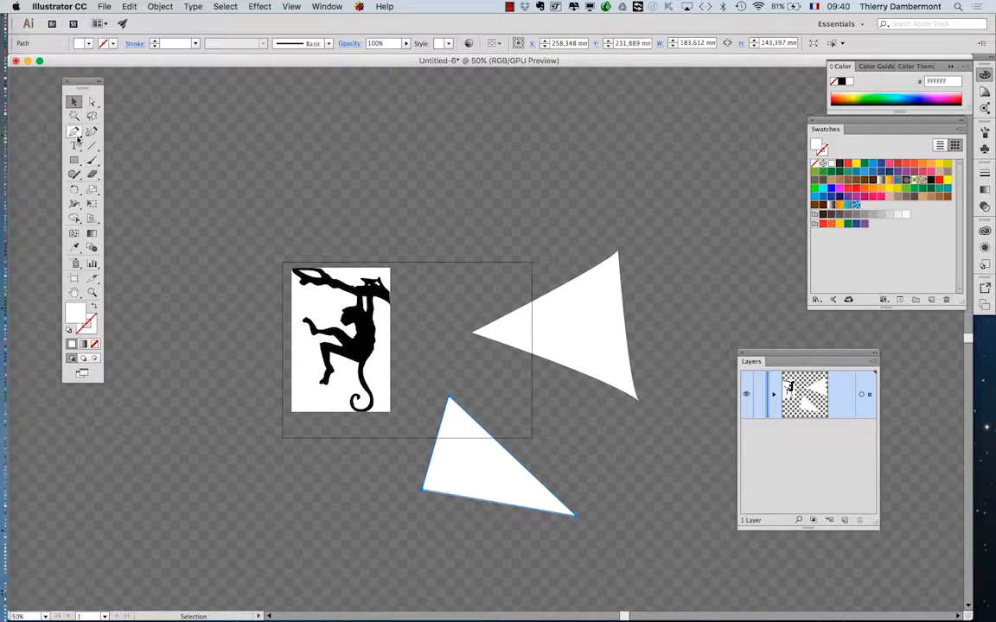
{"action": "scroll", "coordinate": [471, 310], "scroll_direction": "up", "scroll_amount": 2}
{"action": "left_click", "coordinate": [427, 268]}
{"action": "left_click", "coordinate": [388, 338]}
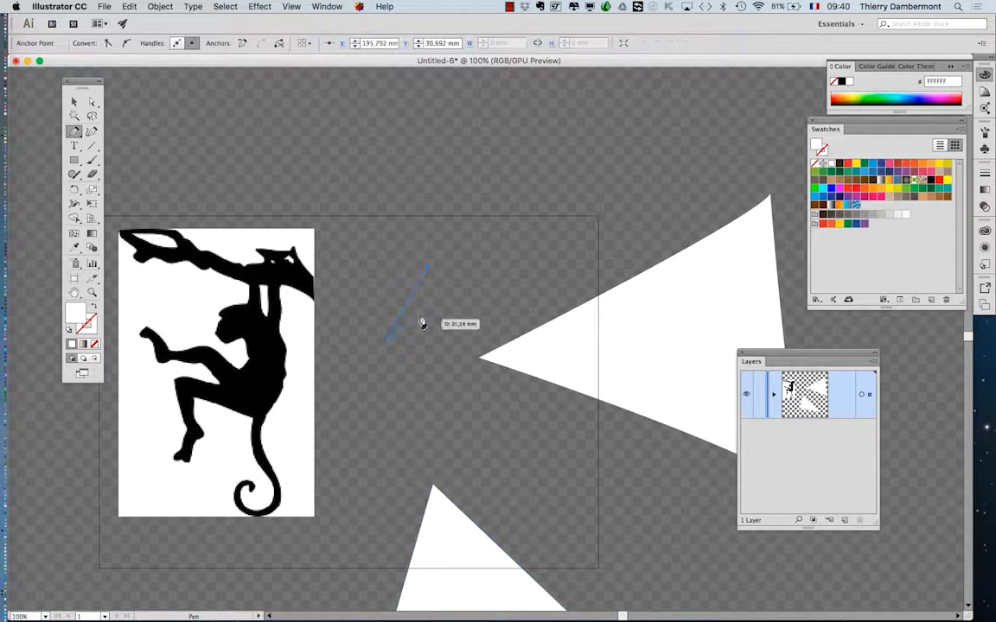
{"action": "left_click", "coordinate": [428, 308]}
{"action": "left_click", "coordinate": [427, 268]}
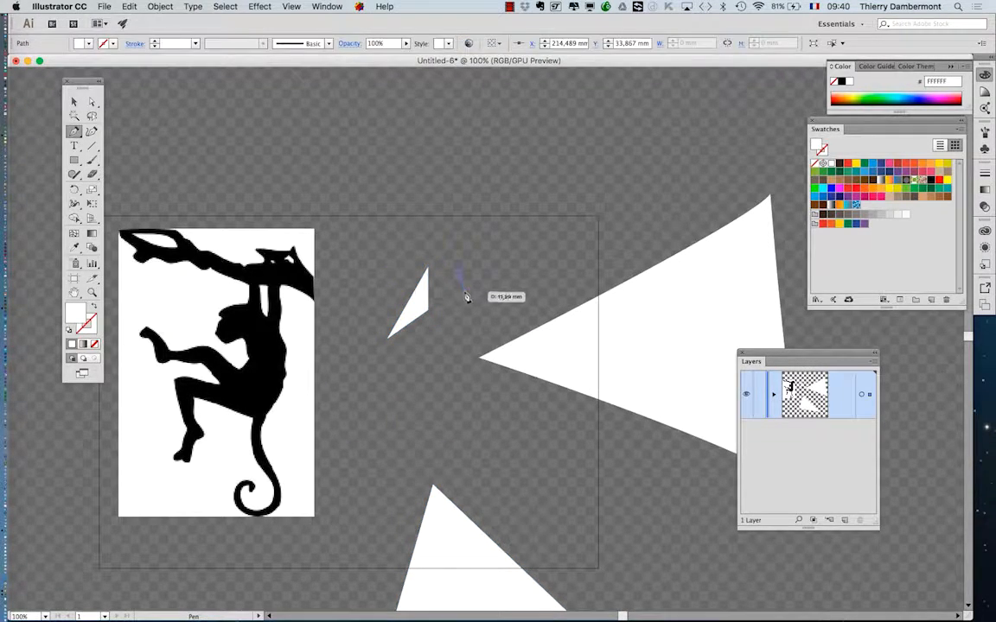
{"action": "left_click", "coordinate": [458, 276]}
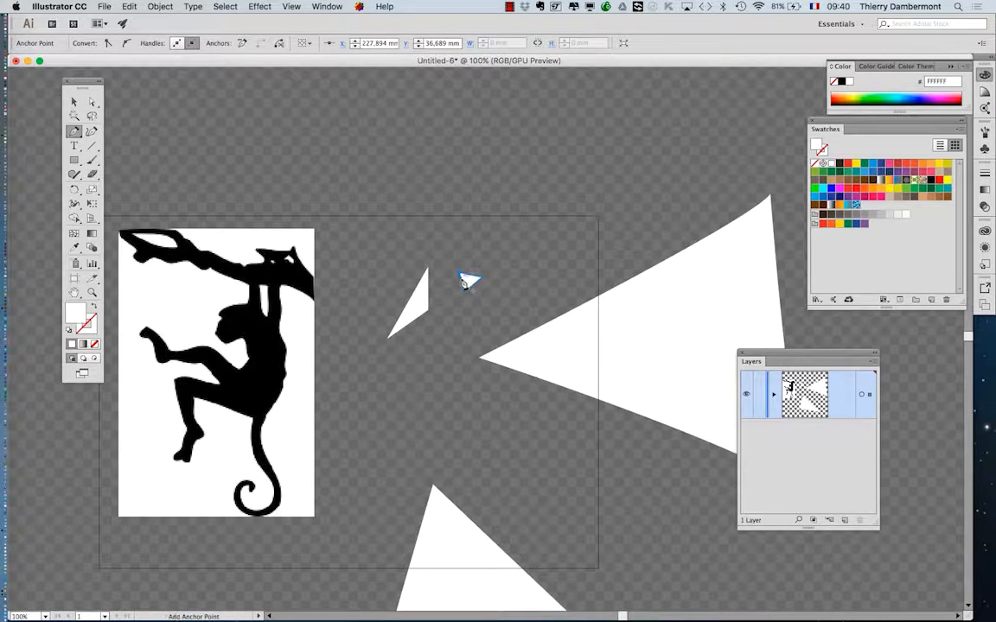
Draw a large straight-sided triangle reaching from inside the artboard to well above its upper edge at 33.33% zoom.
{"action": "scroll", "coordinate": [458, 276], "scroll_direction": "down", "scroll_amount": 3}
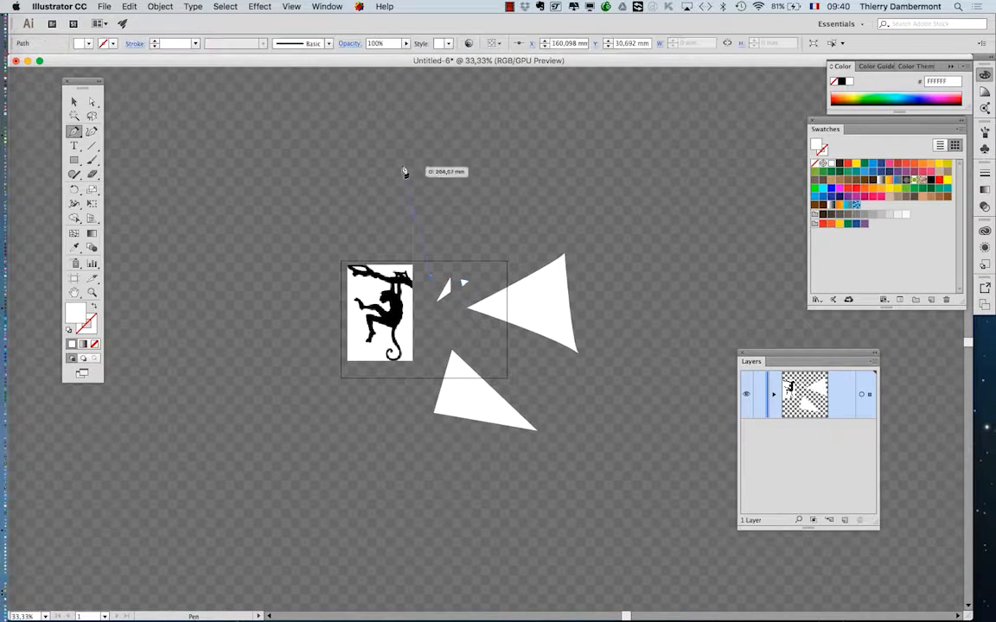
{"action": "left_click", "coordinate": [390, 109]}
{"action": "left_click", "coordinate": [616, 110]}
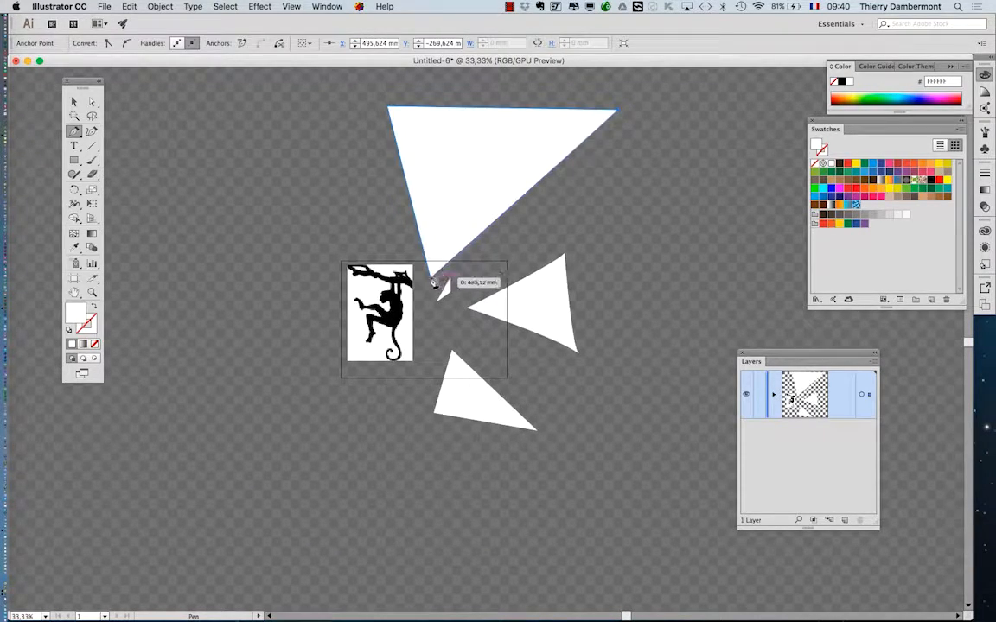
{"action": "left_click", "coordinate": [432, 276]}
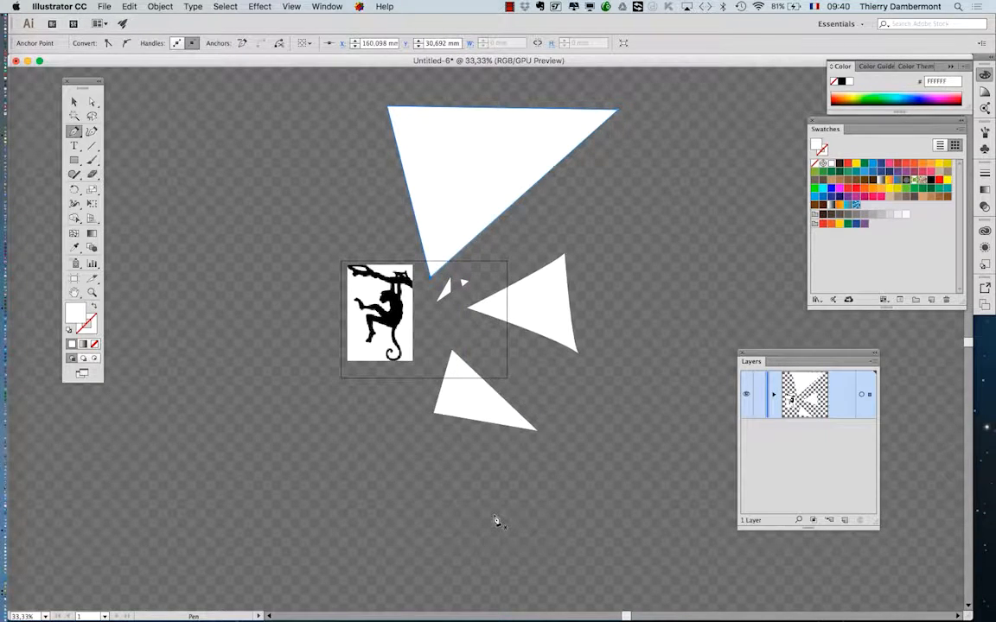
Delete all the triangles inside and around the artboard, keeping only the monkey image.
{"action": "left_click", "coordinate": [74, 102]}
{"action": "left_click", "coordinate": [376, 234]}
{"action": "left_click_drag", "start_coordinate": [480, 100], "coordinate": [669, 464]}
{"action": "key", "text": "Delete"}
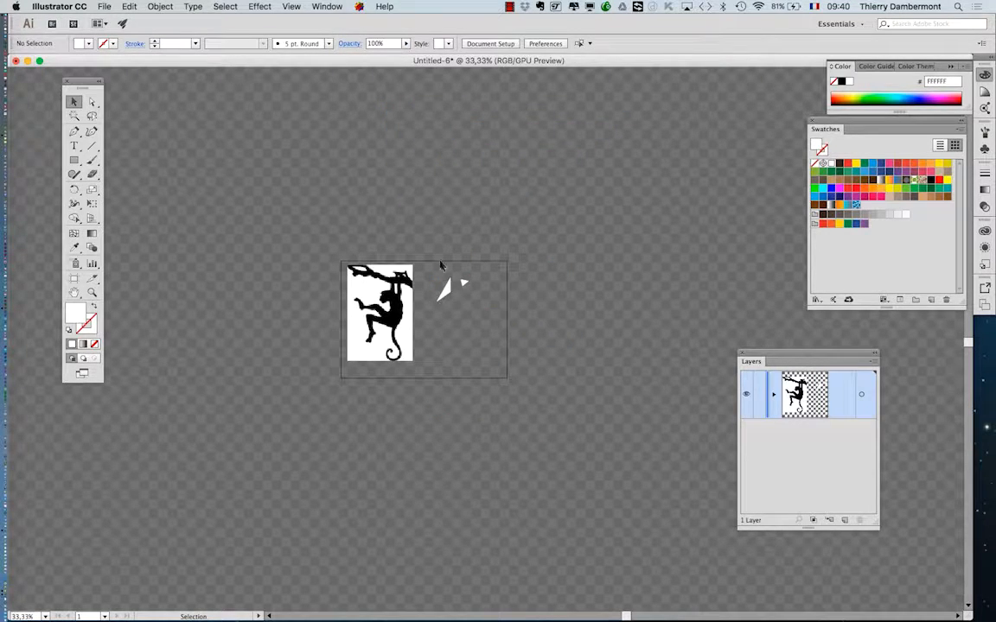
{"action": "left_click_drag", "start_coordinate": [441, 266], "coordinate": [495, 326]}
{"action": "key", "text": "Delete"}
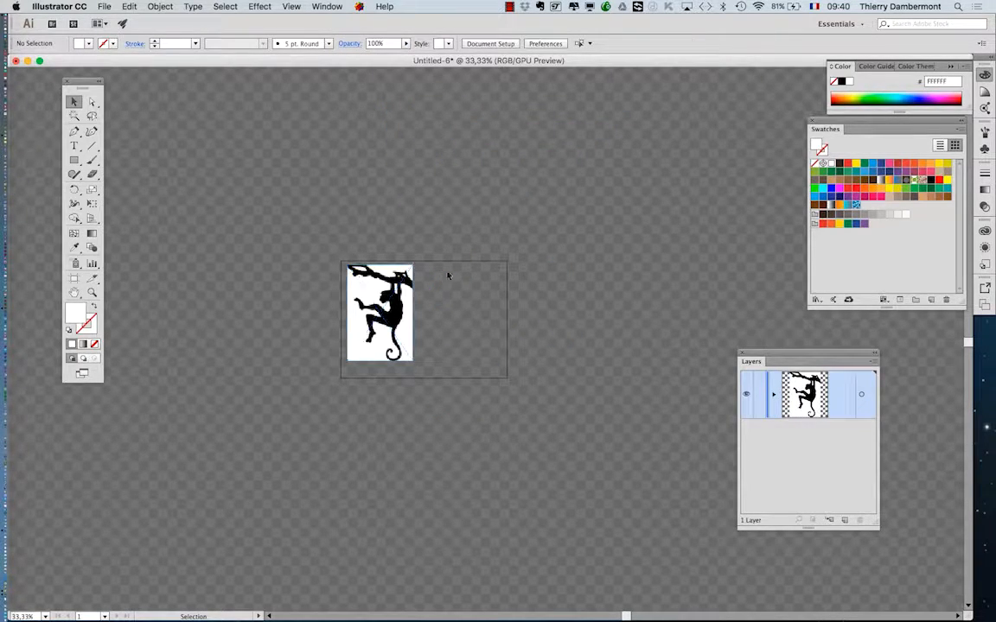
Save the document as vectorize-01.ai in the B1K1 AI start folder, in Illustrator CC format with the default options.
{"action": "scroll", "coordinate": [471, 305], "scroll_direction": "up", "scroll_amount": 1}
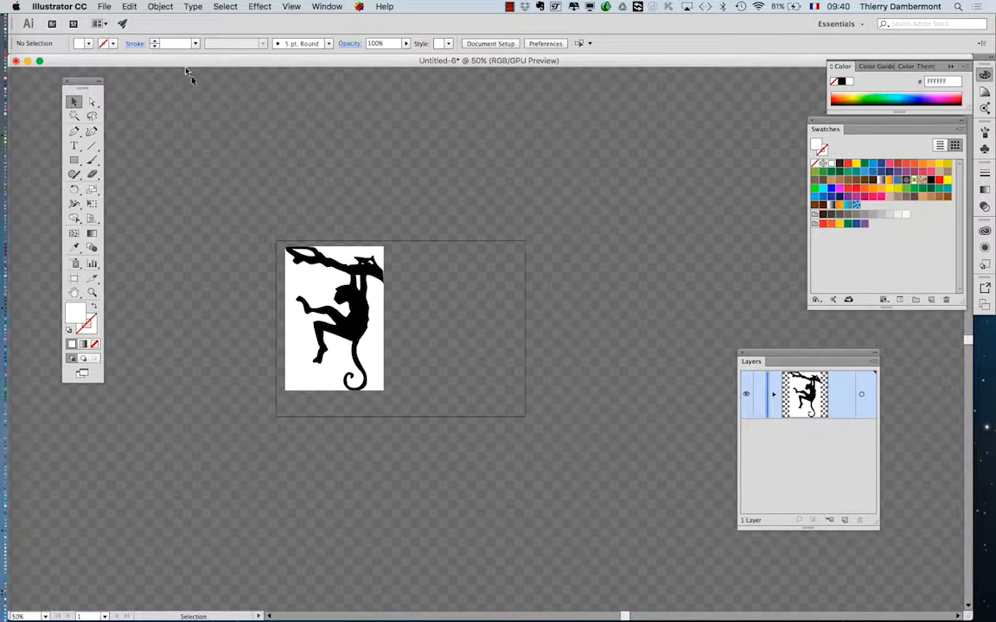
{"action": "left_click", "coordinate": [103, 6]}
{"action": "left_click", "coordinate": [138, 105]}
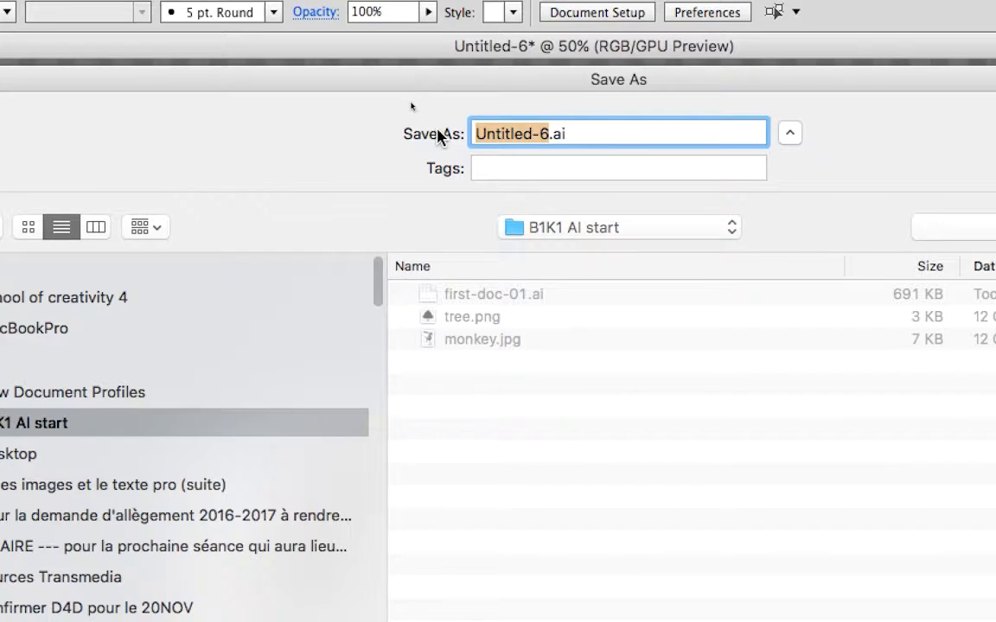
{"action": "type", "text": "vectorize"}
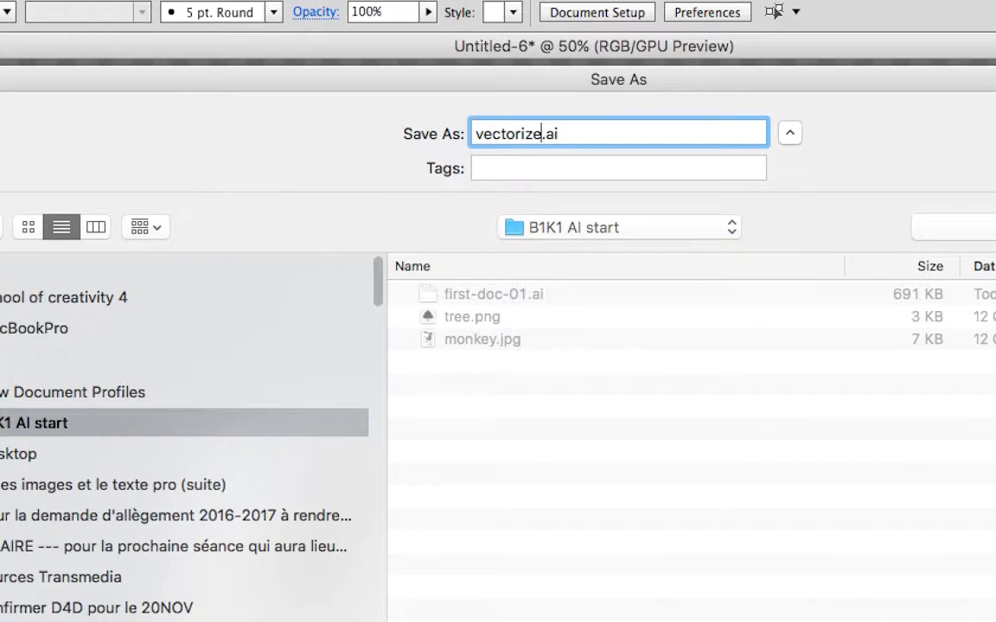
{"action": "type", "text": "-01"}
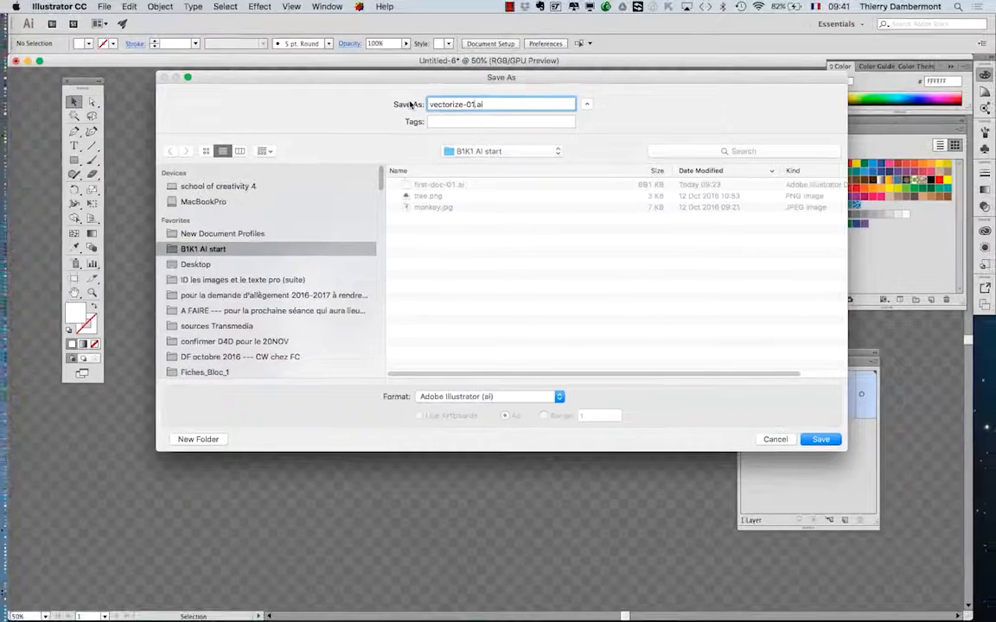
{"action": "left_click", "coordinate": [831, 440]}
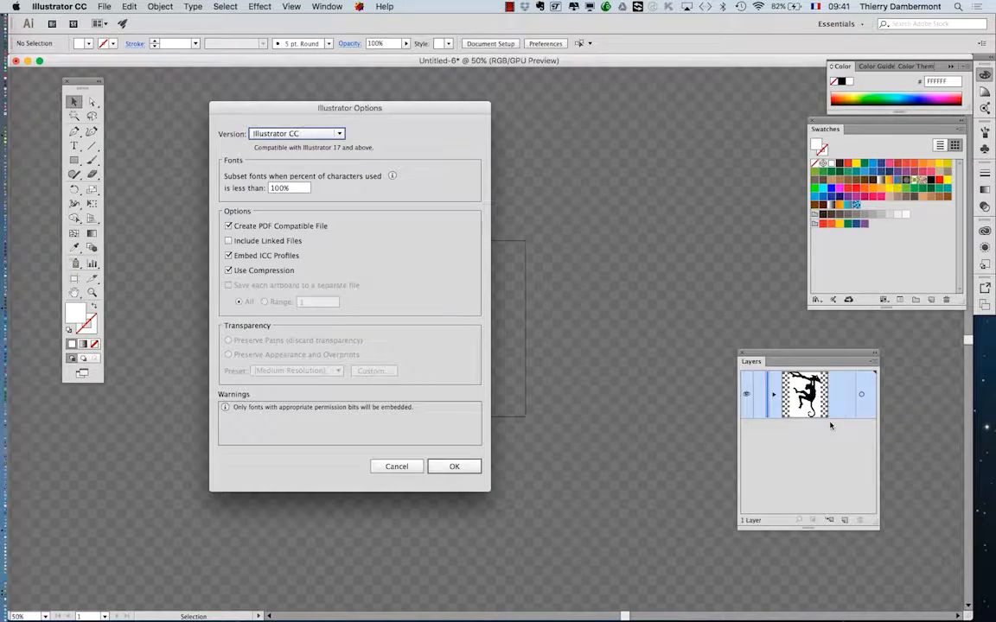
{"action": "left_click", "coordinate": [454, 466]}
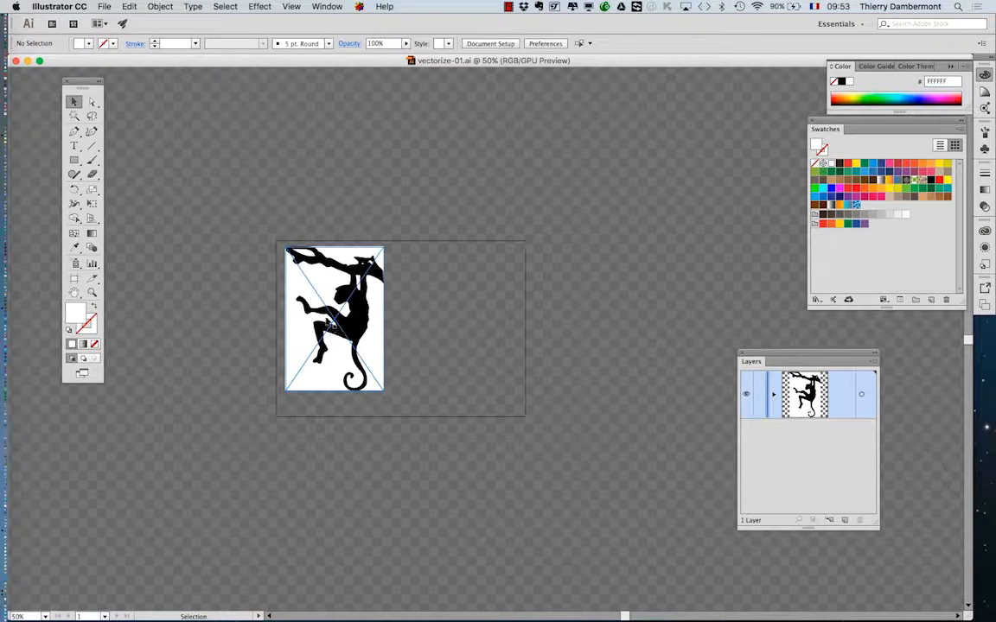
Select the linked monkey image at 150% zoom, then place the Layers panel beside it and widen it.
{"action": "scroll", "coordinate": [327, 321], "scroll_direction": "up", "scroll_amount": 2}
{"action": "scroll", "coordinate": [326, 321], "scroll_direction": "up", "scroll_amount": 2}
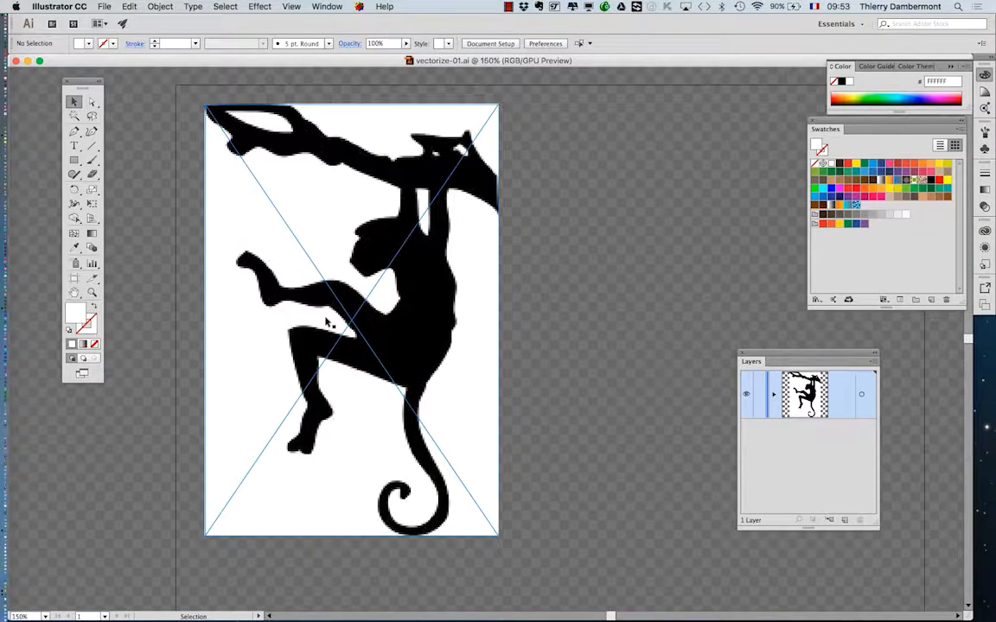
{"action": "left_click", "coordinate": [292, 183]}
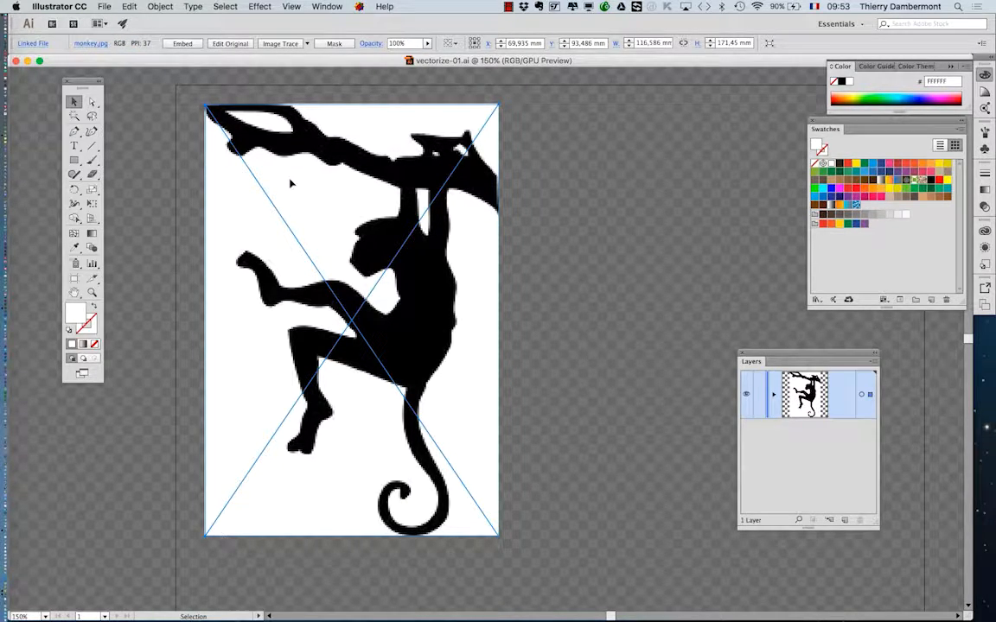
{"action": "left_click_drag", "start_coordinate": [782, 354], "coordinate": [559, 187]}
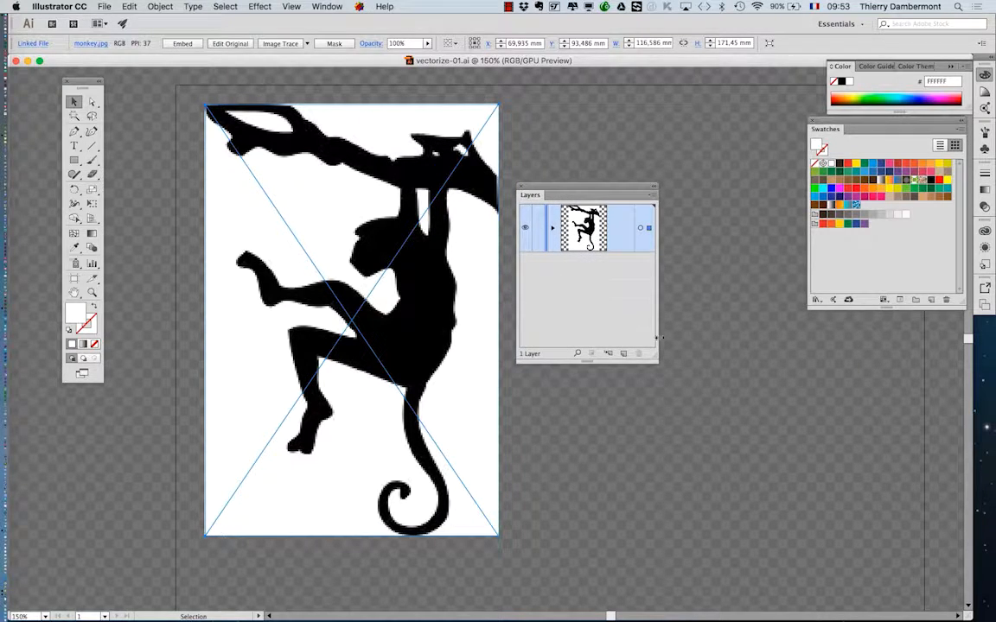
{"action": "left_click_drag", "start_coordinate": [654, 355], "coordinate": [776, 326]}
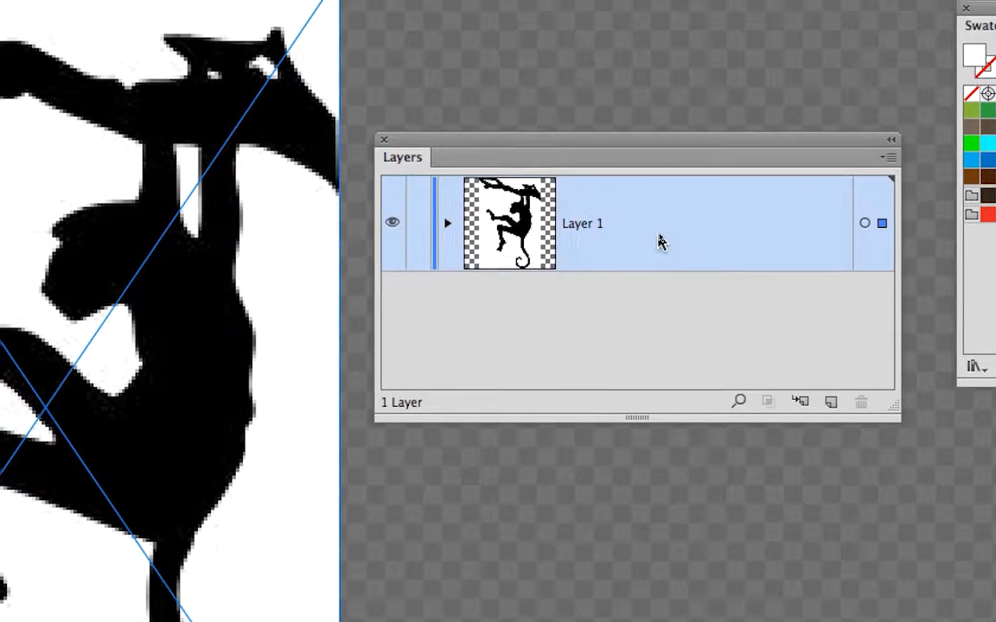
Change the colour of Layer 1 to Light Red in its layer options.
{"action": "double_click", "coordinate": [657, 236]}
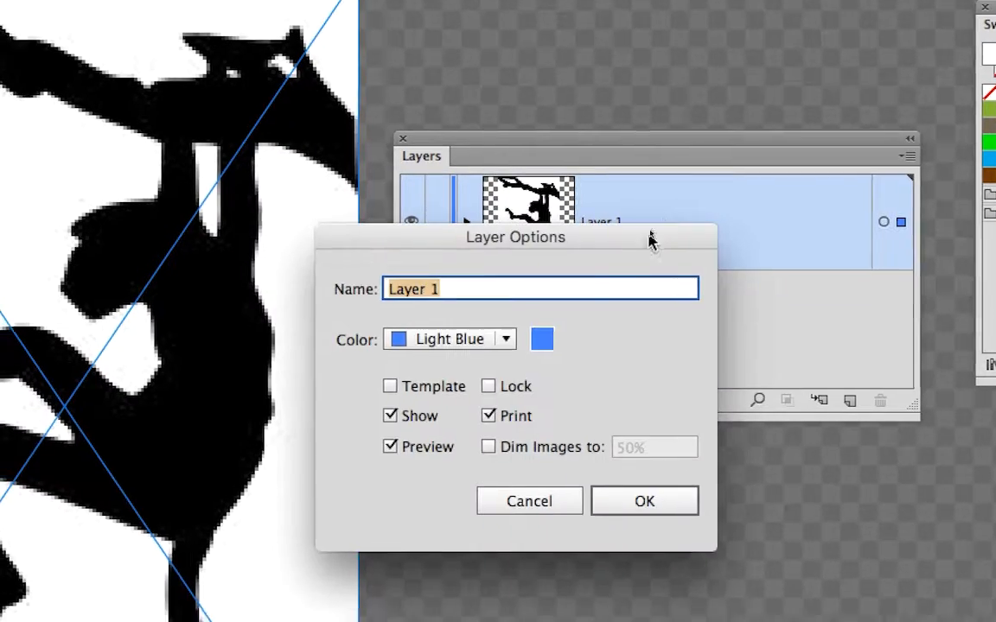
{"action": "left_click", "coordinate": [490, 352]}
{"action": "left_click", "coordinate": [436, 401]}
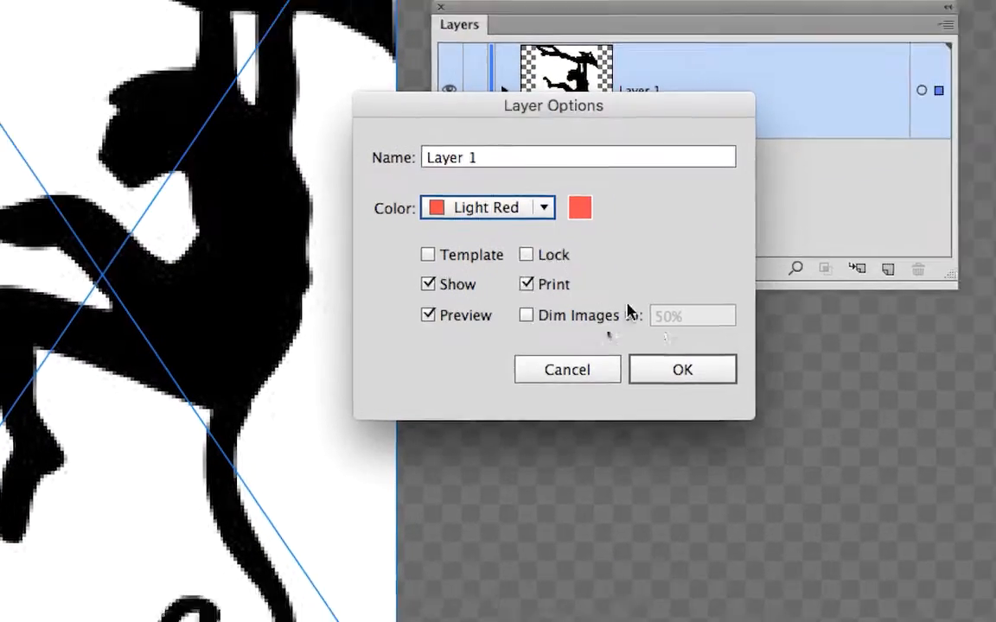
{"action": "left_click", "coordinate": [752, 400]}
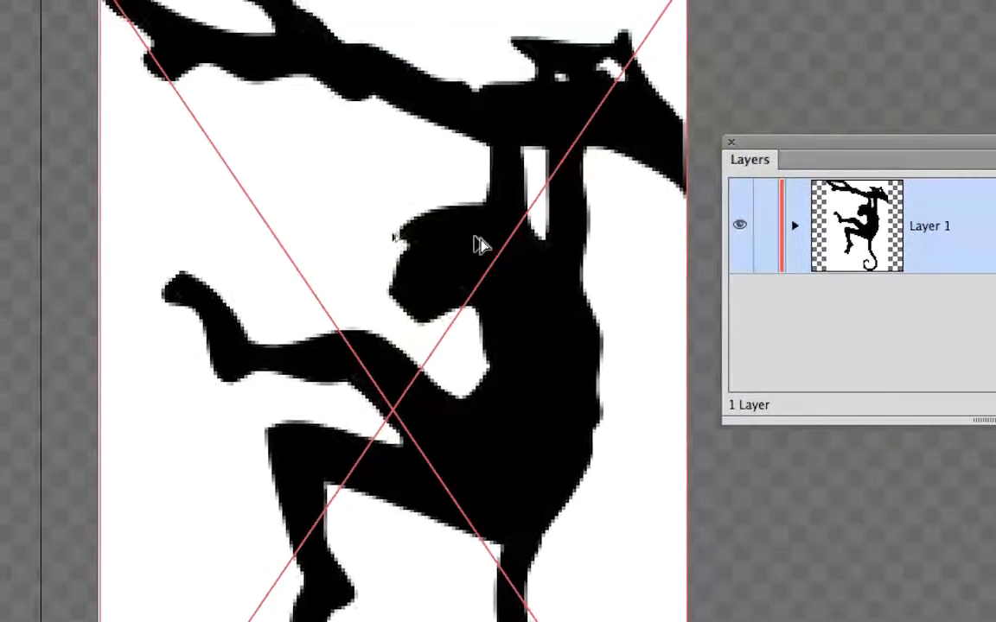
Make the Layers panel taller and expand Layer 1 to list its contents.
{"action": "scroll", "coordinate": [480, 246], "scroll_direction": "up", "scroll_amount": 2}
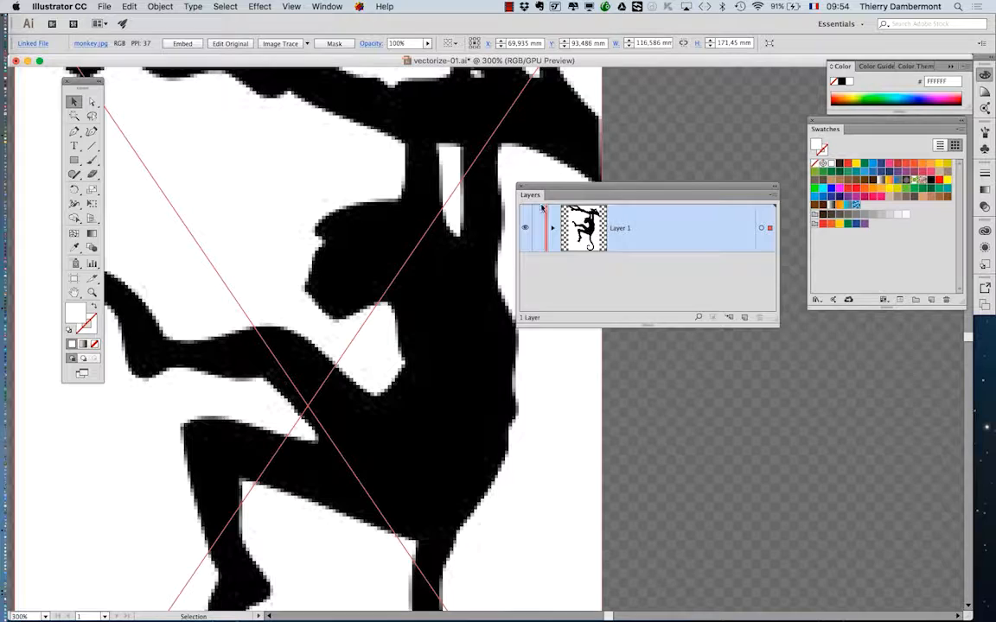
{"action": "mouse_move", "coordinate": [542, 207]}
{"action": "left_mouse_down"}
{"action": "mouse_move", "coordinate": [599, 195]}
{"action": "mouse_move", "coordinate": [562, 247]}
{"action": "mouse_move", "coordinate": [539, 247]}
{"action": "mouse_move", "coordinate": [542, 202]}
{"action": "left_mouse_up"}
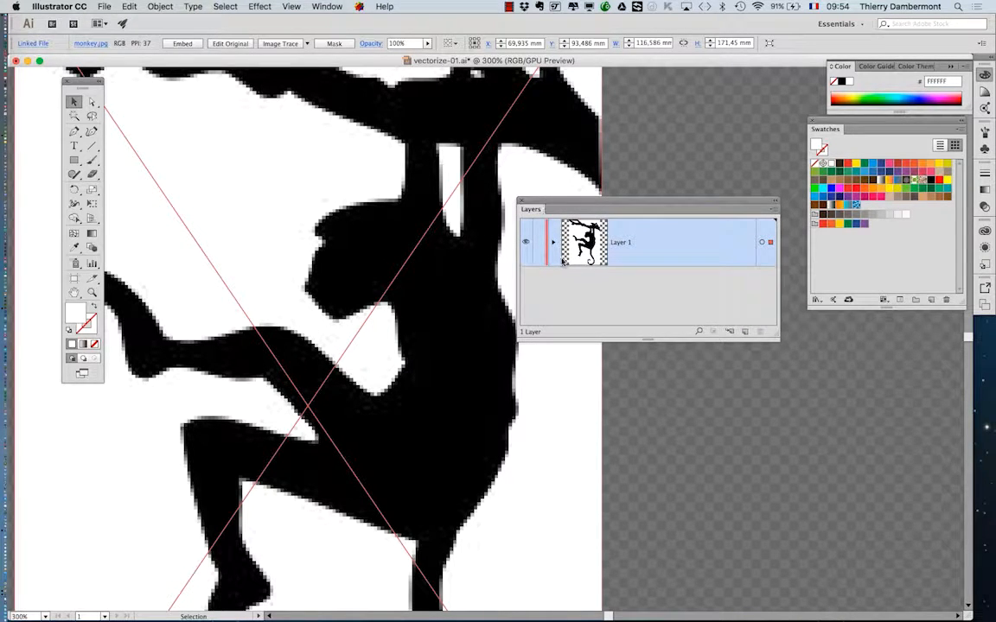
{"action": "left_click_drag", "start_coordinate": [777, 340], "coordinate": [761, 418]}
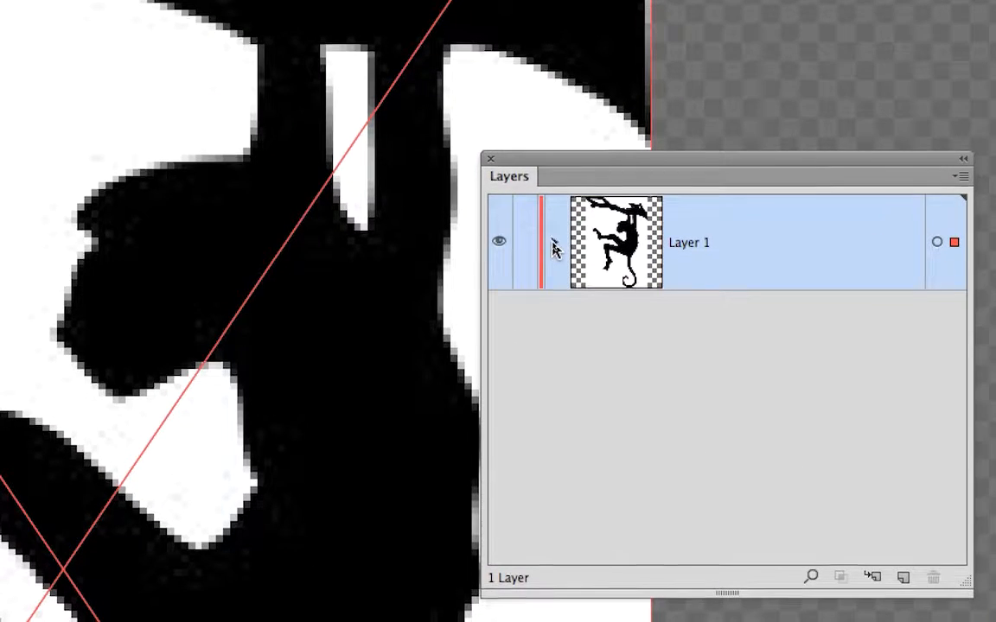
{"action": "left_click", "coordinate": [552, 244]}
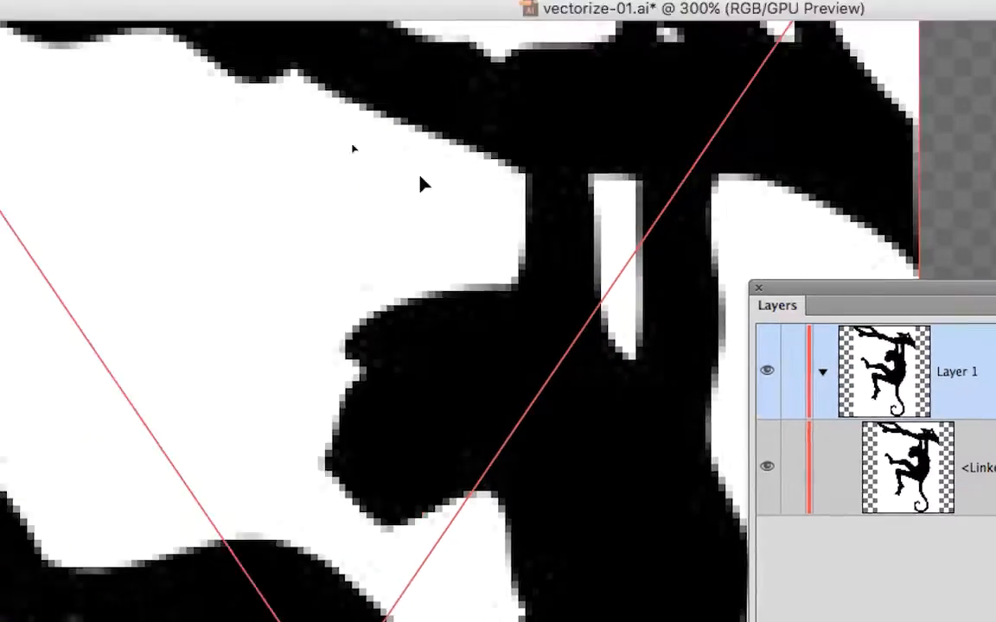
Deselect the monkey image at 100% zoom and reposition the Tools and Layers panels clear of it.
{"action": "key", "text": "super+minus"}
{"action": "key", "text": "super+minus"}
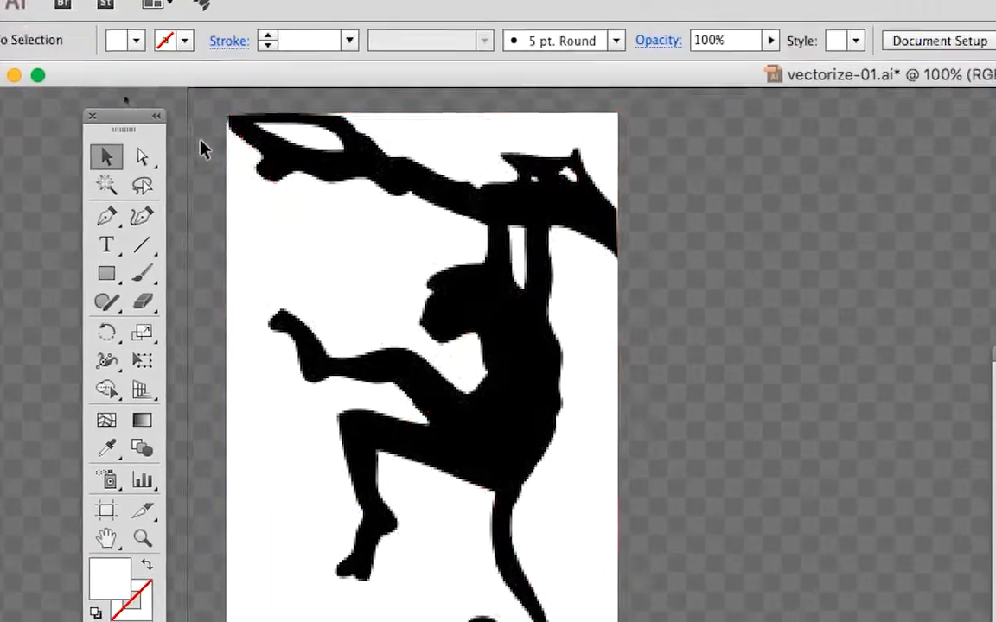
{"action": "left_click", "coordinate": [250, 168]}
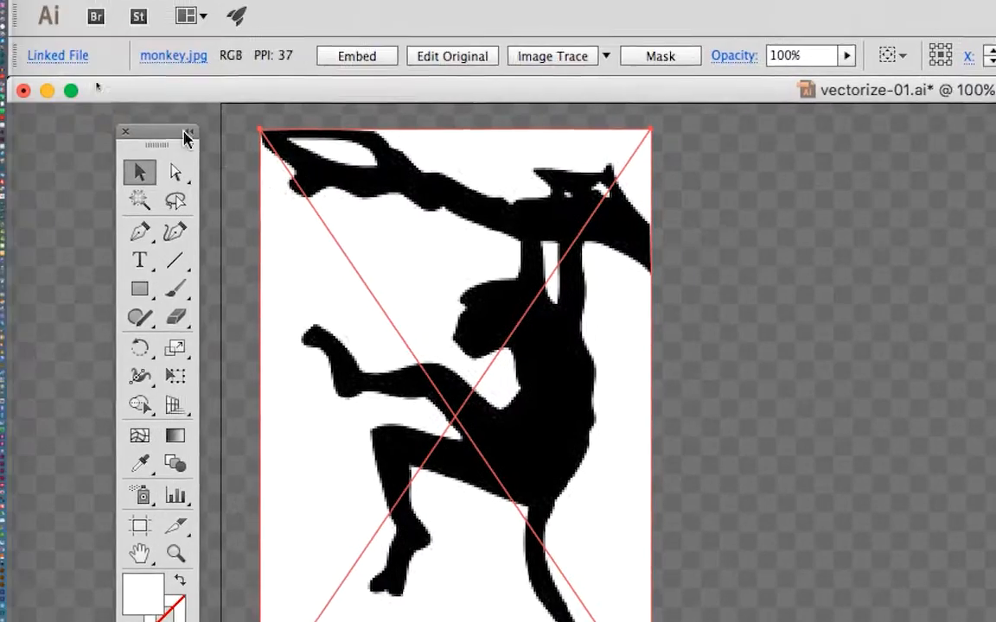
{"action": "left_click_drag", "start_coordinate": [164, 135], "coordinate": [106, 138]}
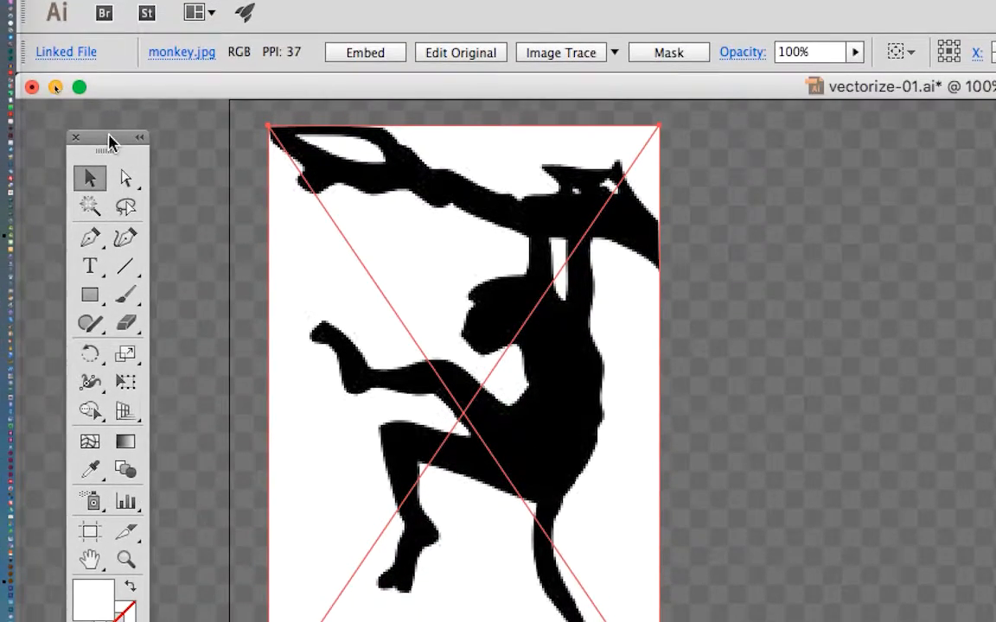
{"action": "left_click", "coordinate": [178, 167]}
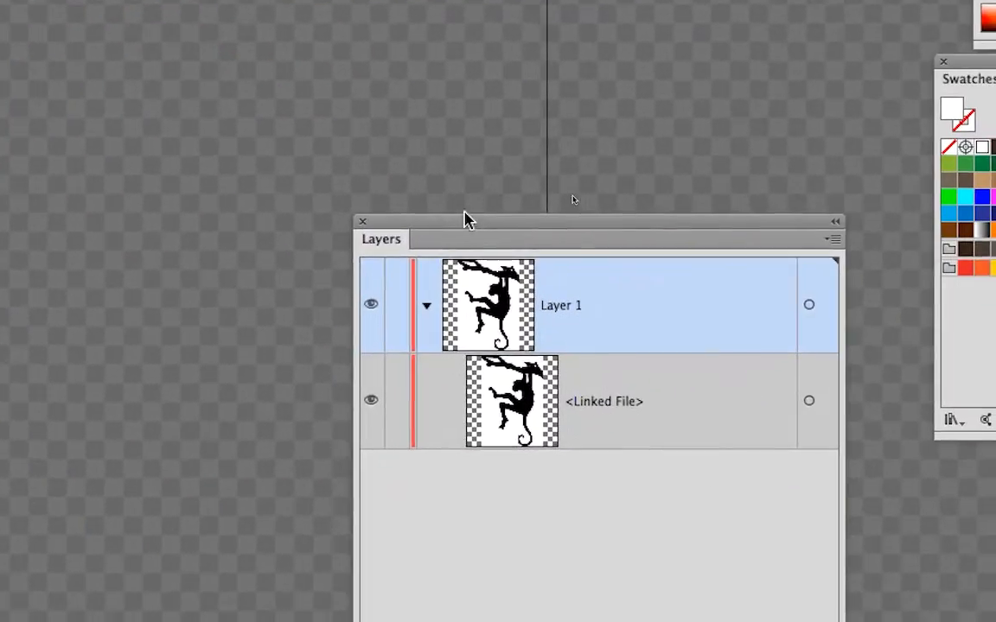
{"action": "left_click_drag", "start_coordinate": [464, 216], "coordinate": [373, 177]}
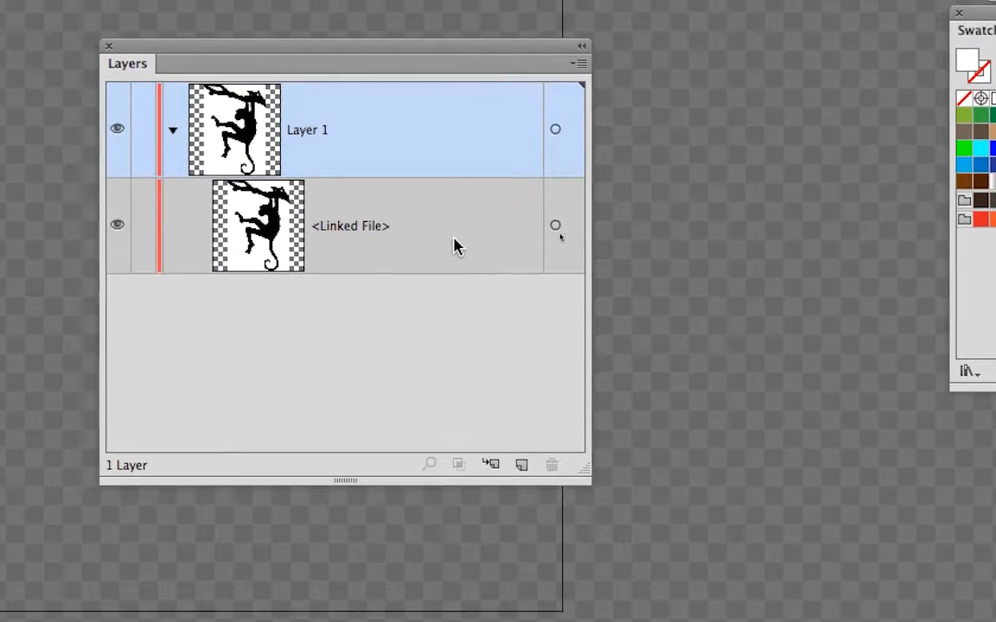
Alternate the highlighted row between Layer 1 and its <Linked File> item, ending on Layer 1.
{"action": "left_click", "coordinate": [437, 203]}
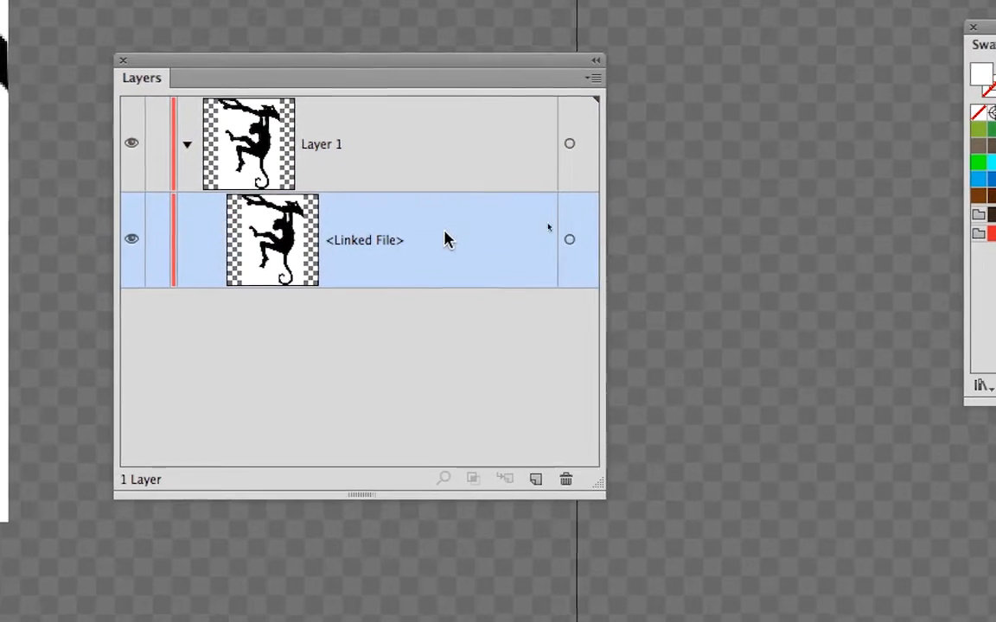
{"action": "left_click", "coordinate": [414, 184]}
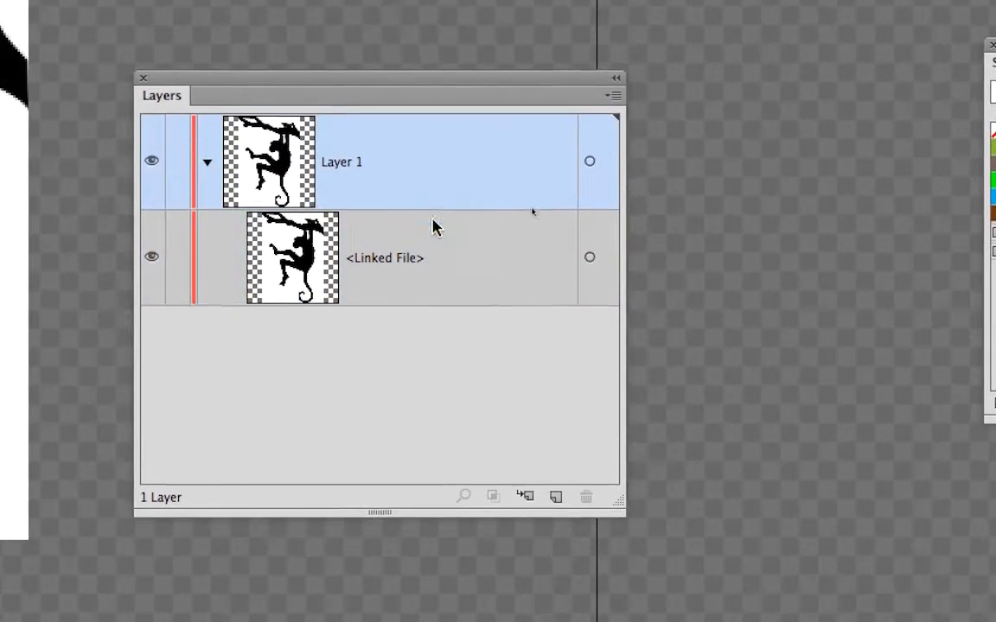
{"action": "left_click", "coordinate": [410, 249]}
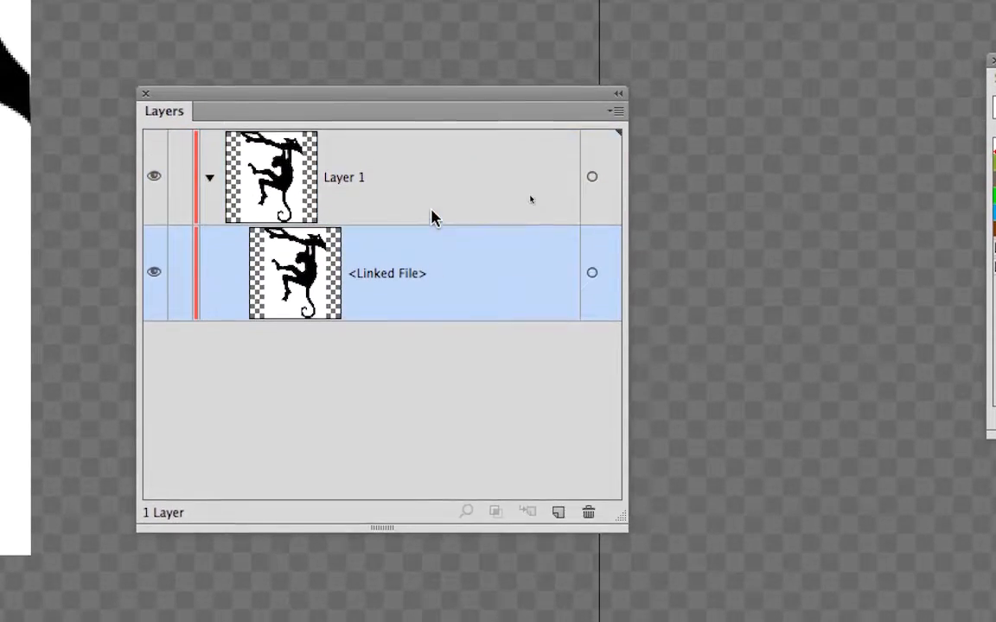
{"action": "left_click", "coordinate": [434, 216]}
{"action": "left_click", "coordinate": [436, 271]}
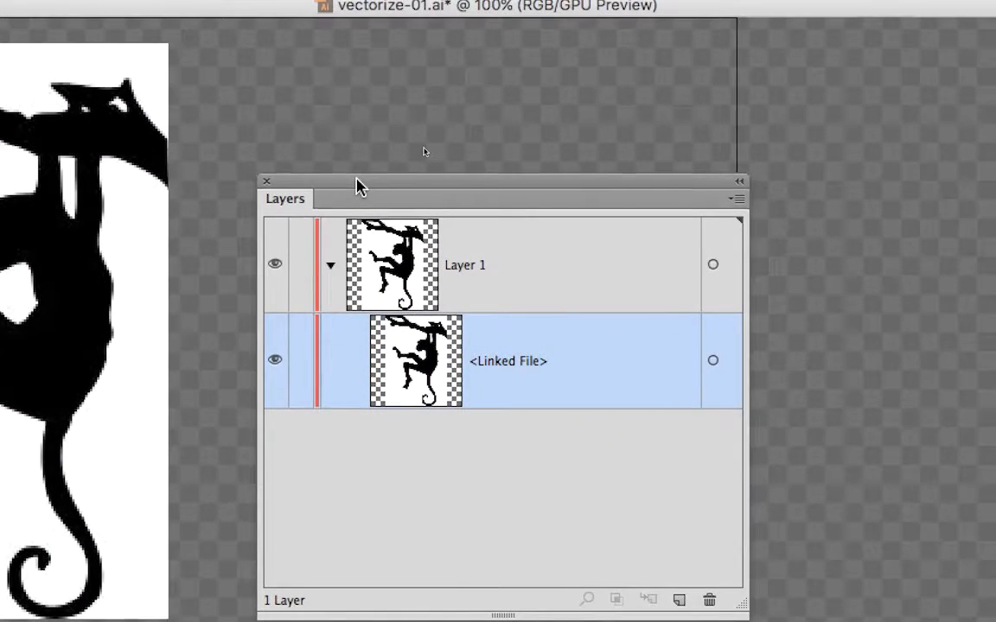
{"action": "left_click", "coordinate": [526, 294]}
{"action": "left_click", "coordinate": [527, 344]}
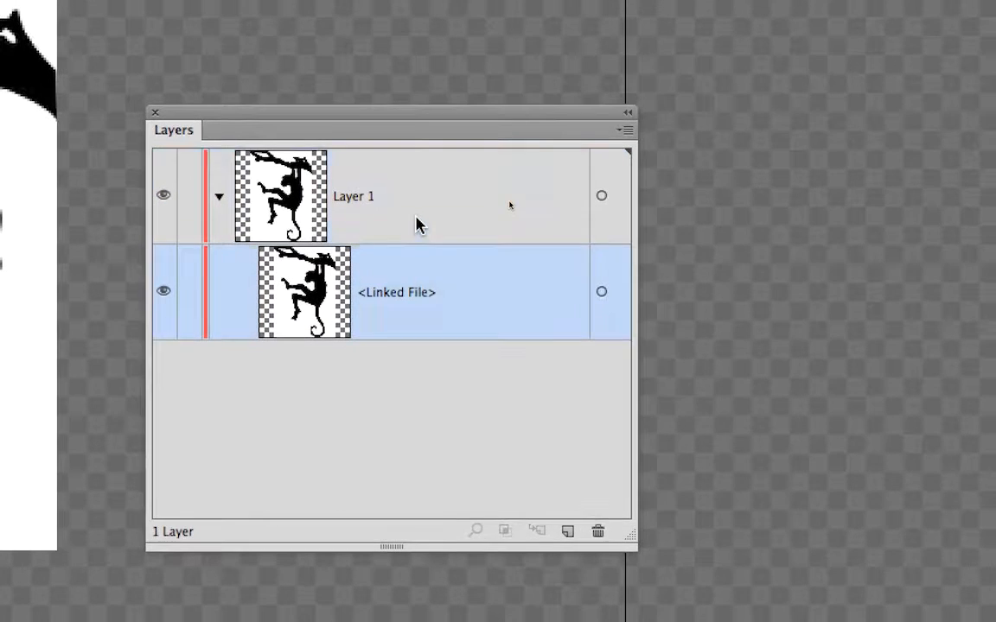
{"action": "left_click", "coordinate": [418, 226]}
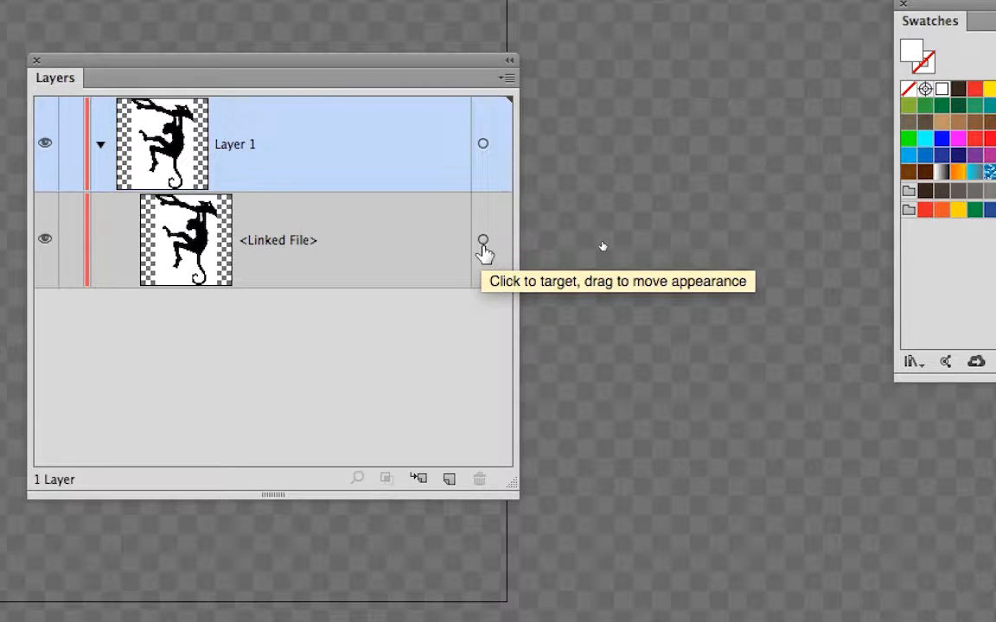
Target the <Linked File> item to select the monkey image, and move the Layers panel clear of the artboard below the Swatches panel.
{"action": "left_click", "coordinate": [484, 247]}
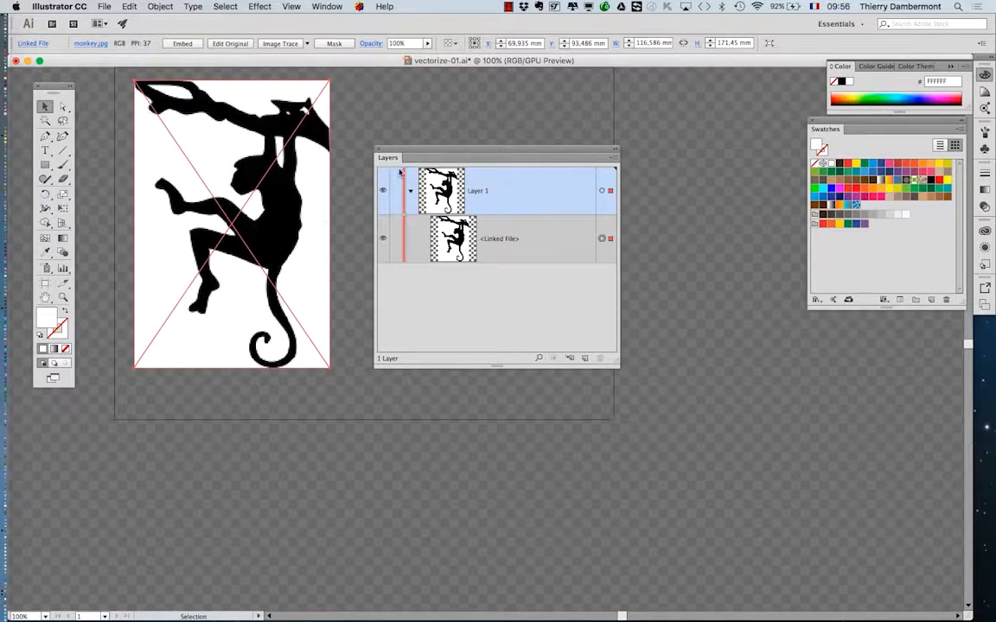
{"action": "left_click_drag", "start_coordinate": [410, 151], "coordinate": [709, 346]}
{"action": "left_click_drag", "start_coordinate": [350, 276], "coordinate": [334, 340]}
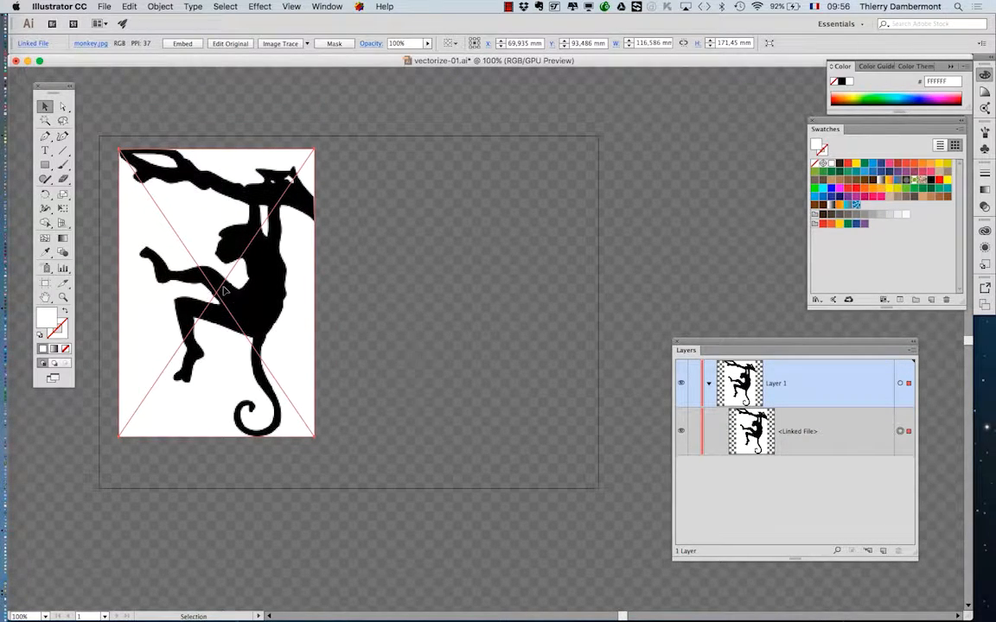
Display the Image Trace panel for the selected monkey image.
{"action": "left_click", "coordinate": [231, 253], "text": "super"}
{"action": "left_click", "coordinate": [230, 253], "text": "super"}
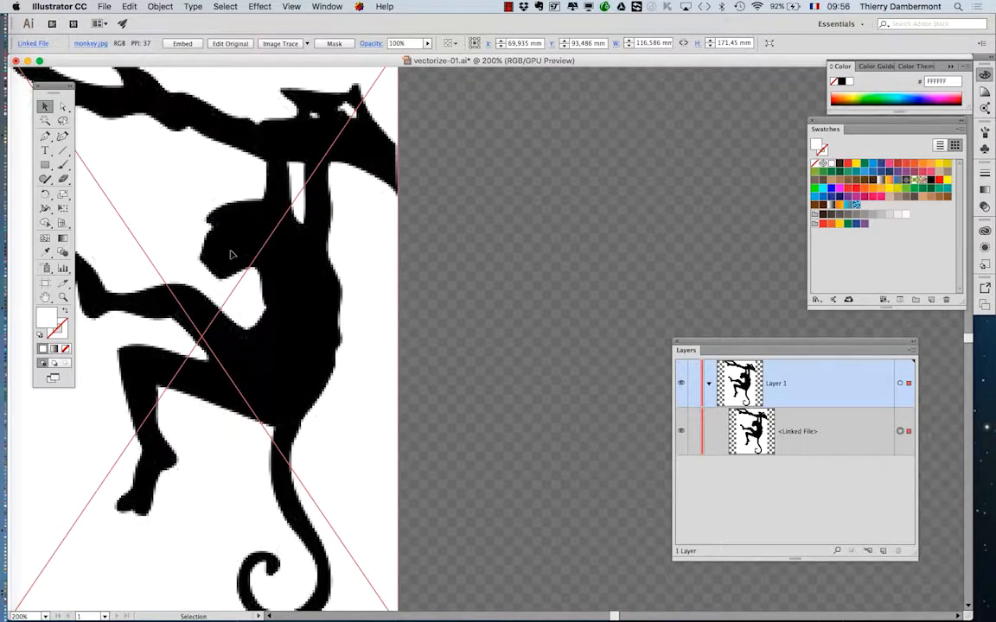
{"action": "left_click", "coordinate": [326, 6]}
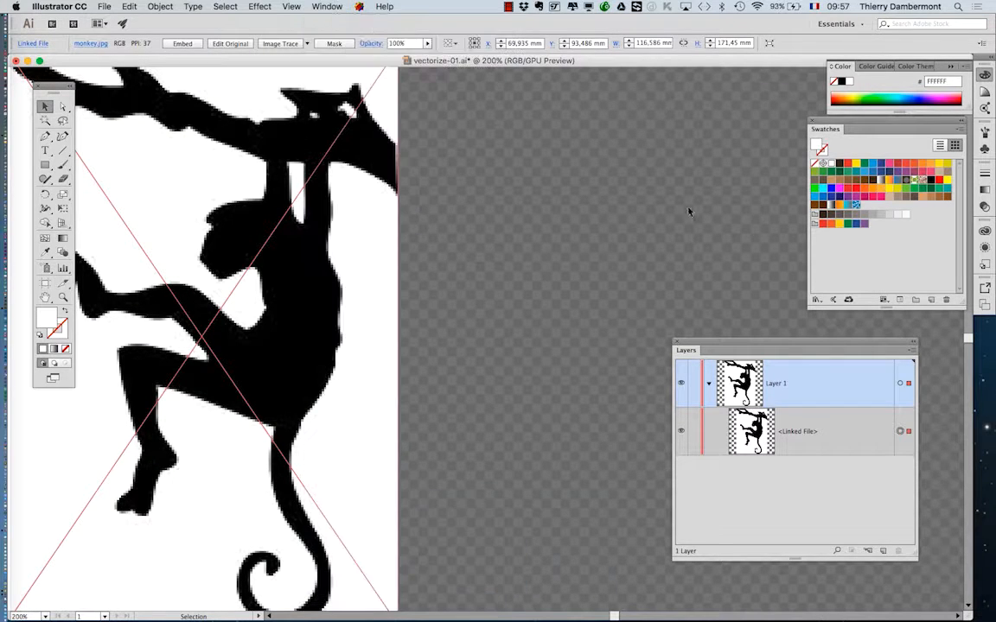
{"action": "left_click", "coordinate": [326, 7]}
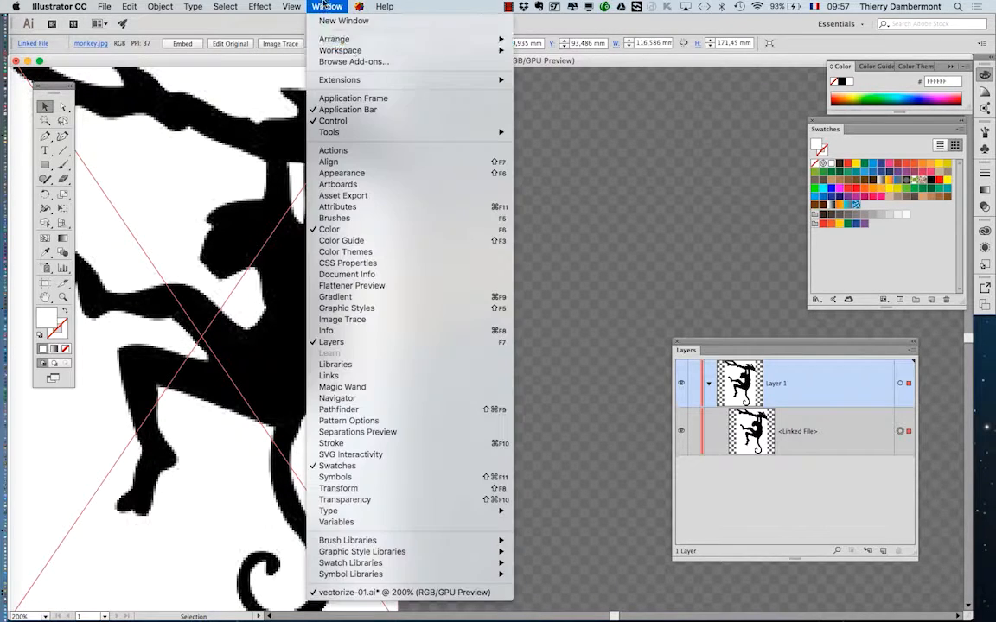
{"action": "left_click", "coordinate": [412, 321]}
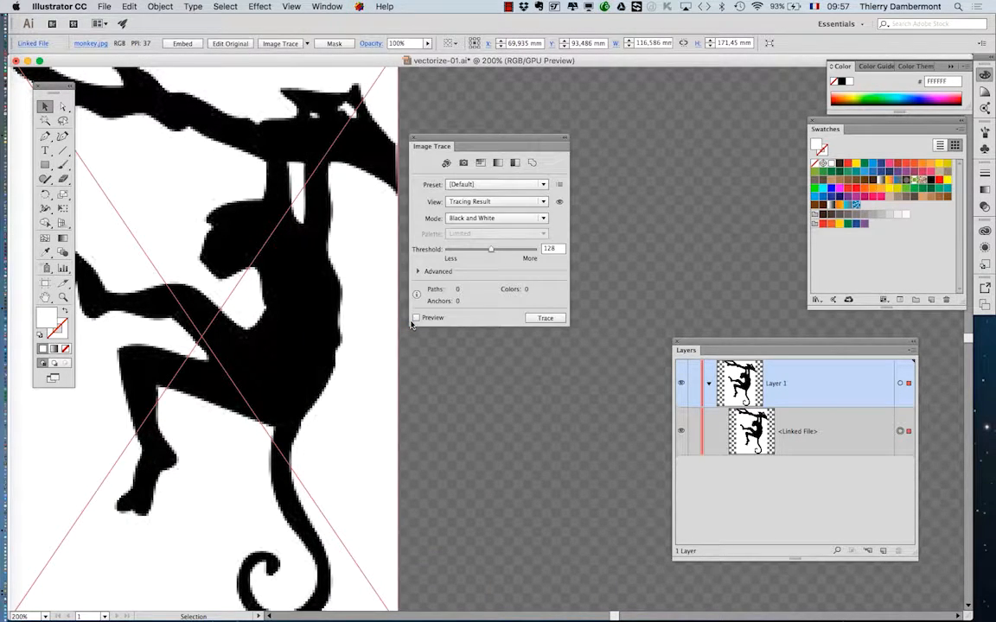
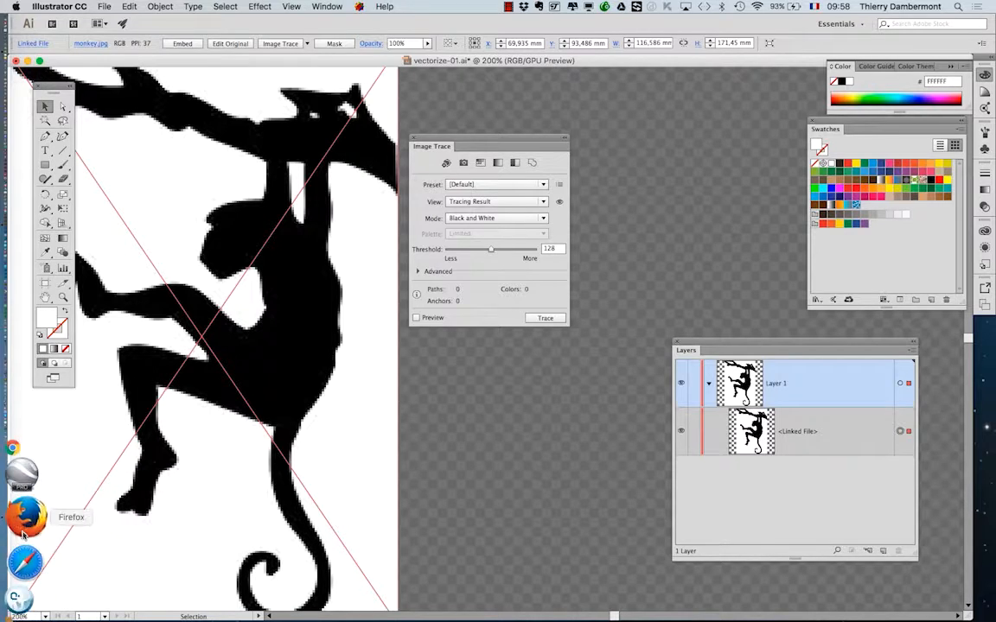
Switch to Firefox and search Google for "streamline".
{"action": "left_click", "coordinate": [24, 533]}
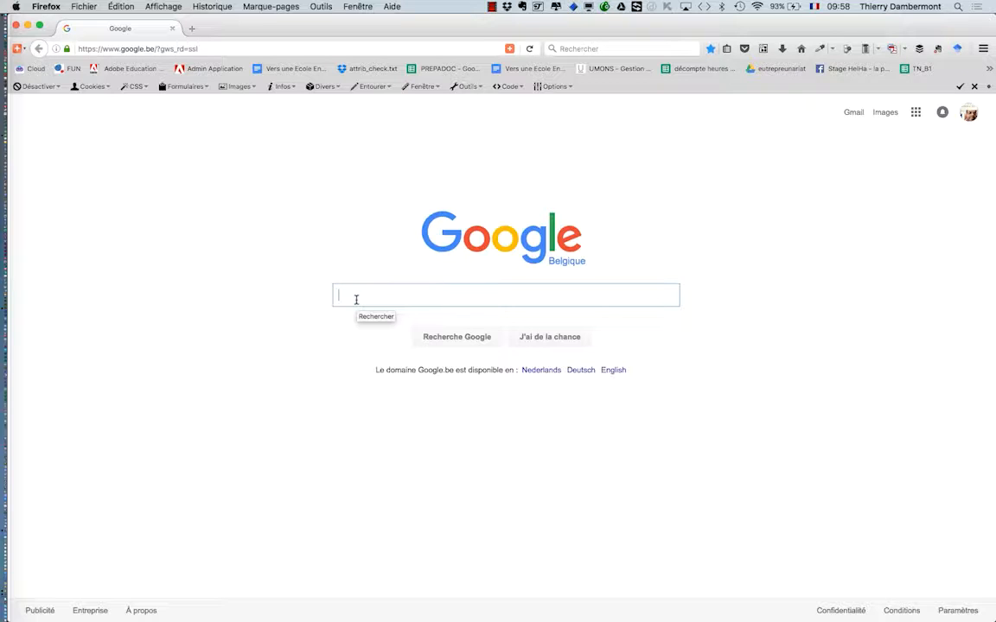
{"action": "type", "text": "streamline"}
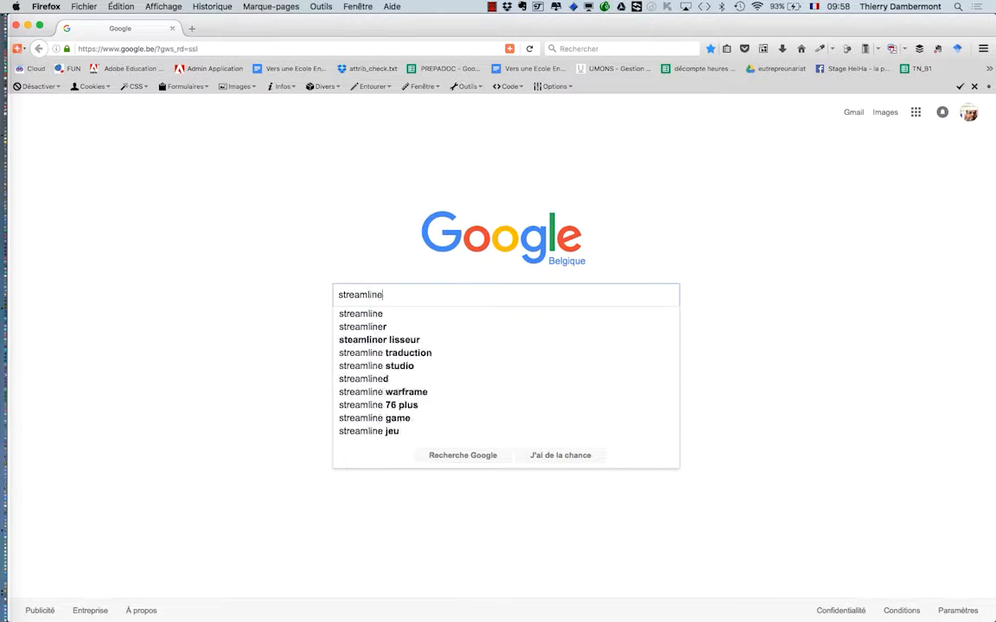
{"action": "key", "text": "Return"}
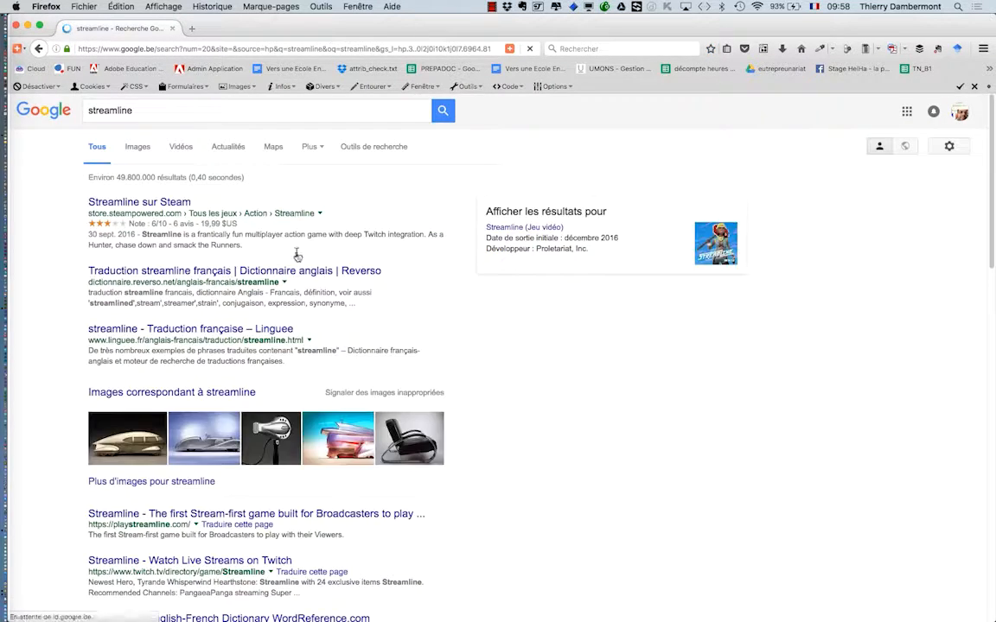
Refine the search to "adobe streamline", look through the image results, and return to the Illustrator document.
{"action": "left_click", "coordinate": [85, 110]}
{"action": "type", "text": "adobe"}
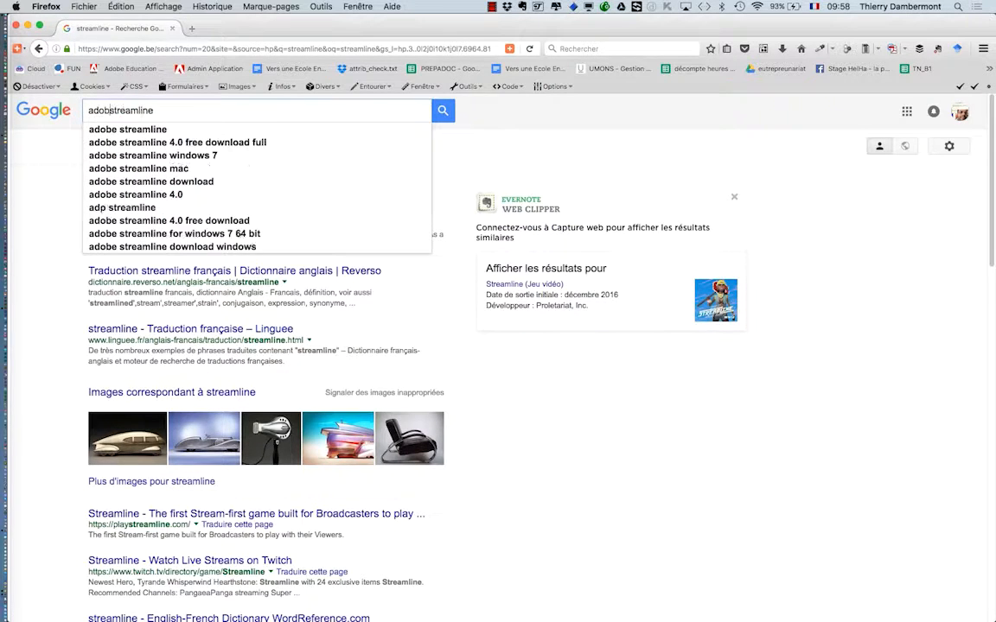
{"action": "key", "text": "Return"}
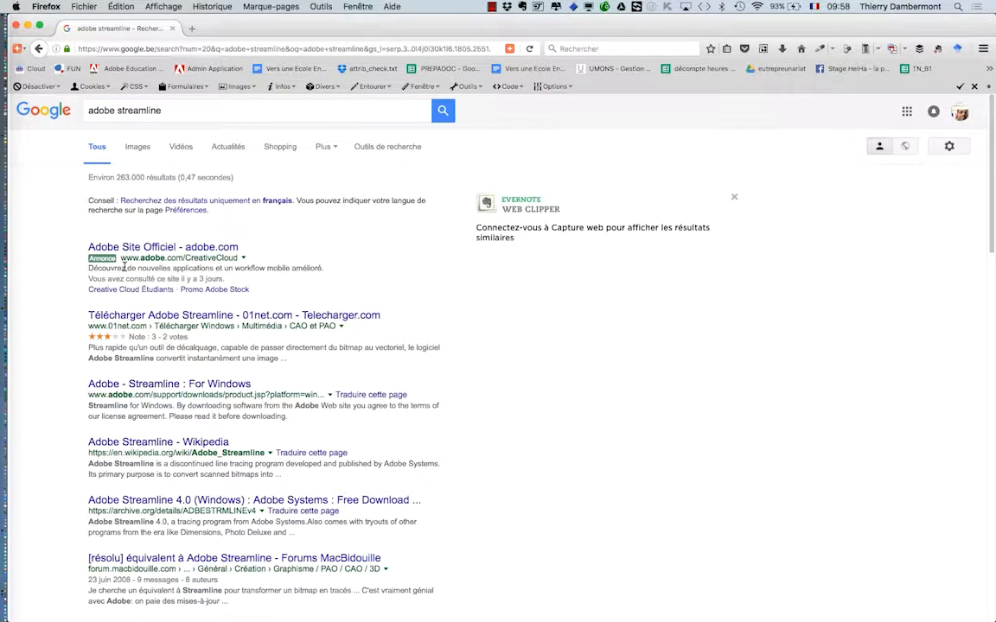
{"action": "left_click", "coordinate": [136, 147]}
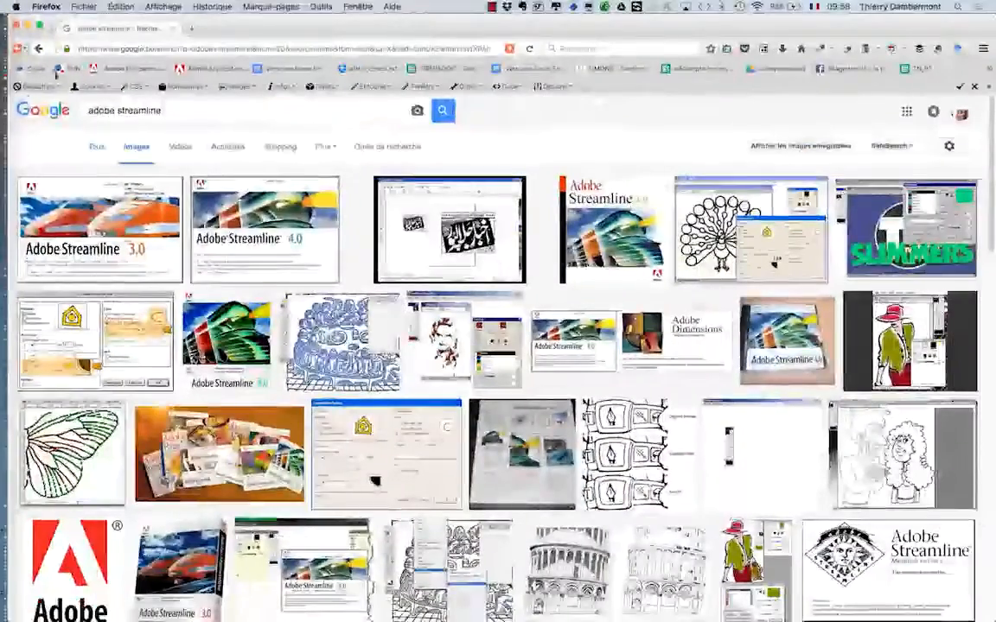
{"action": "left_click", "coordinate": [14, 26]}
{"action": "left_click", "coordinate": [529, 243]}
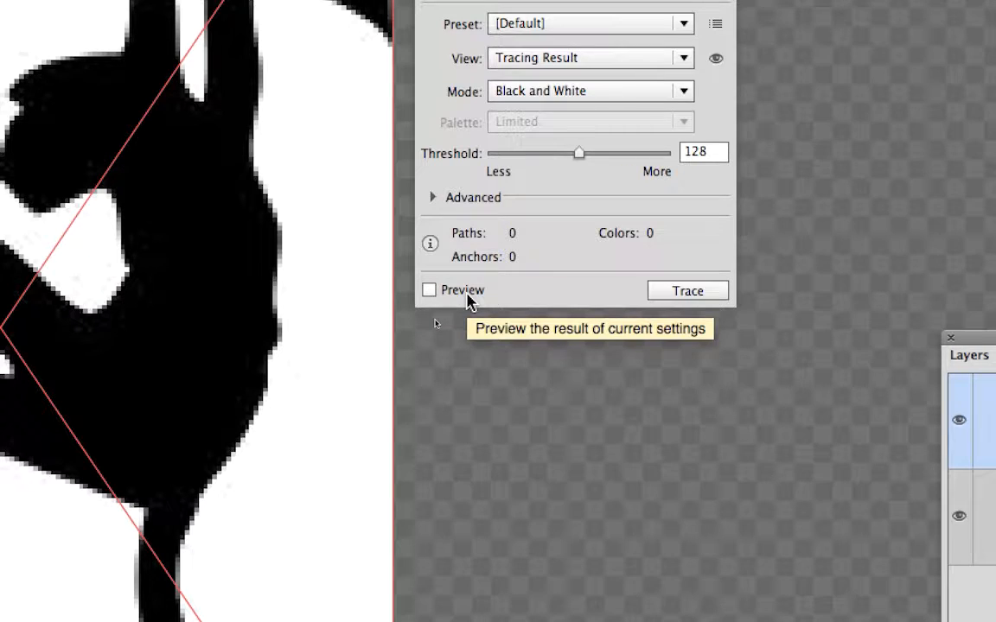
Enable the Image Trace preview with the [Default] preset and examine the traced contour at the monkey's face up close.
{"action": "left_click", "coordinate": [462, 291]}
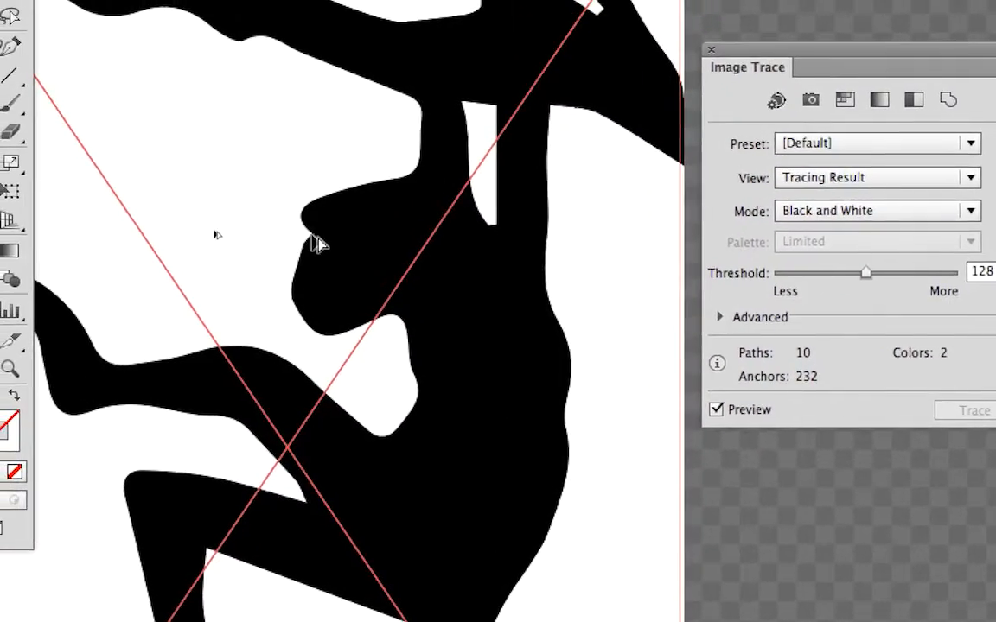
{"action": "scroll", "coordinate": [322, 239], "scroll_direction": "up", "scroll_amount": 10}
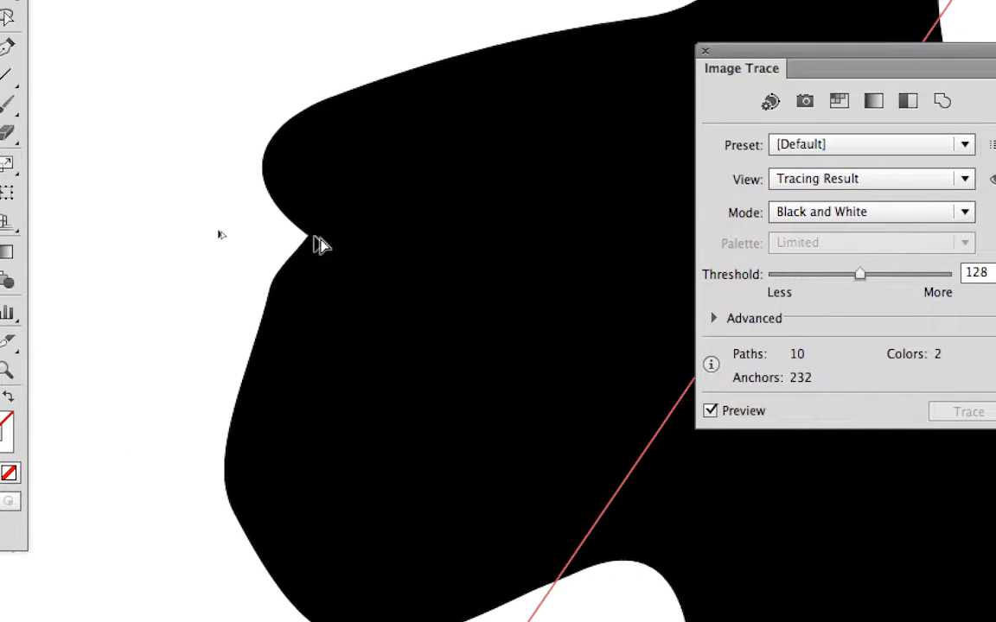
{"action": "scroll", "coordinate": [320, 246], "scroll_direction": "up", "scroll_amount": 5}
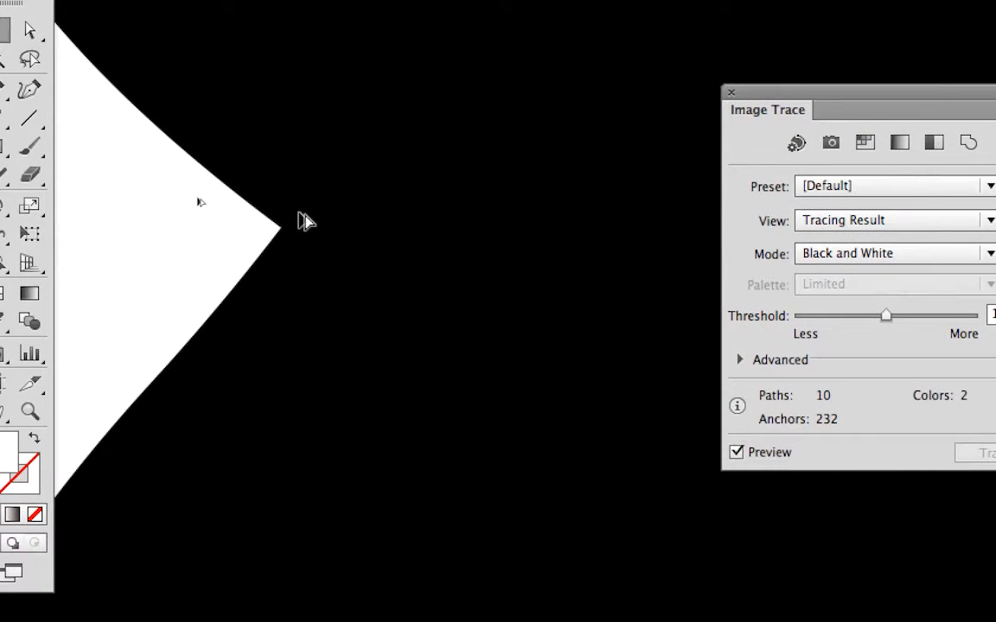
{"action": "scroll", "coordinate": [304, 222], "scroll_direction": "up", "scroll_amount": 3}
{"action": "scroll", "coordinate": [304, 223], "scroll_direction": "down", "scroll_amount": 3}
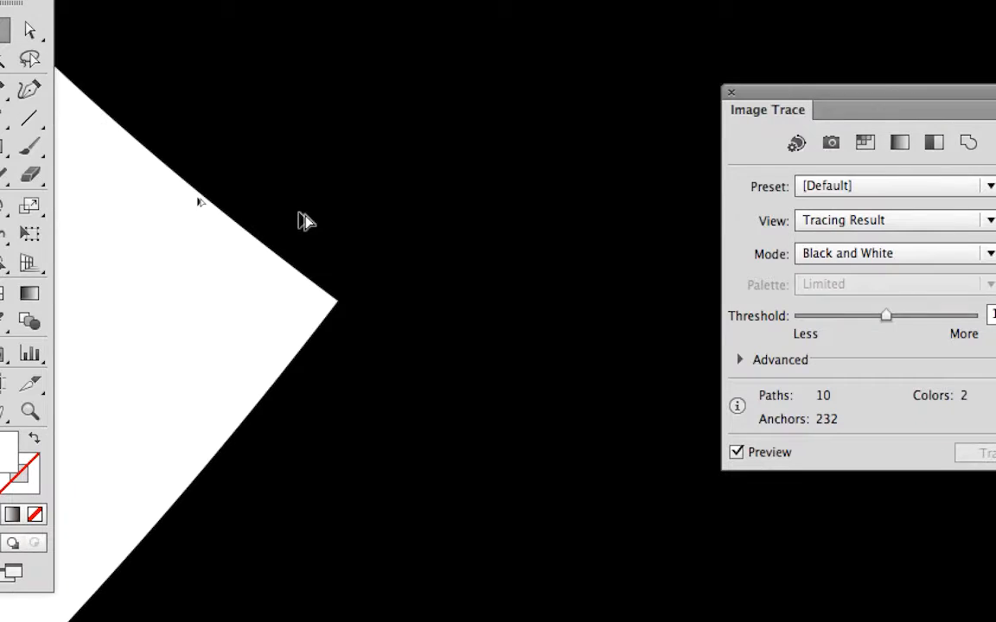
{"action": "scroll", "coordinate": [304, 222], "scroll_direction": "down", "scroll_amount": 10}
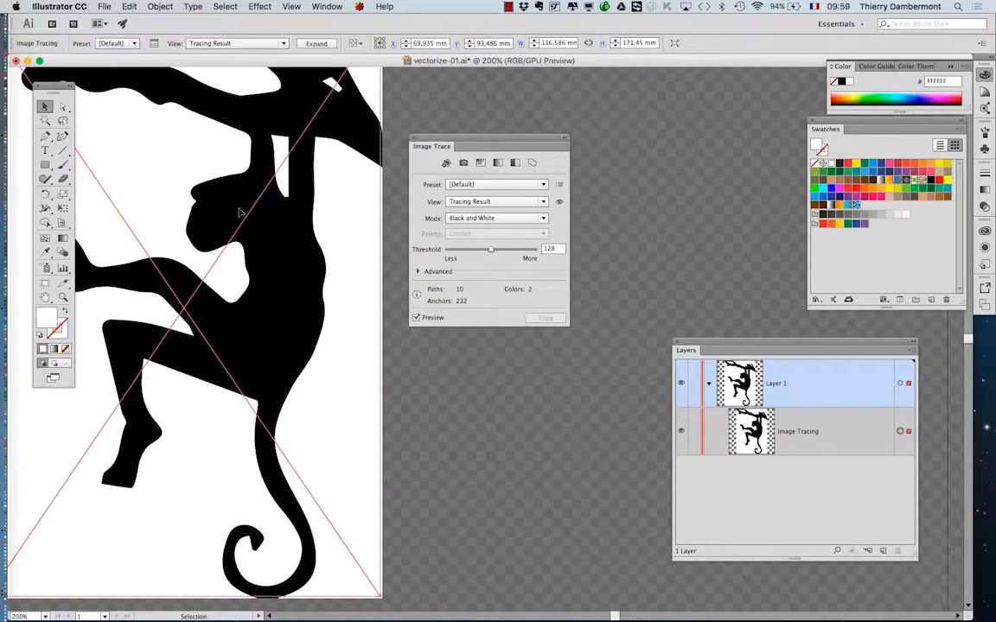
Highlight the Image Tracing item under Layer 1 and park the Layers panel below the Swatches panel.
{"action": "mouse_move", "coordinate": [730, 348]}
{"action": "left_mouse_down"}
{"action": "mouse_move", "coordinate": [671, 291]}
{"action": "mouse_move", "coordinate": [647, 217]}
{"action": "left_mouse_up"}
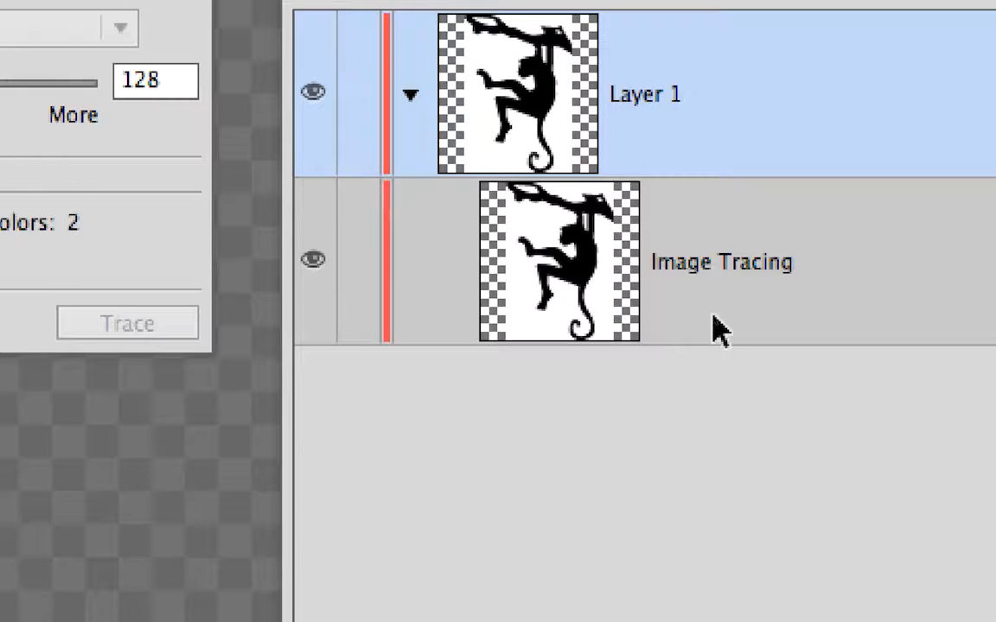
{"action": "left_click", "coordinate": [719, 330]}
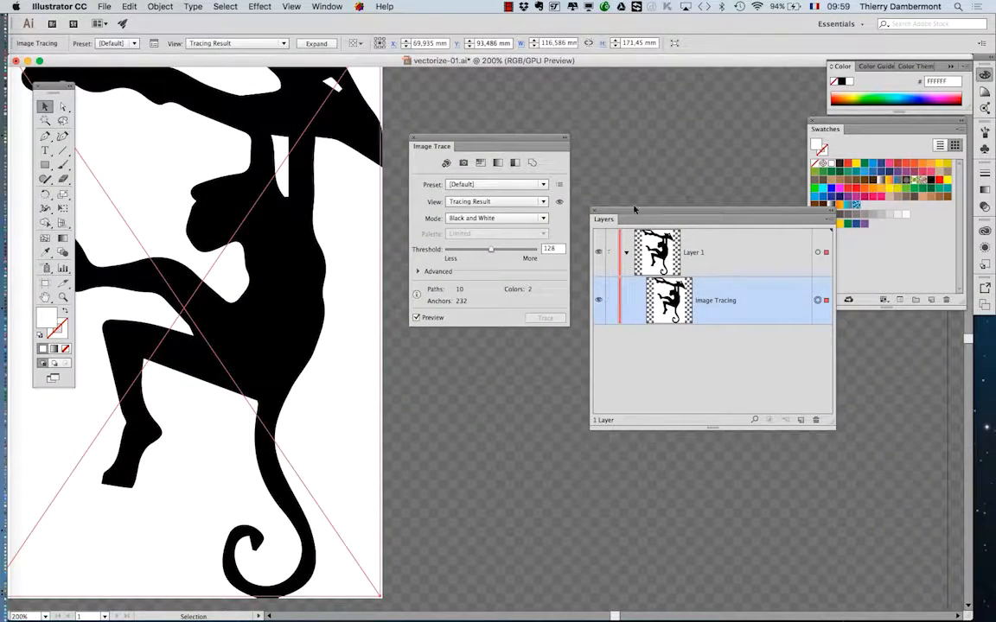
{"action": "left_click_drag", "start_coordinate": [635, 217], "coordinate": [731, 361]}
Bring the monkey's upper body fully into view and reposition the Image Trace panel beside the artboard.
{"action": "left_click_drag", "start_coordinate": [482, 141], "coordinate": [538, 182]}
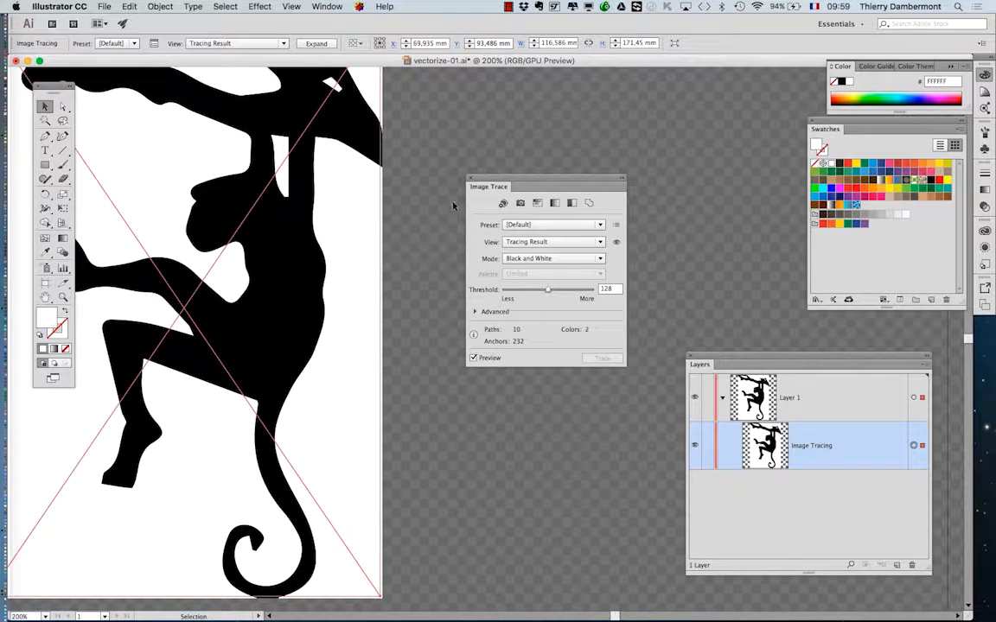
{"action": "left_click_drag", "start_coordinate": [538, 183], "coordinate": [614, 198]}
{"action": "left_click_drag", "start_coordinate": [293, 235], "coordinate": [382, 297]}
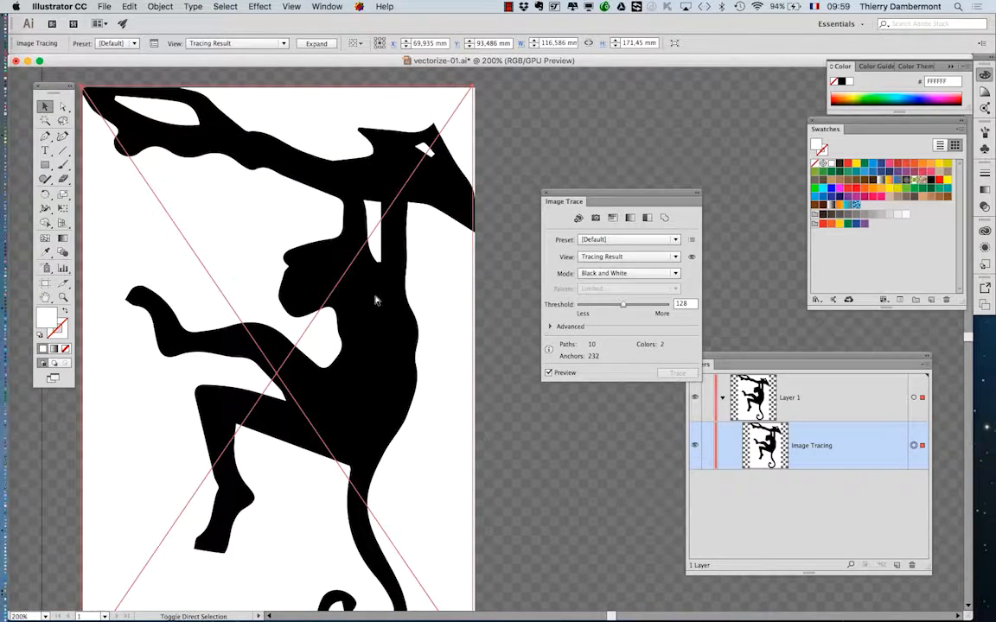
{"action": "left_click_drag", "start_coordinate": [591, 197], "coordinate": [543, 135]}
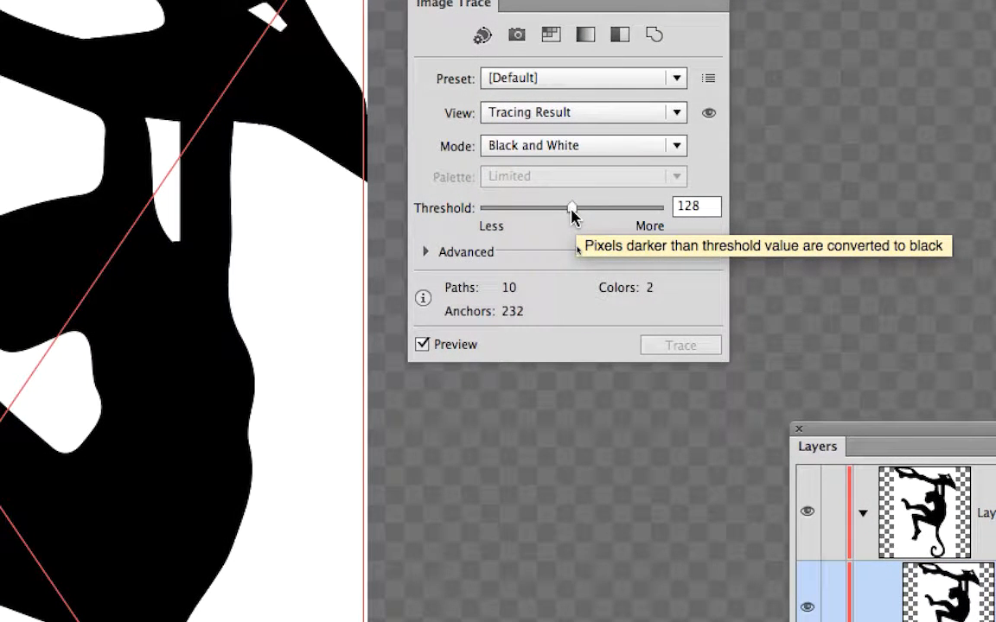
Try black-and-white tracing Threshold values of 58, 42, 108 and 170 on the monkey.
{"action": "mouse_move", "coordinate": [571, 215]}
{"action": "left_mouse_down"}
{"action": "mouse_move", "coordinate": [501, 215]}
{"action": "mouse_move", "coordinate": [637, 214]}
{"action": "mouse_move", "coordinate": [543, 209]}
{"action": "left_mouse_up"}
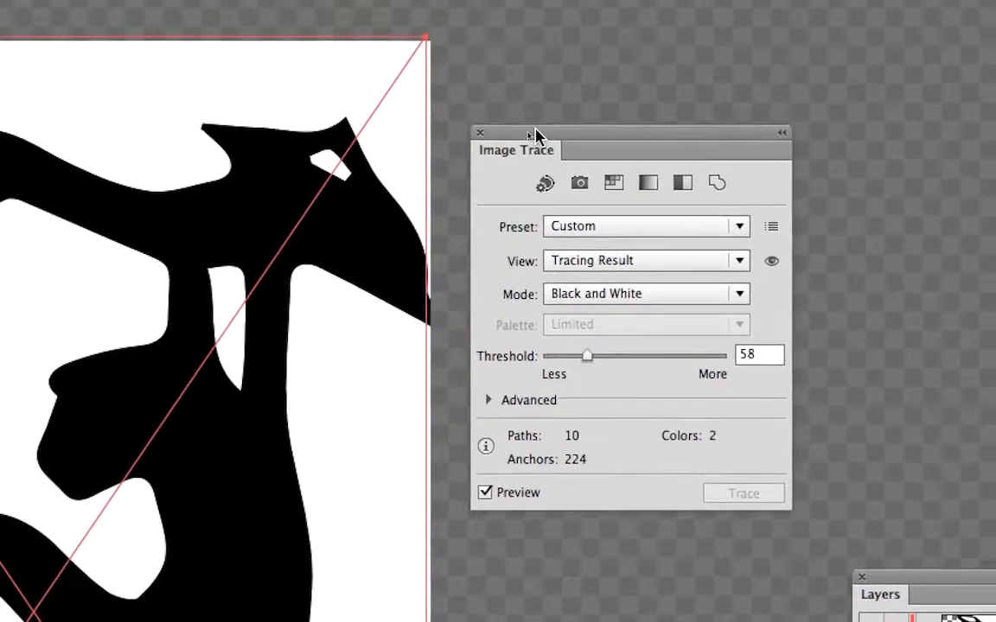
{"action": "left_click_drag", "start_coordinate": [533, 133], "coordinate": [484, 154]}
{"action": "left_click_drag", "start_coordinate": [540, 379], "coordinate": [529, 380]}
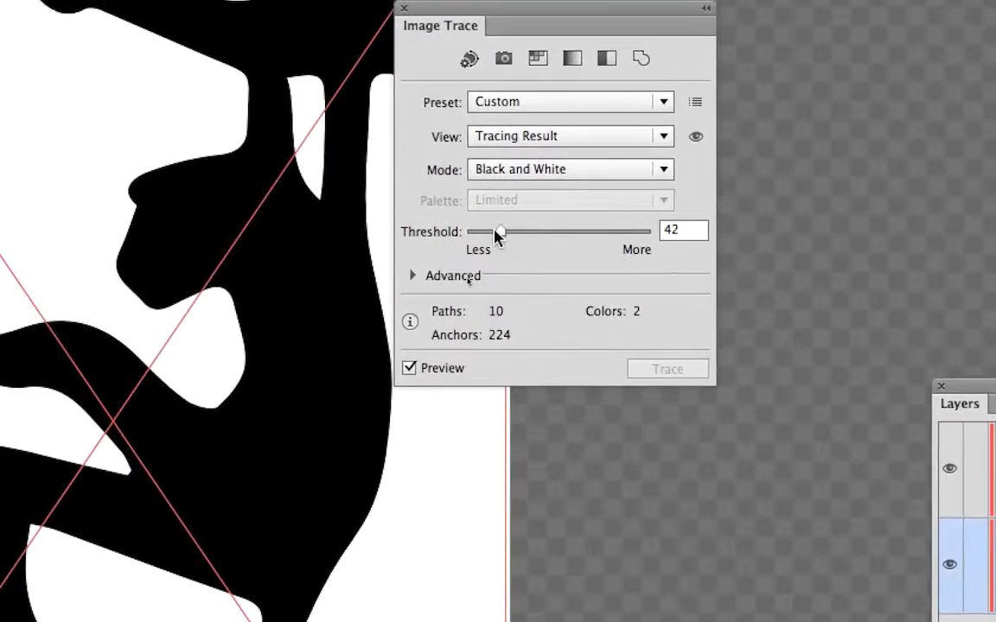
{"action": "left_click_drag", "start_coordinate": [497, 234], "coordinate": [521, 238]}
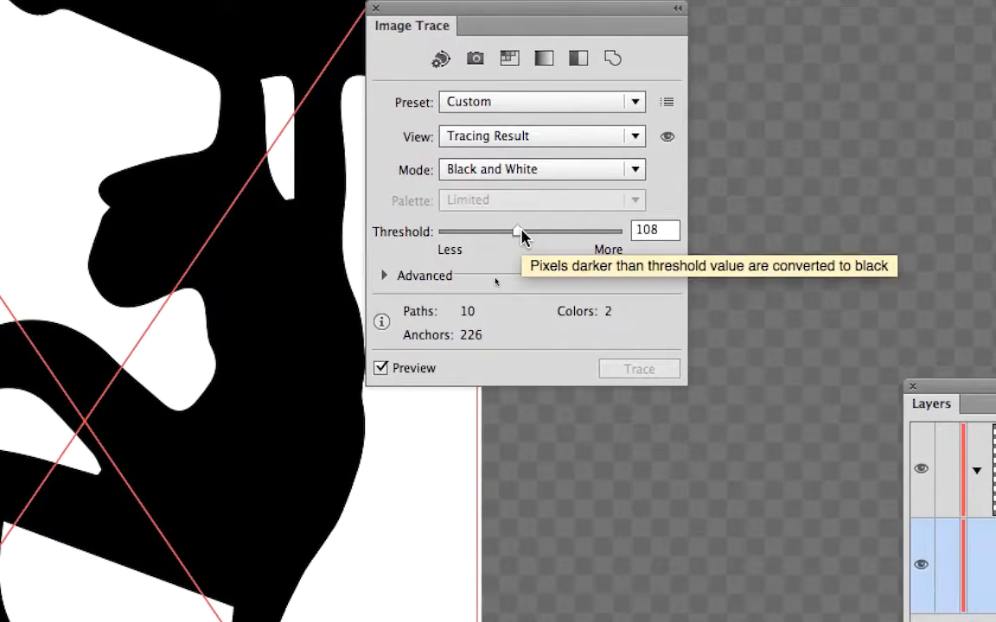
{"action": "left_click_drag", "start_coordinate": [521, 238], "coordinate": [552, 236]}
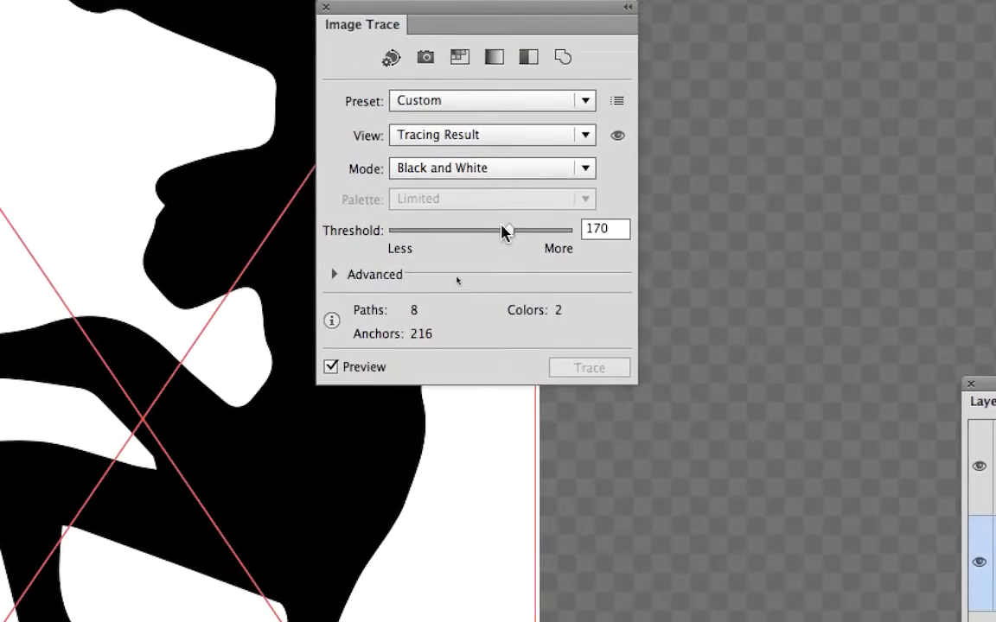
Set the tracing Threshold to 44 and move the Image Trace panel aside to compare the monkey's contour.
{"action": "mouse_move", "coordinate": [557, 224]}
{"action": "left_mouse_down"}
{"action": "mouse_move", "coordinate": [572, 224]}
{"action": "mouse_move", "coordinate": [439, 229]}
{"action": "mouse_move", "coordinate": [475, 232]}
{"action": "left_mouse_up"}
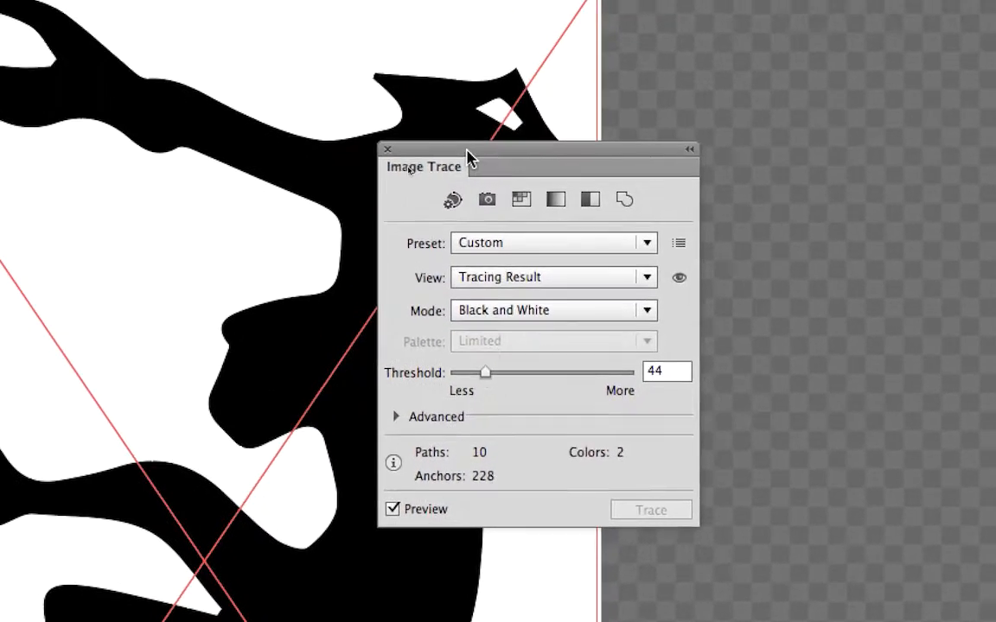
{"action": "left_click_drag", "start_coordinate": [456, 16], "coordinate": [721, 69]}
{"action": "left_click_drag", "start_coordinate": [558, 172], "coordinate": [559, 173]}
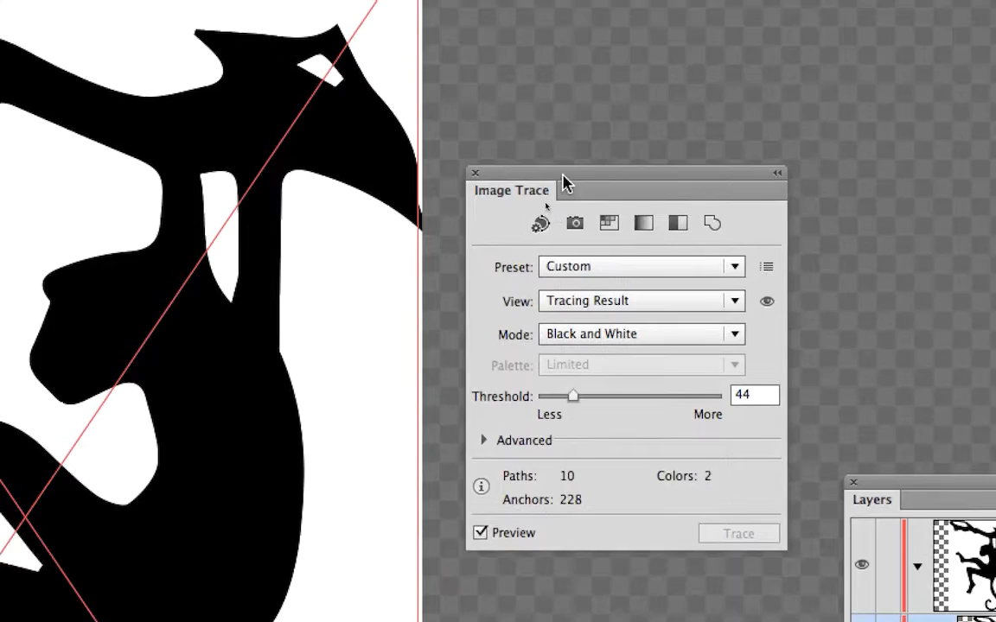
{"action": "left_click_drag", "start_coordinate": [552, 95], "coordinate": [438, 38]}
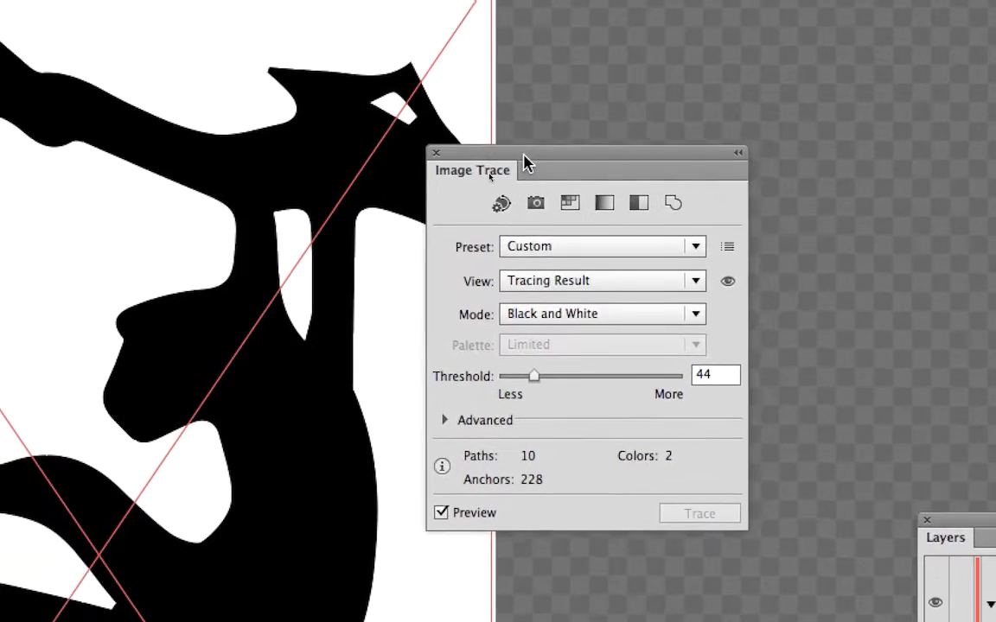
Expand the Advanced tracing options, enable Ignore White, and reposition the Image Trace panel beside the monkey.
{"action": "left_click", "coordinate": [479, 267]}
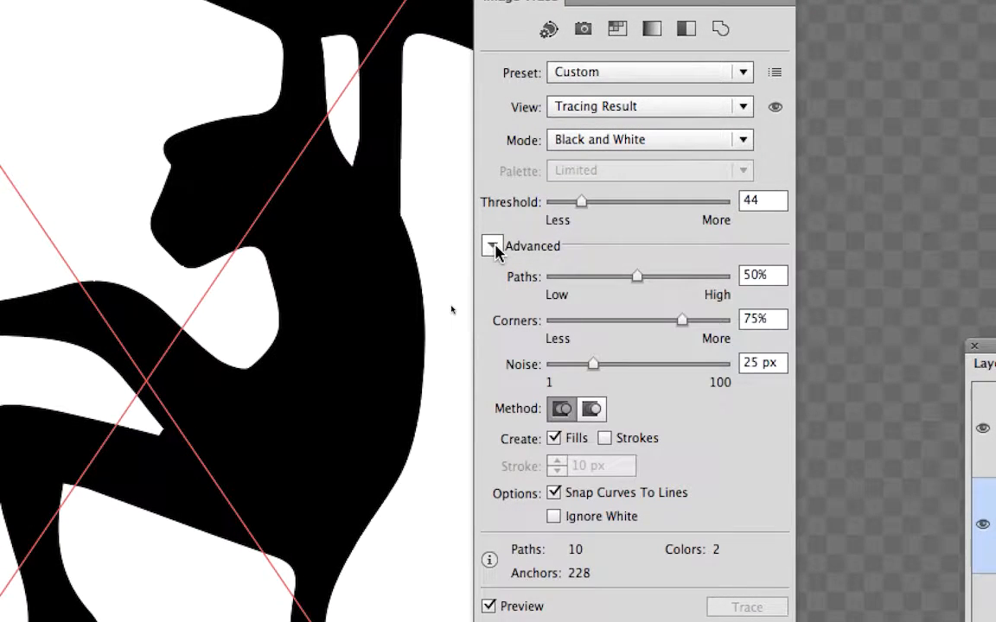
{"action": "left_click", "coordinate": [494, 248]}
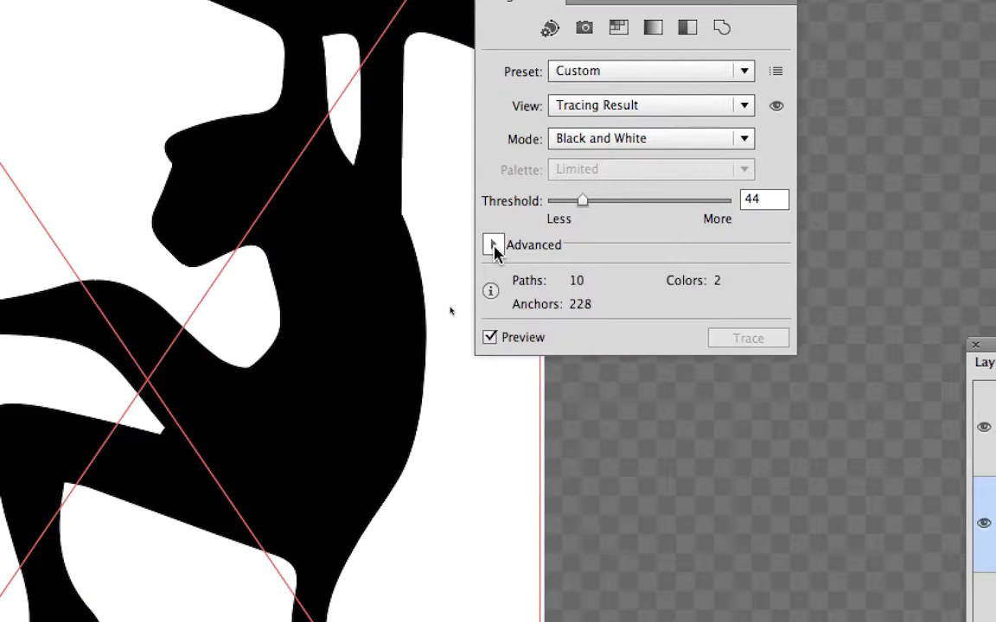
{"action": "left_click", "coordinate": [494, 248]}
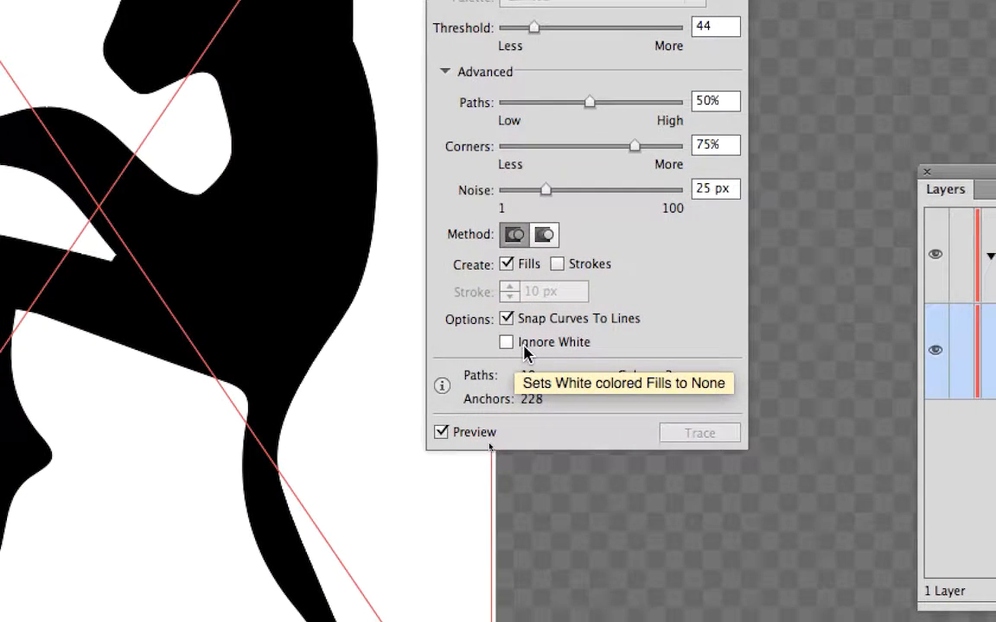
{"action": "left_click", "coordinate": [524, 346]}
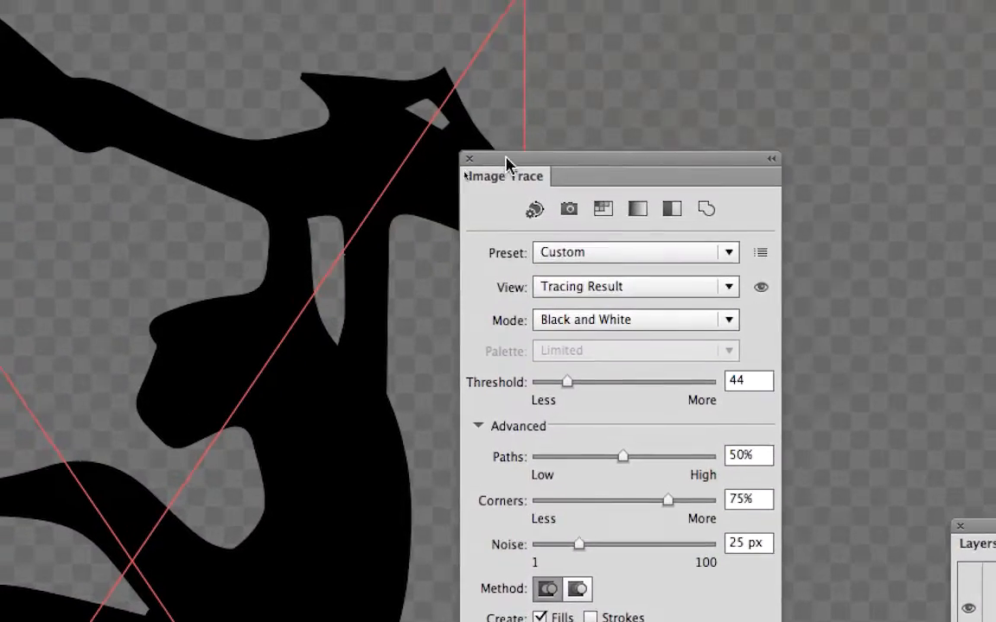
{"action": "left_click_drag", "start_coordinate": [507, 157], "coordinate": [653, 171]}
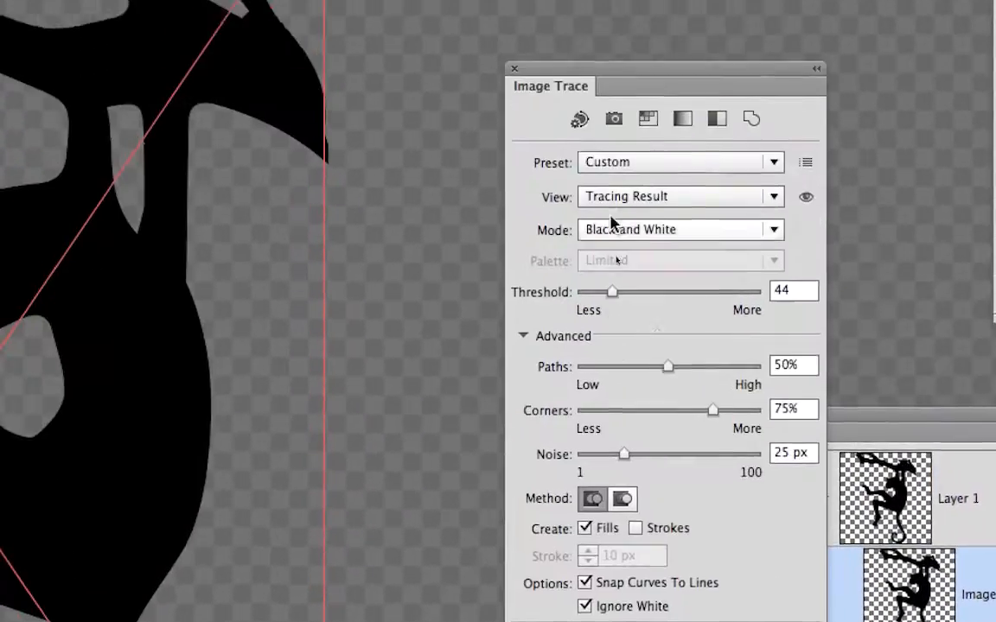
{"action": "left_click_drag", "start_coordinate": [563, 66], "coordinate": [463, 56]}
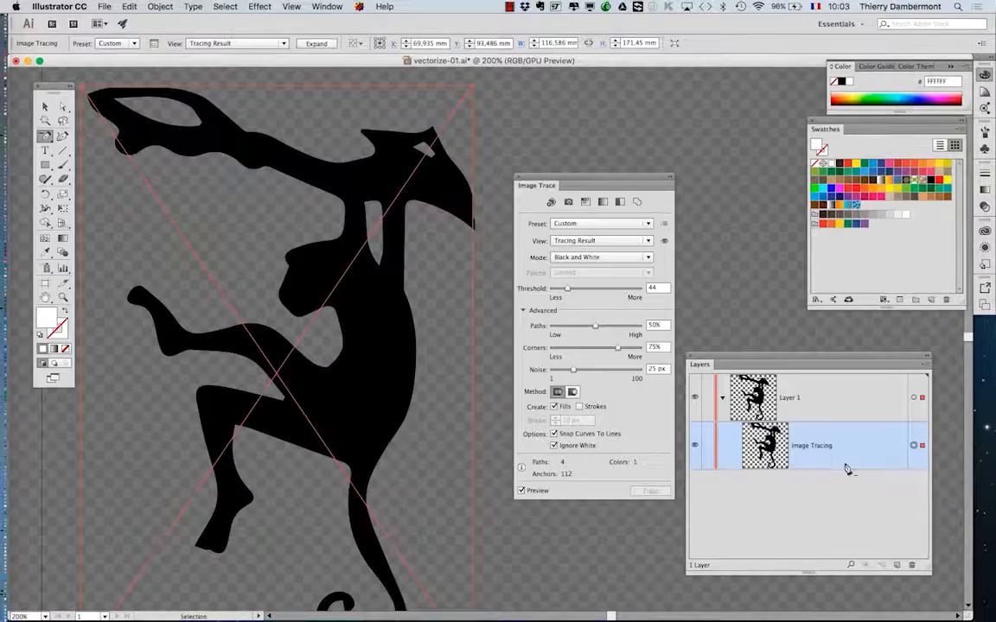
Save the traced document as a new version named vectorize-02.ai in the B1K1 AI start folder with Illustrator CC options.
{"action": "left_click", "coordinate": [104, 6]}
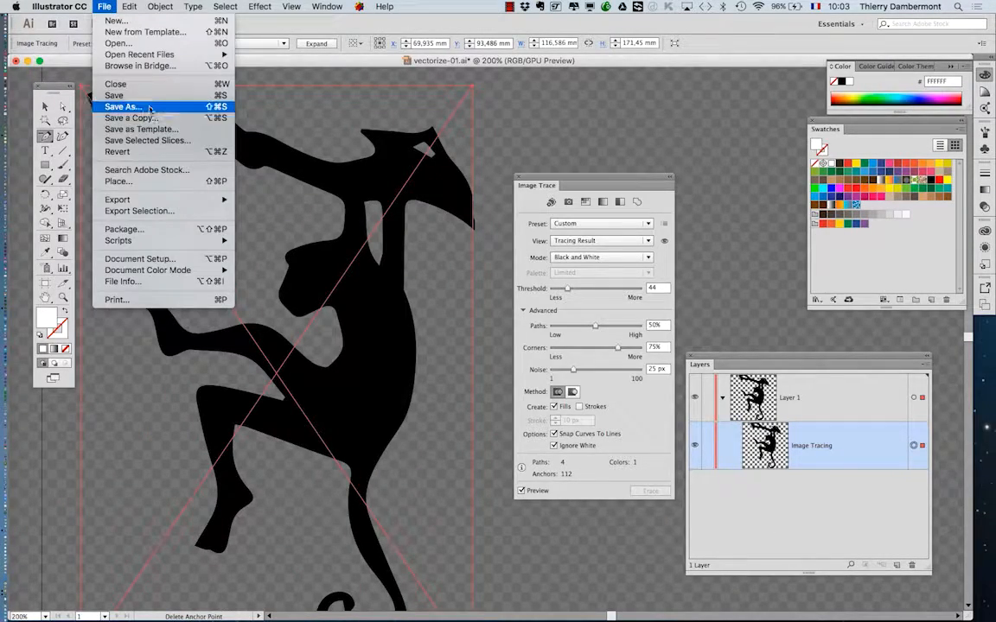
{"action": "left_click", "coordinate": [122, 107]}
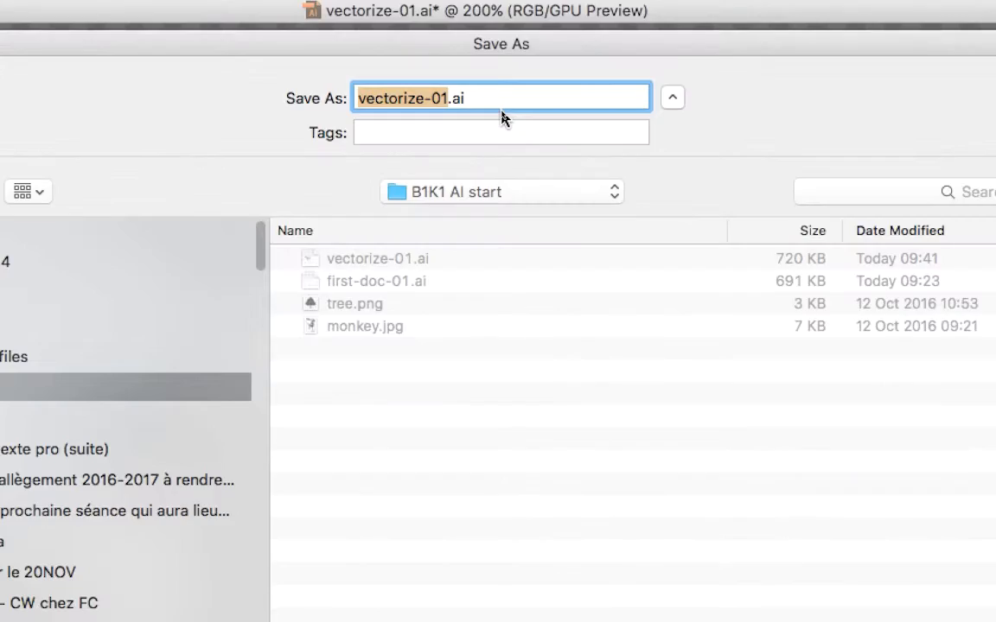
{"action": "left_click", "coordinate": [473, 104]}
{"action": "key", "text": "BackSpace"}
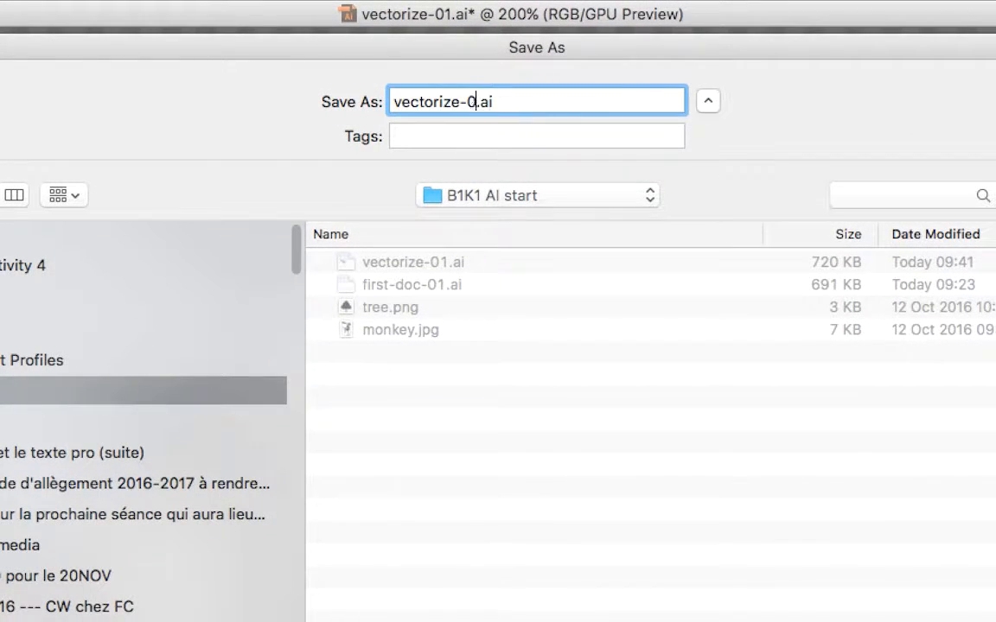
{"action": "type", "text": "2"}
{"action": "key", "text": "Return"}
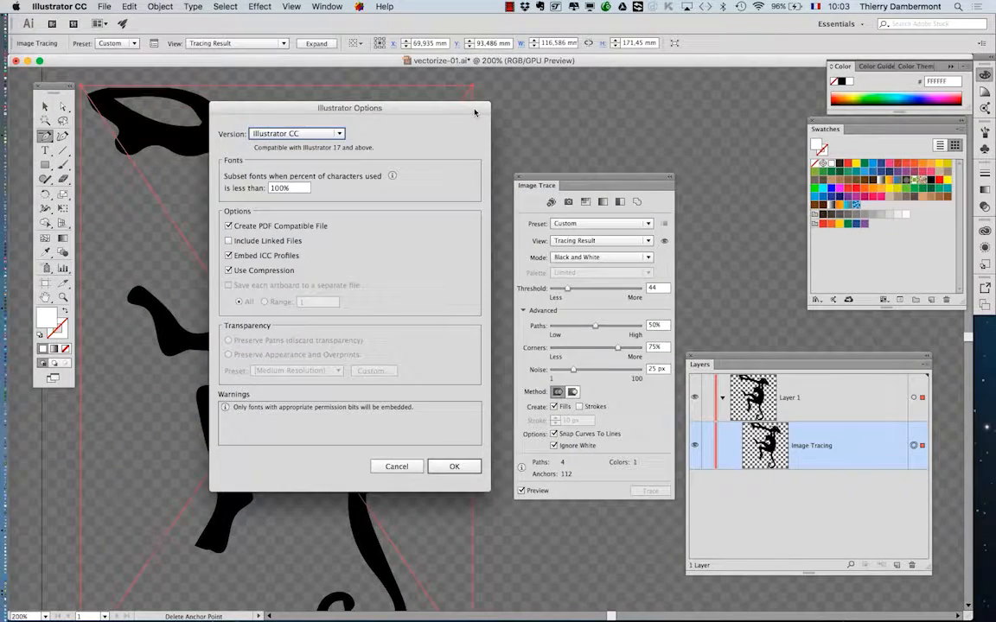
{"action": "left_click", "coordinate": [454, 467]}
{"action": "left_click", "coordinate": [99, 6]}
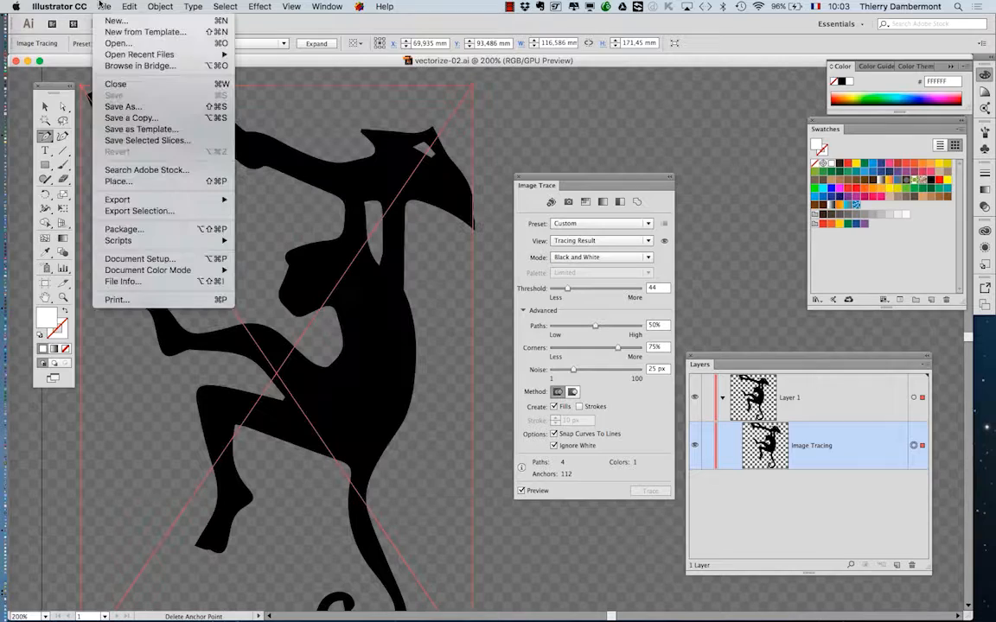
Save the traced document as a new version named vectorize-03.ai in the B1K1 AI start folder.
{"action": "left_click", "coordinate": [121, 106]}
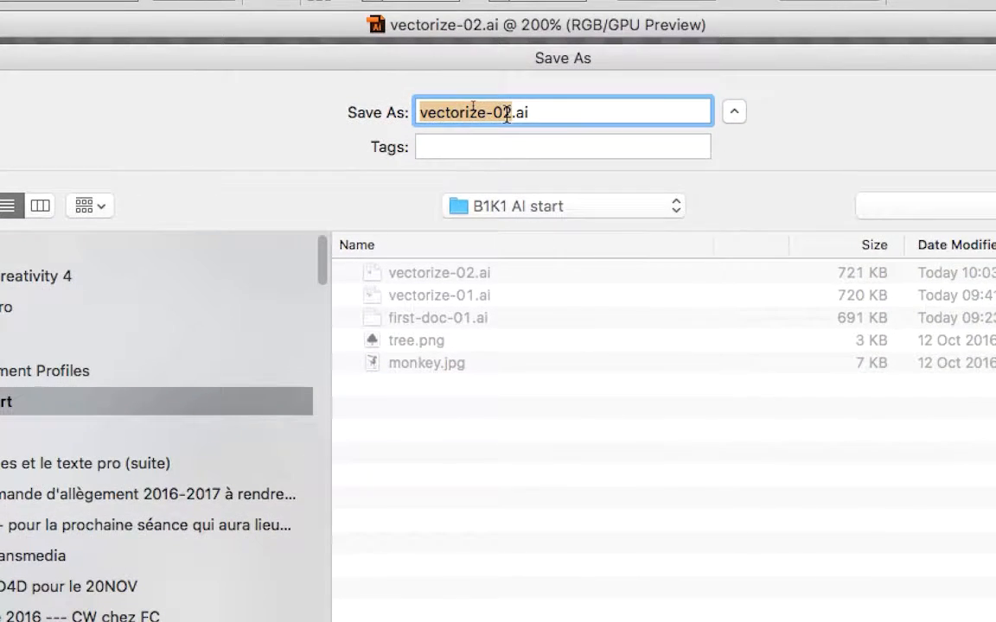
{"action": "left_click", "coordinate": [469, 103]}
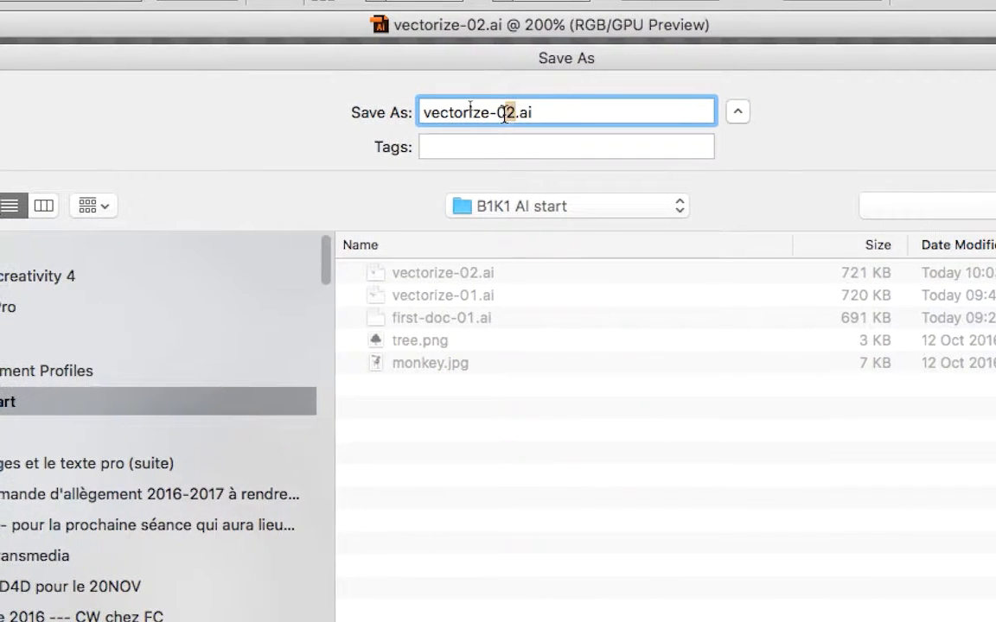
{"action": "key", "text": "BackSpace"}
{"action": "type", "text": "3"}
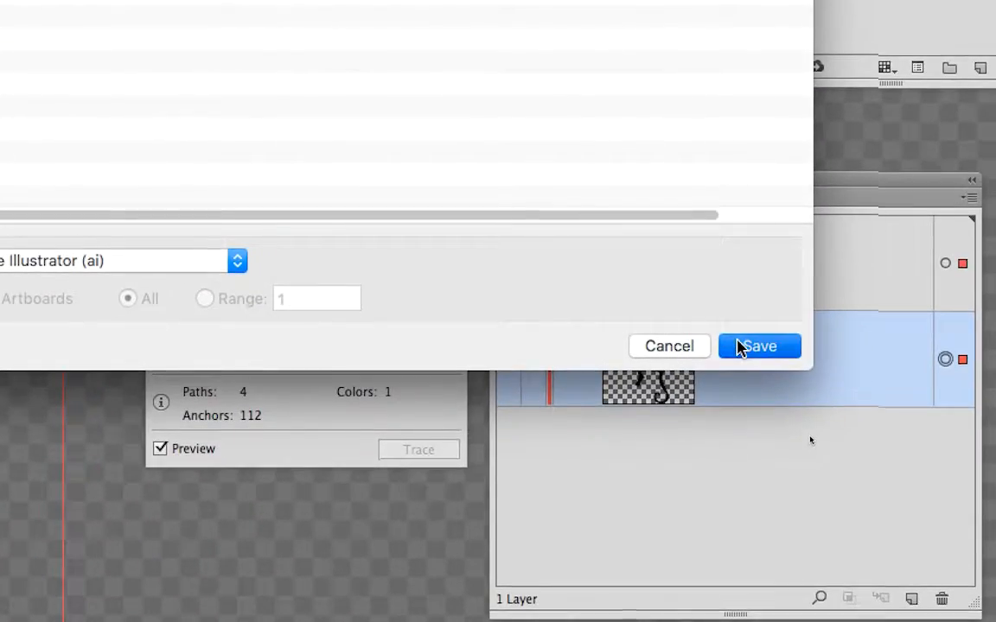
{"action": "left_click", "coordinate": [739, 345]}
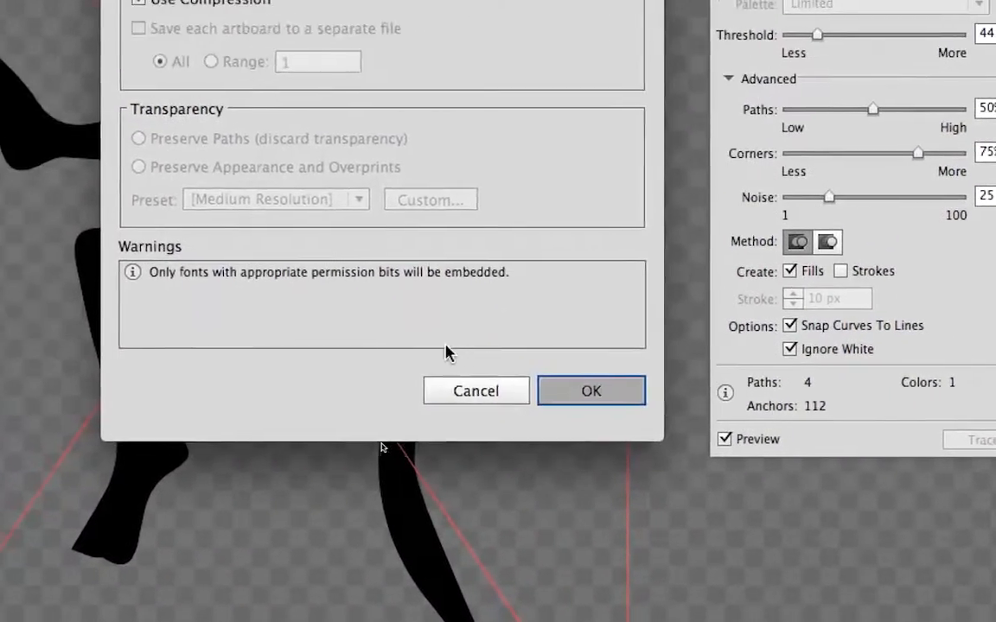
{"action": "key", "text": "Return"}
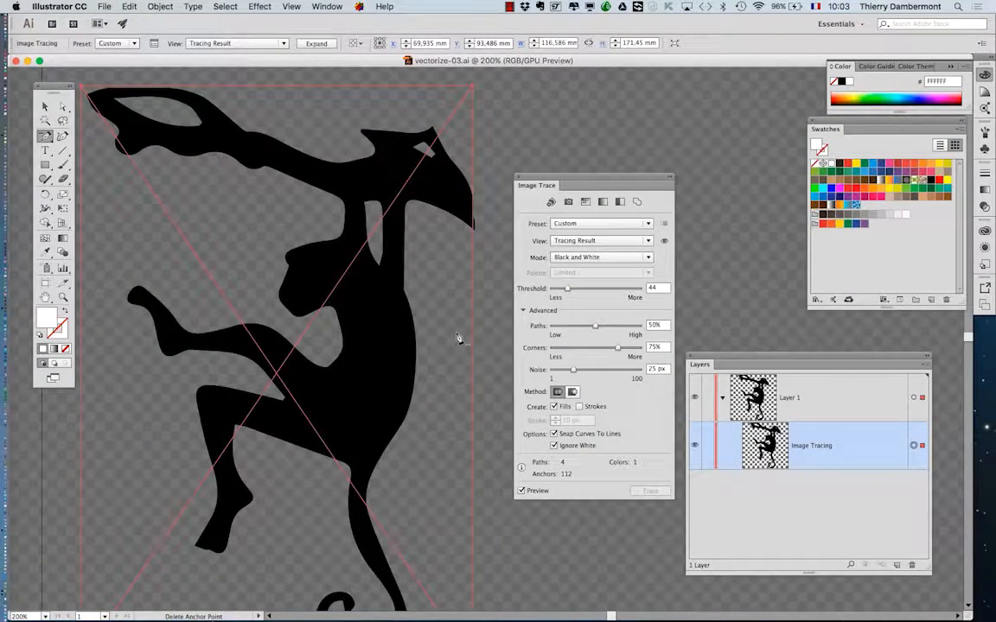
Expand the monkey's image tracing into editable vector paths.
{"action": "scroll", "coordinate": [451, 338], "scroll_direction": "down", "scroll_amount": 1}
{"action": "key", "text": "minus"}
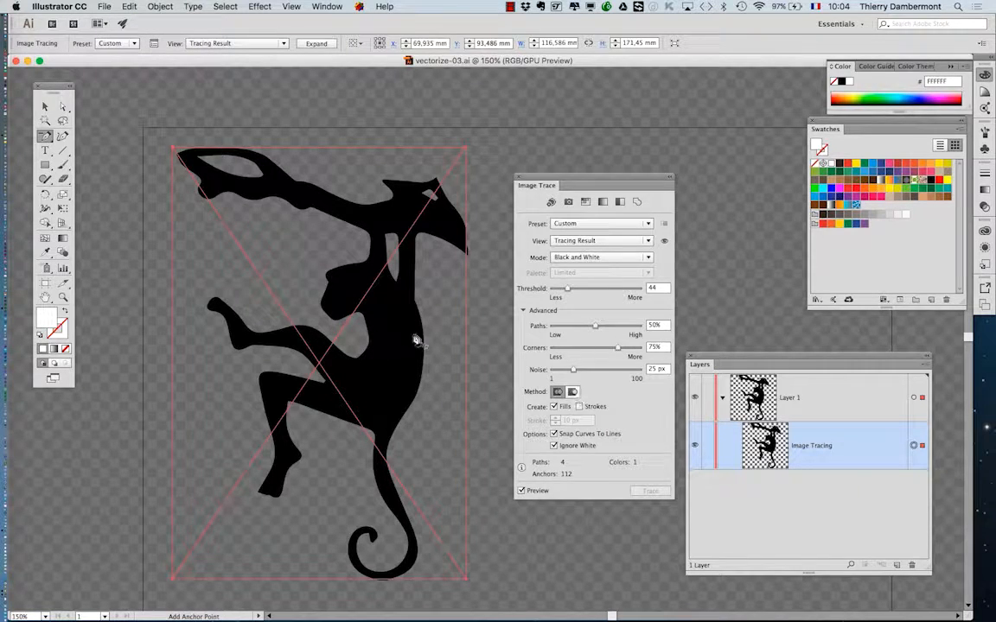
{"action": "scroll", "coordinate": [421, 344], "scroll_direction": "up", "scroll_amount": 5}
{"action": "scroll", "coordinate": [422, 344], "scroll_direction": "down", "scroll_amount": 2}
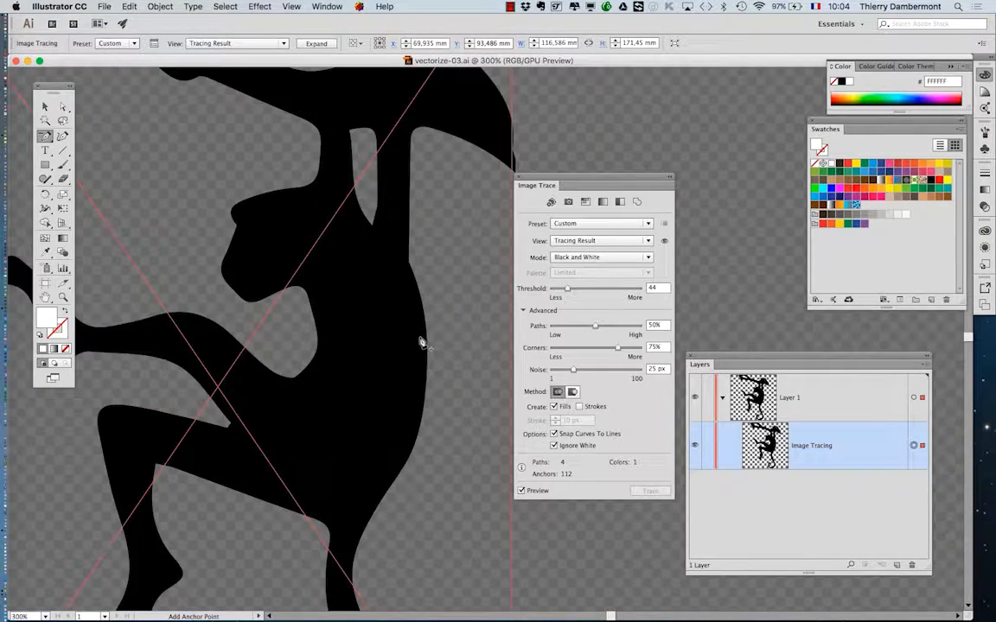
{"action": "scroll", "coordinate": [422, 344], "scroll_direction": "down", "scroll_amount": 1}
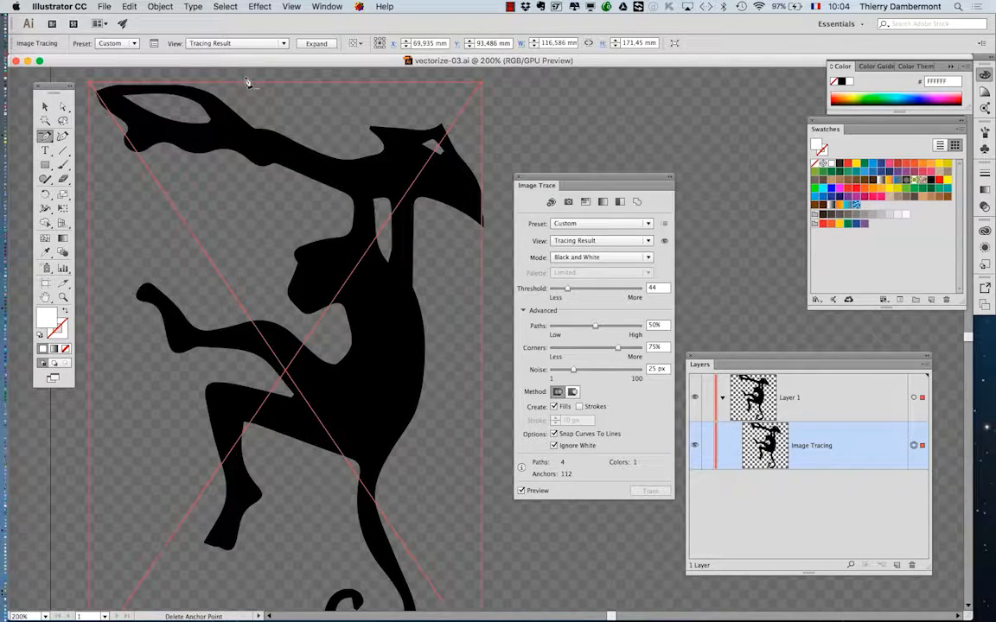
{"action": "left_click", "coordinate": [160, 7]}
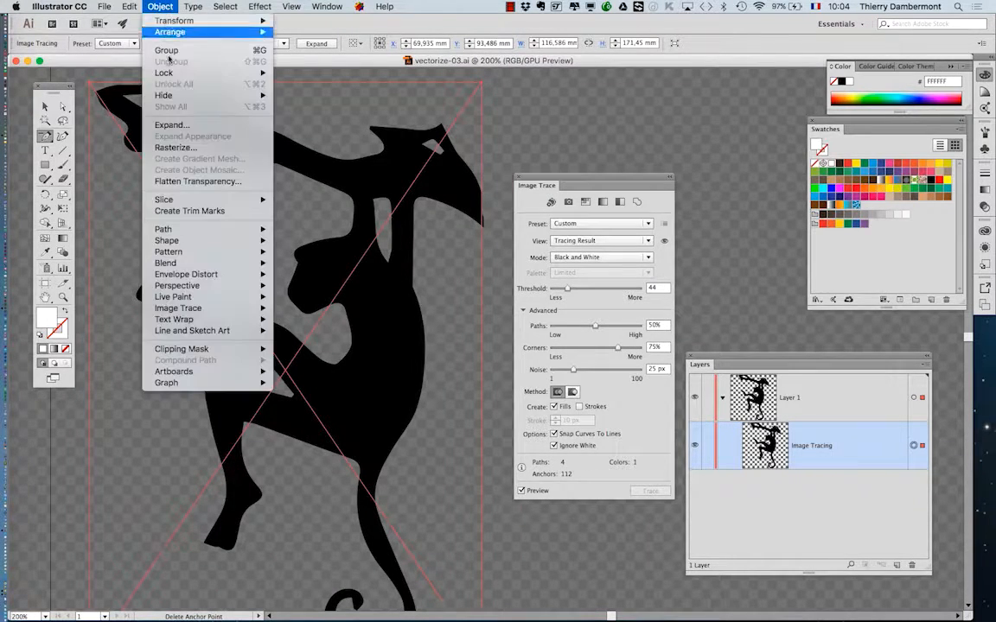
{"action": "mouse_move", "coordinate": [177, 309]}
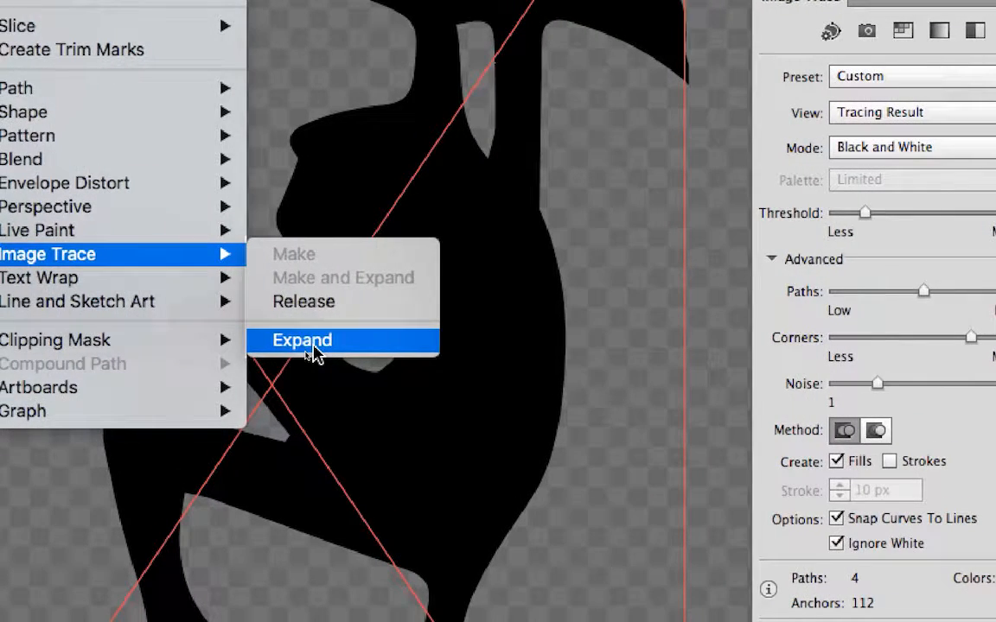
{"action": "left_click", "coordinate": [310, 346]}
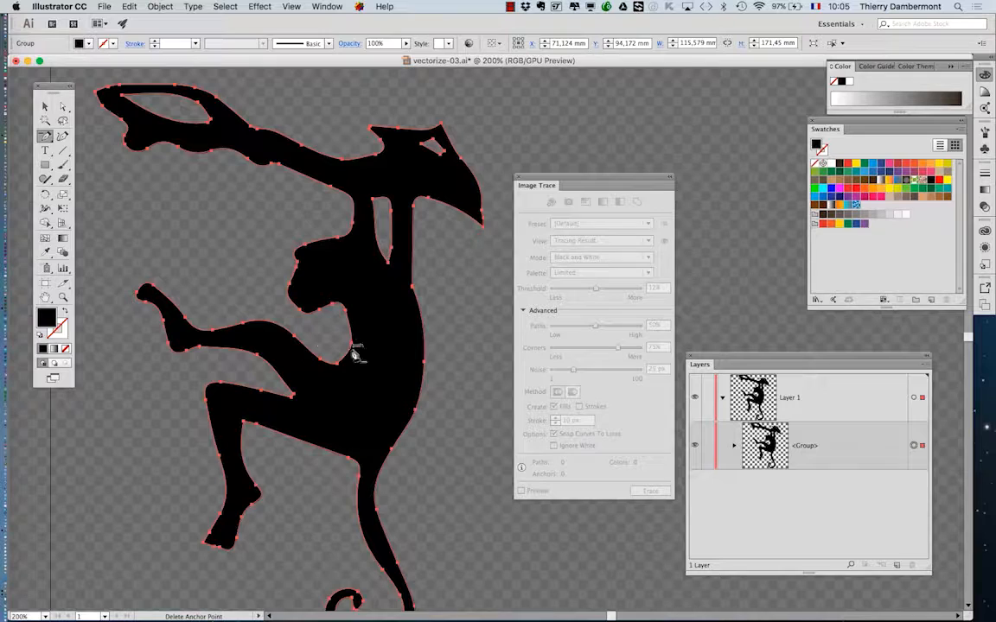
Move the Image Trace panel away from the expanded monkey and close the panel.
{"action": "key", "text": "plus"}
{"action": "key", "text": "super+minus"}
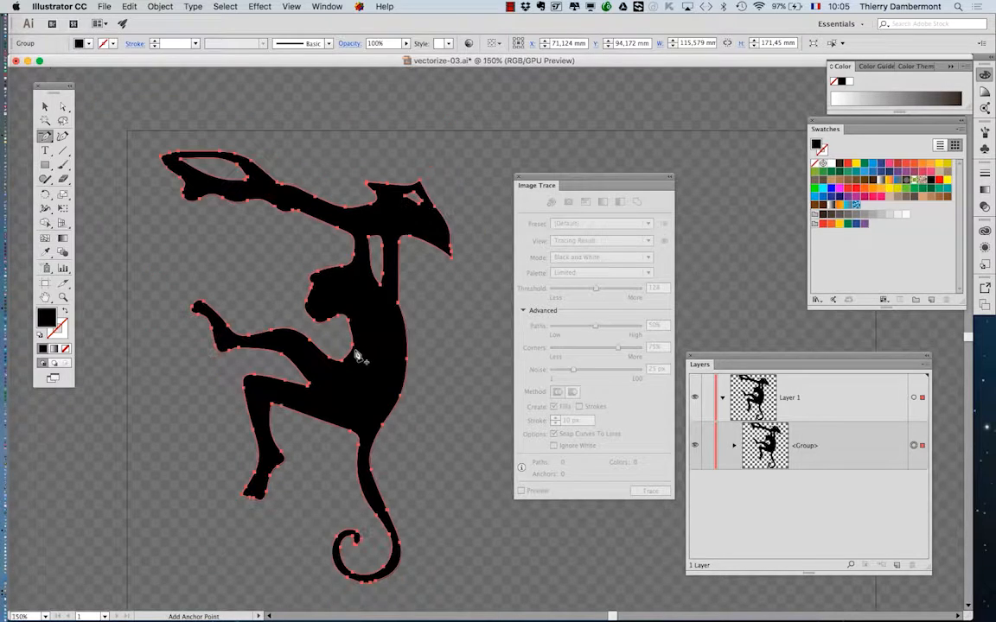
{"action": "key", "text": "minus"}
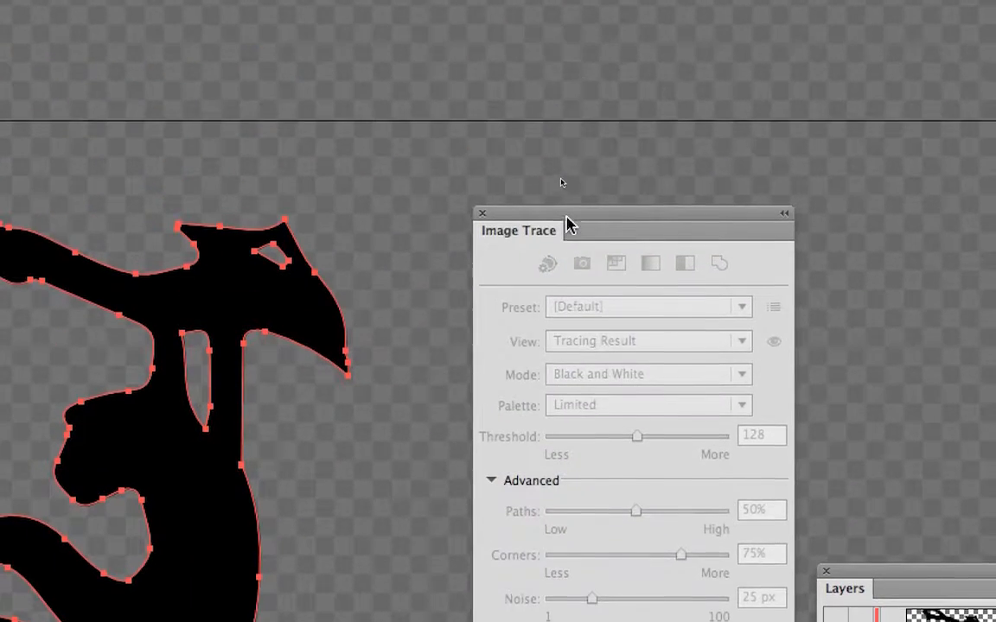
{"action": "left_click_drag", "start_coordinate": [560, 212], "coordinate": [473, 146]}
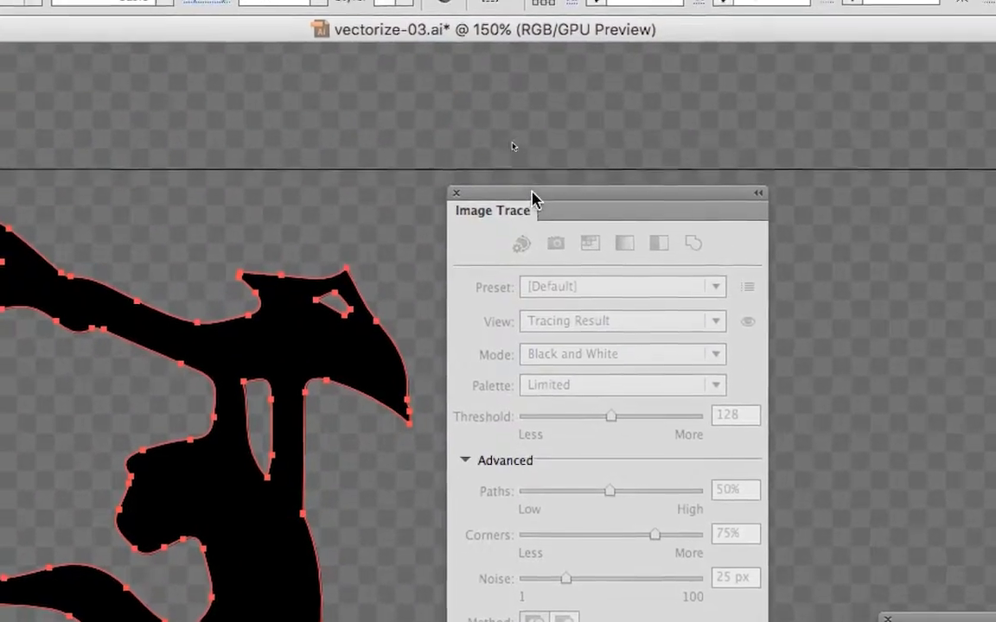
{"action": "left_click_drag", "start_coordinate": [531, 187], "coordinate": [568, 69]}
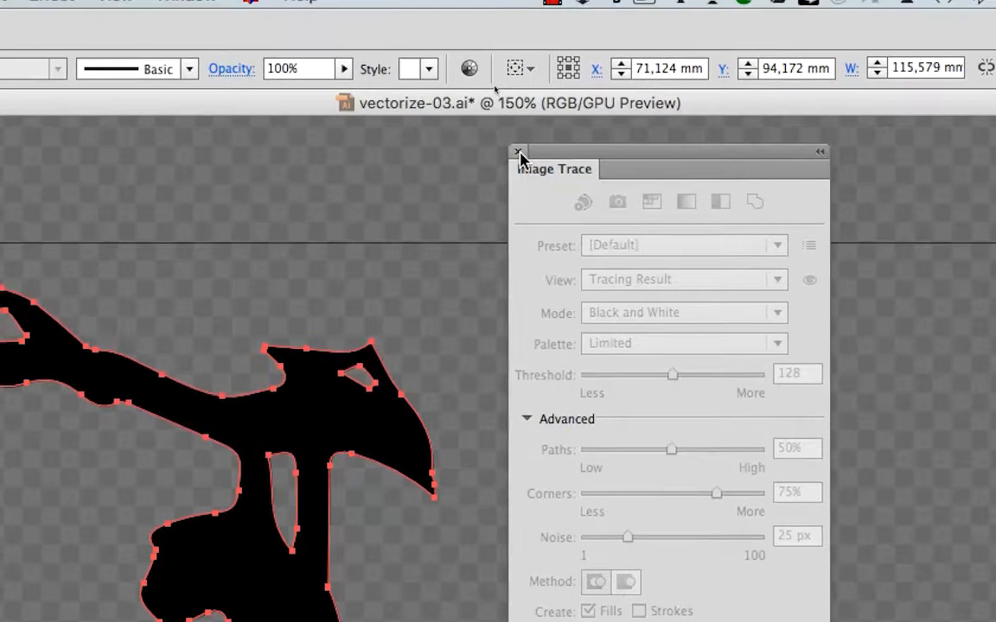
{"action": "left_click", "coordinate": [518, 151]}
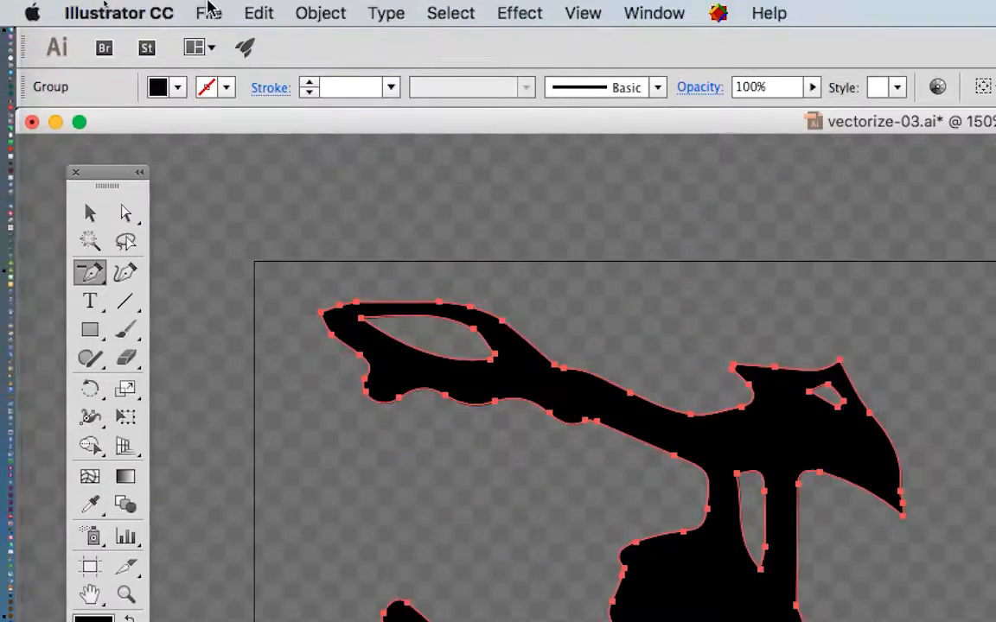
Save the expanded artwork as a new version named vectorize-04.ai in the B1K1 AI start folder.
{"action": "left_click", "coordinate": [202, 12]}
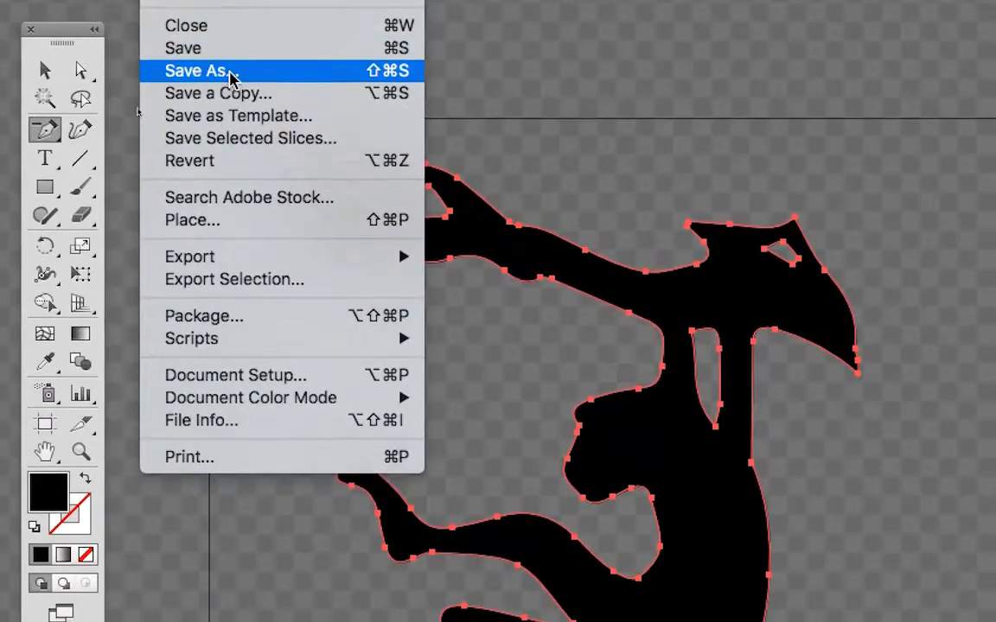
{"action": "left_click", "coordinate": [228, 71]}
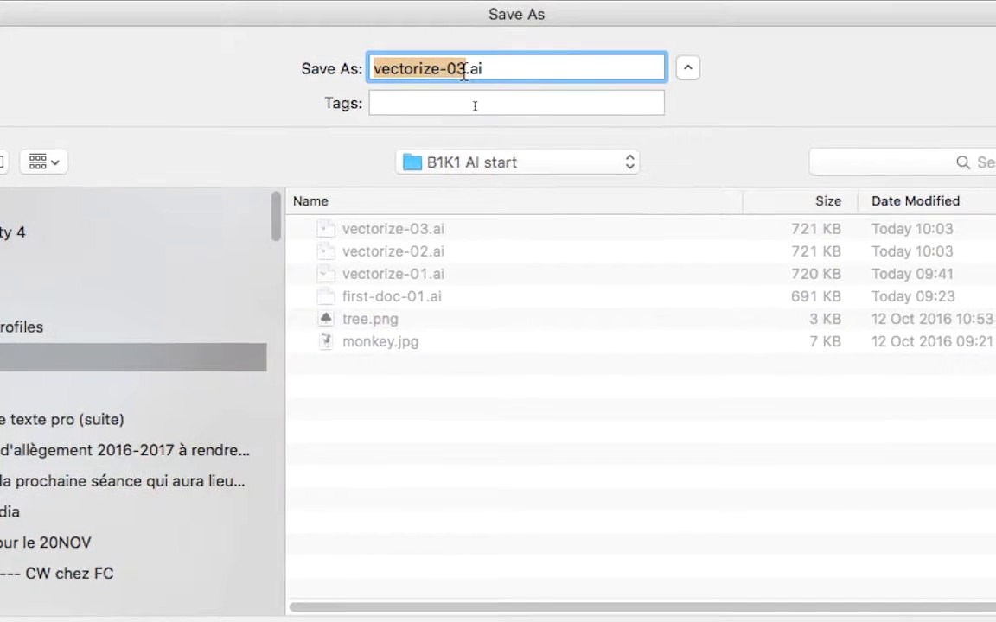
{"action": "left_click", "coordinate": [464, 71]}
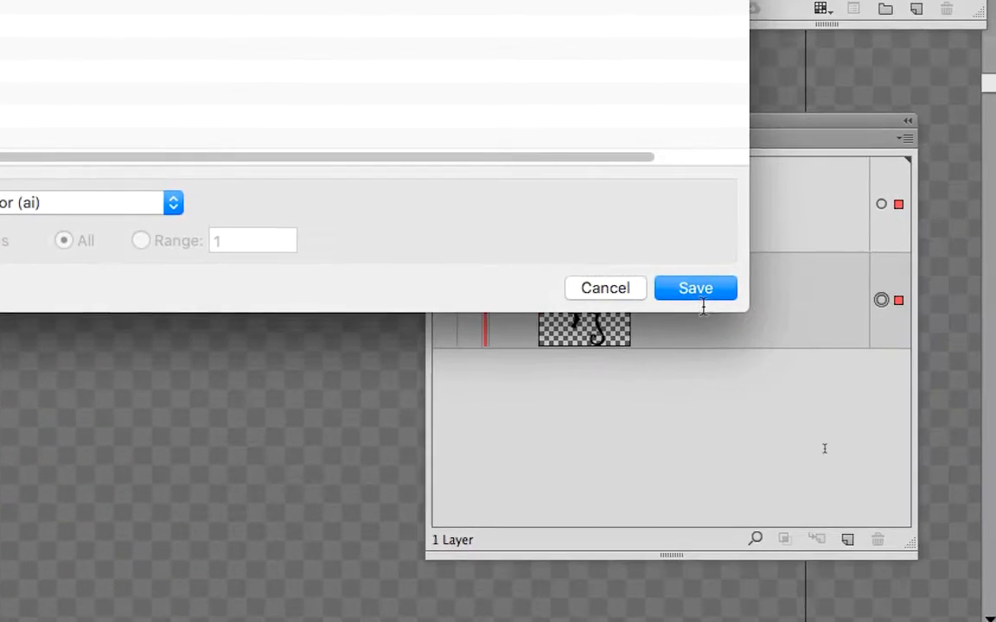
{"action": "left_click", "coordinate": [696, 289]}
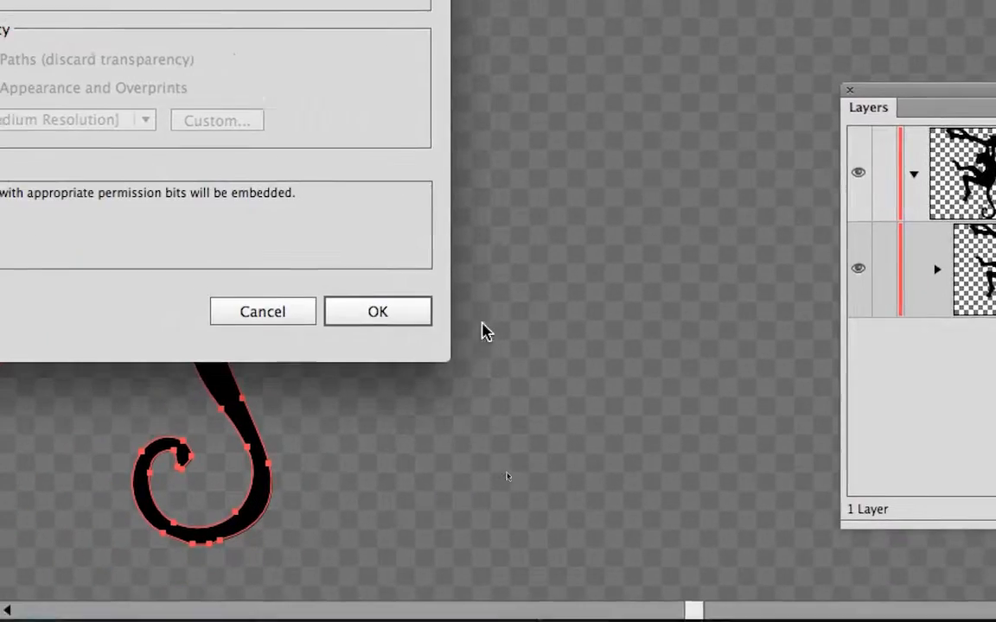
{"action": "left_click", "coordinate": [8, 350]}
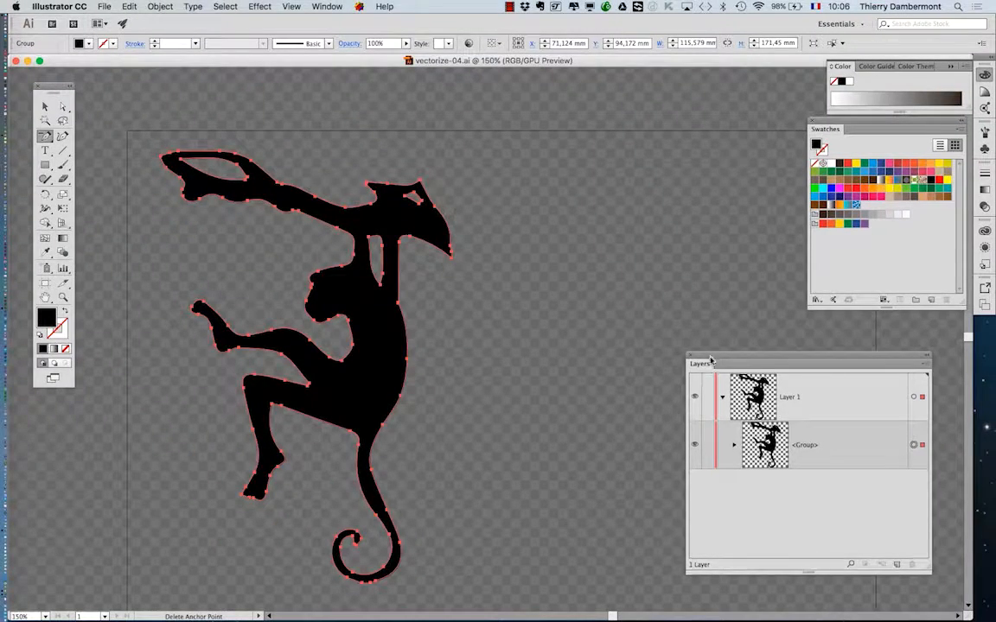
Place the Layers panel beside the monkey and expand its group down to the compound path.
{"action": "left_click_drag", "start_coordinate": [705, 364], "coordinate": [506, 183]}
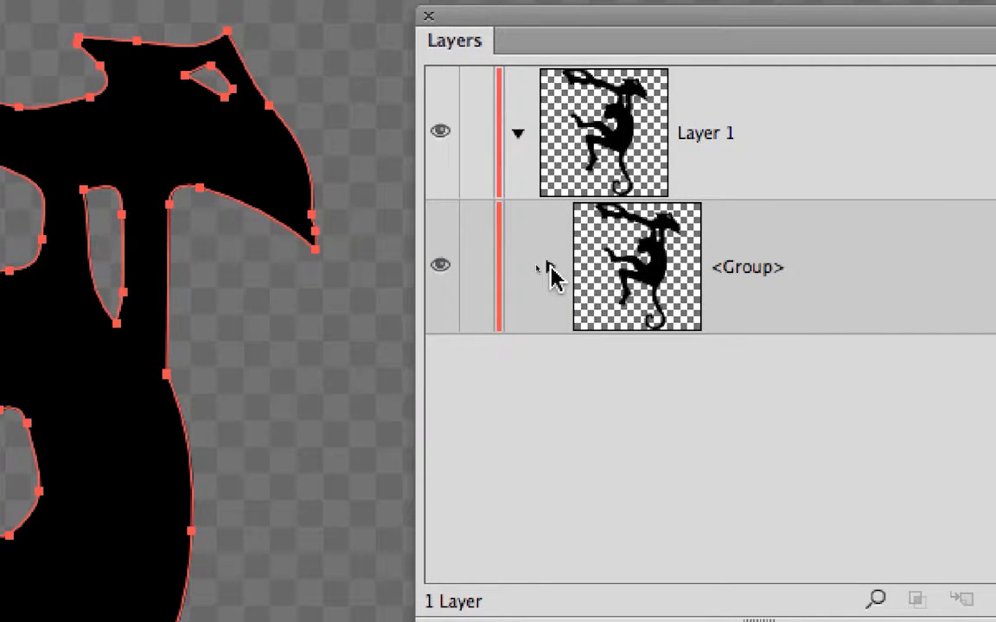
{"action": "left_click", "coordinate": [548, 271]}
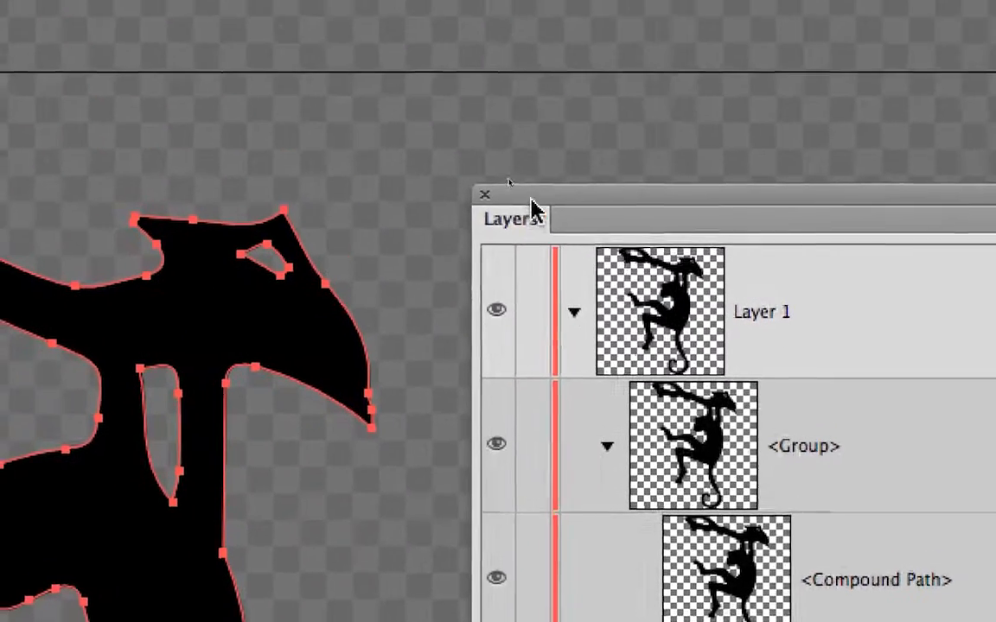
{"action": "left_click_drag", "start_coordinate": [530, 199], "coordinate": [559, 133]}
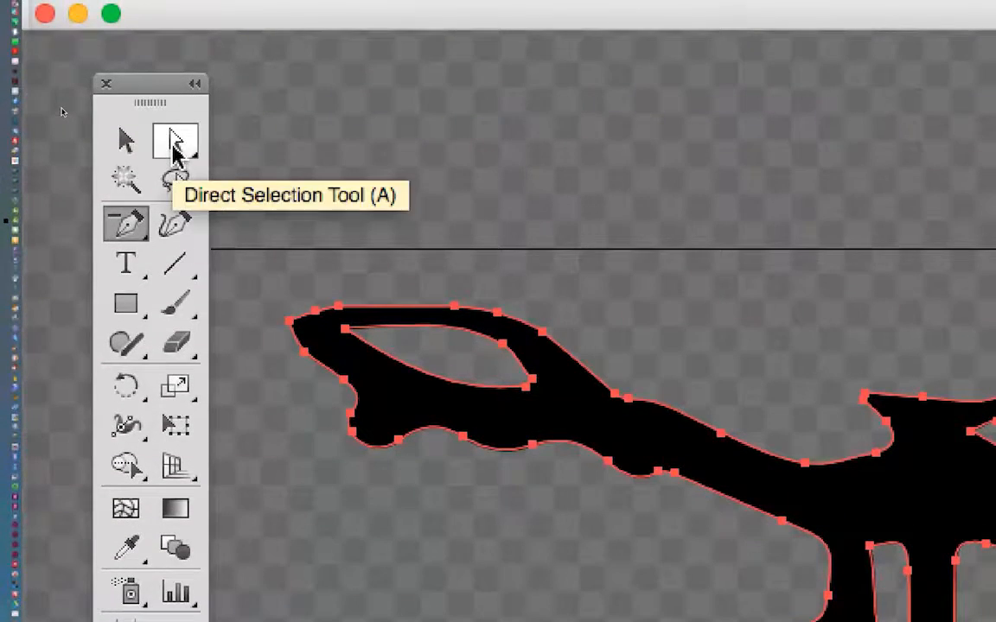
Deselect the monkey and, with the Direct Selection tool, select only the inner path of the narrow opening above its head.
{"action": "left_click", "coordinate": [175, 148]}
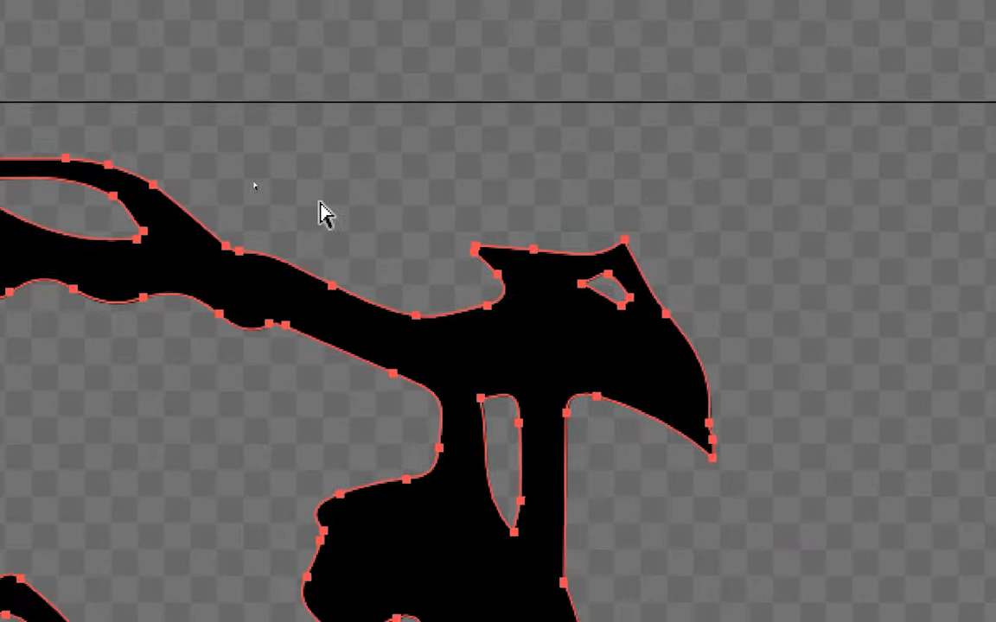
{"action": "left_click", "coordinate": [707, 348]}
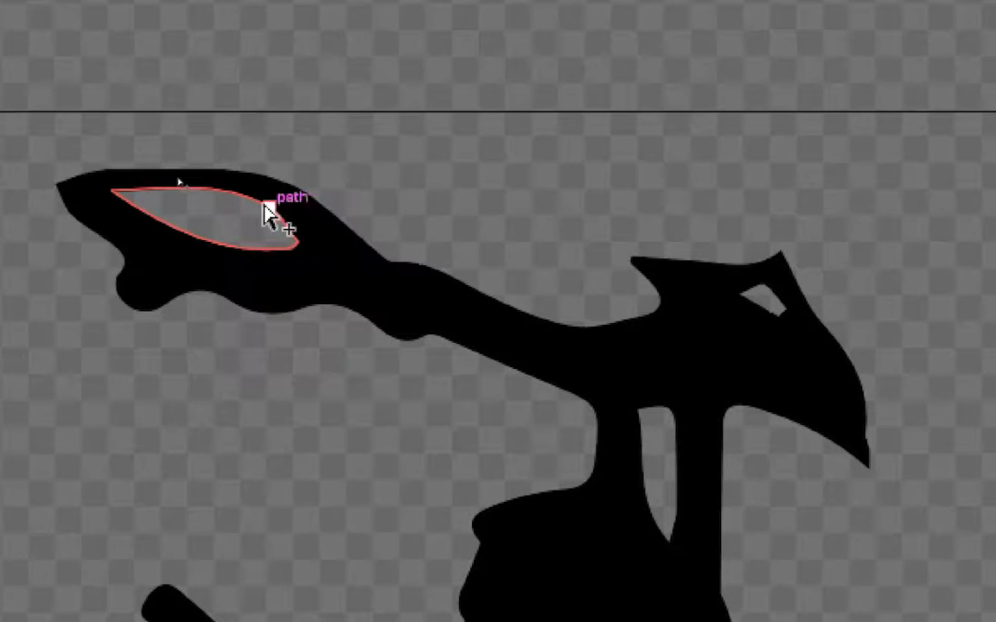
{"action": "left_click", "coordinate": [266, 216]}
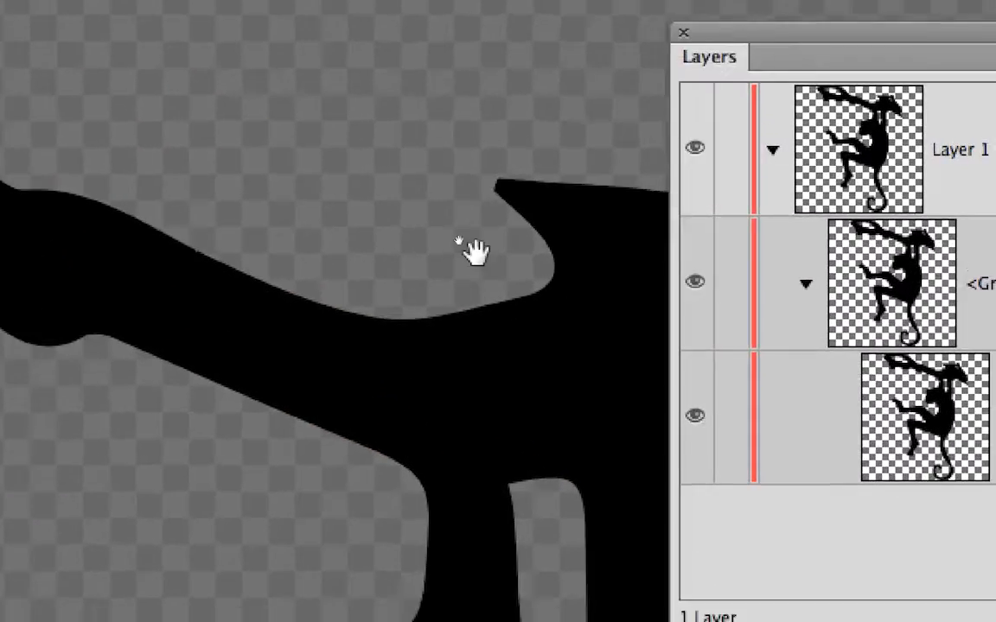
{"action": "left_click_drag", "start_coordinate": [475, 252], "coordinate": [302, 203]}
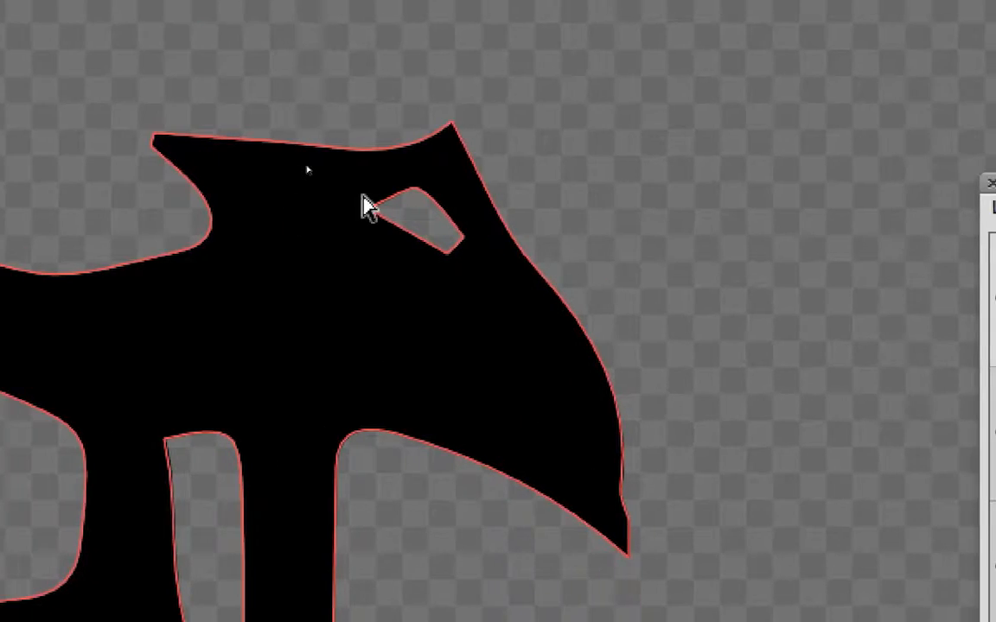
{"action": "left_click", "coordinate": [367, 206]}
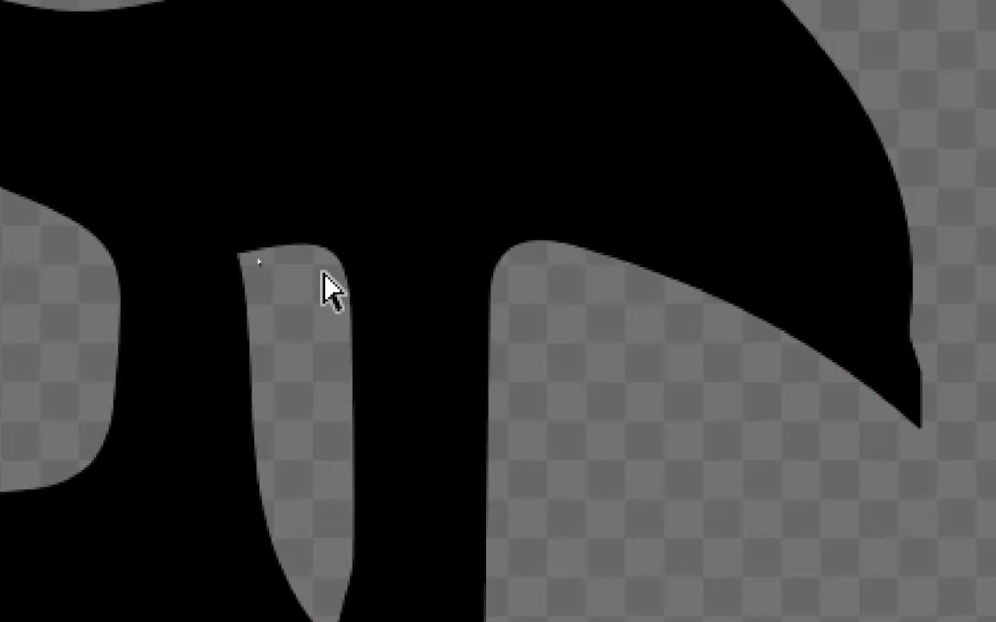
{"action": "left_click", "coordinate": [320, 253]}
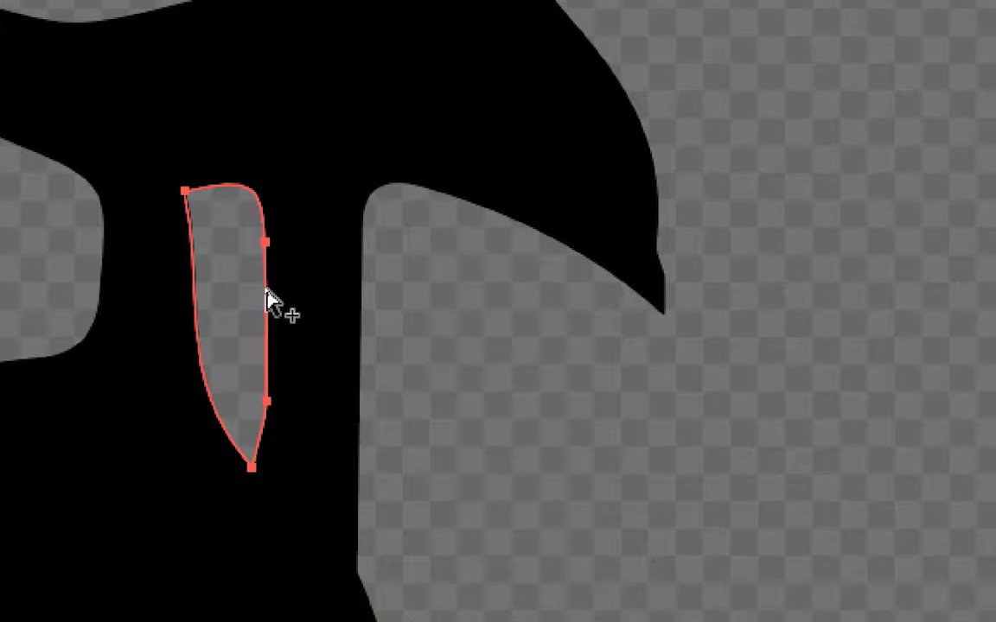
Alternate between selecting the monkey's whole compound path and only the narrow opening's path, deselecting in between.
{"action": "left_click", "coordinate": [266, 298]}
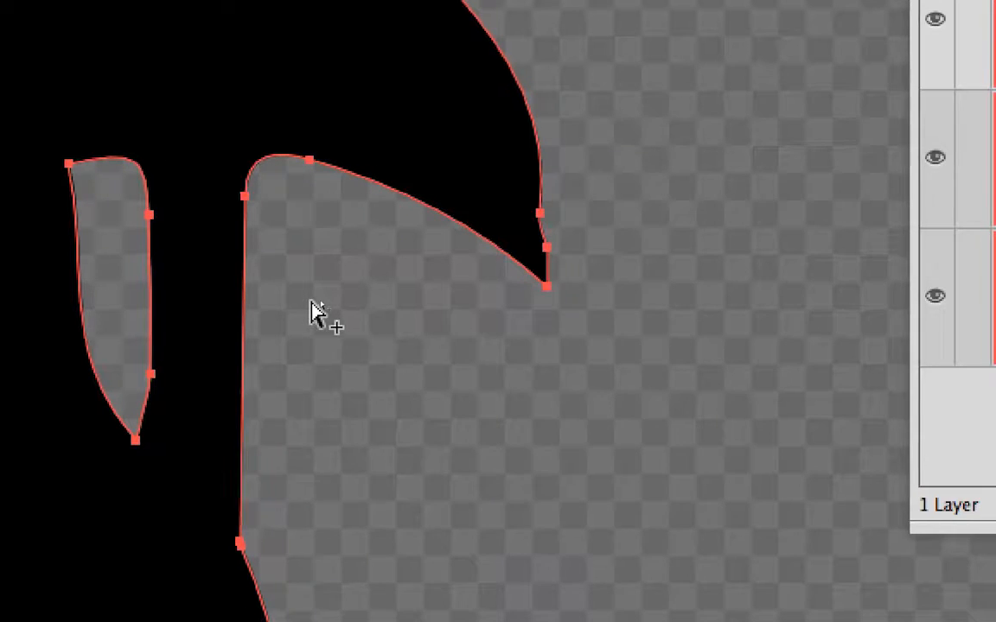
{"action": "left_click", "coordinate": [312, 303]}
{"action": "left_click", "coordinate": [152, 290]}
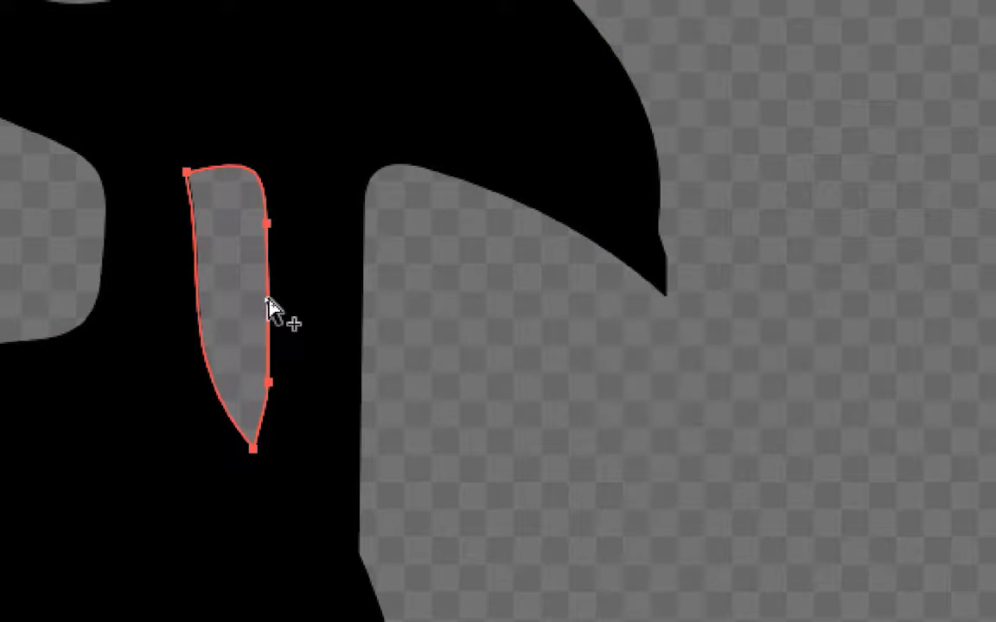
{"action": "key", "text": "ctrl+a"}
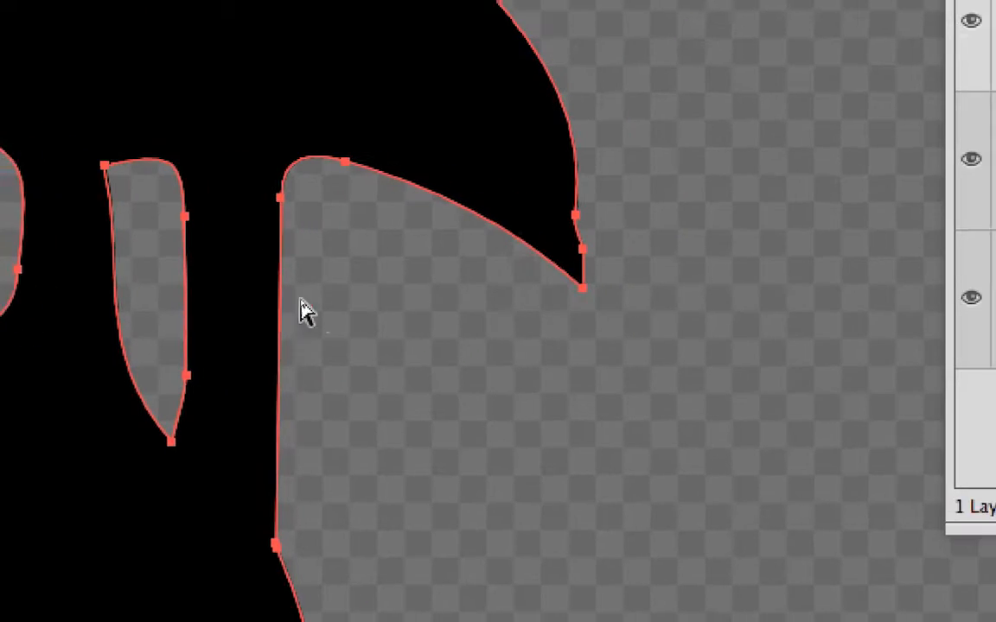
{"action": "left_click", "coordinate": [406, 316]}
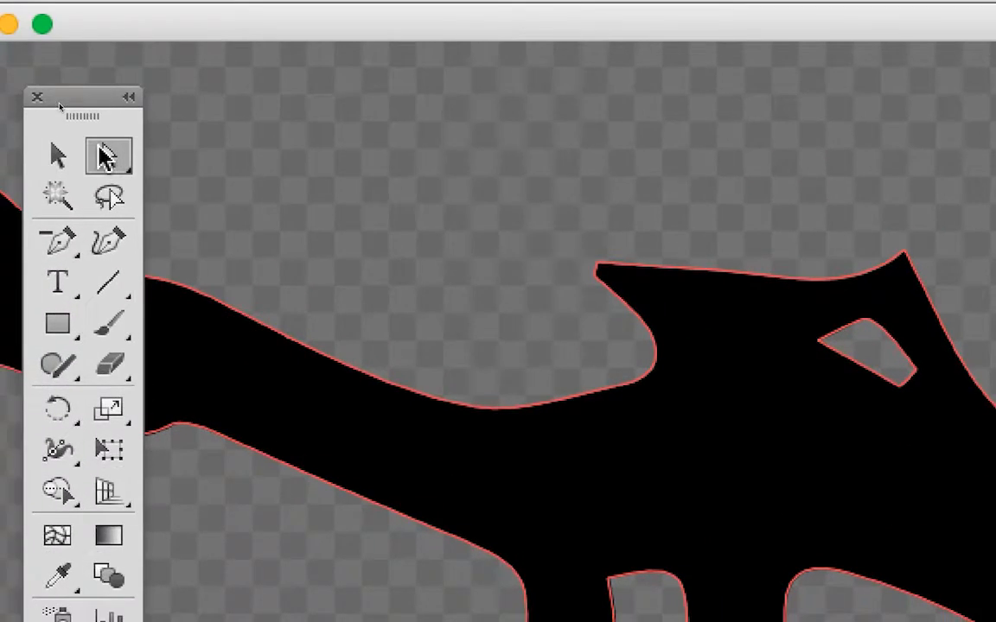
{"action": "left_click", "coordinate": [99, 149]}
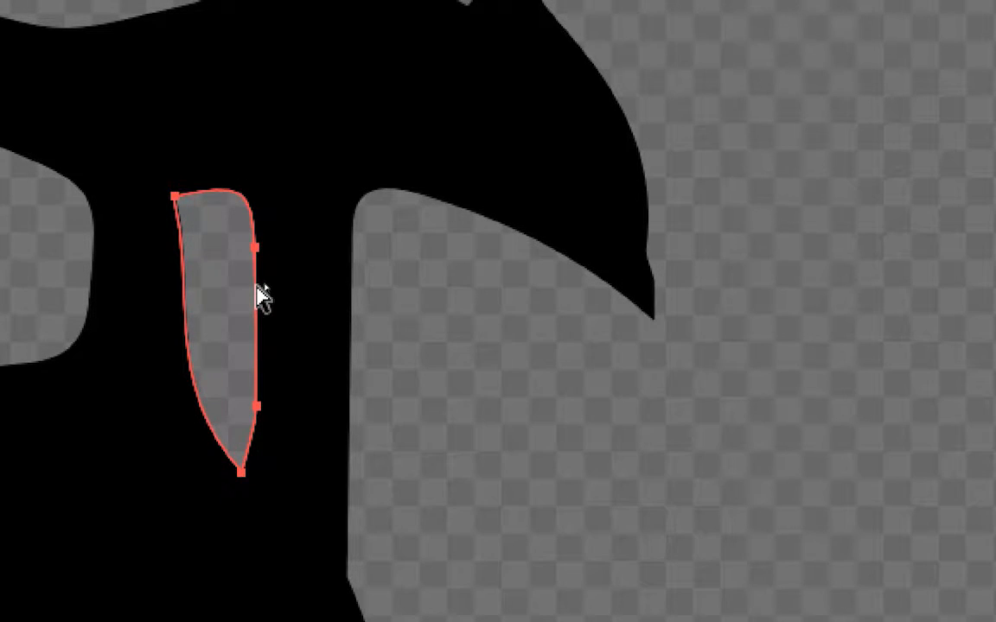
Try moving the narrow opening's path outside the monkey's outline and back inside, then undo the moves.
{"action": "left_click_drag", "start_coordinate": [262, 296], "coordinate": [267, 407]}
{"action": "left_click_drag", "start_coordinate": [267, 351], "coordinate": [343, 346]}
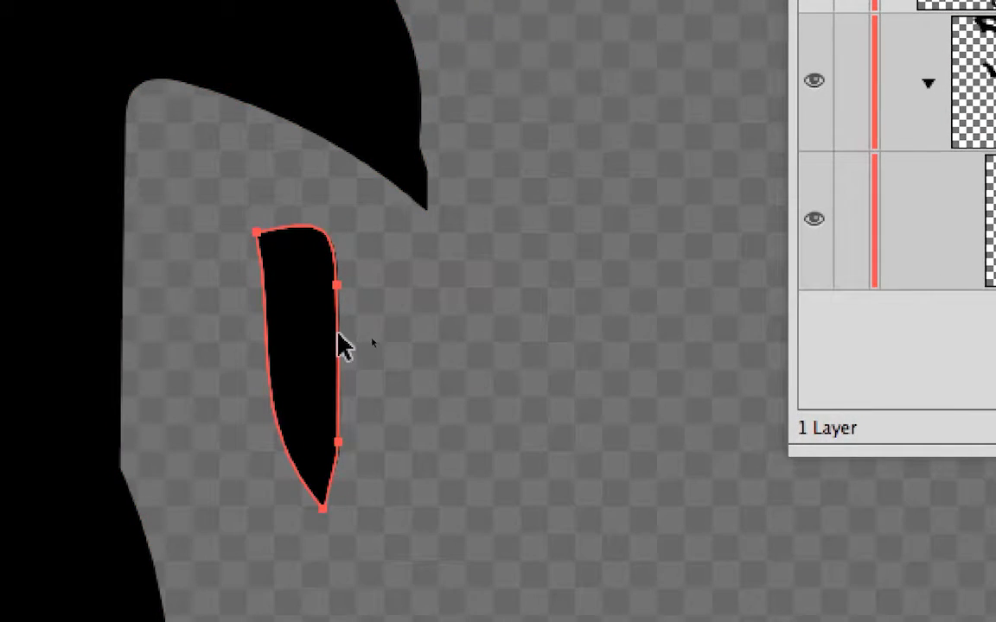
{"action": "left_click_drag", "start_coordinate": [343, 346], "coordinate": [289, 322]}
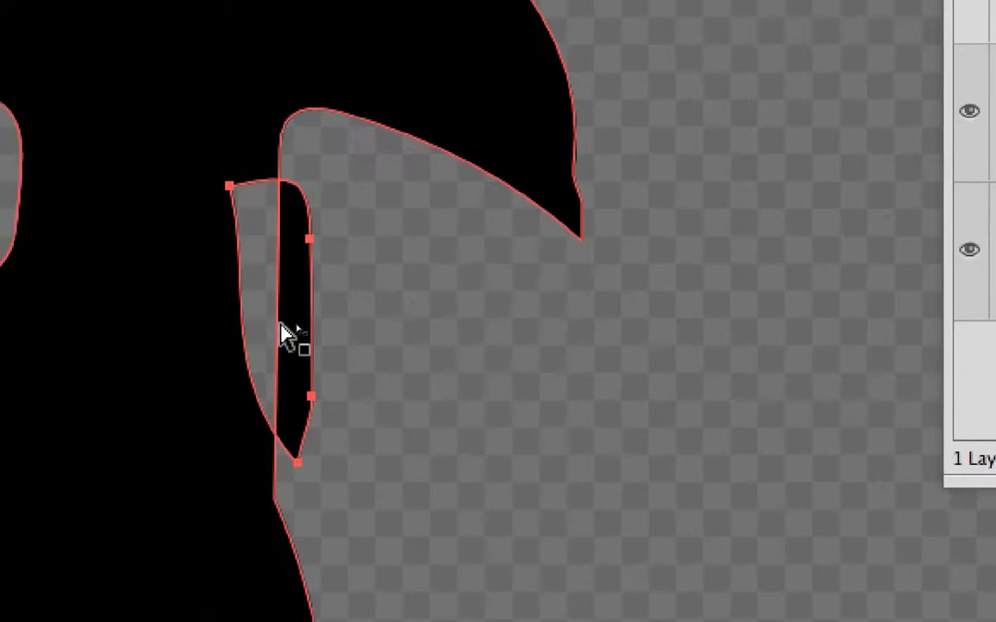
{"action": "left_click", "coordinate": [310, 331]}
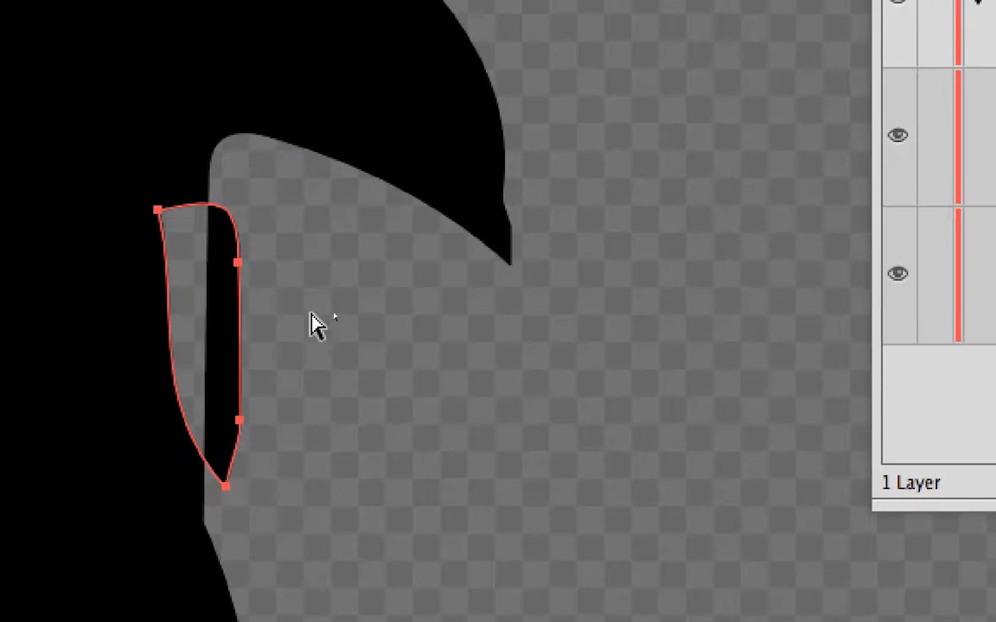
{"action": "left_click_drag", "start_coordinate": [310, 314], "coordinate": [275, 294]}
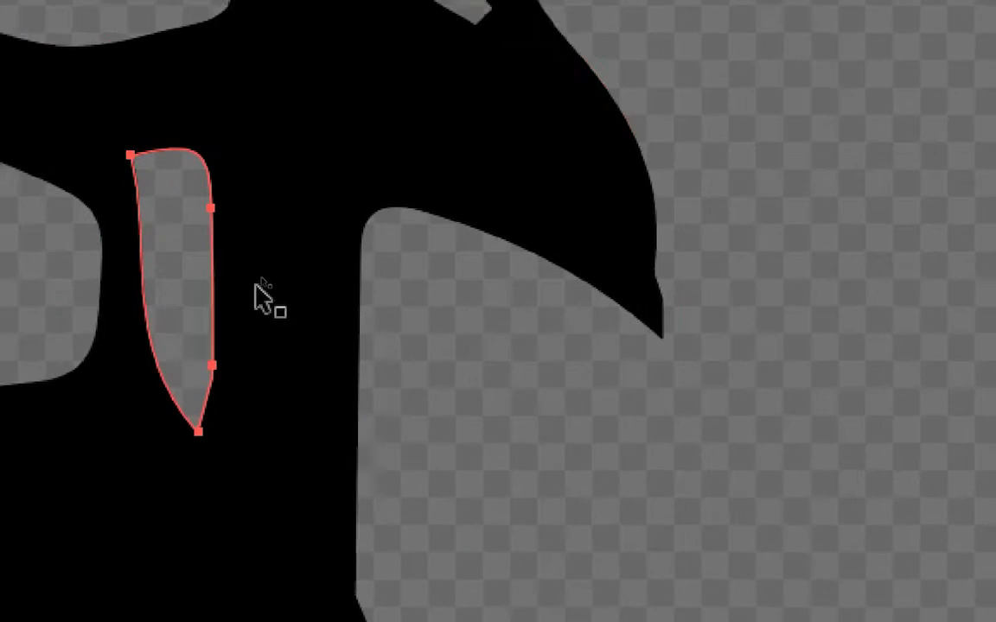
{"action": "left_click_drag", "start_coordinate": [105, 213], "coordinate": [100, 211]}
{"action": "key", "text": "ctrl+z"}
{"action": "key", "text": "ctrl+z"}
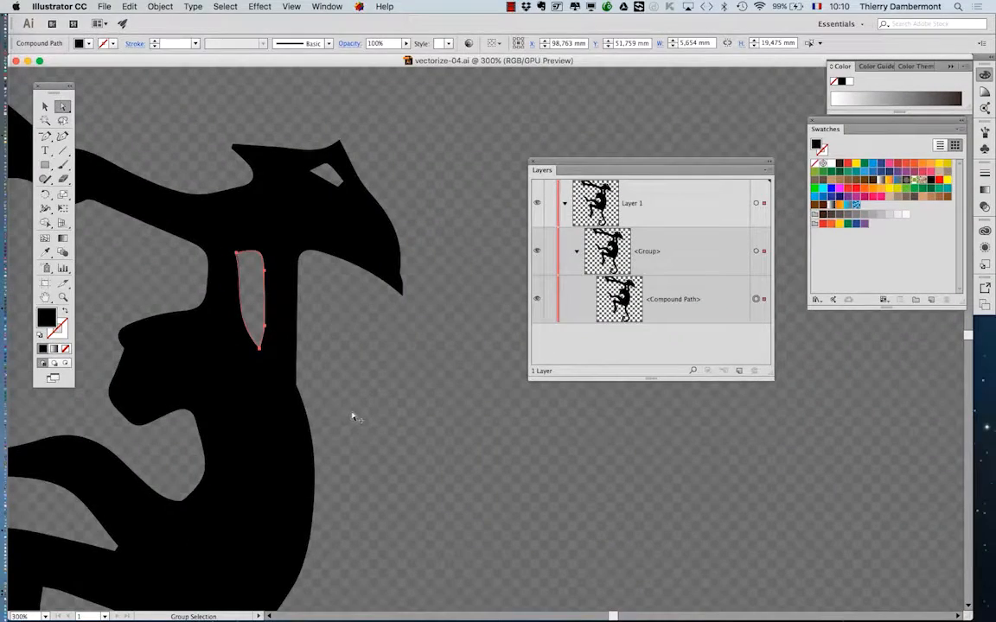
Deselect the narrow opening's path, then select the monkey's entire compound path through the Layers panel.
{"action": "scroll", "coordinate": [352, 418], "scroll_direction": "down", "scroll_amount": 1}
{"action": "left_click", "coordinate": [360, 405]}
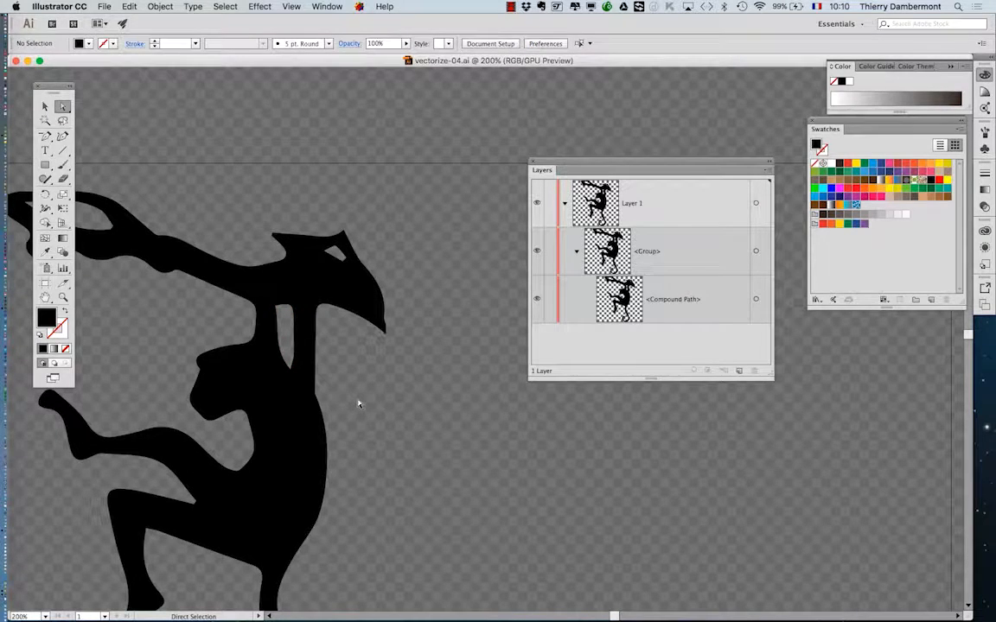
{"action": "scroll", "coordinate": [359, 405], "scroll_direction": "down", "scroll_amount": 3}
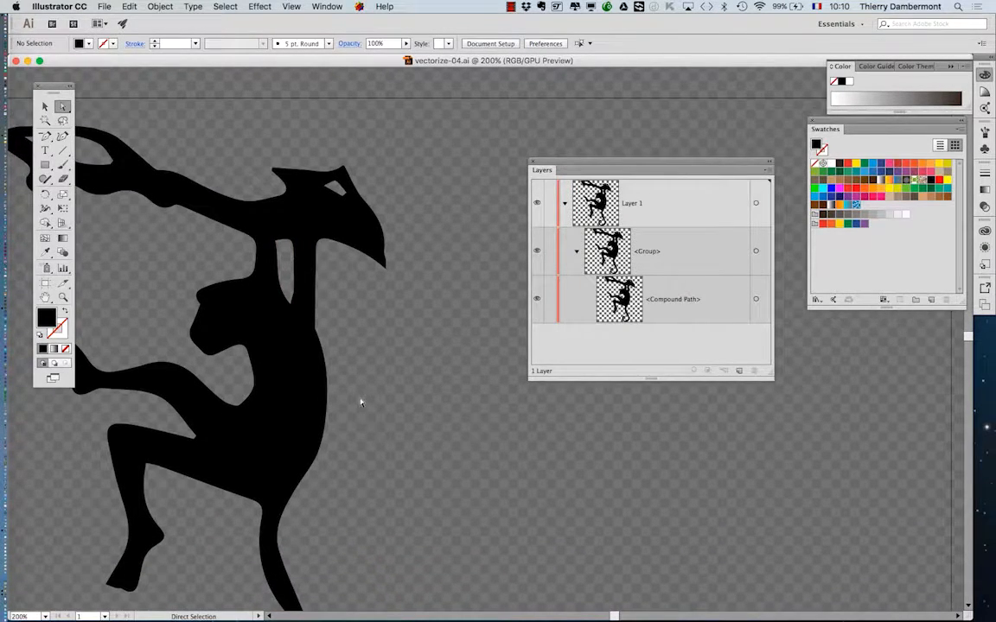
{"action": "scroll", "coordinate": [361, 402], "scroll_direction": "down", "scroll_amount": 3}
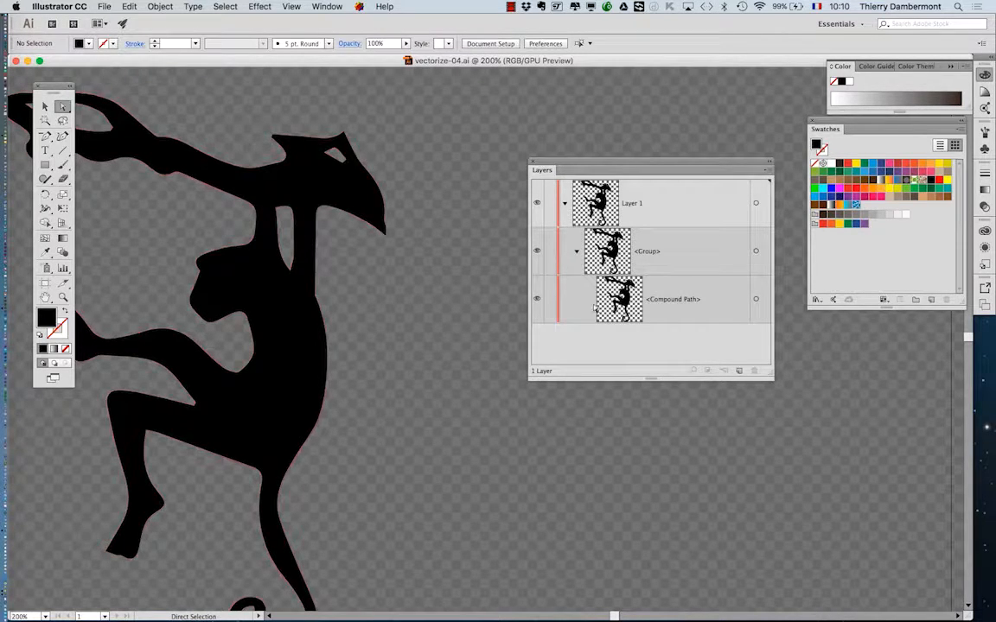
{"action": "left_click", "coordinate": [756, 300]}
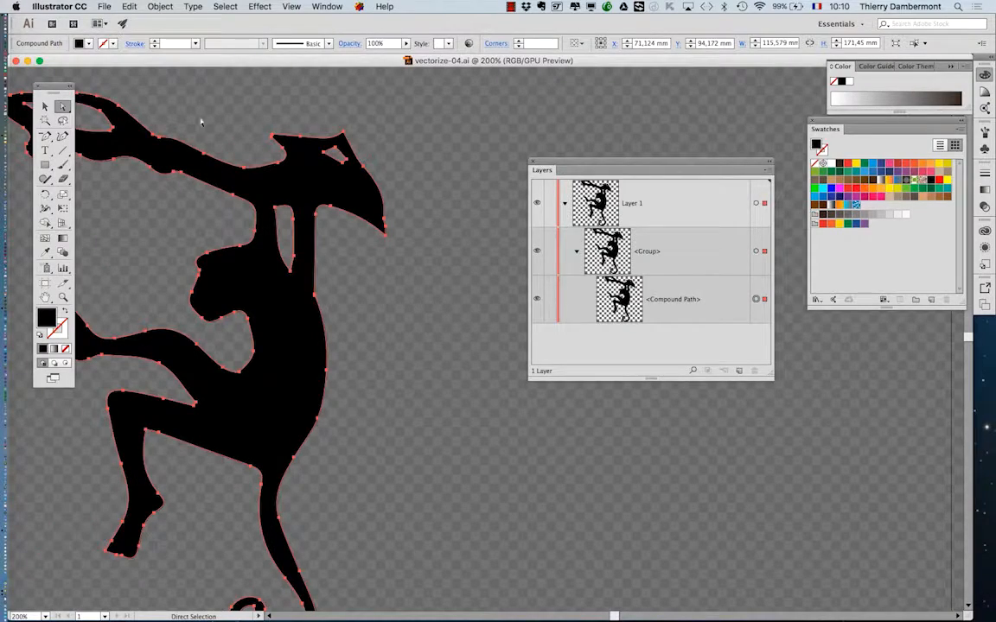
Place the Tools panel between the monkey and the Layers panel, then select the monkey's group with the Selection tool.
{"action": "left_click_drag", "start_coordinate": [54, 89], "coordinate": [456, 127]}
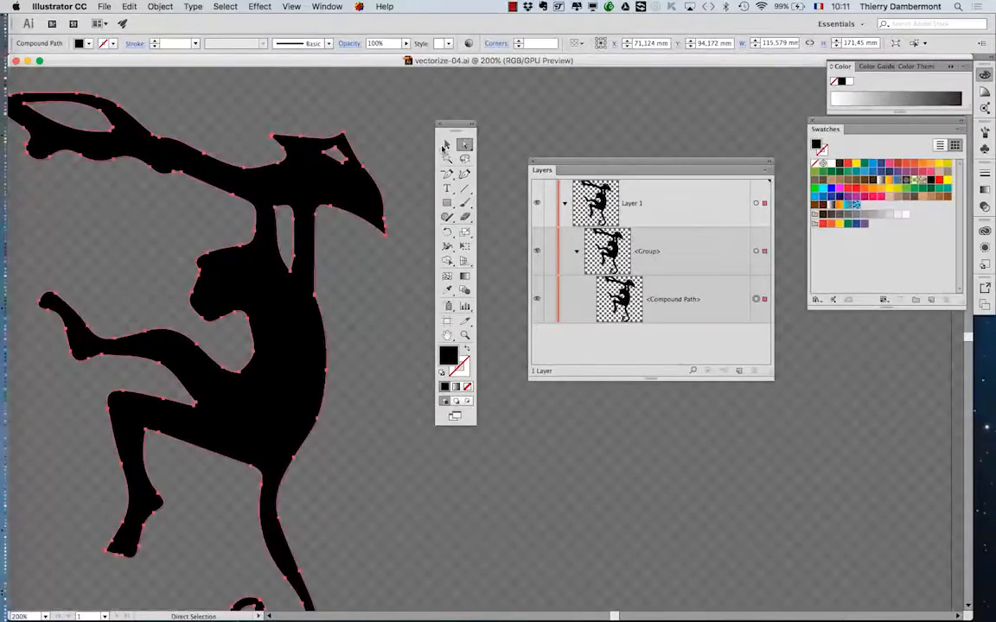
{"action": "left_click", "coordinate": [446, 146]}
{"action": "left_click", "coordinate": [305, 158]}
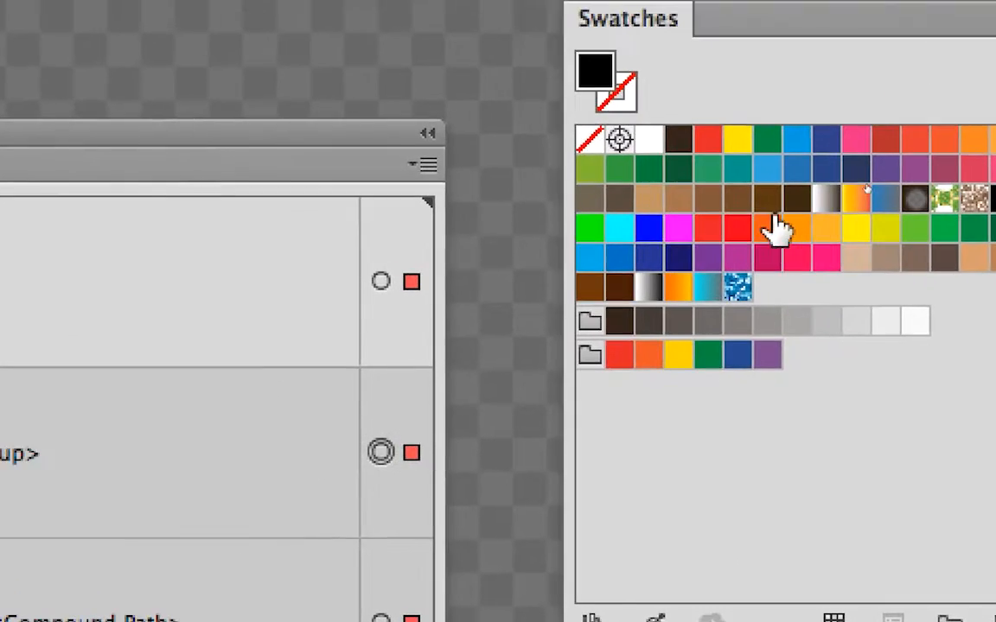
Try orange, blue, dark brown and pink swatches as the fill of the selected monkey group.
{"action": "left_click", "coordinate": [644, 32]}
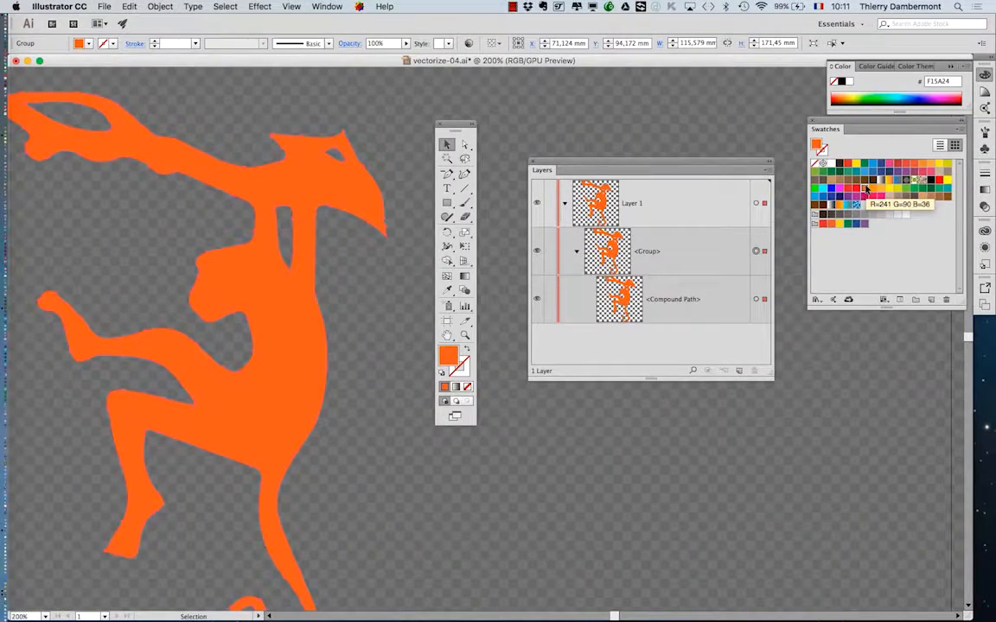
{"action": "left_click", "coordinate": [849, 172]}
{"action": "left_click", "coordinate": [822, 188]}
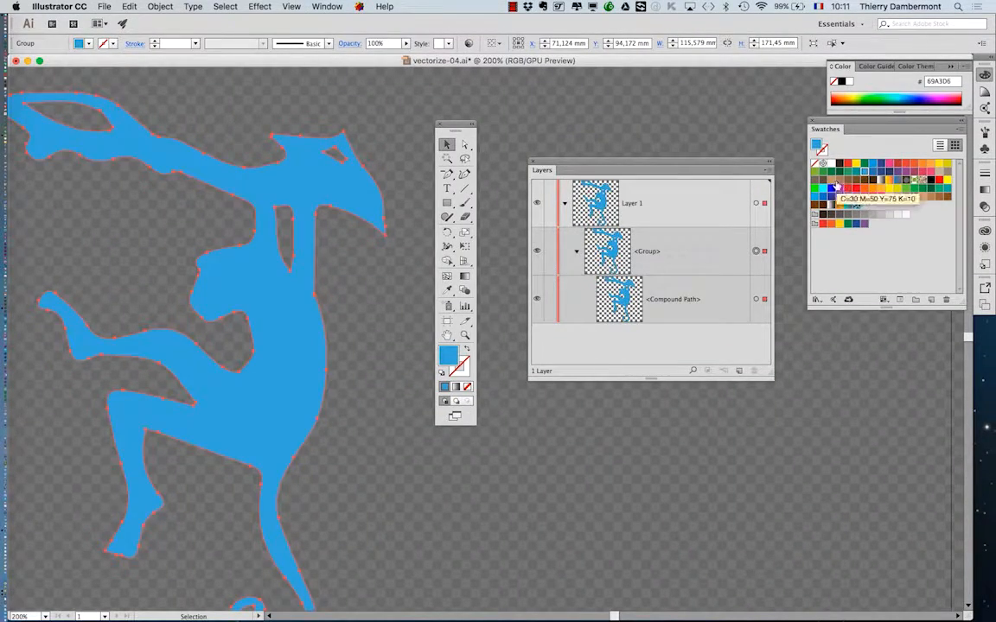
{"action": "left_click", "coordinate": [829, 195]}
{"action": "left_click", "coordinate": [836, 181]}
{"action": "left_click", "coordinate": [864, 181]}
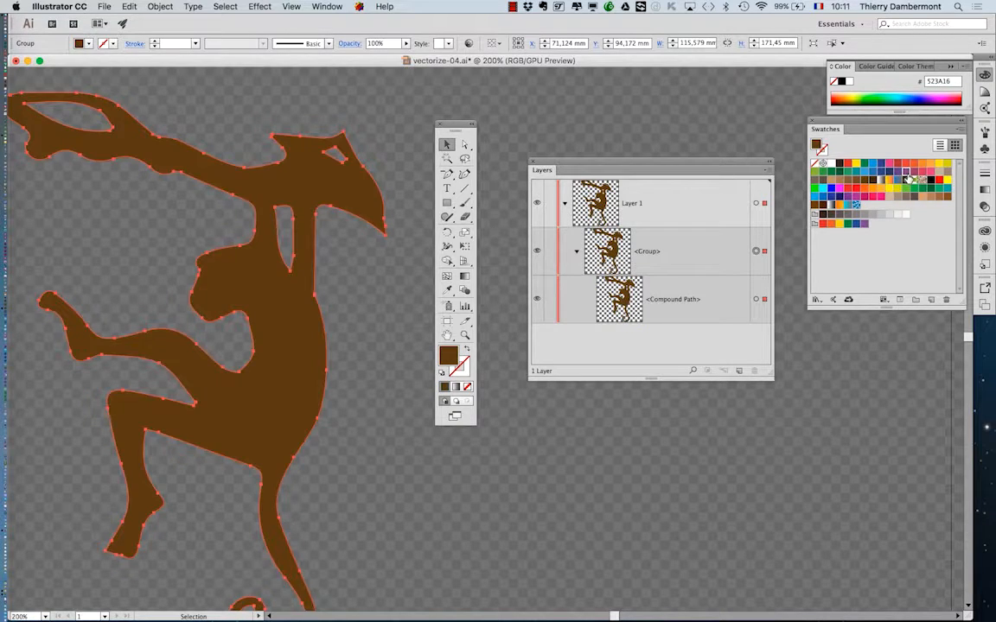
{"action": "left_click", "coordinate": [898, 173]}
{"action": "left_click", "coordinate": [905, 165]}
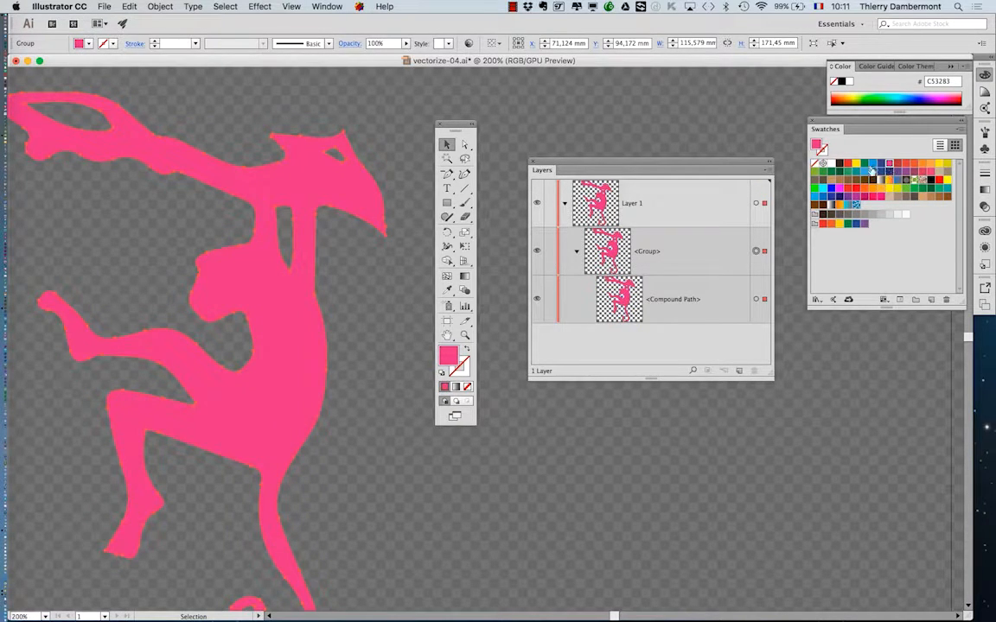
Try yellow, green, light blue, dark blue and purple swatches as the monkey group's fill.
{"action": "left_click", "coordinate": [880, 177]}
{"action": "left_click", "coordinate": [891, 189]}
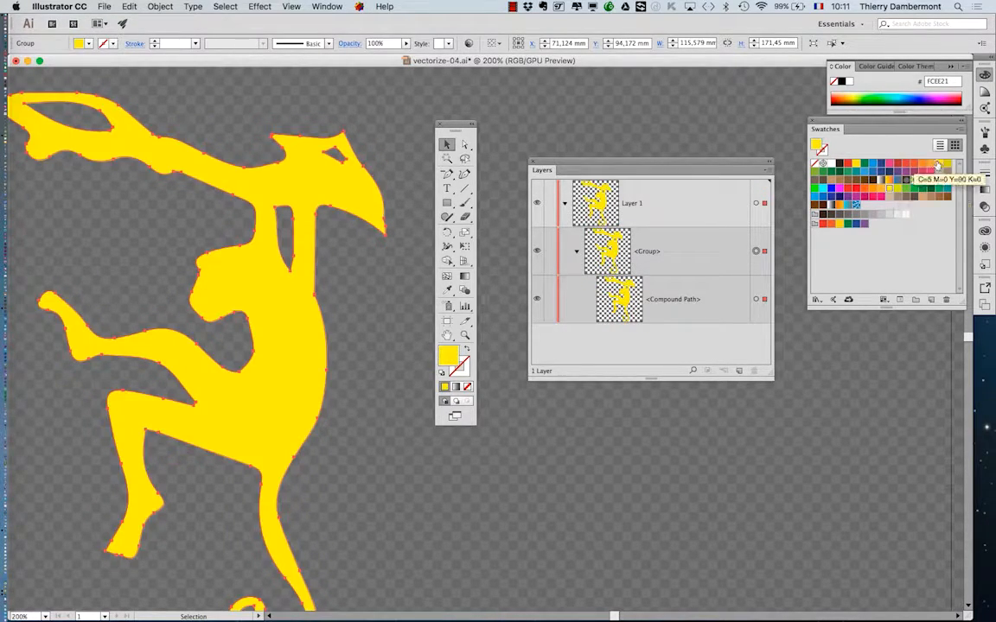
{"action": "left_click", "coordinate": [856, 172]}
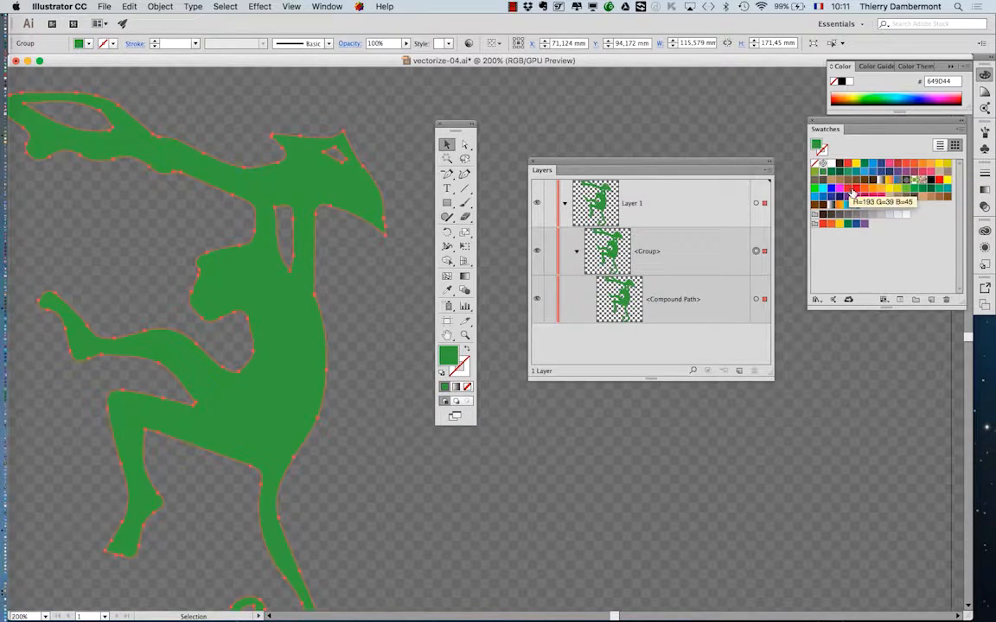
{"action": "left_click", "coordinate": [855, 204]}
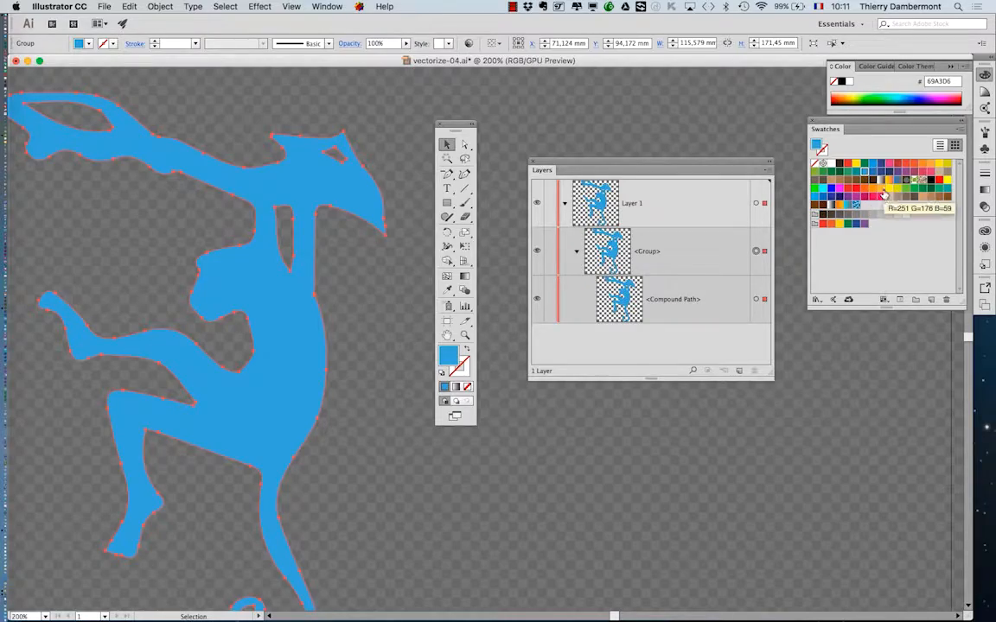
{"action": "left_click", "coordinate": [881, 172]}
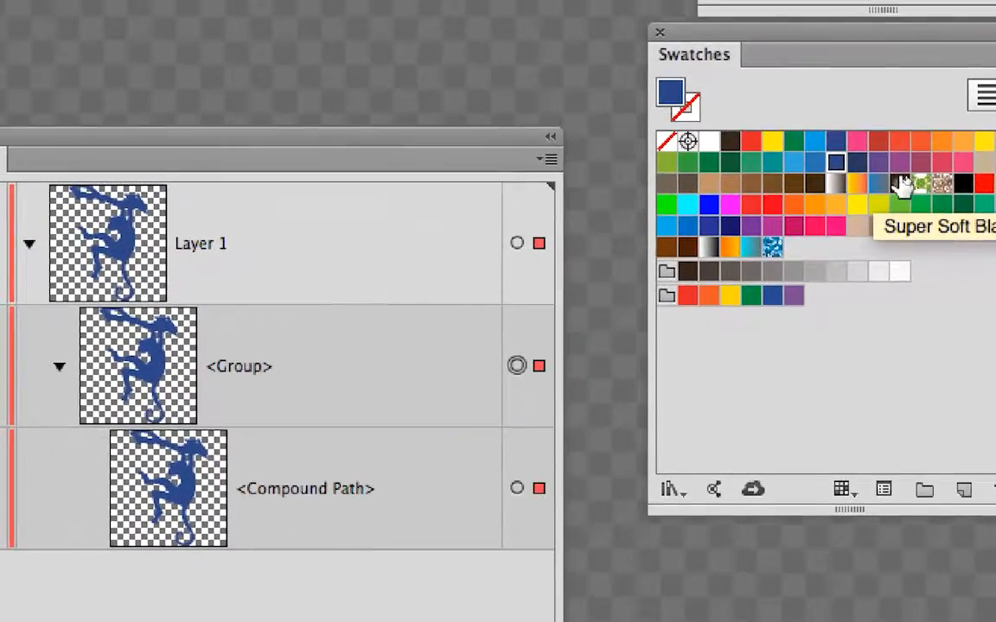
{"action": "left_click", "coordinate": [884, 166]}
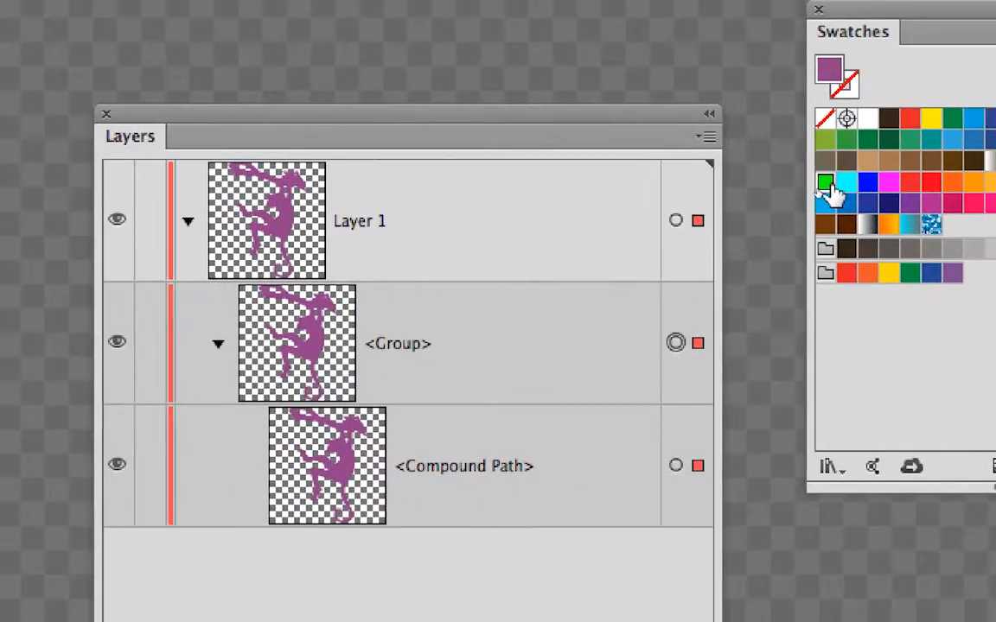
Move the Swatches panel closer to the artwork and, after trying bright green and orange, fill the monkey with dark navy blue.
{"action": "left_click", "coordinate": [826, 182]}
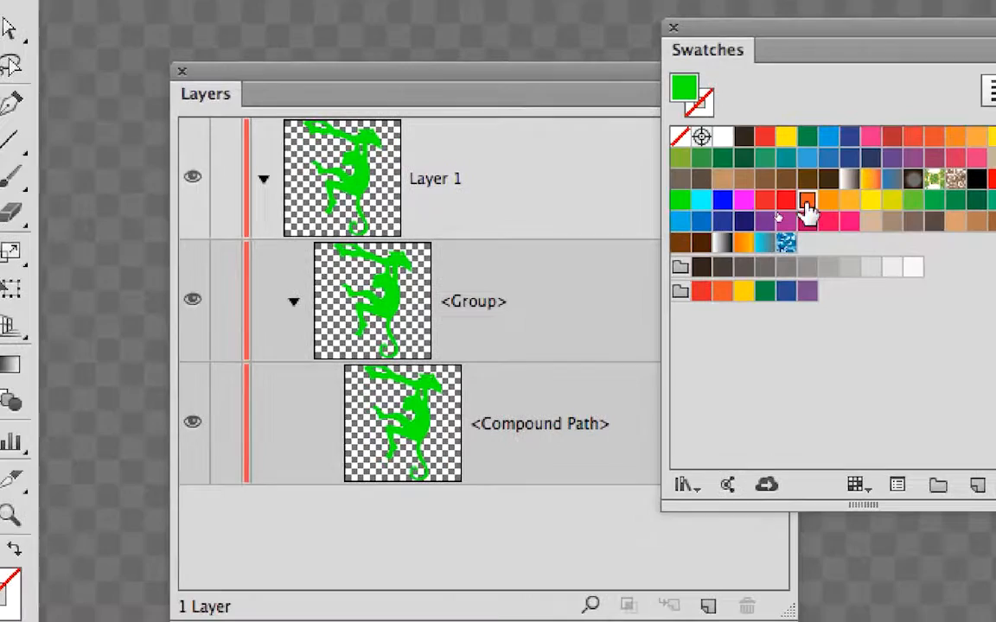
{"action": "left_click", "coordinate": [807, 202]}
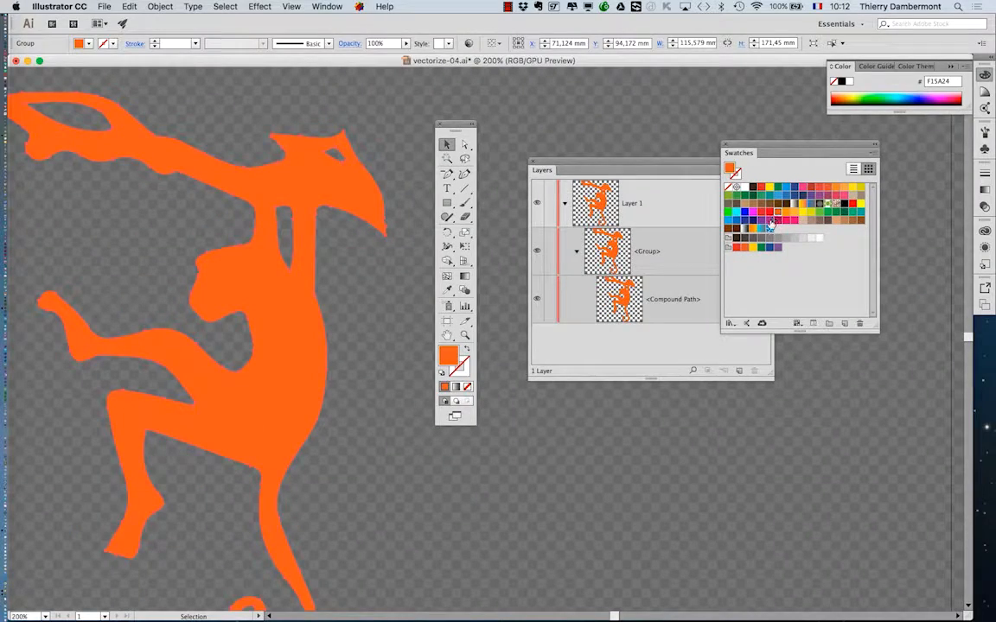
{"action": "left_click", "coordinate": [769, 223]}
{"action": "left_click", "coordinate": [769, 227]}
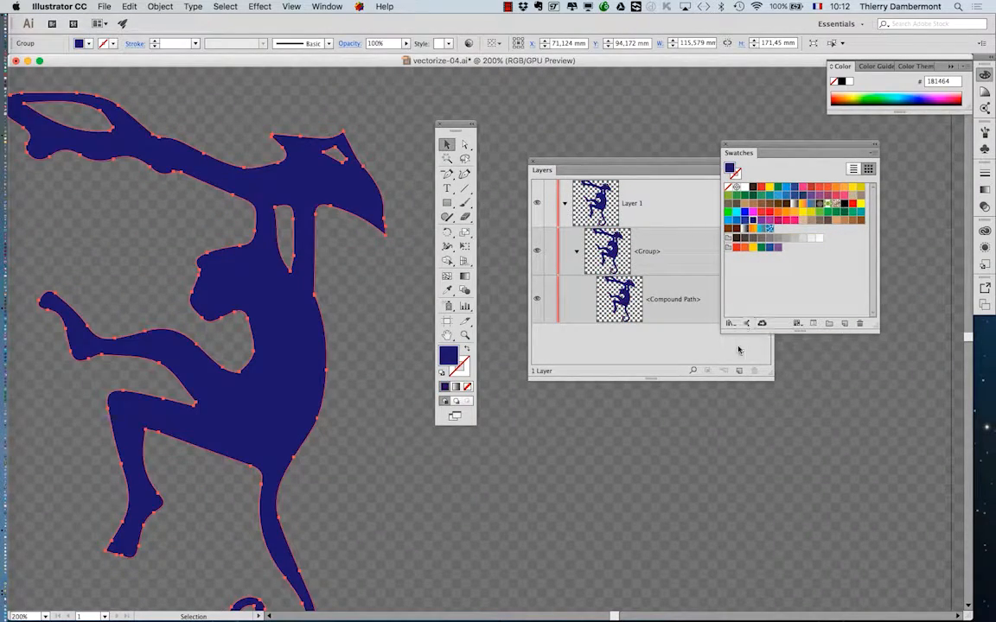
Bring the whole monkey into view, place the Tools panel nearer to it, and make the stroke the active colour attribute.
{"action": "scroll", "coordinate": [713, 424], "scroll_direction": "down", "scroll_amount": 2}
{"action": "left_click_drag", "start_coordinate": [657, 454], "coordinate": [396, 389]}
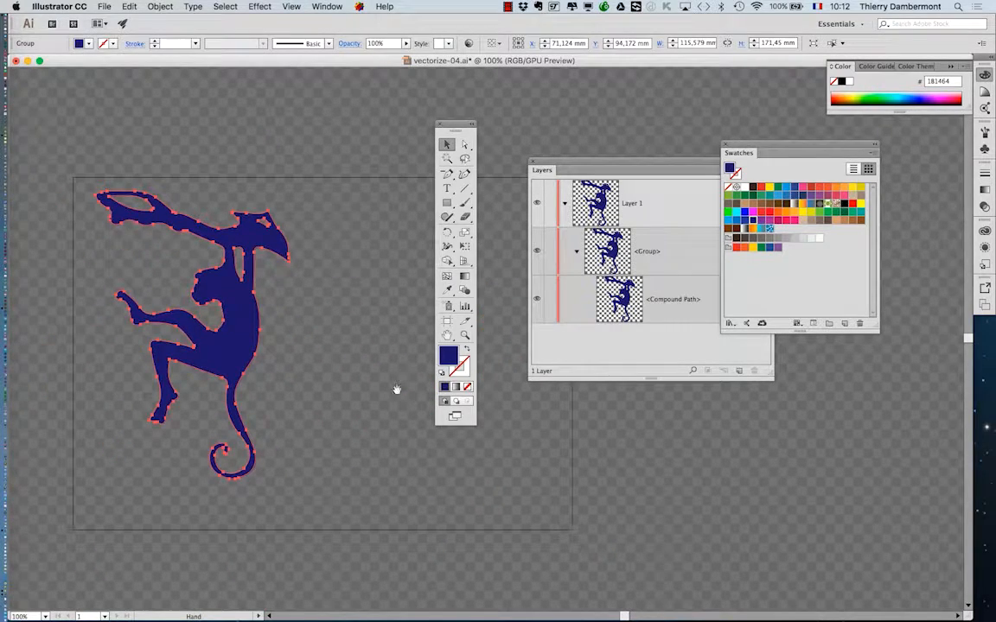
{"action": "scroll", "coordinate": [153, 265], "scroll_direction": "up", "scroll_amount": 1}
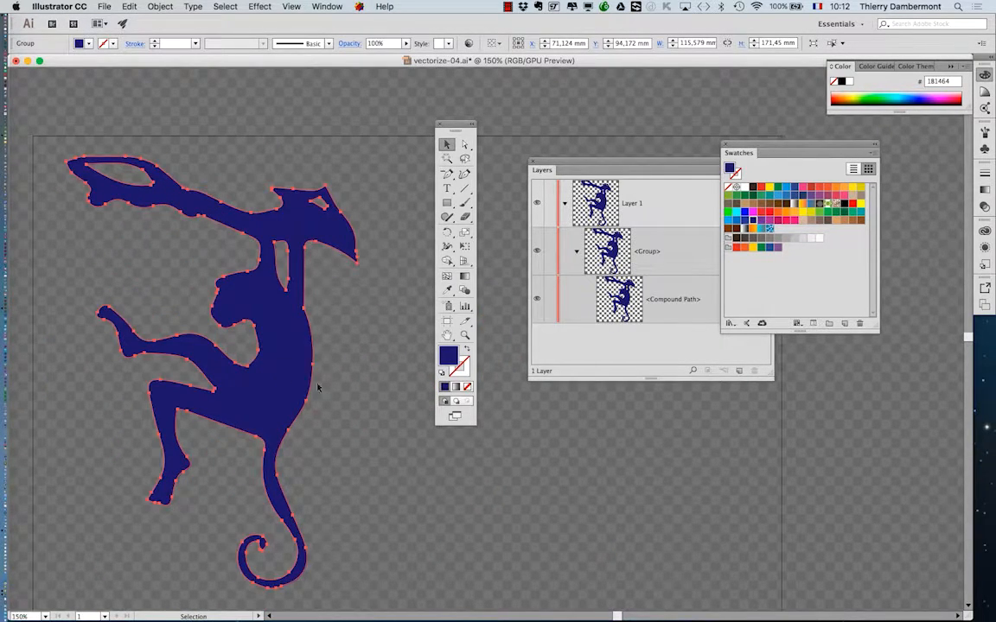
{"action": "left_click_drag", "start_coordinate": [302, 348], "coordinate": [327, 302]}
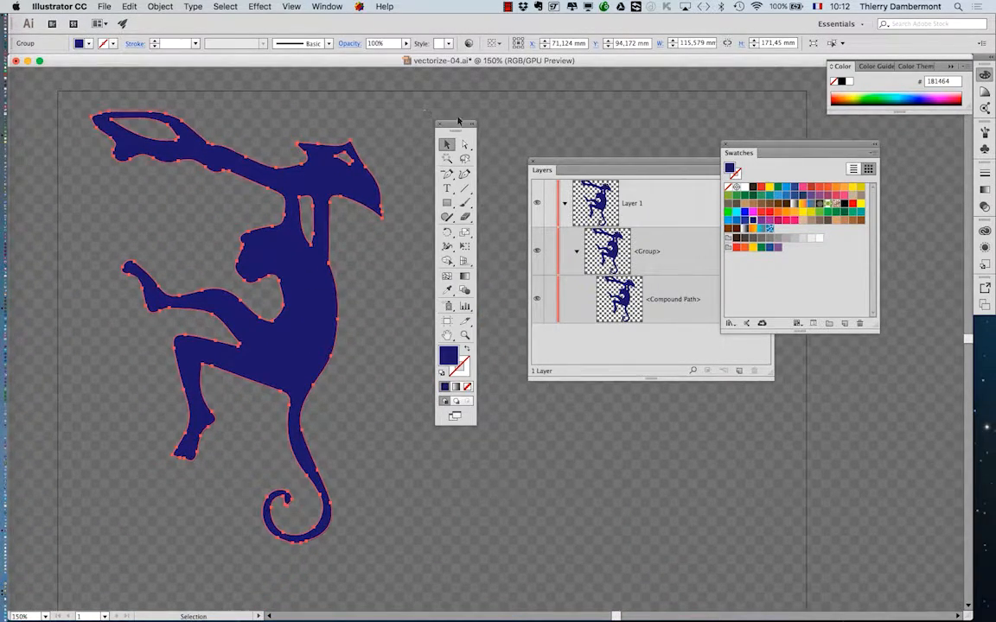
{"action": "left_click_drag", "start_coordinate": [458, 120], "coordinate": [428, 124]}
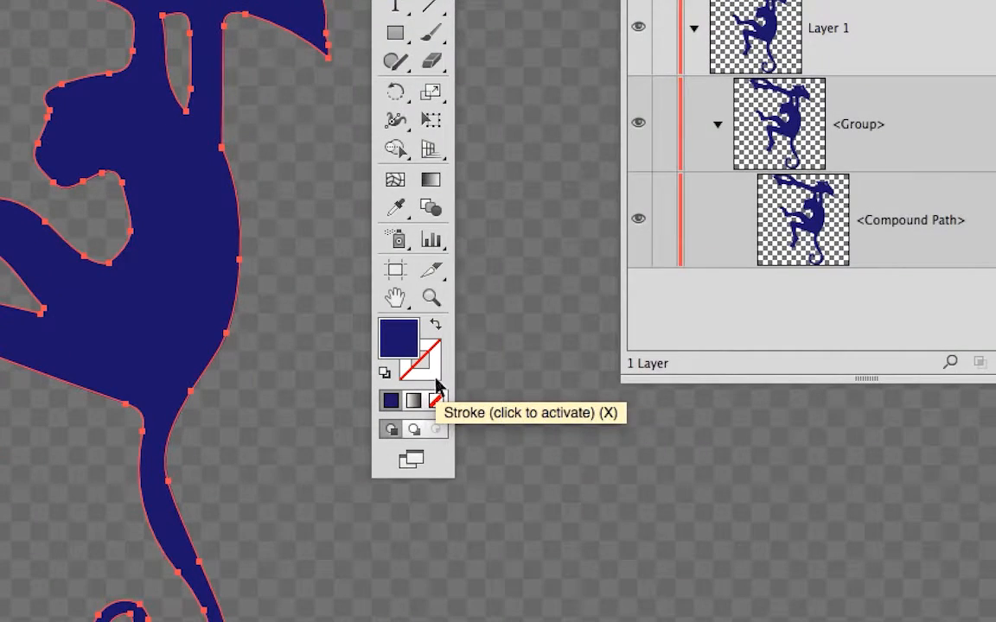
{"action": "left_click", "coordinate": [436, 385]}
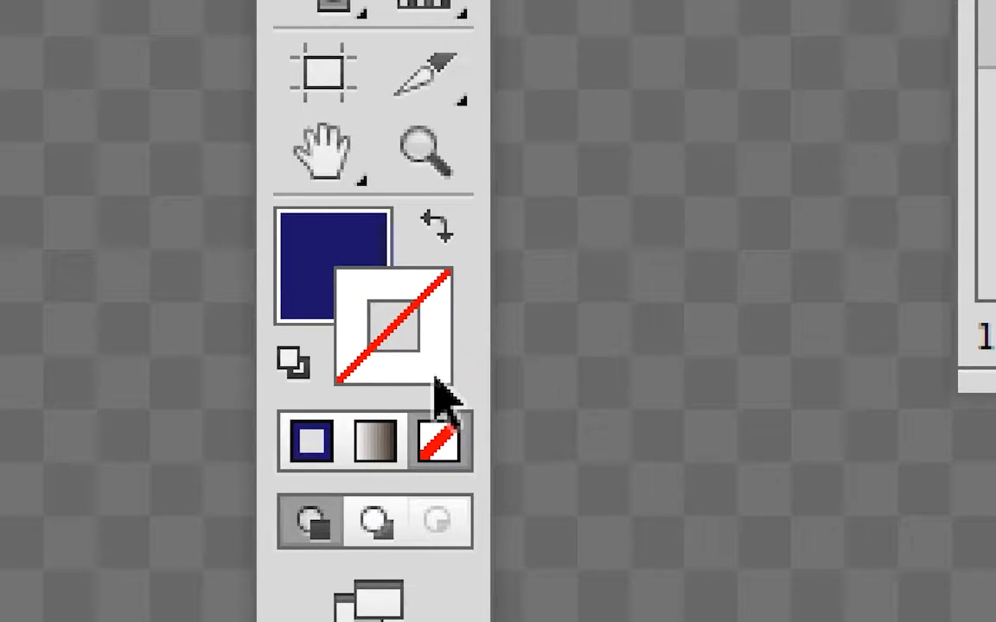
Try choosing a dark green stroke, 217C3A, in the Color Picker, then cancel it.
{"action": "double_click", "coordinate": [432, 376]}
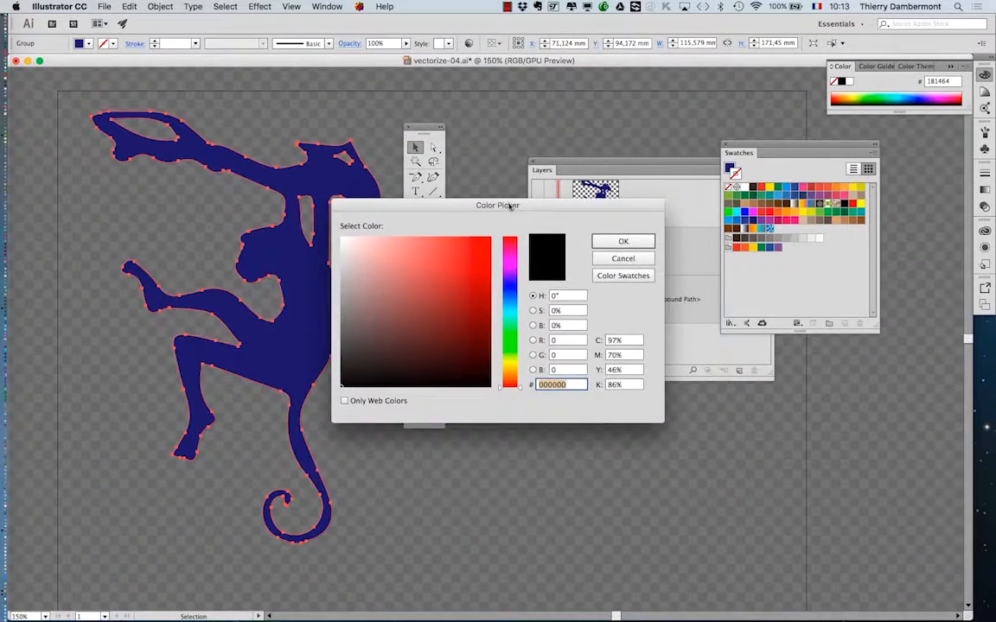
{"action": "left_click_drag", "start_coordinate": [511, 208], "coordinate": [240, 231]}
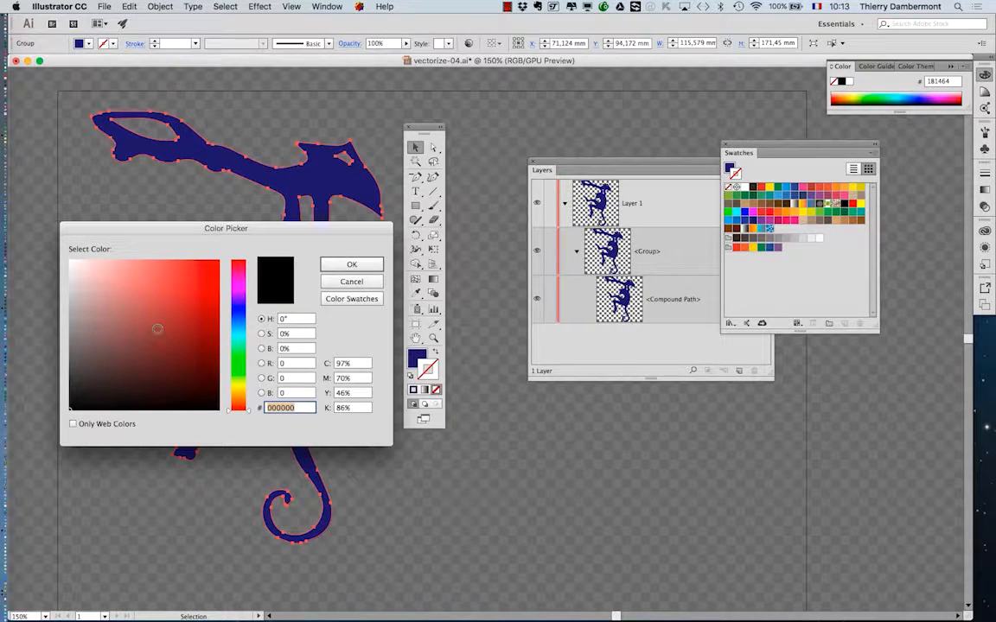
{"action": "left_click", "coordinate": [369, 285]}
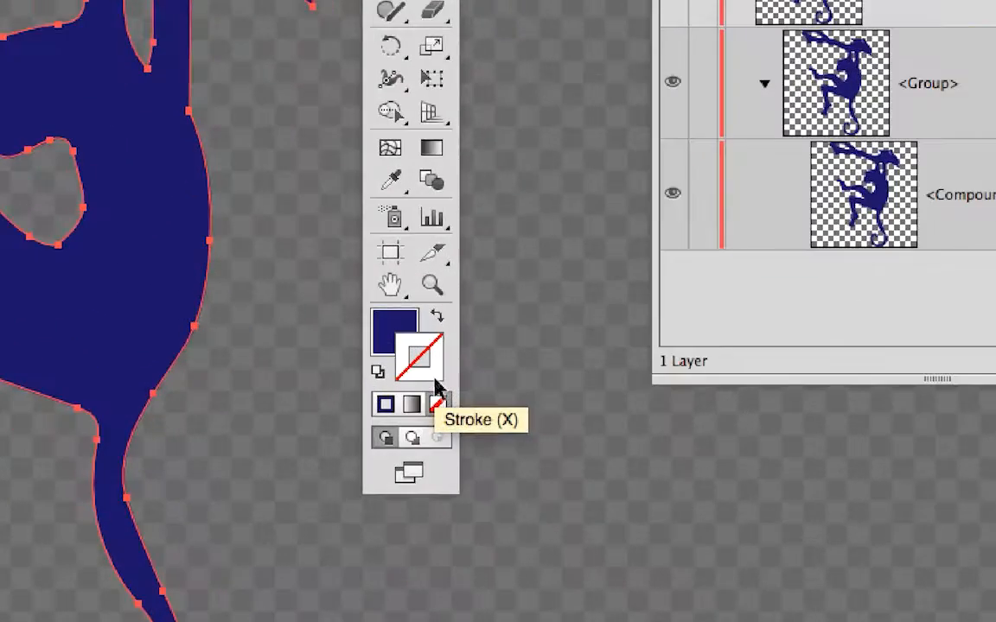
{"action": "double_click", "coordinate": [435, 380]}
{"action": "mouse_move", "coordinate": [238, 325]}
{"action": "left_mouse_down"}
{"action": "mouse_move", "coordinate": [215, 331]}
{"action": "mouse_move", "coordinate": [240, 325]}
{"action": "mouse_move", "coordinate": [290, 400]}
{"action": "left_mouse_up"}
{"action": "left_click", "coordinate": [418, 439]}
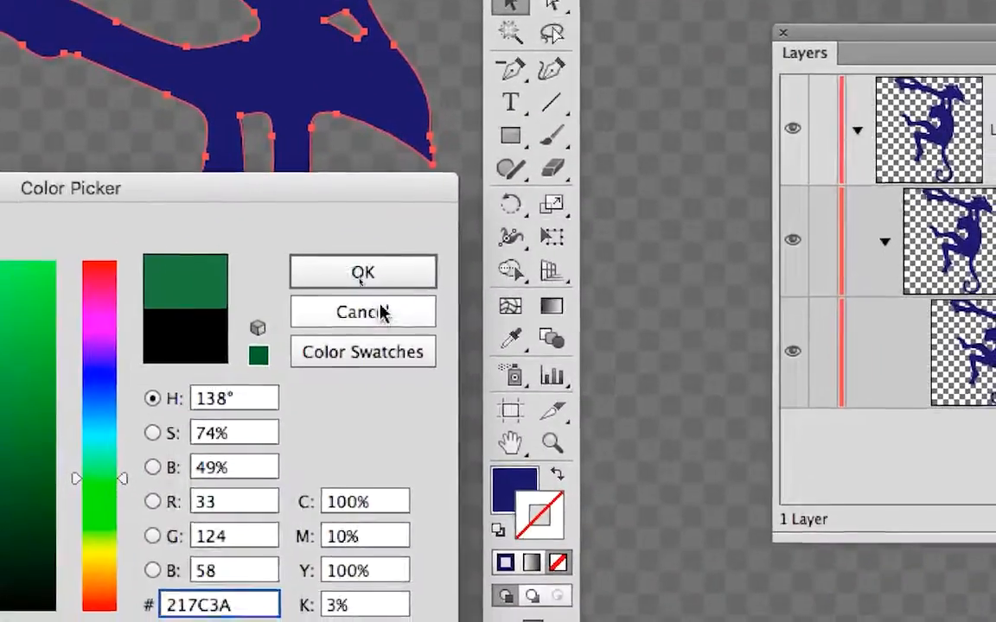
{"action": "left_click", "coordinate": [542, 337]}
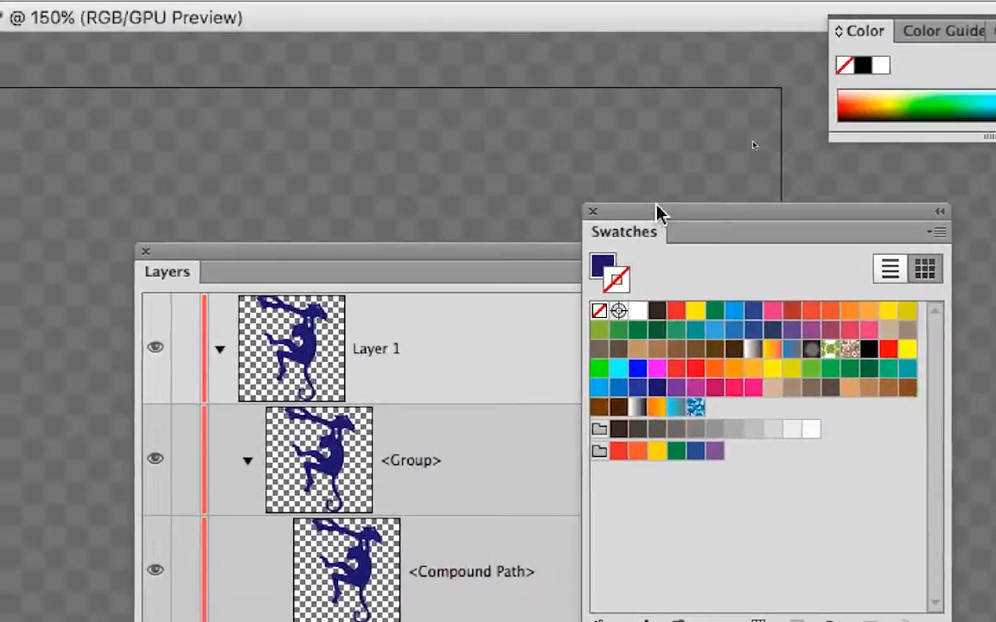
Move the Swatches panel clear of the Layers panel and give the monkey a yellow-orange stroke, R=251 G=176 B=59.
{"action": "left_click_drag", "start_coordinate": [656, 206], "coordinate": [827, 207]}
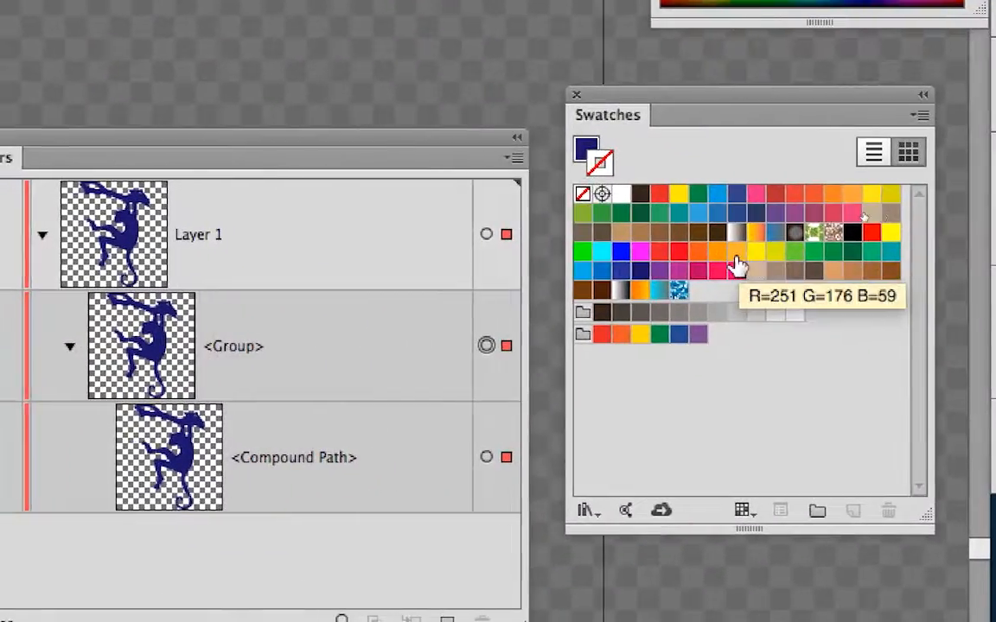
{"action": "left_click", "coordinate": [734, 255]}
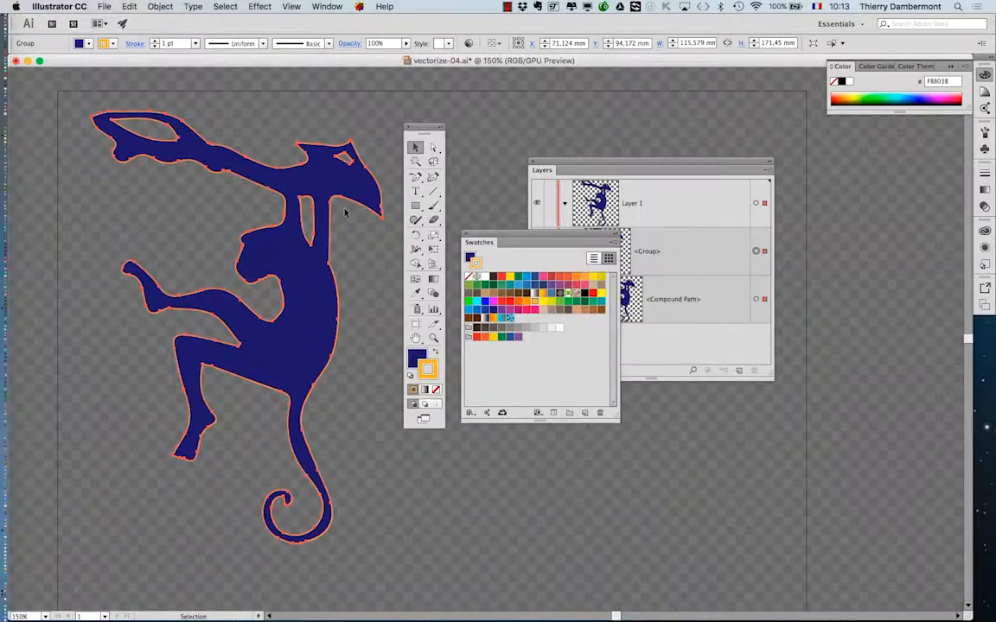
Move the Swatches panel clear of the Layers panel and open the Stroke panel.
{"action": "left_click_drag", "start_coordinate": [531, 238], "coordinate": [883, 223]}
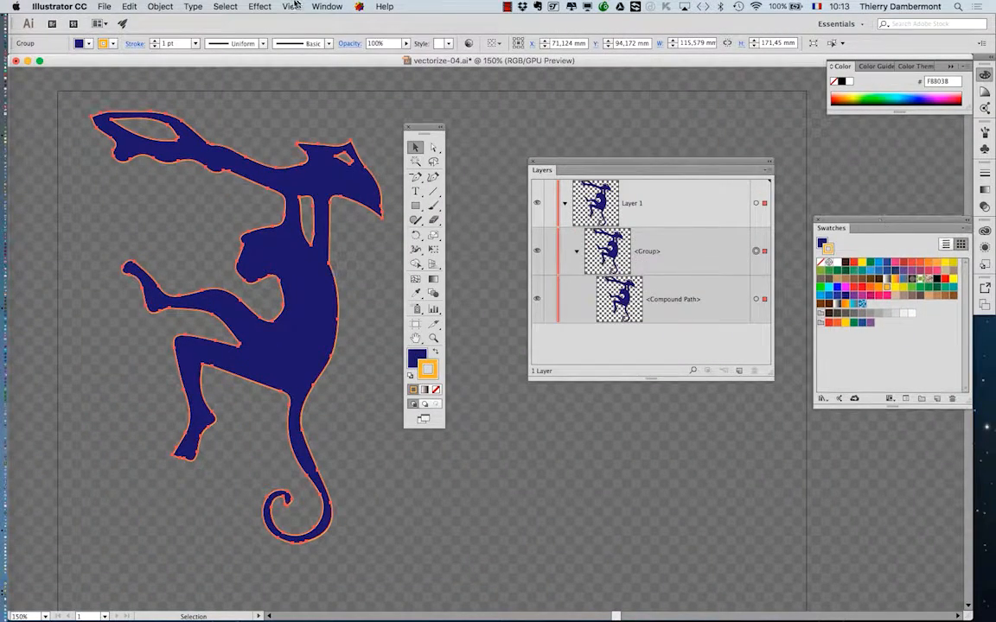
{"action": "left_click", "coordinate": [327, 6]}
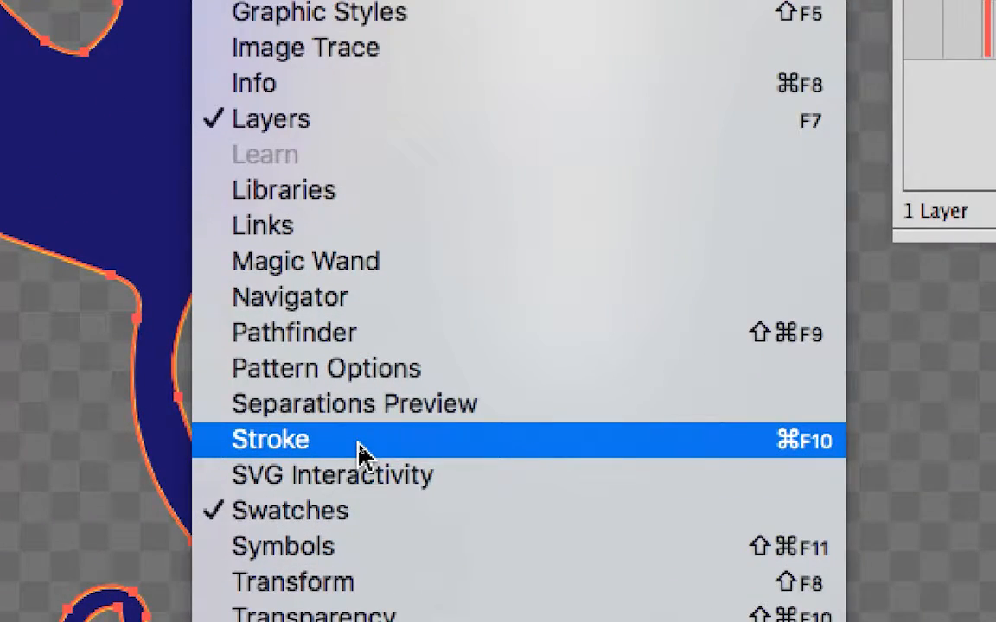
{"action": "left_click", "coordinate": [360, 451]}
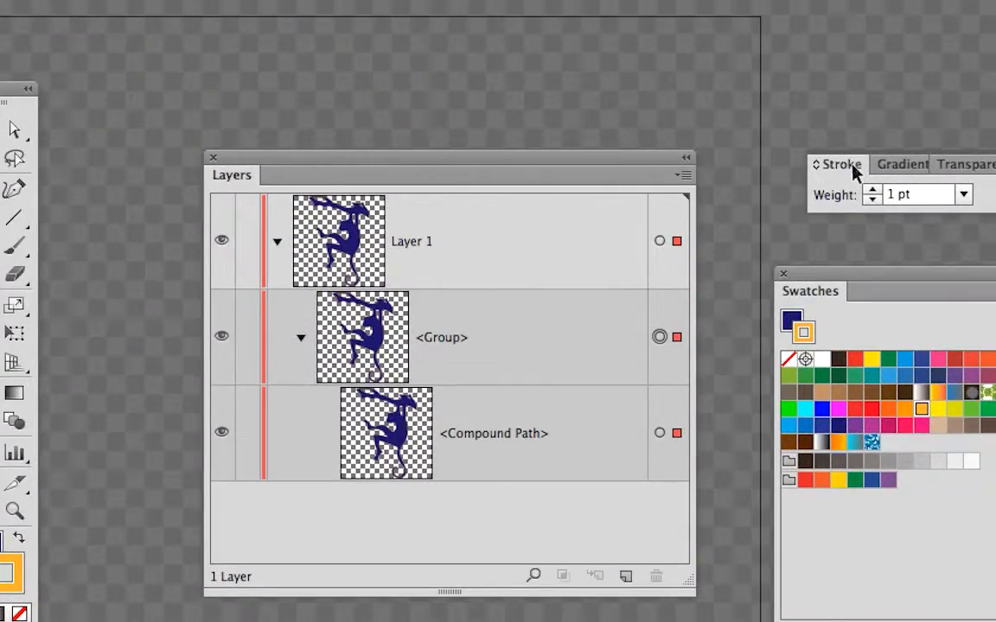
Detach the Stroke panel from its group, place it beside the monkey, and show its full options.
{"action": "mouse_move", "coordinate": [853, 173]}
{"action": "left_mouse_down"}
{"action": "mouse_move", "coordinate": [385, 99]}
{"action": "mouse_move", "coordinate": [23, 75]}
{"action": "mouse_move", "coordinate": [123, 47]}
{"action": "left_mouse_up"}
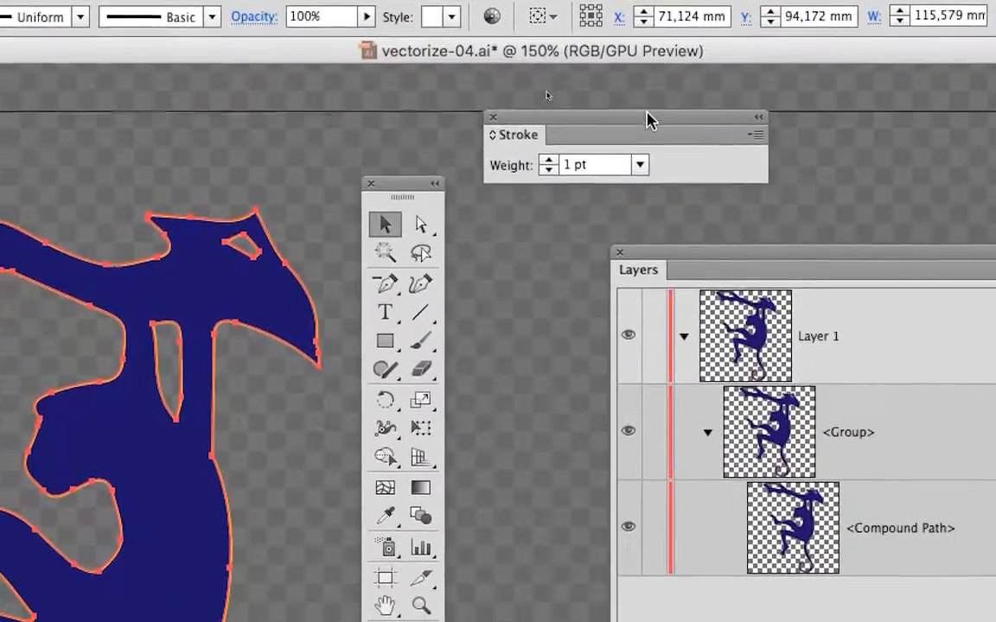
{"action": "mouse_move", "coordinate": [647, 115]}
{"action": "left_mouse_down"}
{"action": "mouse_move", "coordinate": [447, 140]}
{"action": "mouse_move", "coordinate": [355, 181]}
{"action": "mouse_move", "coordinate": [306, 180]}
{"action": "left_mouse_up"}
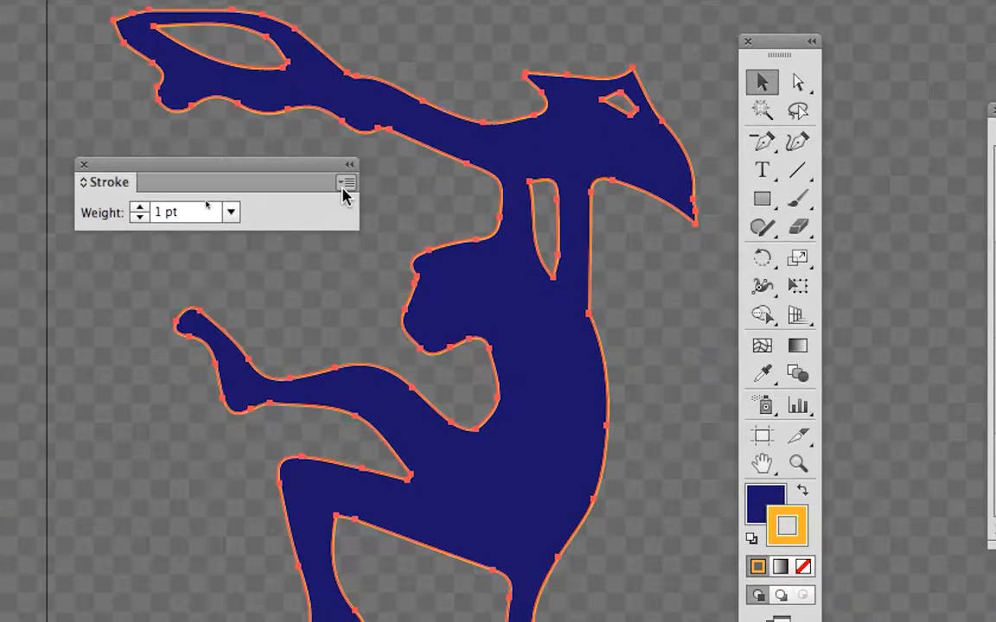
{"action": "left_click", "coordinate": [417, 197]}
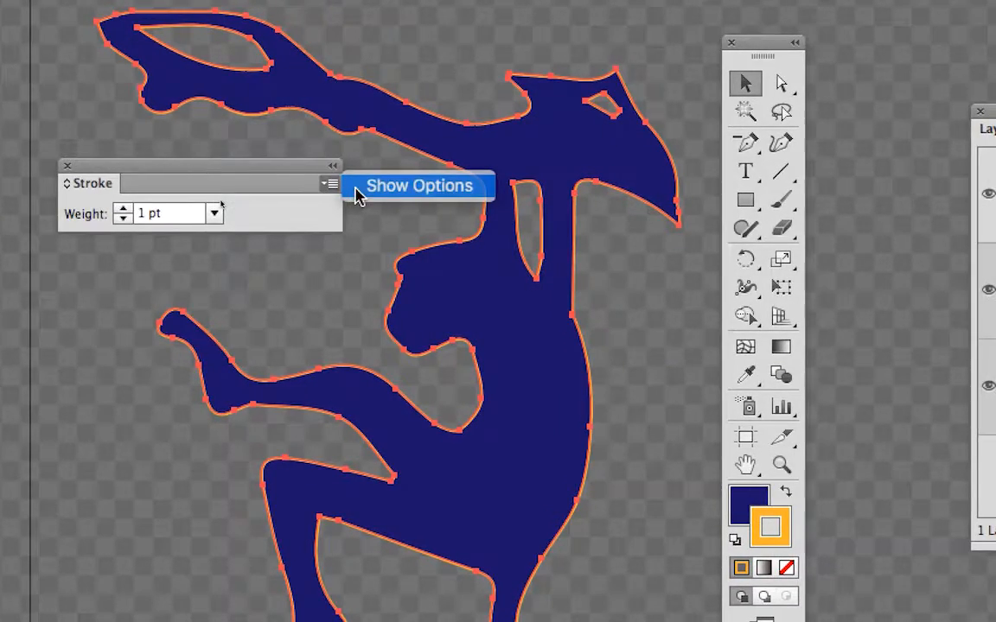
{"action": "left_click", "coordinate": [358, 195]}
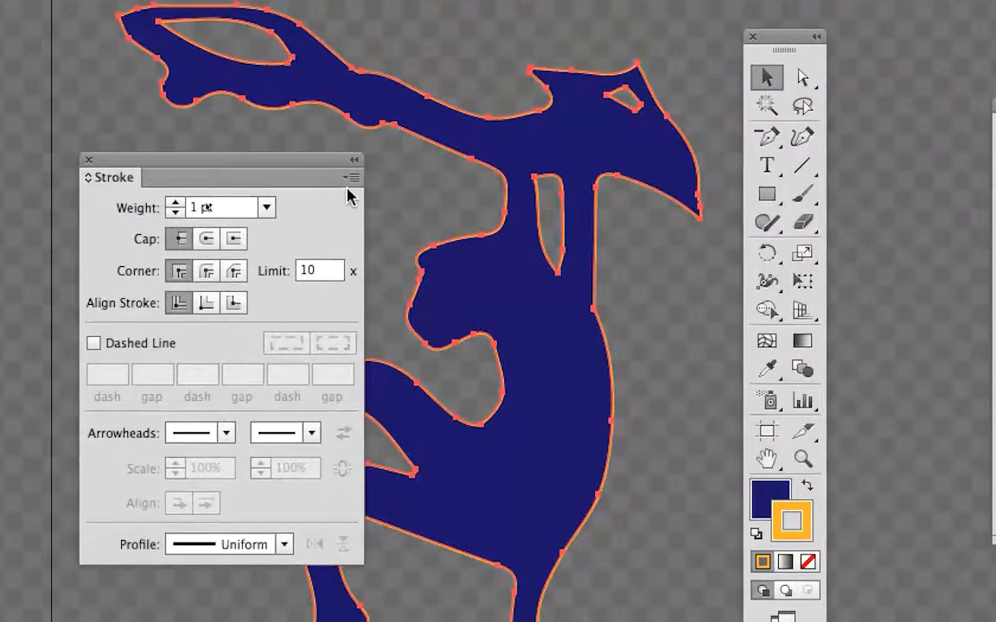
{"action": "left_click", "coordinate": [352, 178]}
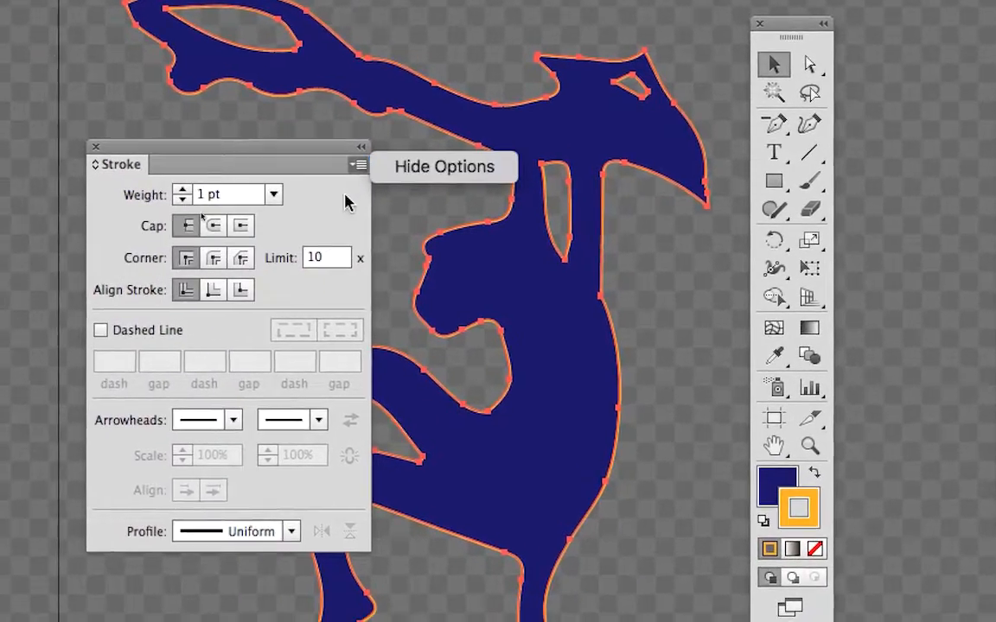
{"action": "left_click", "coordinate": [344, 203]}
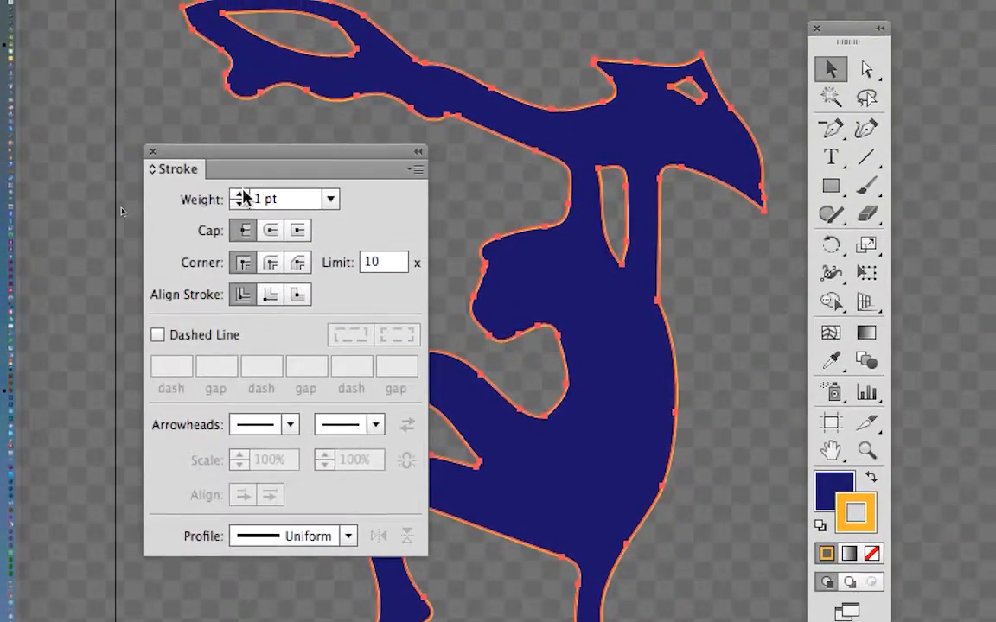
Increase the monkey's stroke weight to 16 pt.
{"action": "left_click", "coordinate": [229, 185]}
{"action": "left_click", "coordinate": [229, 185]}
{"action": "left_click", "coordinate": [229, 185]}
{"action": "left_click", "coordinate": [240, 194]}
{"action": "left_click", "coordinate": [239, 194]}
{"action": "left_click", "coordinate": [239, 194]}
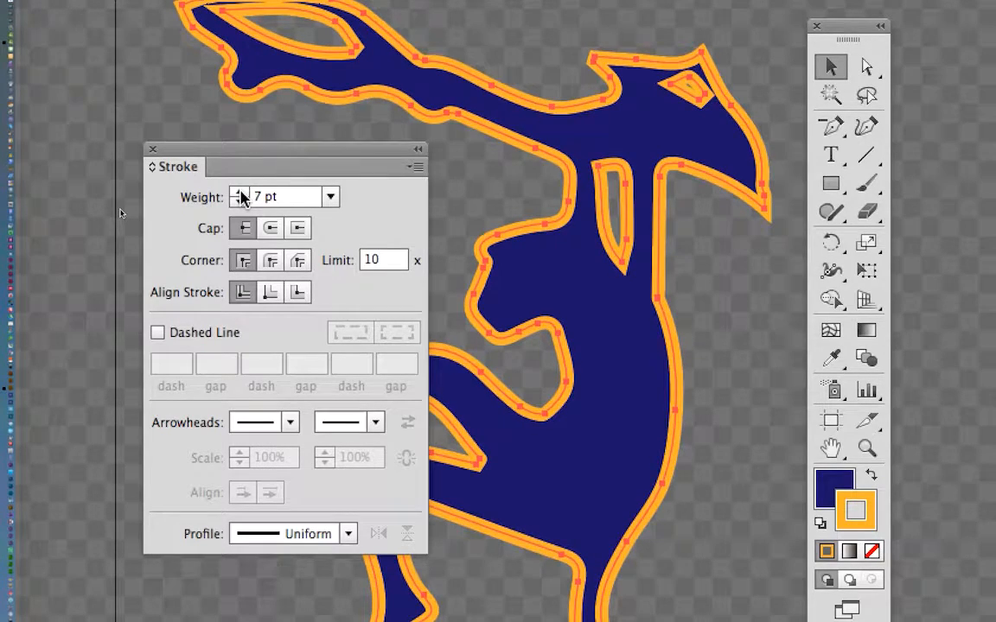
{"action": "left_click", "coordinate": [239, 194]}
{"action": "left_click", "coordinate": [239, 194]}
{"action": "left_click", "coordinate": [240, 194]}
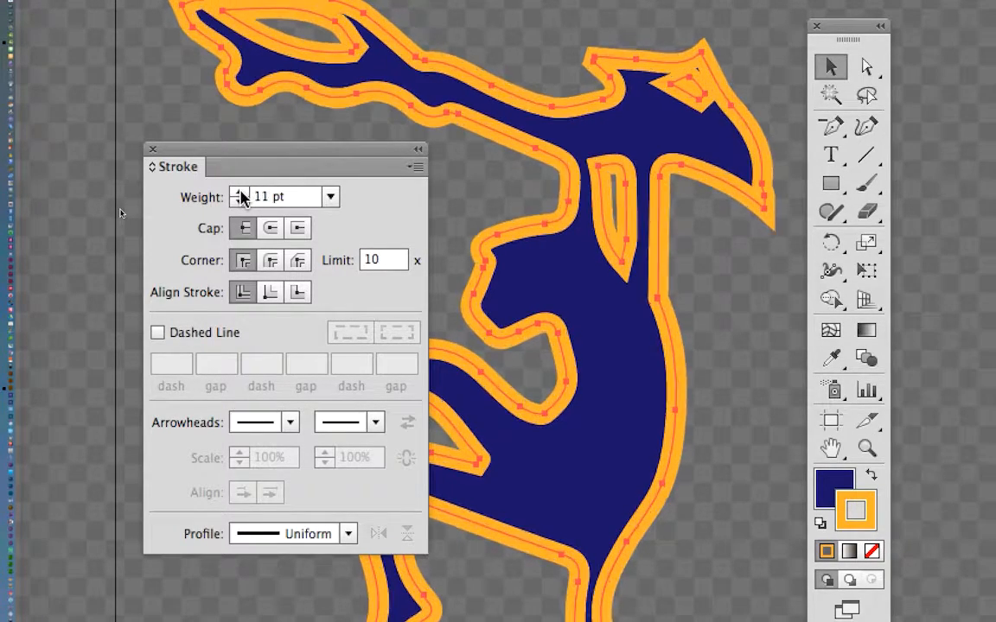
{"action": "left_click", "coordinate": [240, 193]}
{"action": "left_click", "coordinate": [239, 193]}
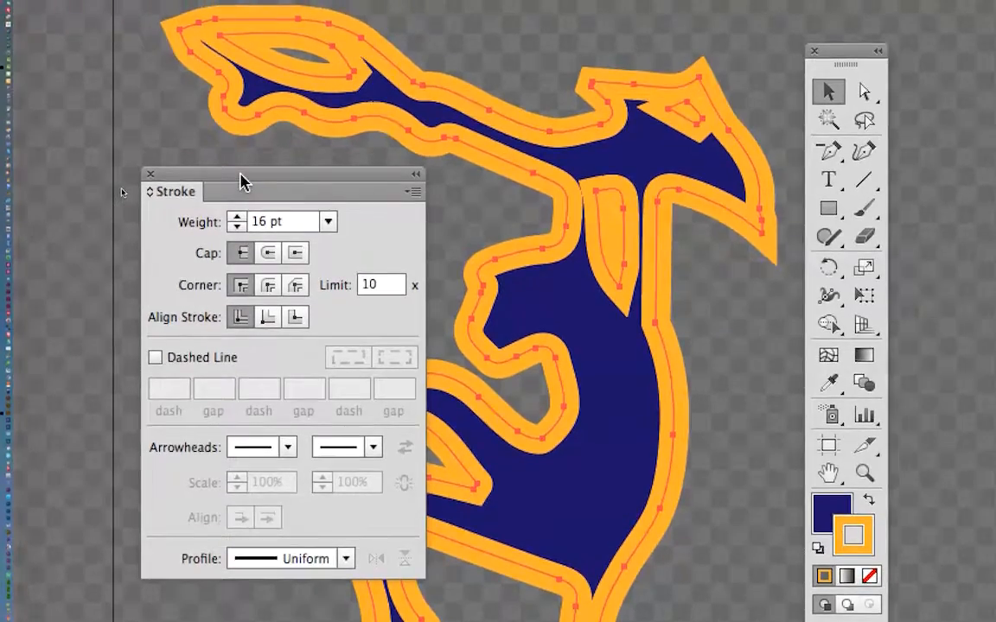
Move the Stroke panel and the Tools panel clear of the monkey.
{"action": "left_click_drag", "start_coordinate": [242, 150], "coordinate": [432, 136]}
{"action": "left_click_drag", "start_coordinate": [307, 177], "coordinate": [521, 100]}
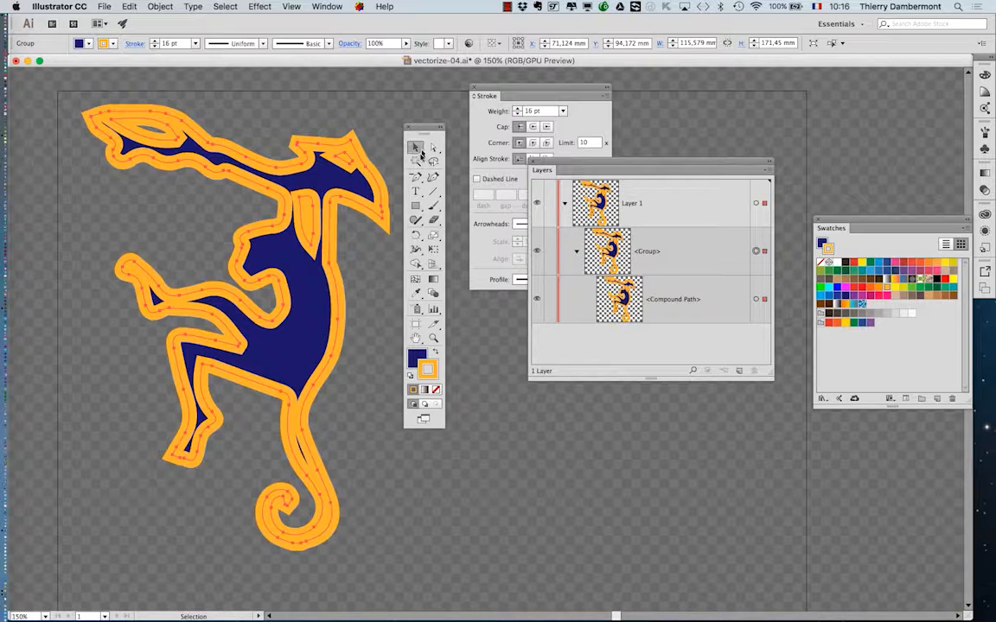
{"action": "left_click_drag", "start_coordinate": [425, 128], "coordinate": [813, 94]}
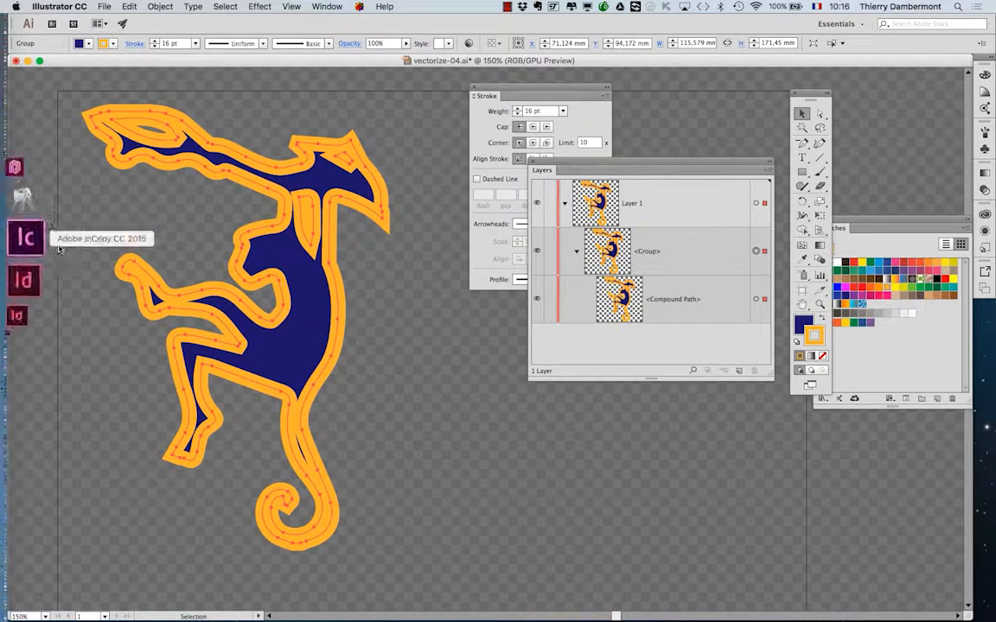
Deselect the monkey to examine how its thick stroke sits on the path, and select it again.
{"action": "left_click", "coordinate": [78, 251]}
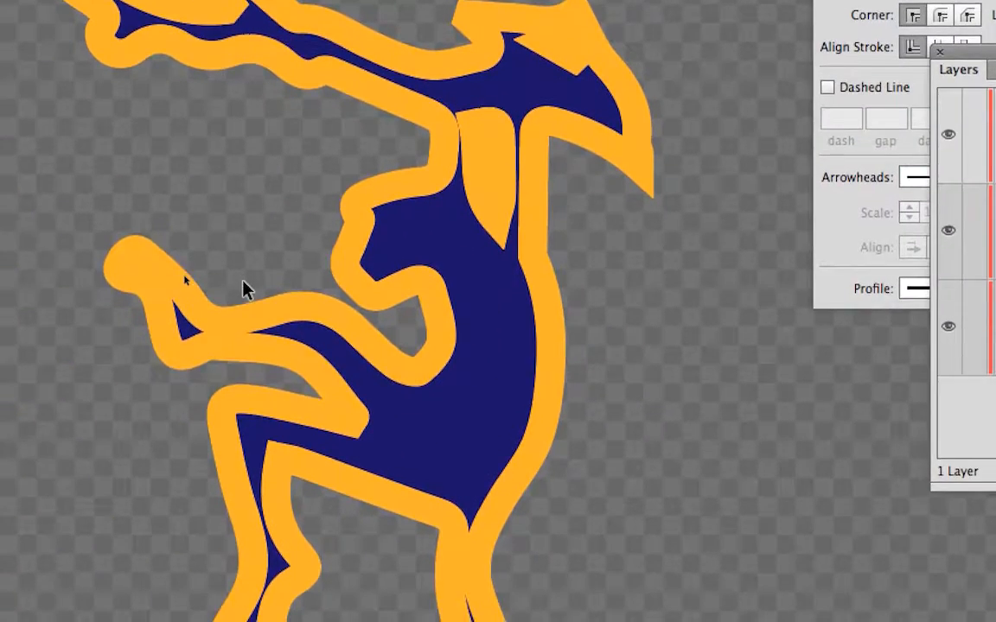
{"action": "left_click", "coordinate": [245, 282]}
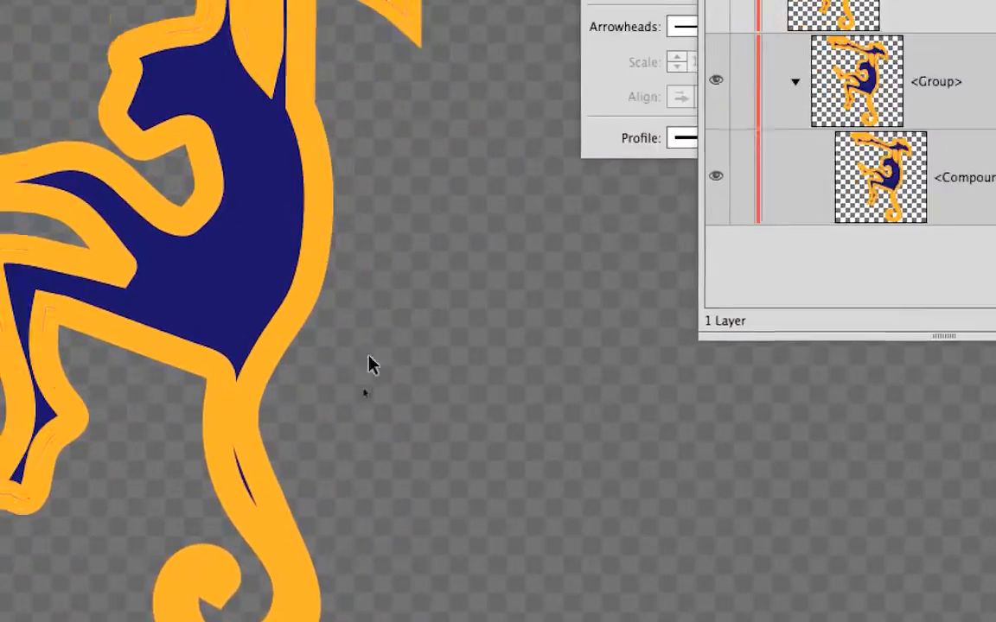
{"action": "left_click", "coordinate": [313, 345]}
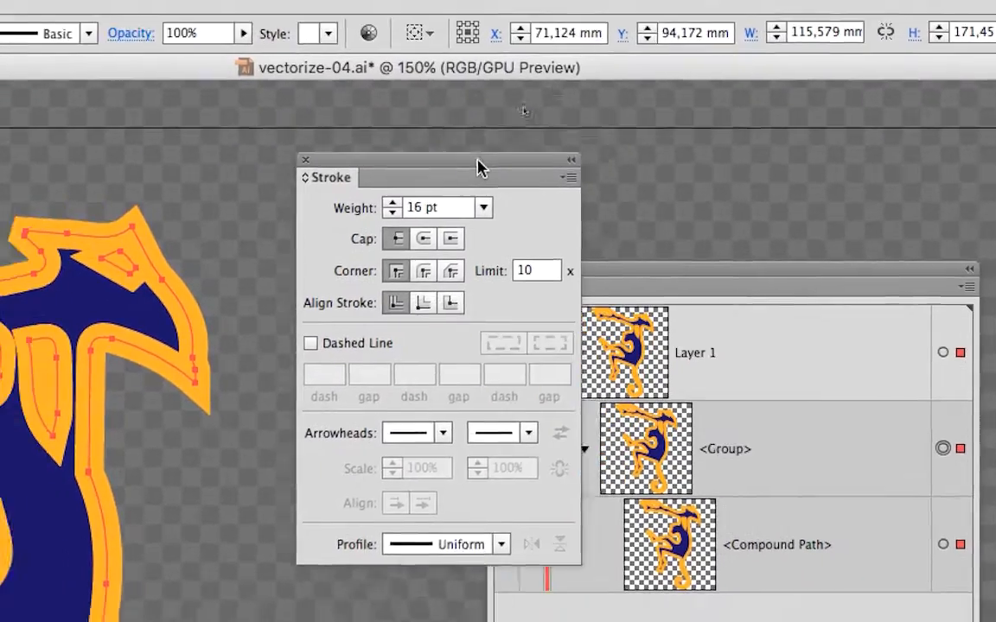
Bring the Stroke panel closer to the monkey and, after comparing inside and outside alignment, align the stroke to the outside.
{"action": "mouse_move", "coordinate": [478, 162]}
{"action": "left_mouse_down"}
{"action": "mouse_move", "coordinate": [411, 245]}
{"action": "mouse_move", "coordinate": [408, 328]}
{"action": "mouse_move", "coordinate": [440, 187]}
{"action": "left_mouse_up"}
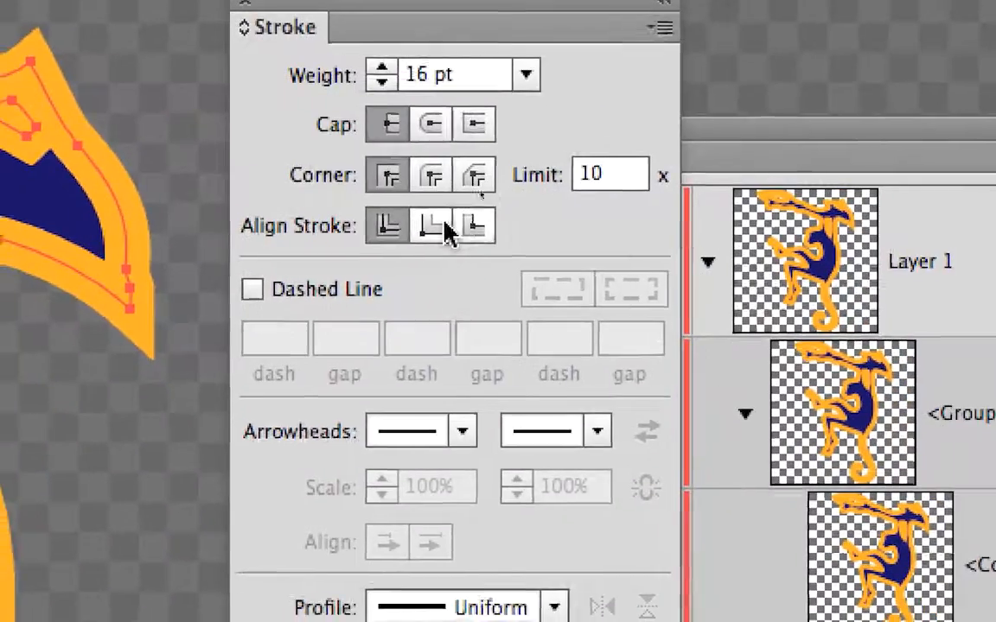
{"action": "left_click", "coordinate": [448, 228]}
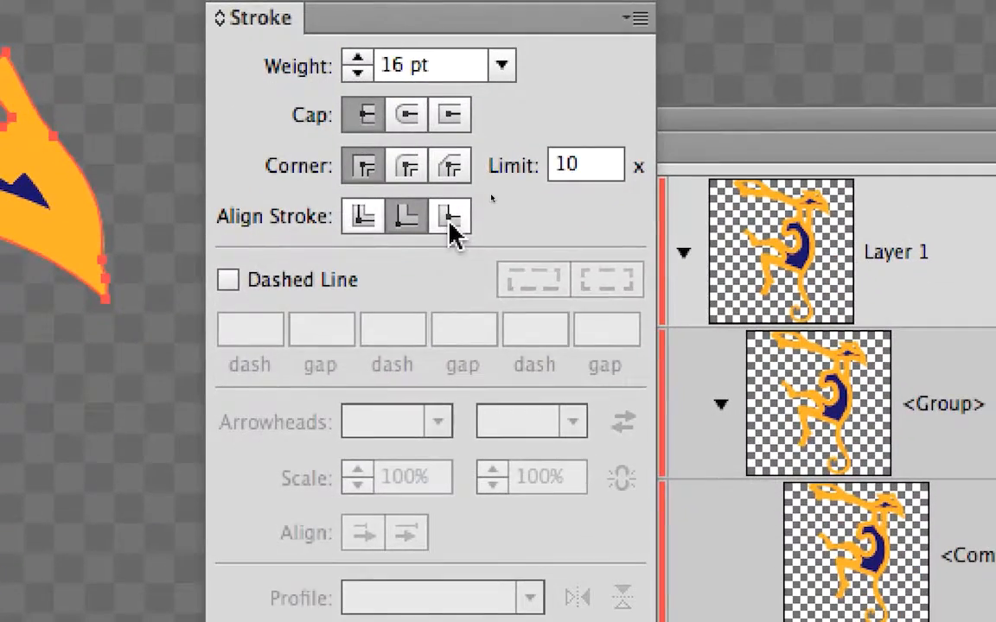
{"action": "left_click", "coordinate": [449, 222]}
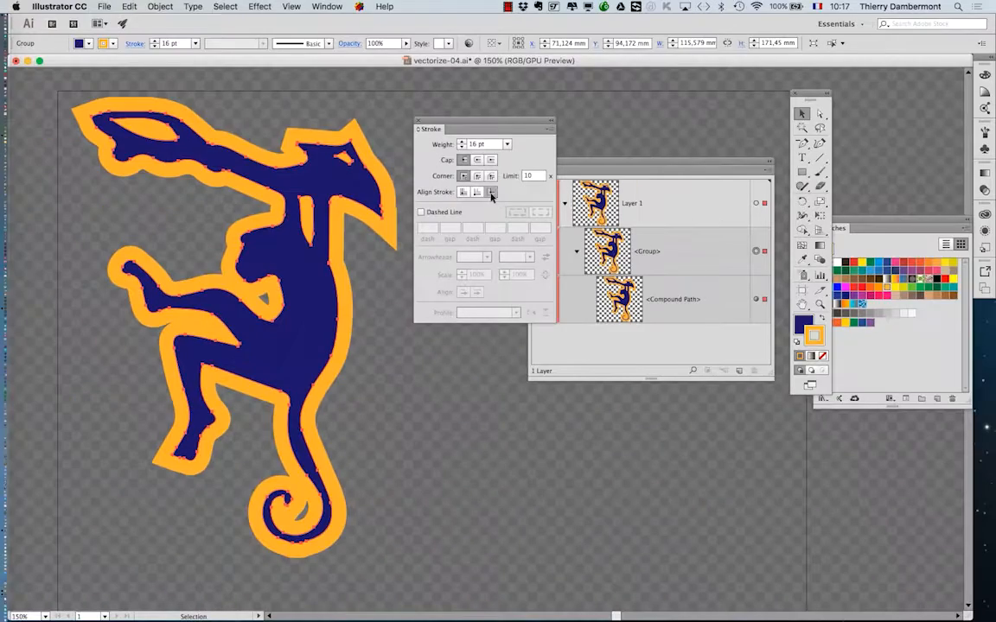
{"action": "left_click", "coordinate": [478, 192]}
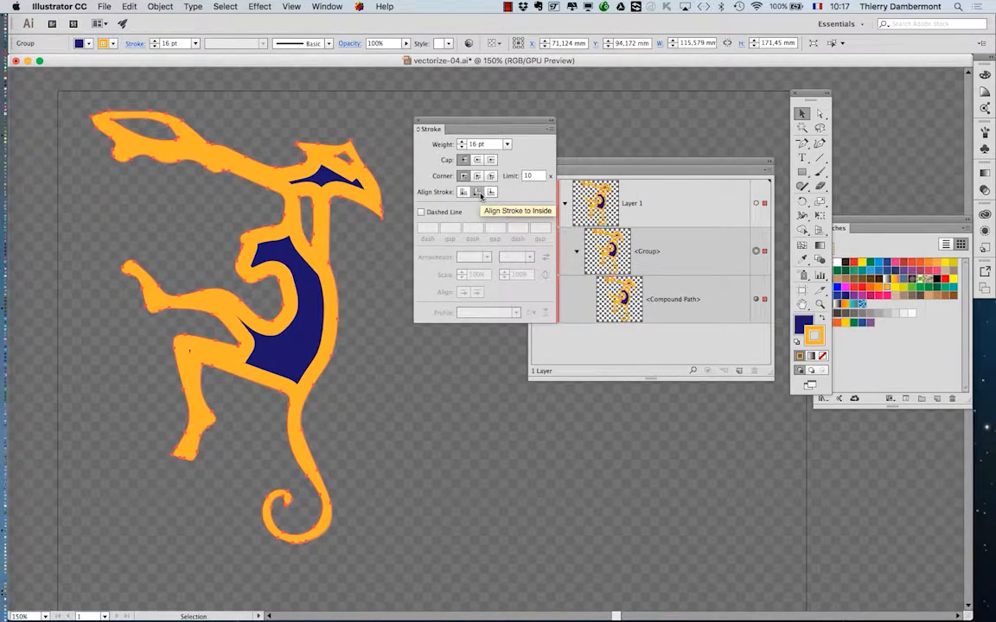
{"action": "left_click", "coordinate": [490, 192]}
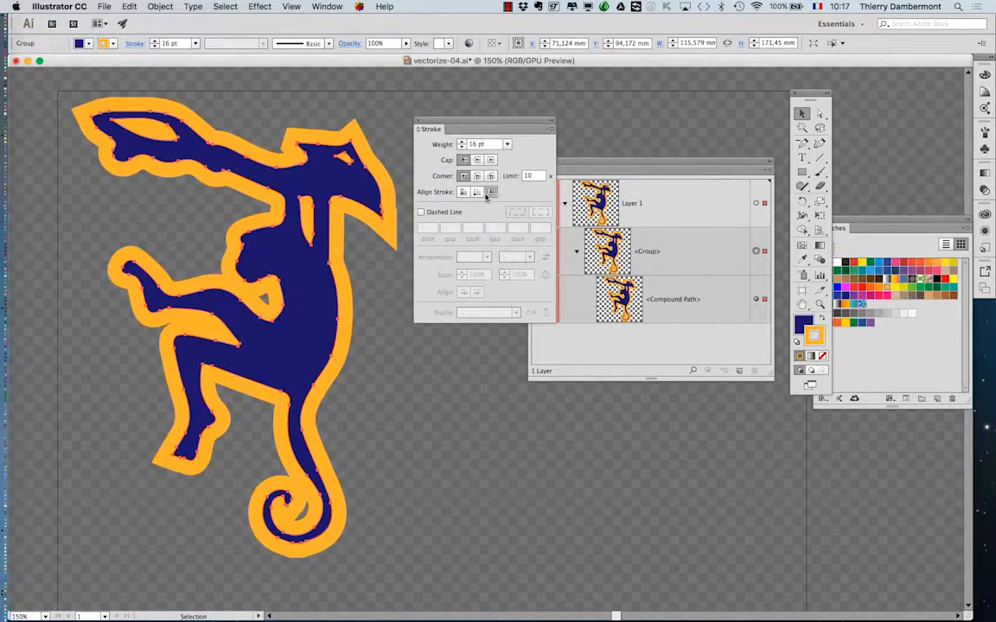
{"action": "left_click", "coordinate": [478, 192]}
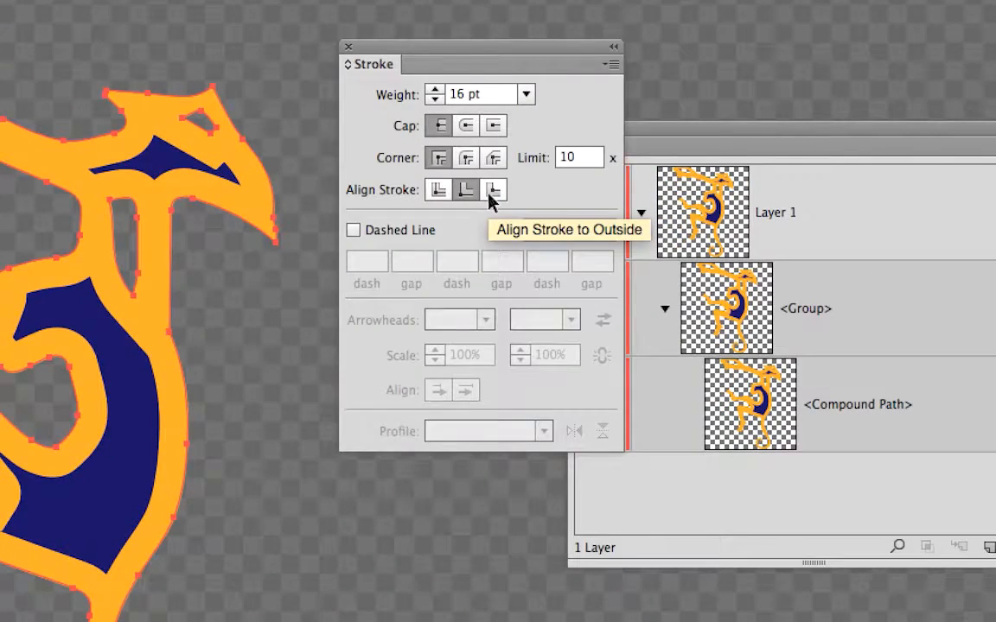
{"action": "left_click", "coordinate": [490, 192]}
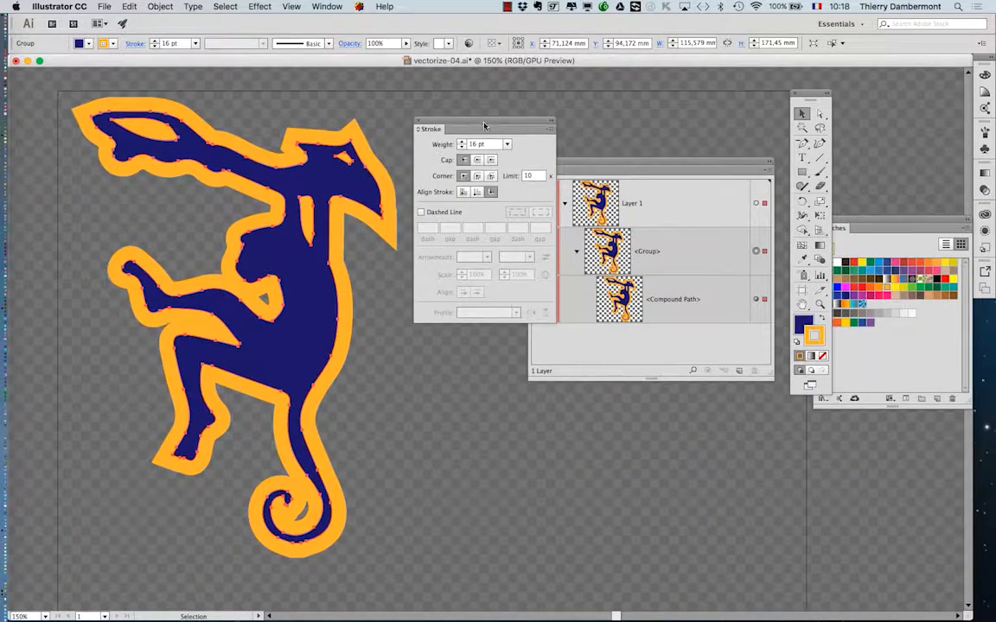
Place the Stroke panel beside the monkey's head and set the stroke's corners to Round Join.
{"action": "mouse_move", "coordinate": [484, 126]}
{"action": "left_mouse_down"}
{"action": "mouse_move", "coordinate": [597, 100]}
{"action": "mouse_move", "coordinate": [508, 130]}
{"action": "mouse_move", "coordinate": [483, 246]}
{"action": "left_mouse_up"}
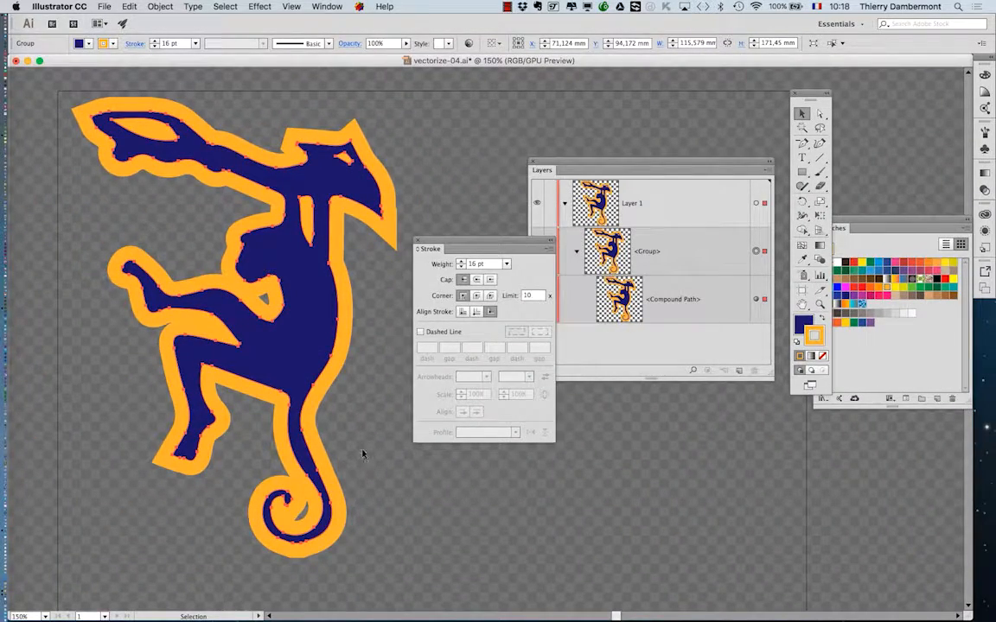
{"action": "scroll", "coordinate": [329, 387], "scroll_direction": "up", "scroll_amount": 2}
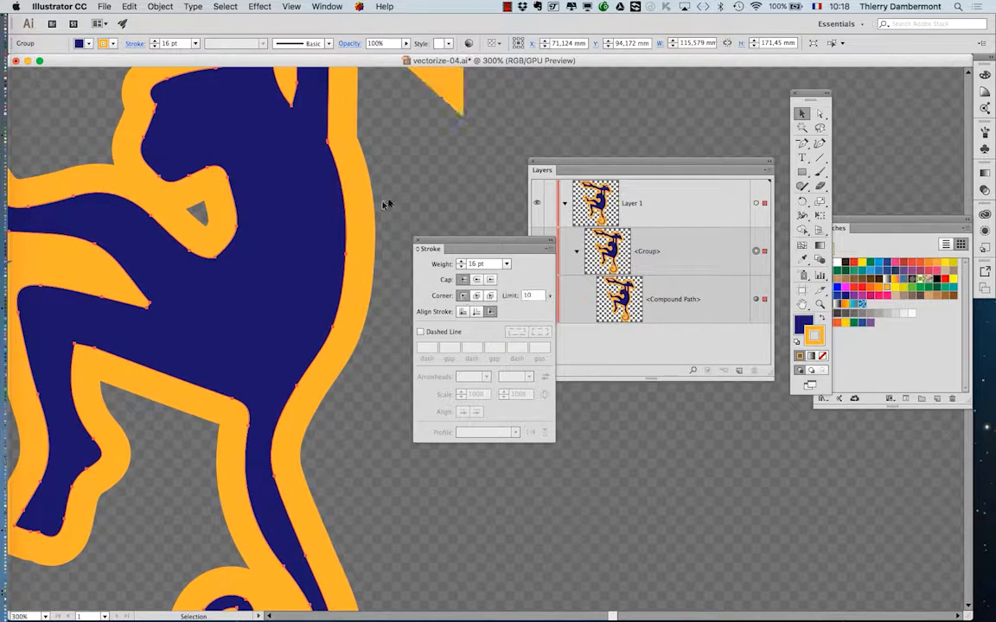
{"action": "left_click_drag", "start_coordinate": [384, 204], "coordinate": [266, 409]}
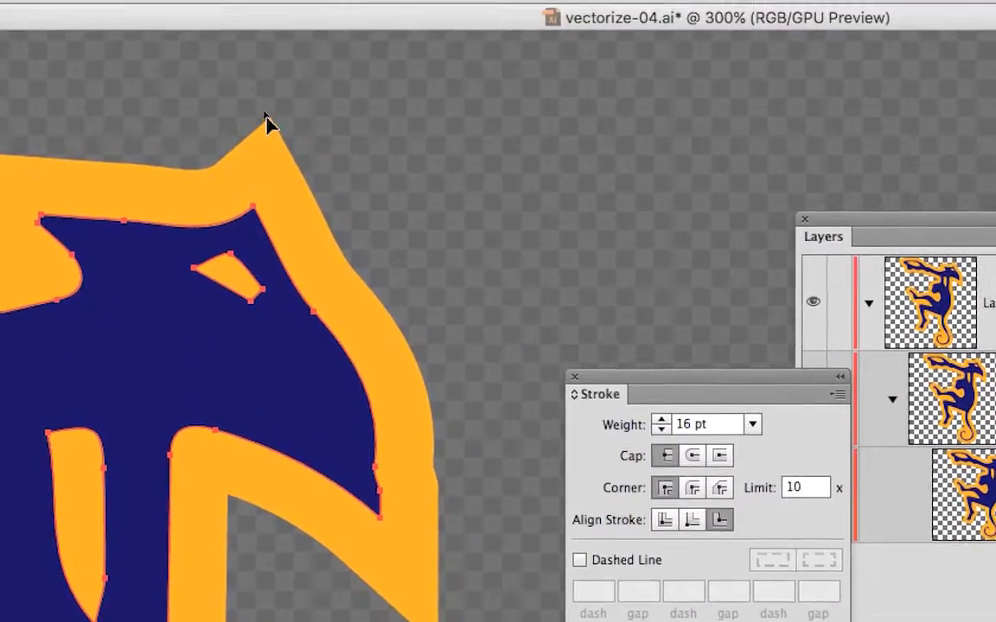
{"action": "left_click_drag", "start_coordinate": [617, 379], "coordinate": [534, 307]}
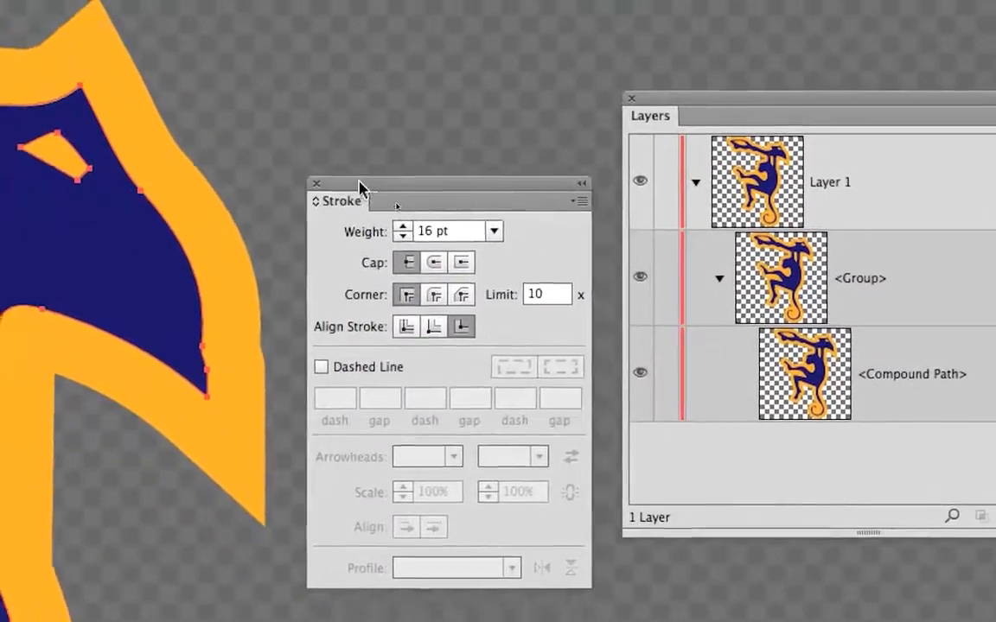
{"action": "left_click_drag", "start_coordinate": [359, 181], "coordinate": [353, 173]}
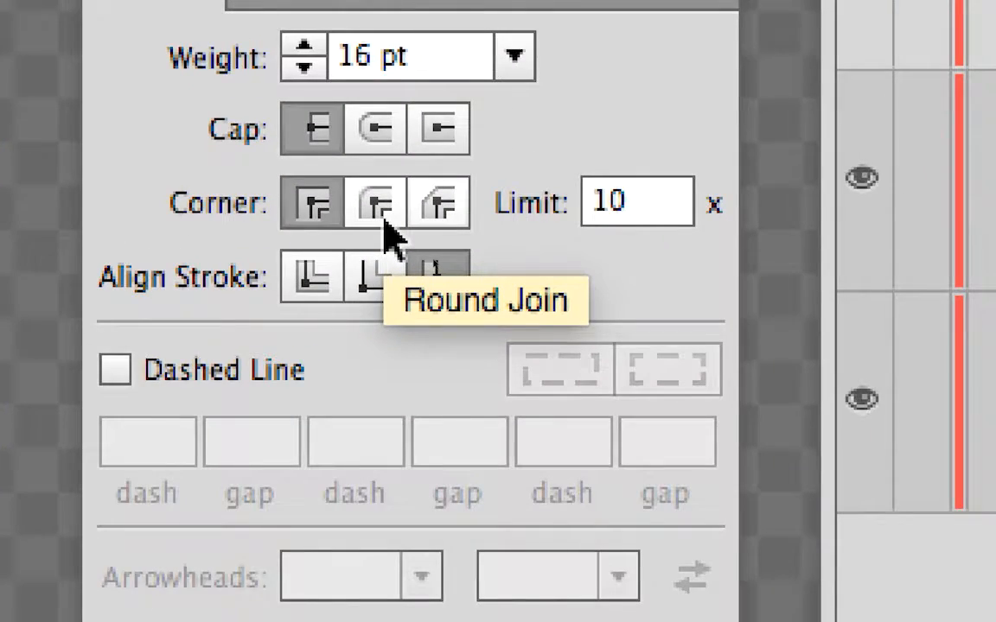
{"action": "left_click", "coordinate": [384, 223]}
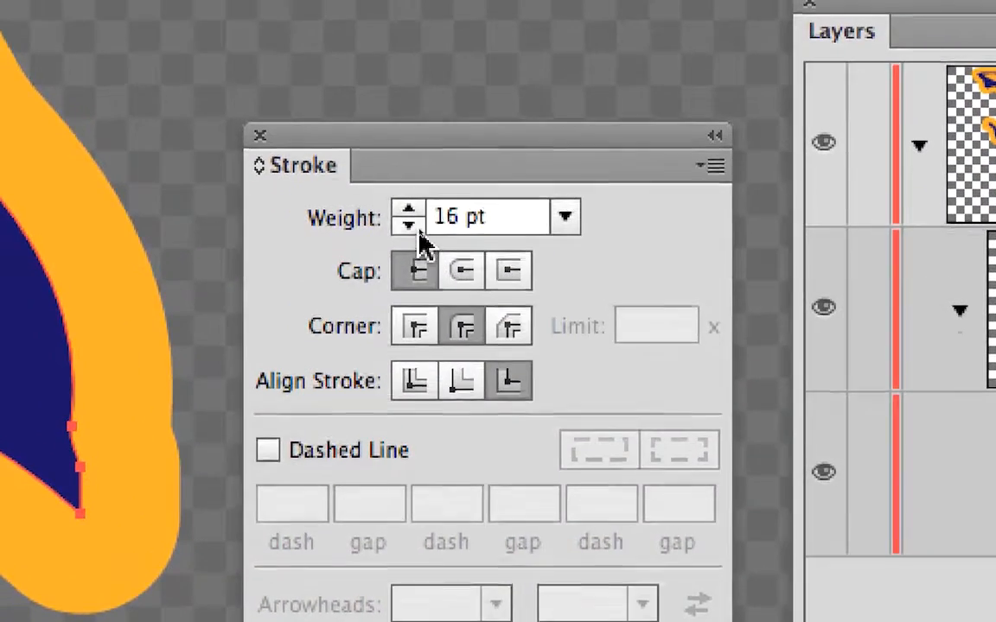
Reduce the monkey's stroke weight to 6 pt and move the Stroke panel away from the head.
{"action": "left_click", "coordinate": [417, 228]}
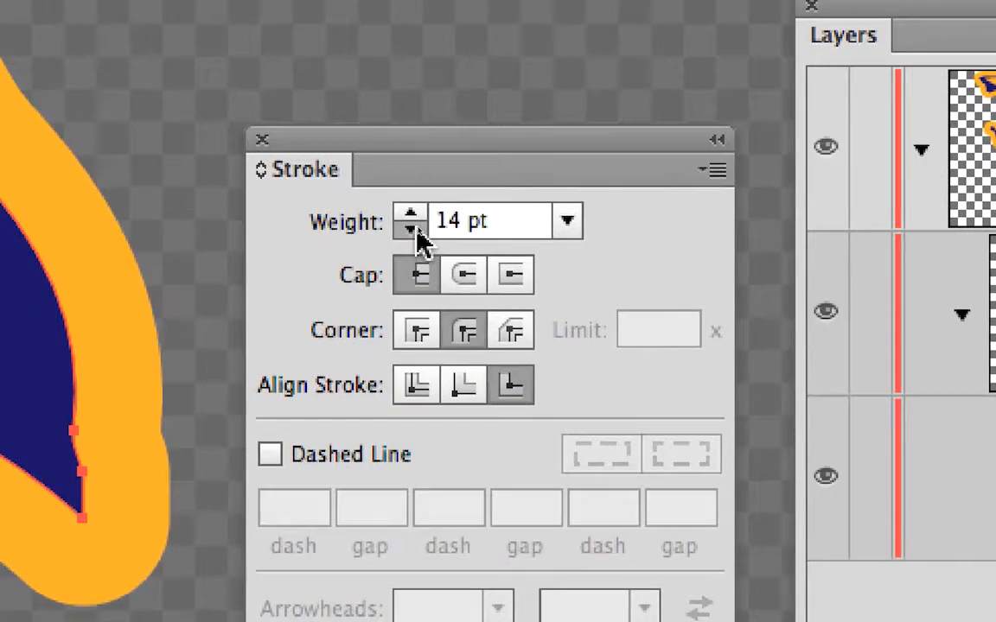
{"action": "left_click", "coordinate": [417, 228]}
{"action": "left_click", "coordinate": [416, 228]}
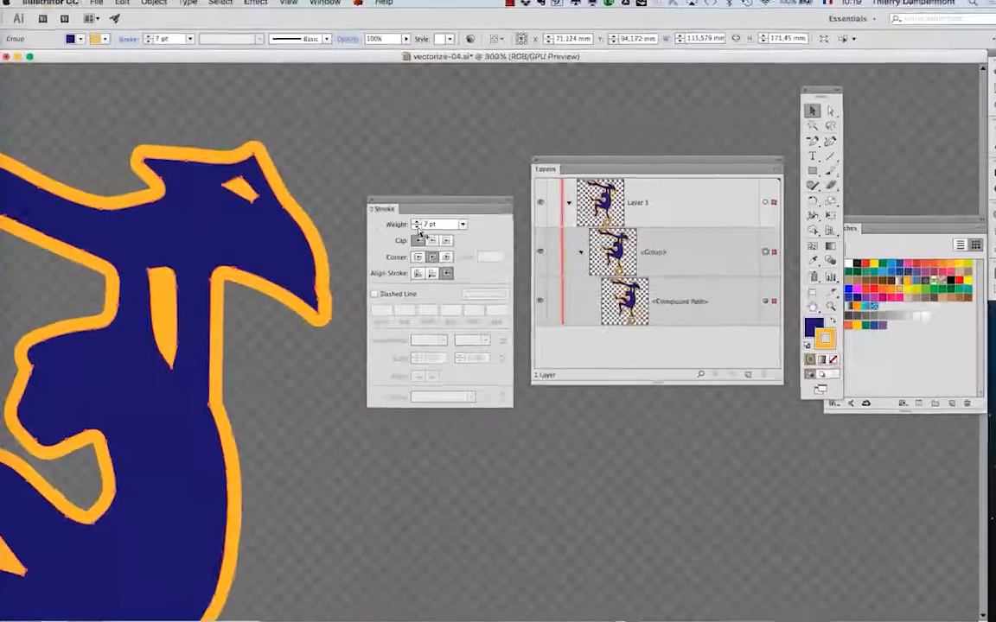
{"action": "left_click", "coordinate": [416, 227]}
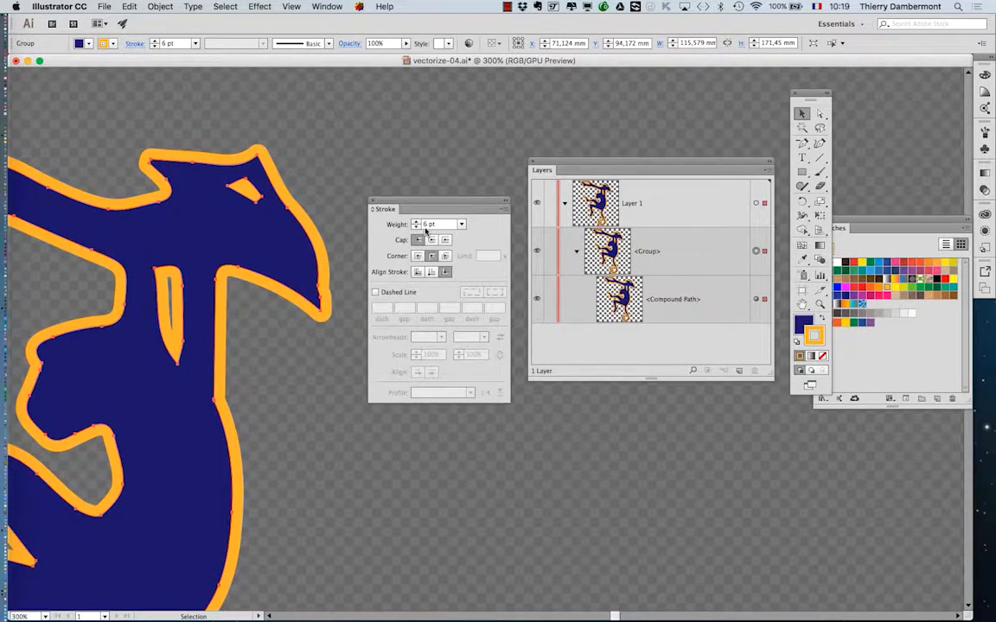
{"action": "left_click_drag", "start_coordinate": [421, 204], "coordinate": [465, 179]}
{"action": "scroll", "coordinate": [284, 286], "scroll_direction": "down", "scroll_amount": 1}
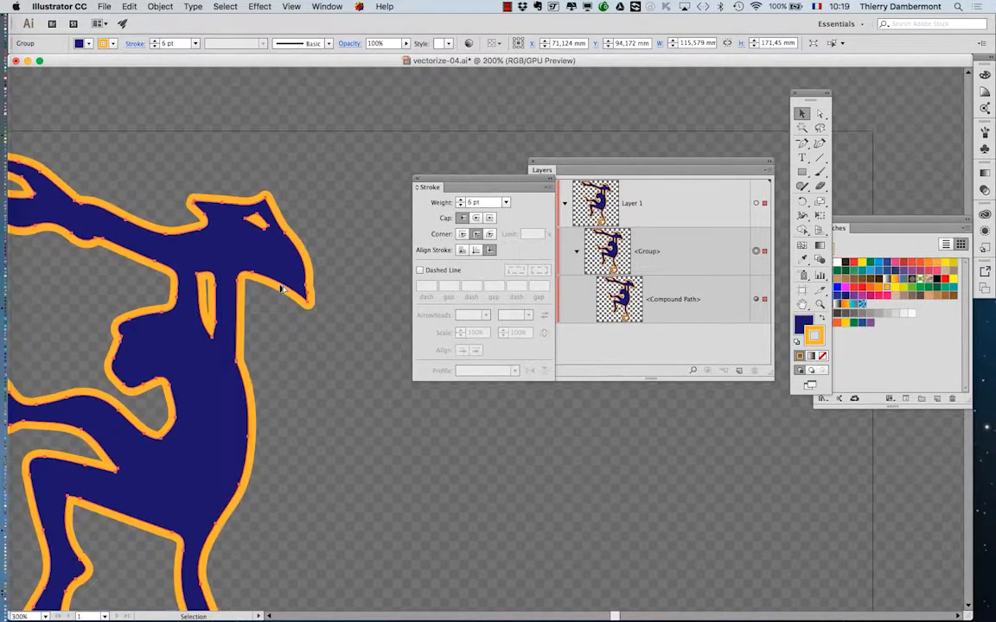
{"action": "scroll", "coordinate": [245, 300], "scroll_direction": "up", "scroll_amount": 2}
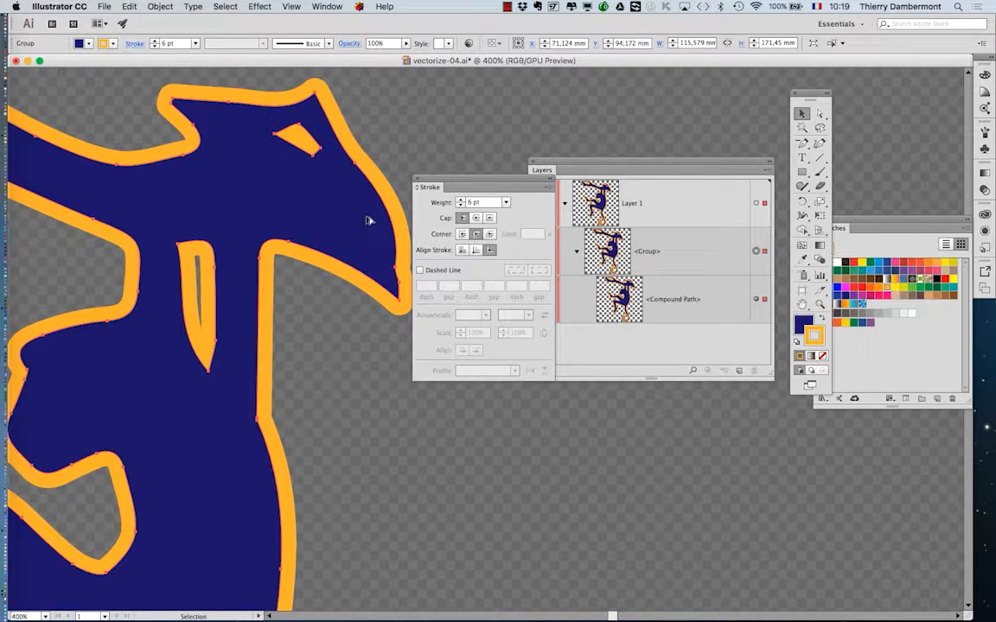
Save the document as vectorize-05.ai with the Illustrator CC options and move the Stroke panel away from the monkey.
{"action": "scroll", "coordinate": [312, 347], "scroll_direction": "down", "scroll_amount": 2}
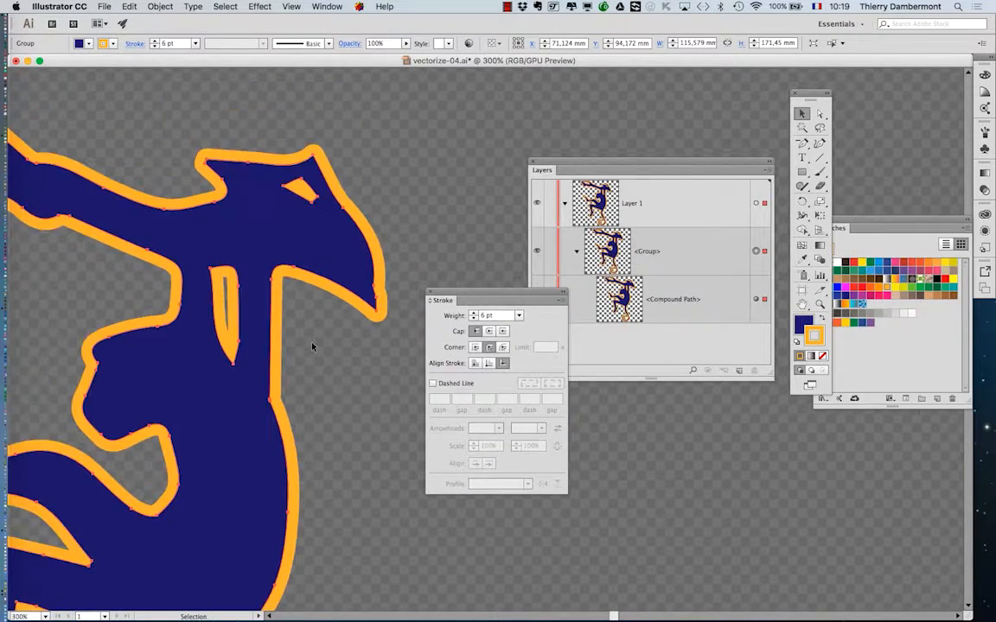
{"action": "left_click", "coordinate": [104, 6]}
{"action": "left_click", "coordinate": [121, 107]}
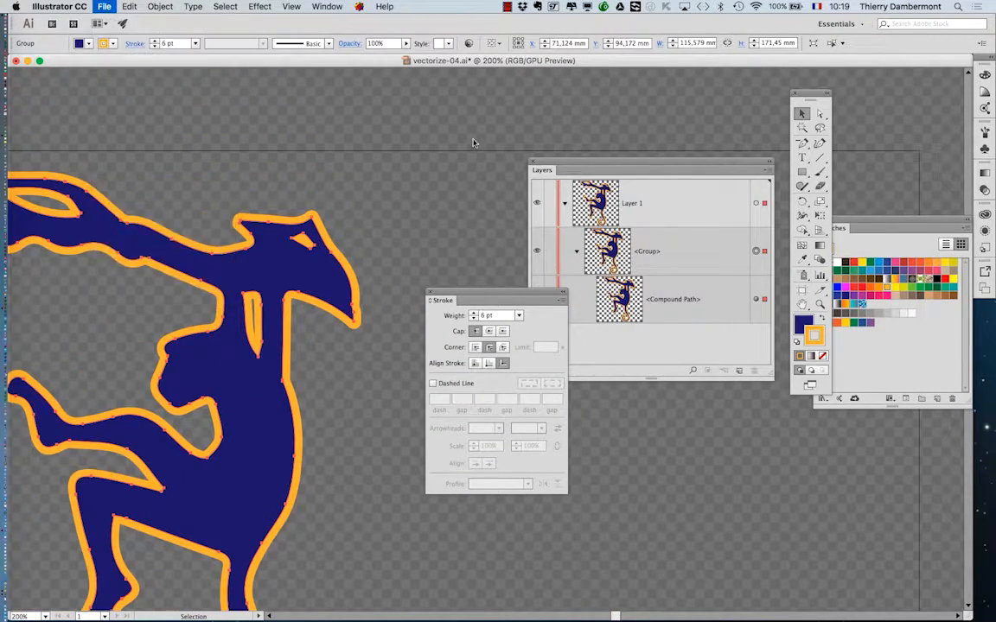
{"action": "left_click", "coordinate": [475, 104]}
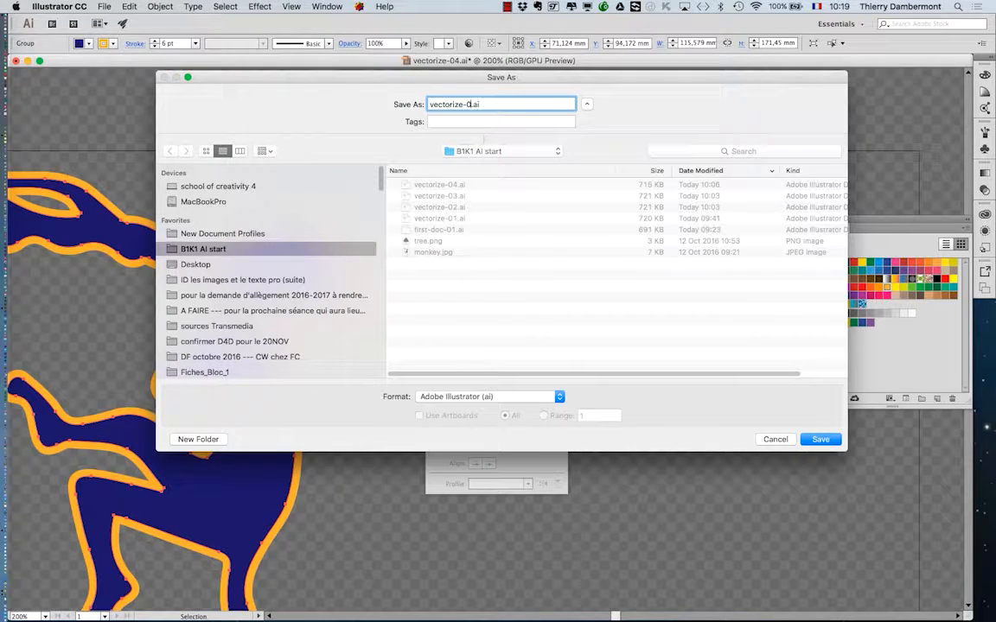
{"action": "key", "text": "Return"}
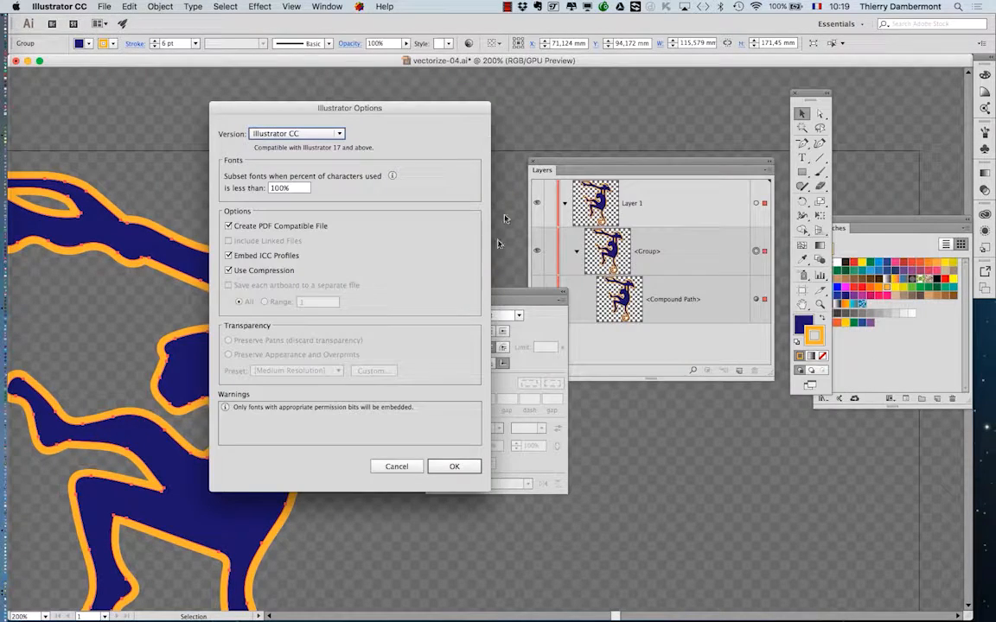
{"action": "left_click", "coordinate": [449, 460]}
{"action": "left_click_drag", "start_coordinate": [489, 299], "coordinate": [665, 440]}
Review the list of saved vectorize versions in the Save As dialog and cancel it without saving.
{"action": "left_click", "coordinate": [102, 6]}
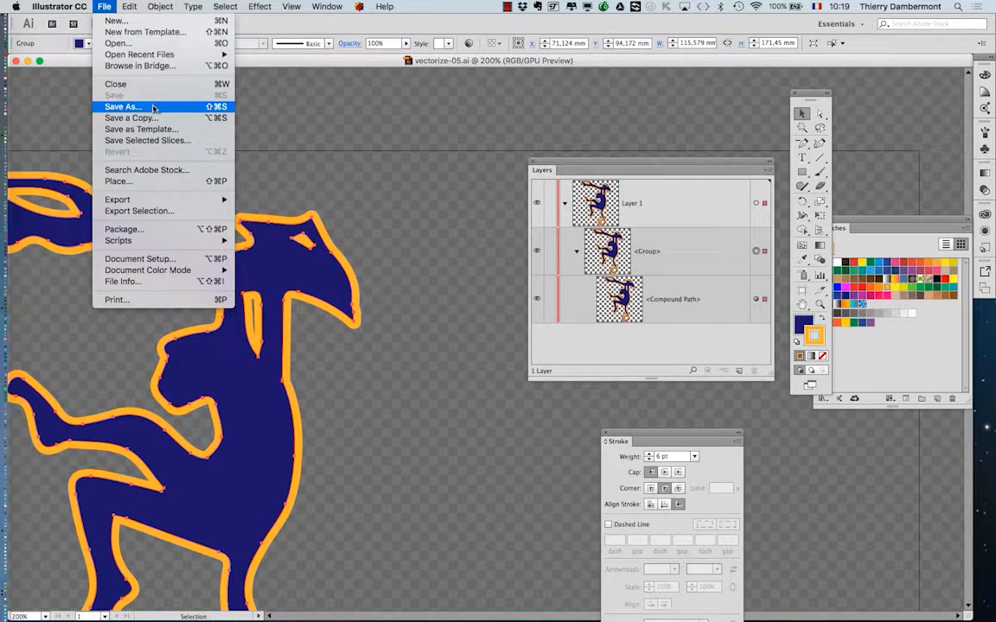
{"action": "left_click", "coordinate": [121, 101]}
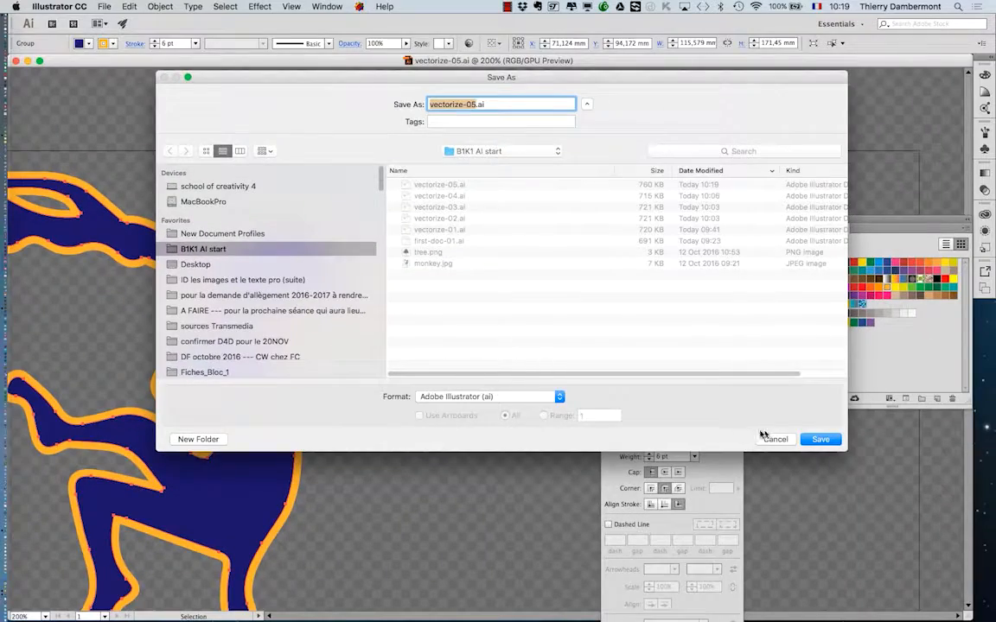
{"action": "left_click", "coordinate": [767, 440]}
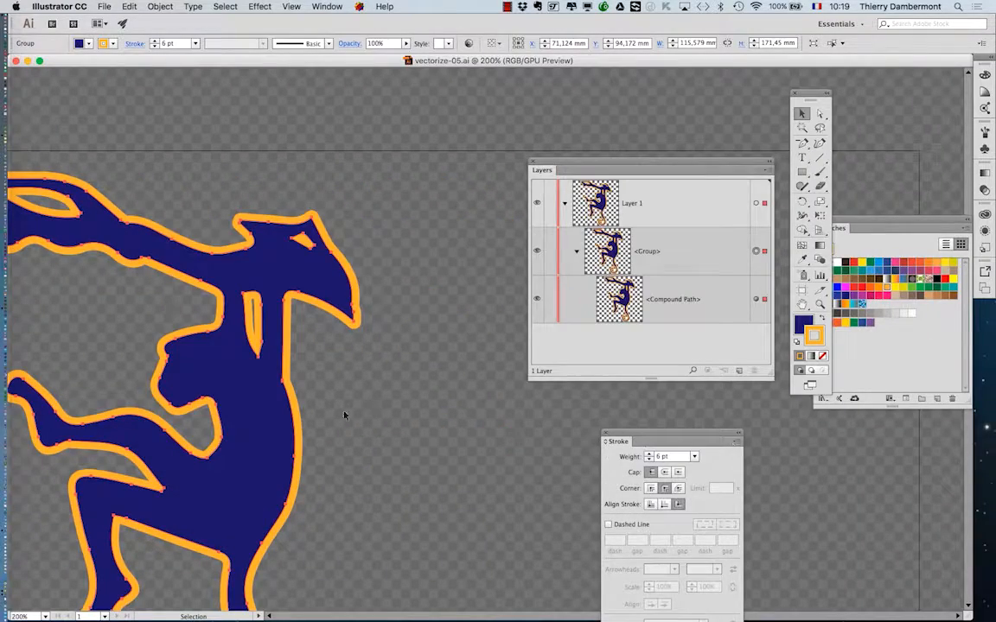
Deselect the monkey and spread the Swatches and Layers panels apart to make room around the artboard.
{"action": "left_click_drag", "start_coordinate": [349, 429], "coordinate": [370, 309]}
{"action": "key", "text": "super+minus"}
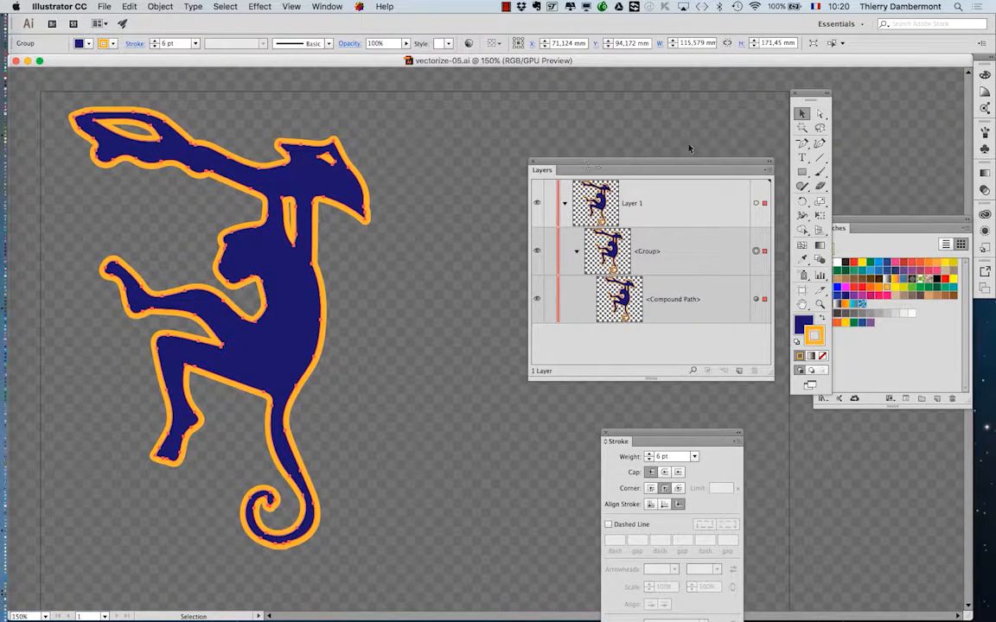
{"action": "key", "text": "super+minus"}
{"action": "key", "text": "super+minus"}
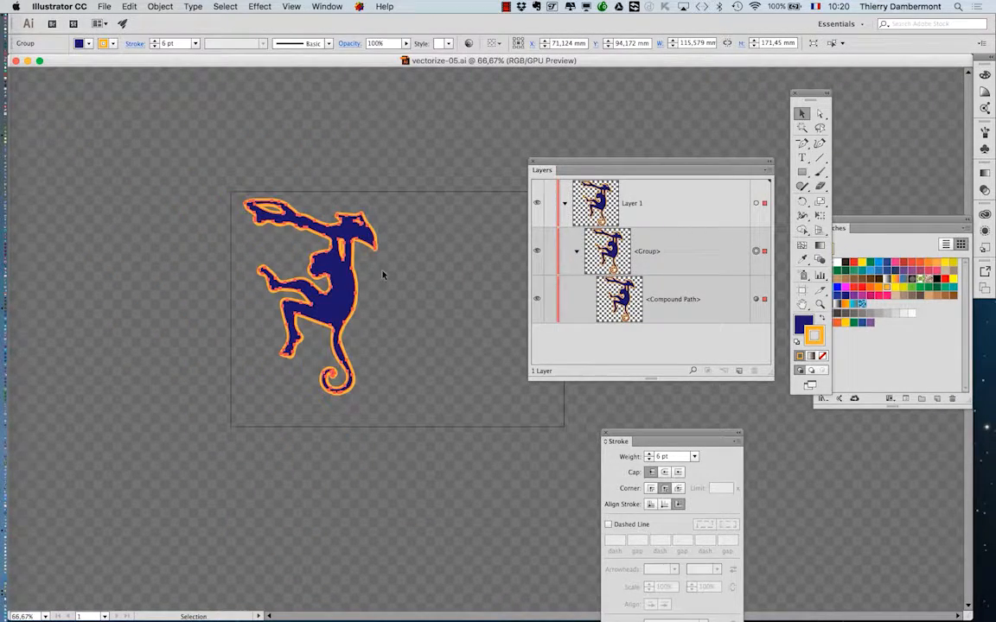
{"action": "left_click_drag", "start_coordinate": [394, 315], "coordinate": [289, 326]}
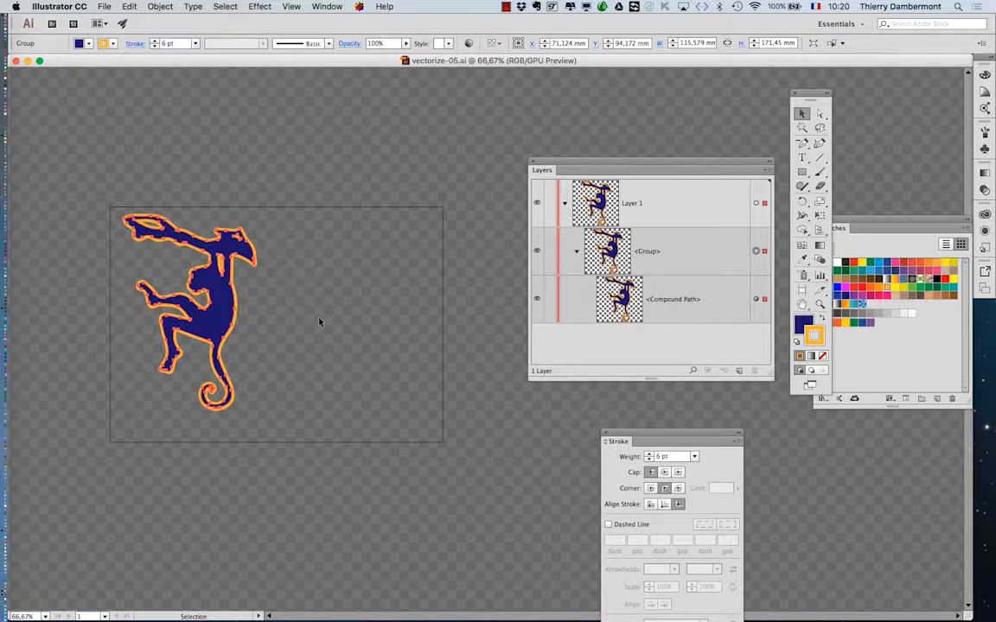
{"action": "left_click", "coordinate": [430, 291]}
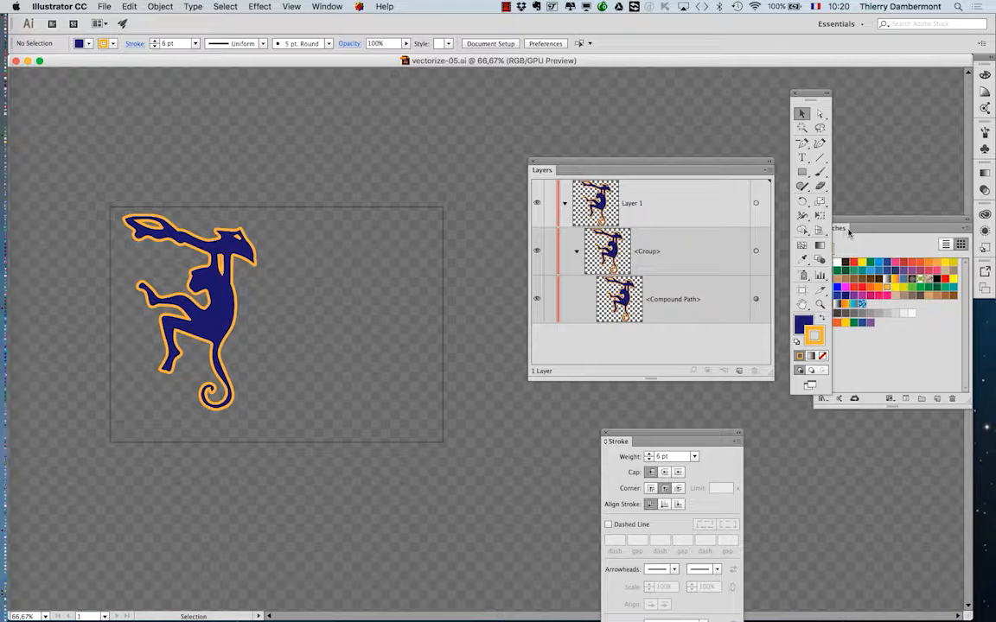
{"action": "left_click_drag", "start_coordinate": [855, 224], "coordinate": [72, 89]}
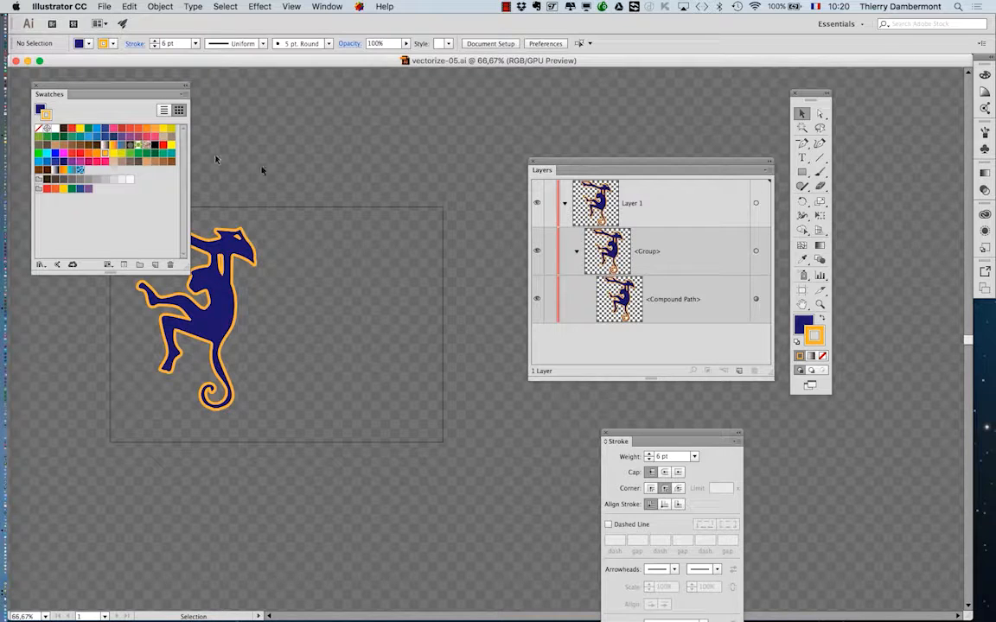
{"action": "left_click_drag", "start_coordinate": [556, 172], "coordinate": [872, 428]}
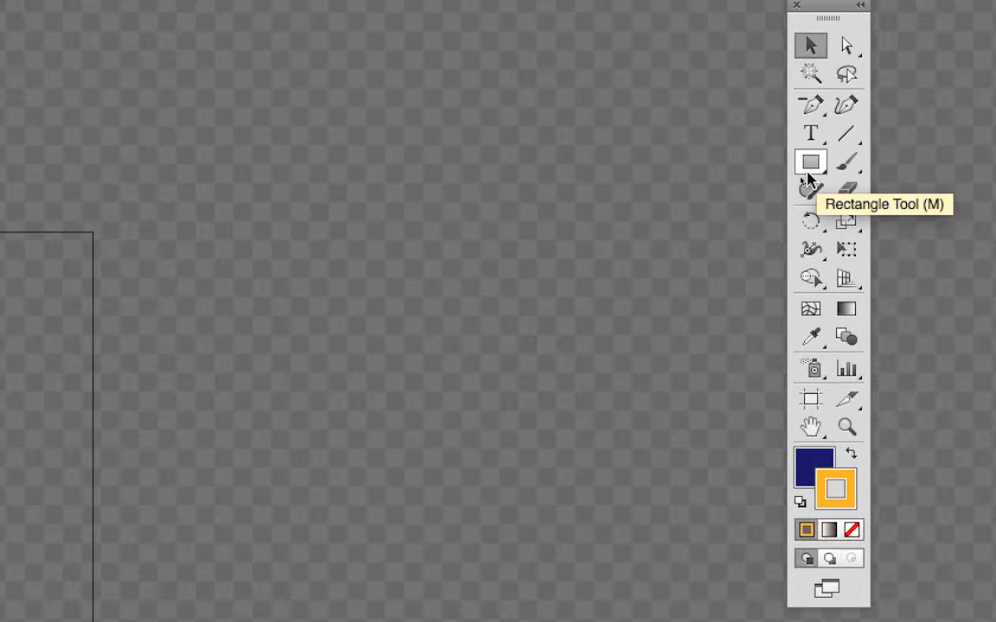
Tear off the shape tools as a separate floating panel and place it above the artboard.
{"action": "left_click", "coordinate": [791, 172]}
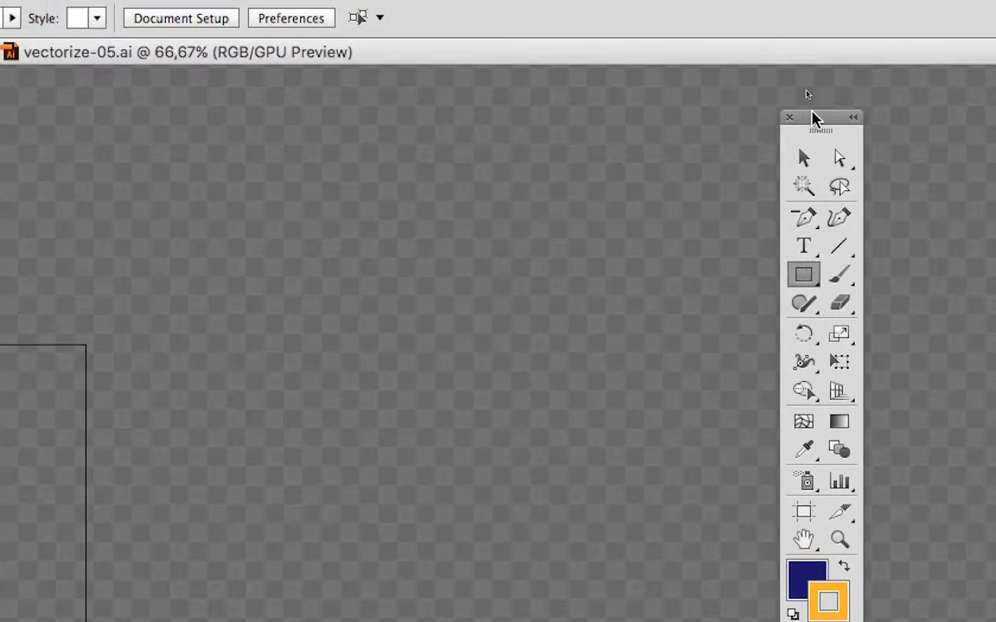
{"action": "left_click_drag", "start_coordinate": [812, 112], "coordinate": [169, 90]}
{"action": "left_click", "coordinate": [158, 252]}
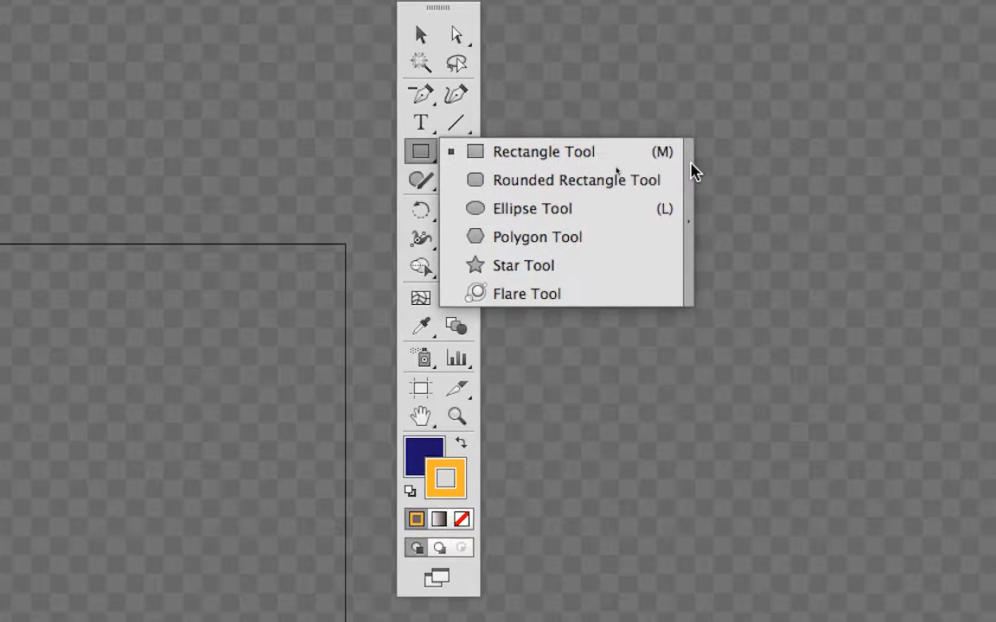
{"action": "left_click", "coordinate": [691, 171]}
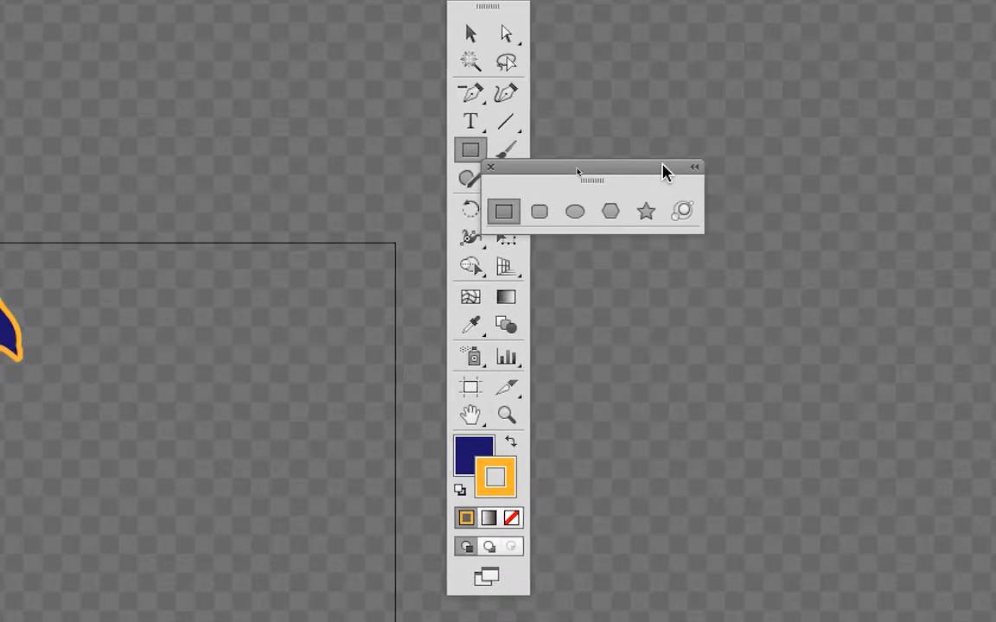
{"action": "left_click_drag", "start_coordinate": [664, 171], "coordinate": [515, 136]}
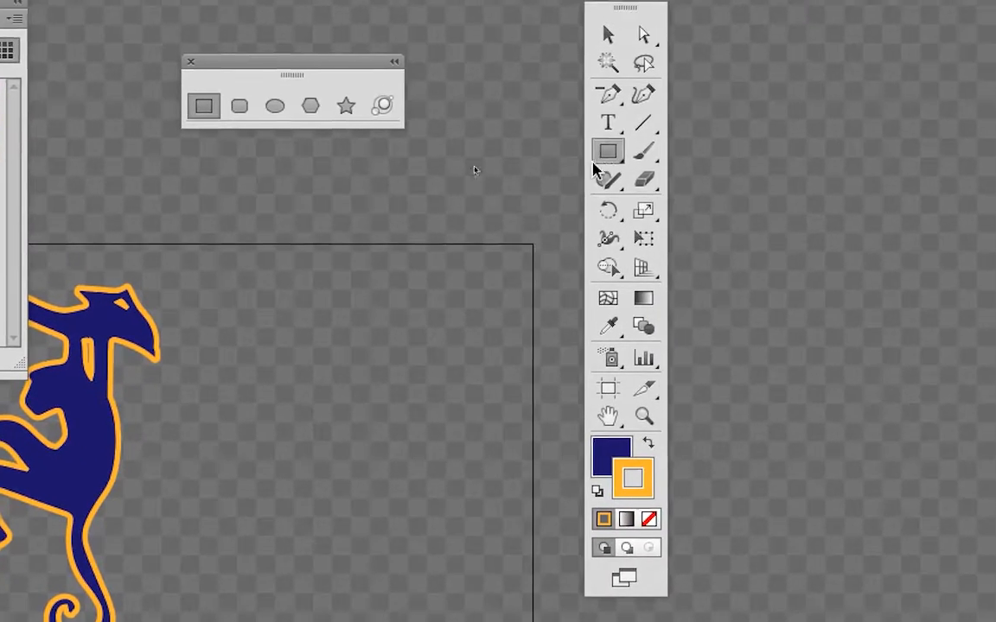
Tear off the Pen tools as a separate floating panel, move it aside and close it.
{"action": "left_click", "coordinate": [694, 140]}
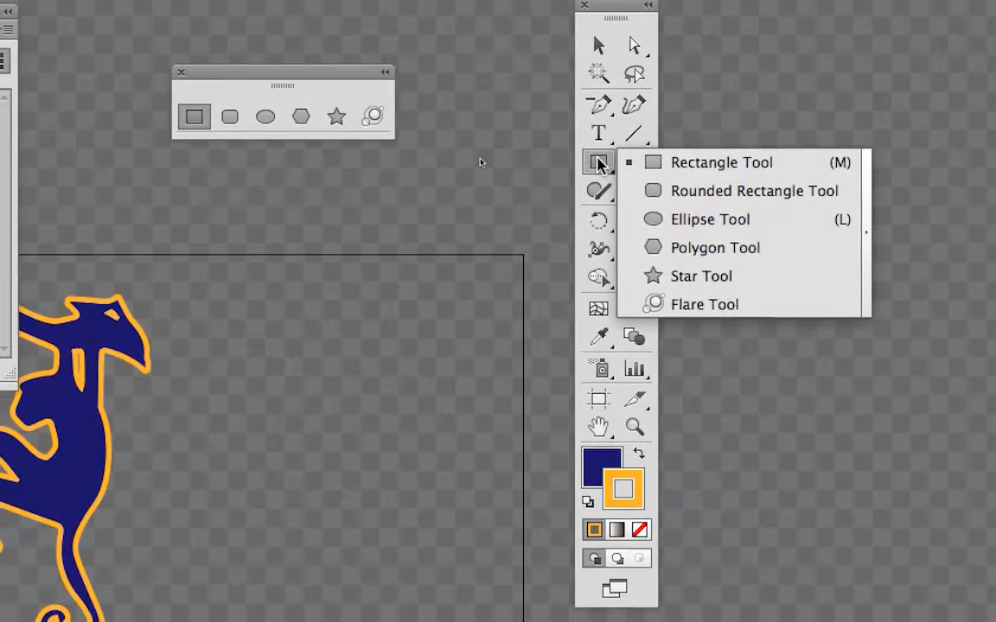
{"action": "left_click", "coordinate": [599, 164]}
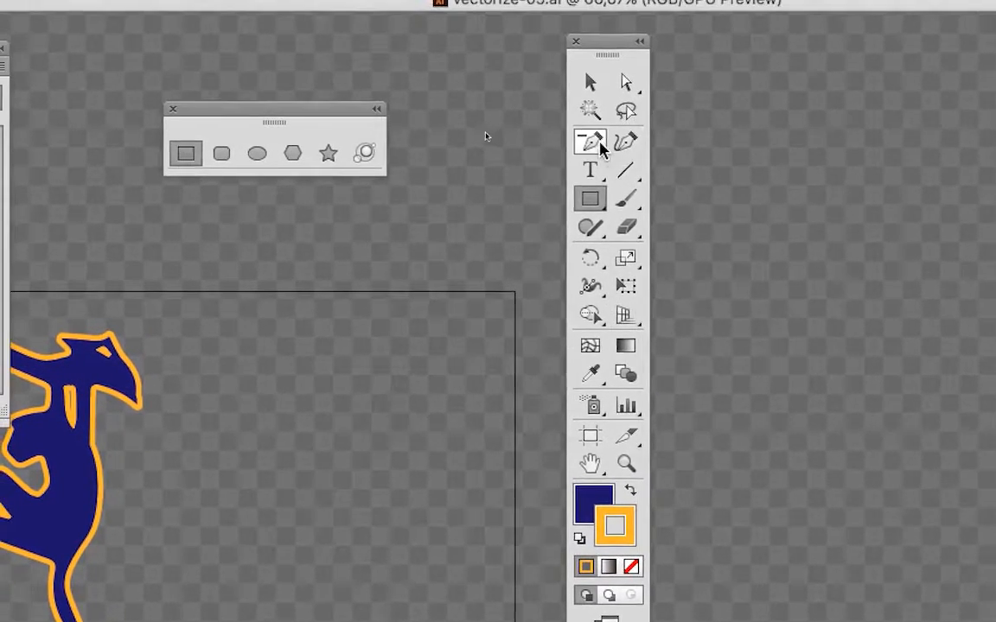
{"action": "left_click", "coordinate": [591, 47]}
{"action": "left_click_drag", "start_coordinate": [677, 149], "coordinate": [732, 169]}
{"action": "left_click_drag", "start_coordinate": [565, 163], "coordinate": [805, 129]}
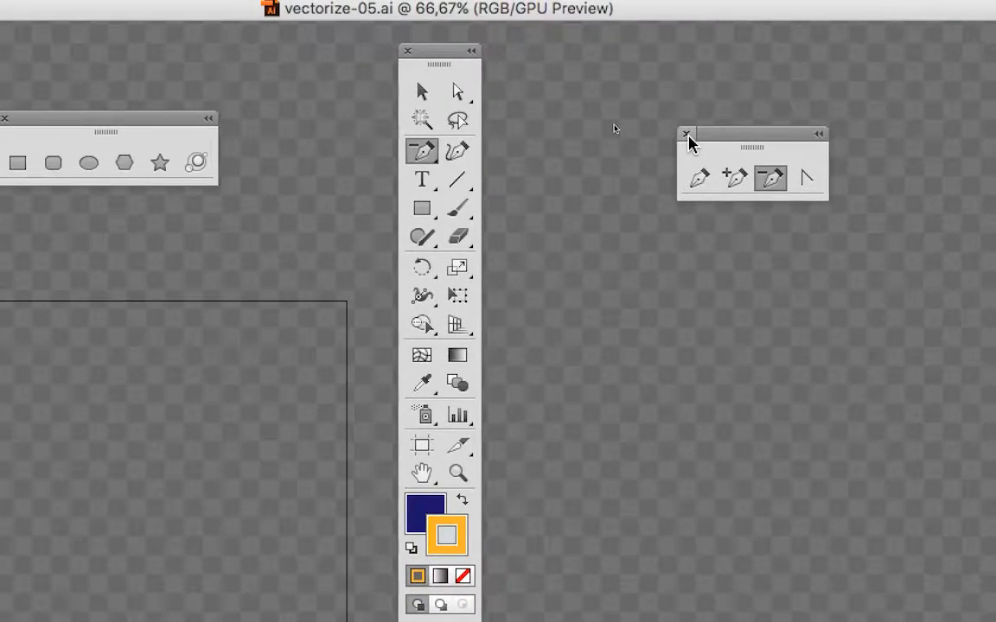
{"action": "left_click", "coordinate": [687, 137]}
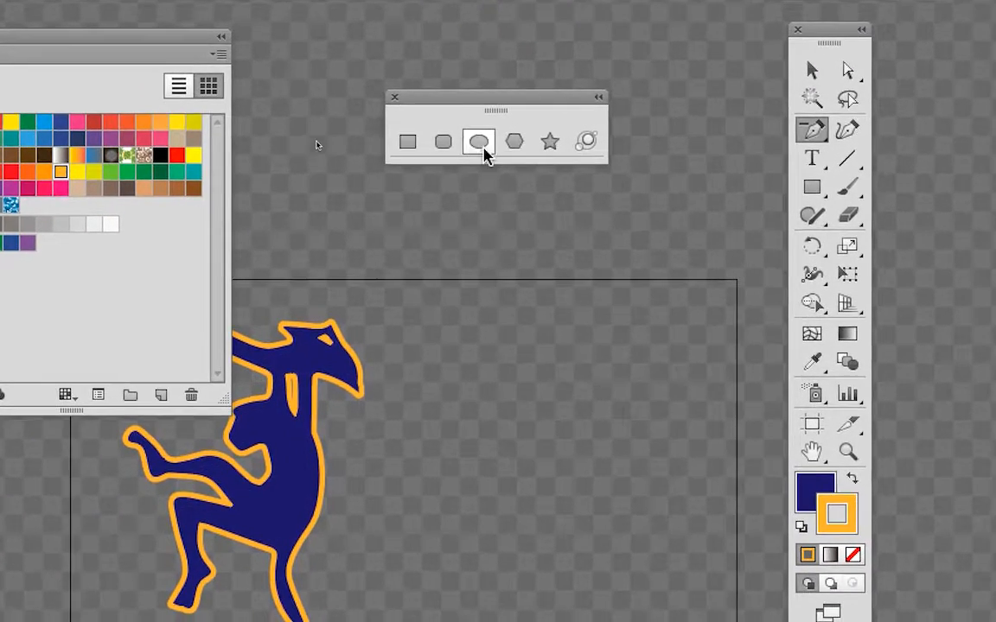
Draw a hexagon about 246 mm wide and 276 mm high with the Polygon tool and move it beside the monkey.
{"action": "left_click", "coordinate": [88, 163]}
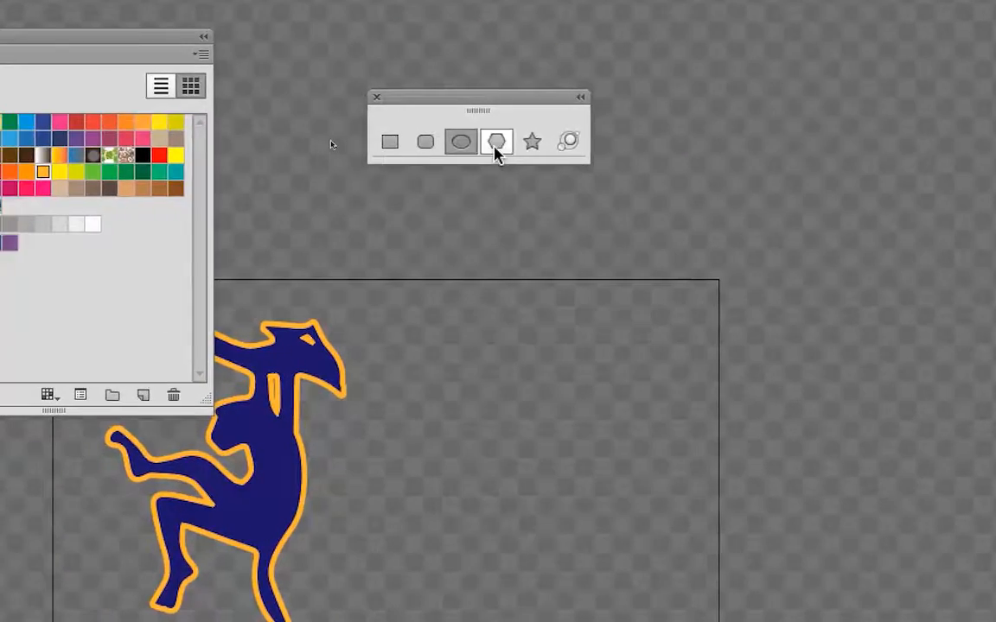
{"action": "left_click", "coordinate": [319, 152]}
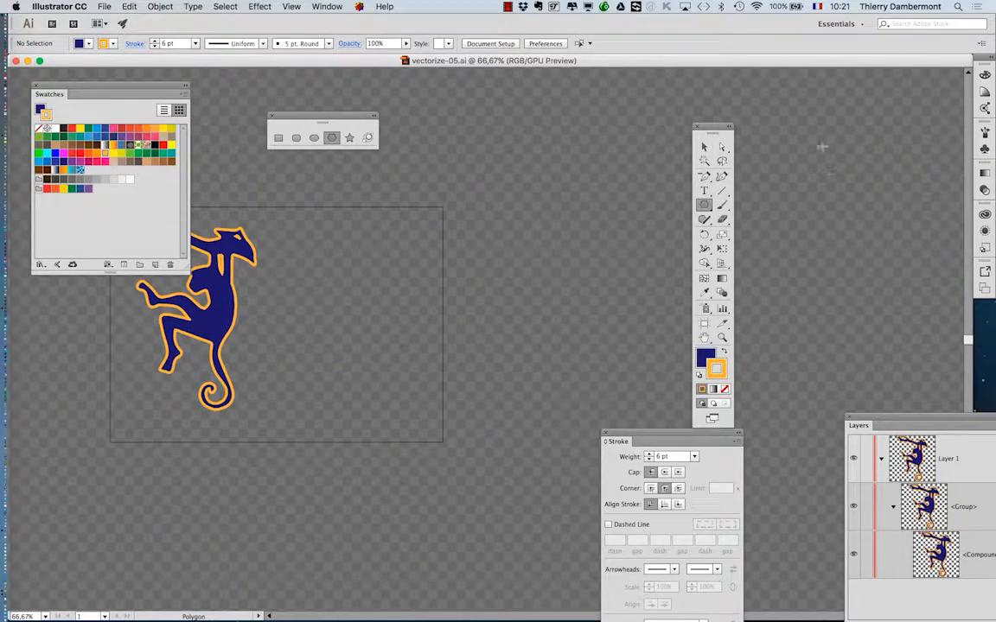
{"action": "left_click_drag", "start_coordinate": [709, 128], "coordinate": [145, 421]}
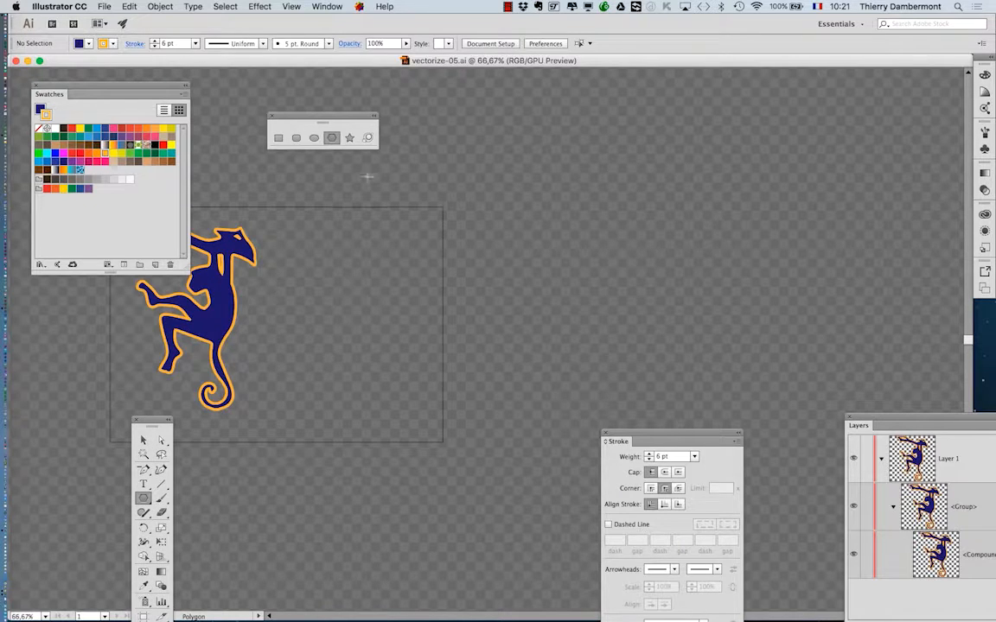
{"action": "left_click_drag", "start_coordinate": [332, 182], "coordinate": [451, 256]}
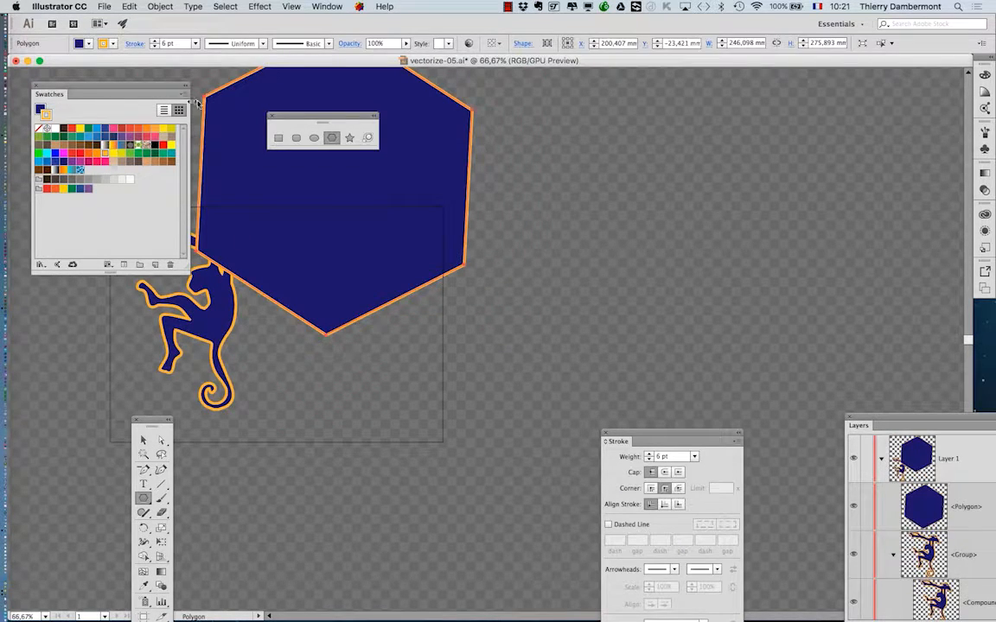
{"action": "left_click", "coordinate": [144, 440]}
{"action": "left_click_drag", "start_coordinate": [346, 223], "coordinate": [476, 367]}
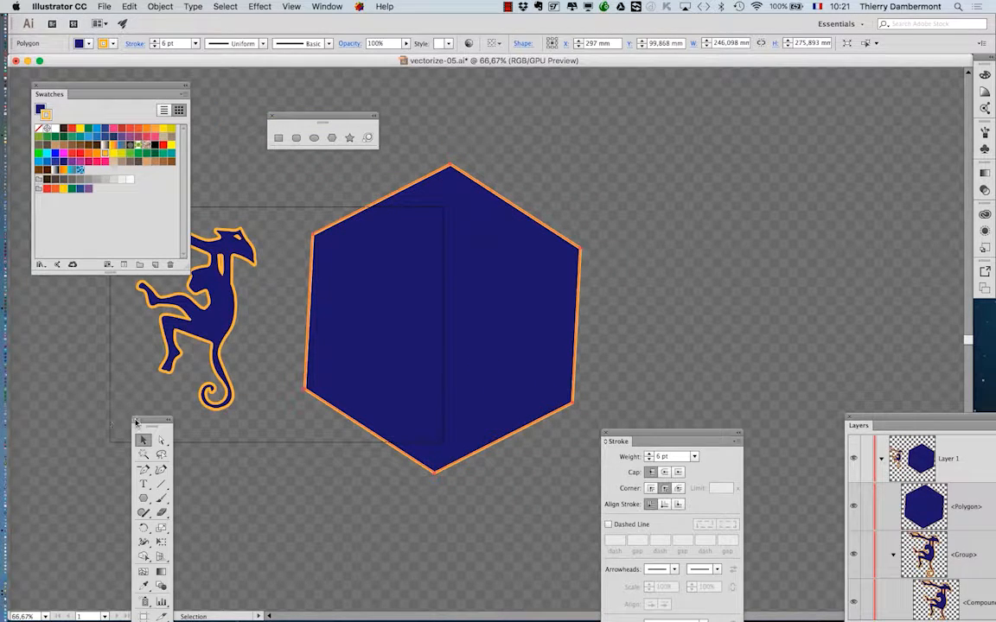
Enlarge the hexagon proportionally with Free Transform to about 368 by 412 mm, moving the Tools and Stroke panels clear of it.
{"action": "left_click_drag", "start_coordinate": [148, 422], "coordinate": [221, 118]}
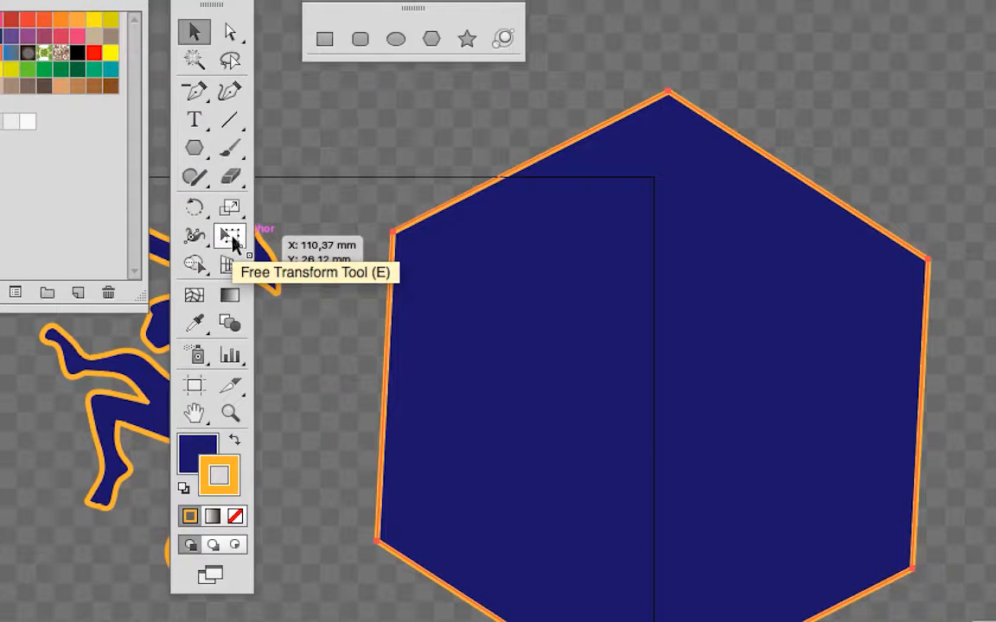
{"action": "left_click", "coordinate": [232, 240]}
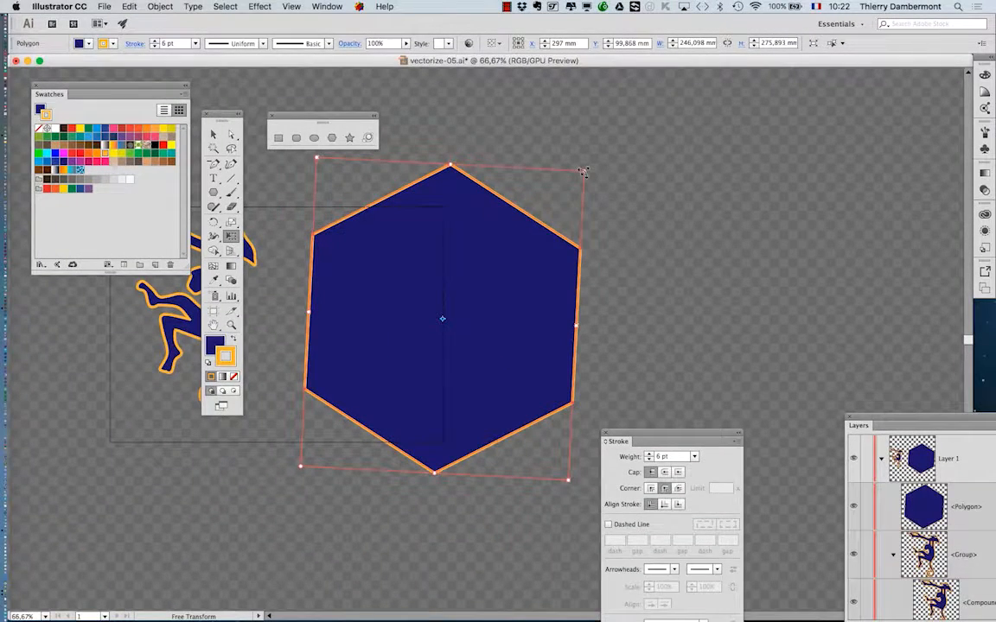
{"action": "left_click_drag", "start_coordinate": [583, 172], "coordinate": [655, 97]}
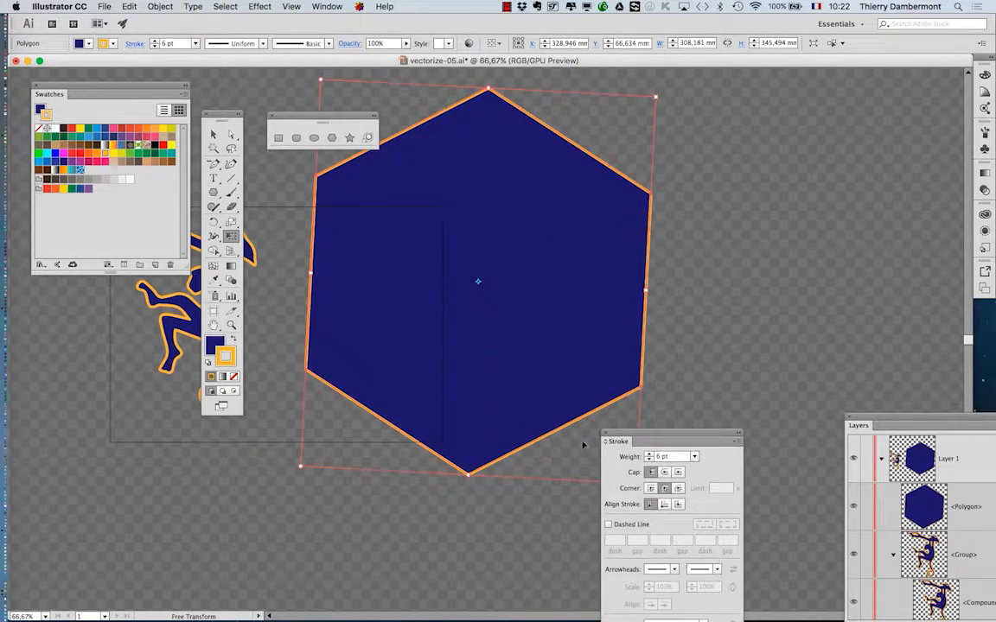
{"action": "left_click_drag", "start_coordinate": [638, 435], "coordinate": [82, 445]}
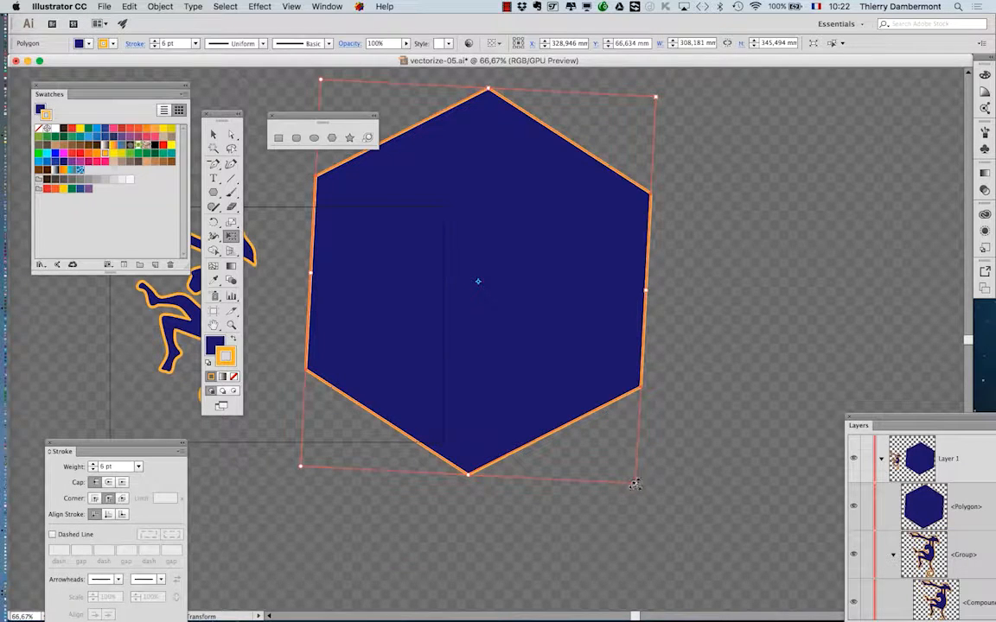
{"action": "left_click_drag", "start_coordinate": [634, 485], "coordinate": [666, 522]}
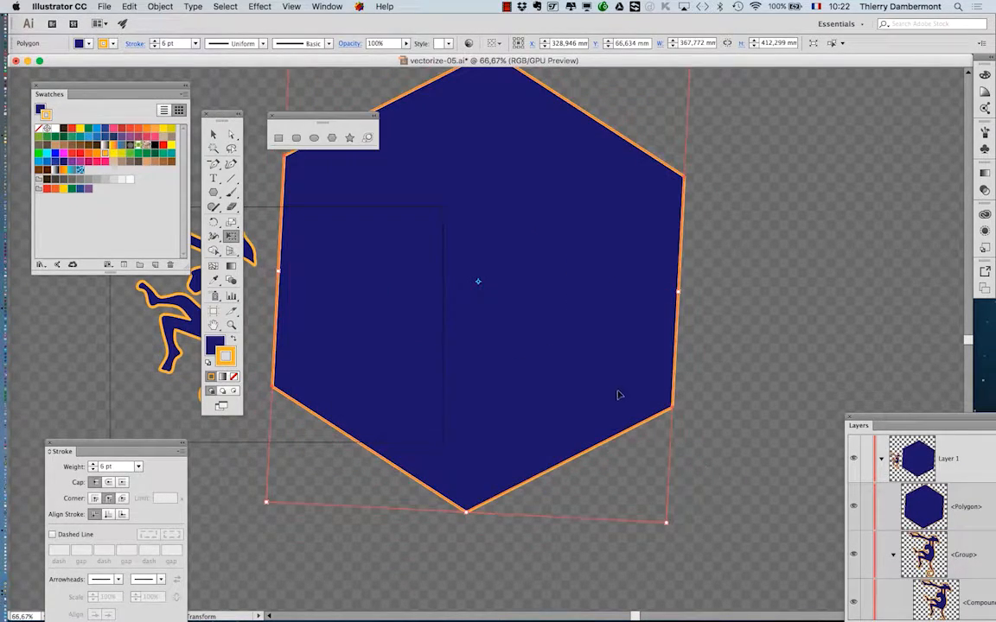
Rotate the hexagon until its upper edge is nearly horizontal and shift it farther from the monkey.
{"action": "left_click_drag", "start_coordinate": [618, 395], "coordinate": [635, 444]}
{"action": "left_click_drag", "start_coordinate": [761, 462], "coordinate": [646, 546]}
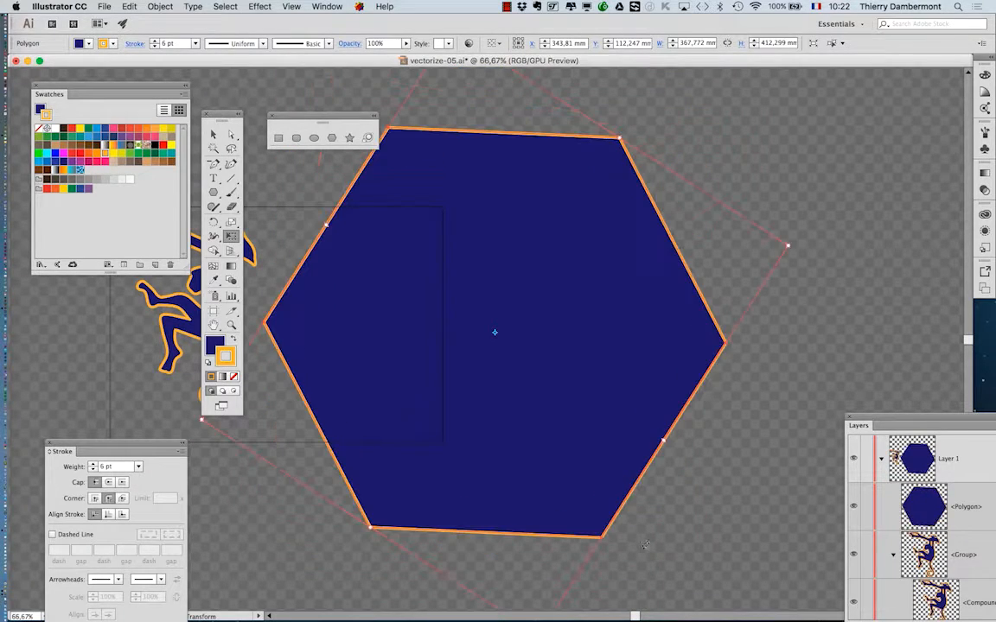
{"action": "left_click_drag", "start_coordinate": [435, 328], "coordinate": [483, 328]}
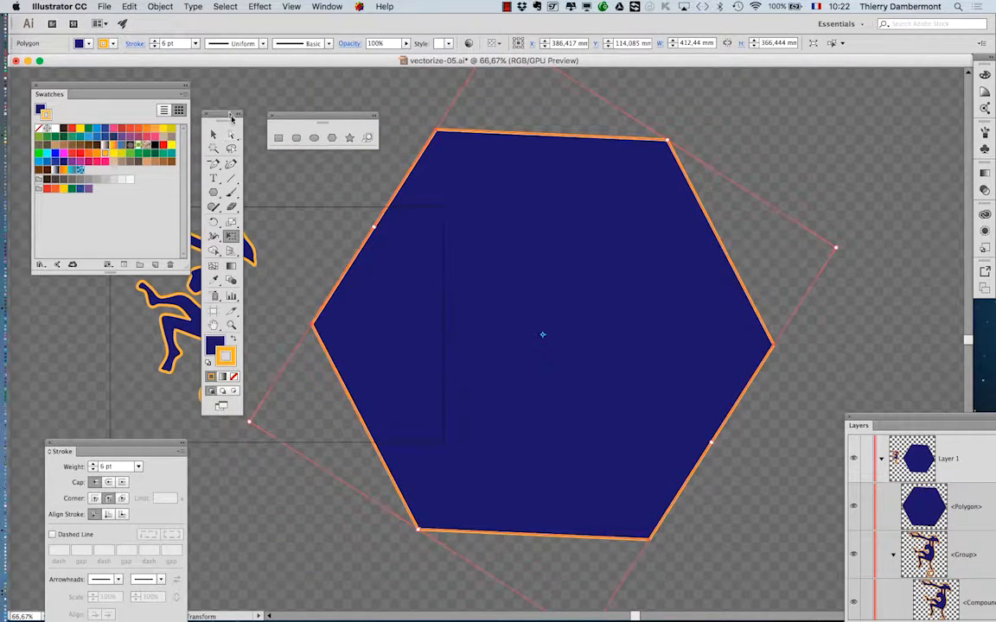
Move the Swatches panel to the far side of the hexagon and place the Tools panel next to it.
{"action": "mouse_move", "coordinate": [227, 114]}
{"action": "left_mouse_down"}
{"action": "mouse_move", "coordinate": [113, 114]}
{"action": "mouse_move", "coordinate": [287, 294]}
{"action": "mouse_move", "coordinate": [888, 129]}
{"action": "mouse_move", "coordinate": [897, 87]}
{"action": "mouse_move", "coordinate": [207, 96]}
{"action": "mouse_move", "coordinate": [226, 134]}
{"action": "mouse_move", "coordinate": [223, 97]}
{"action": "left_mouse_up"}
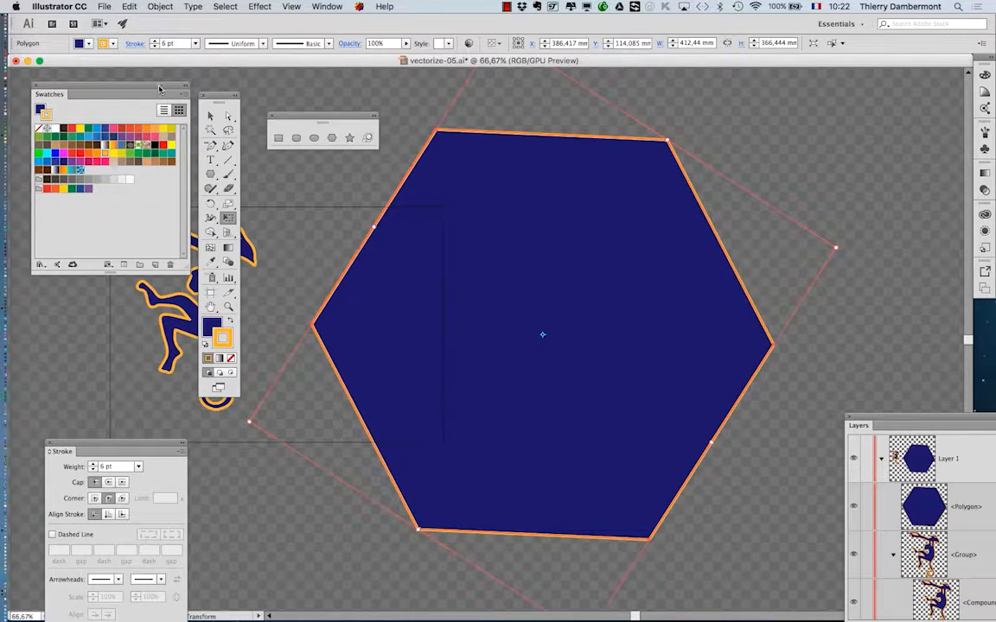
{"action": "left_click_drag", "start_coordinate": [159, 87], "coordinate": [874, 114]}
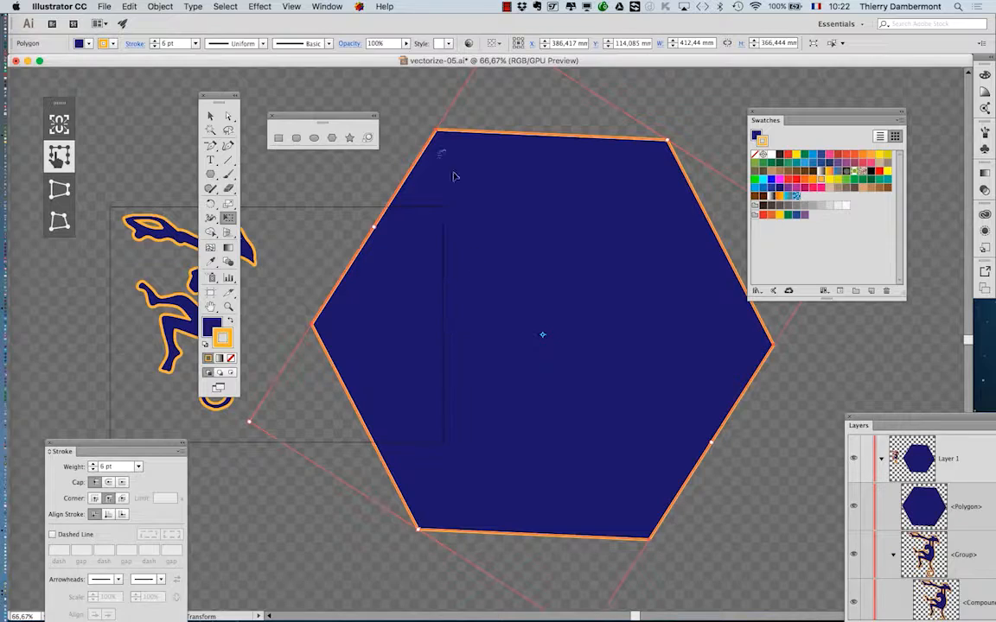
{"action": "left_click_drag", "start_coordinate": [221, 97], "coordinate": [701, 89]}
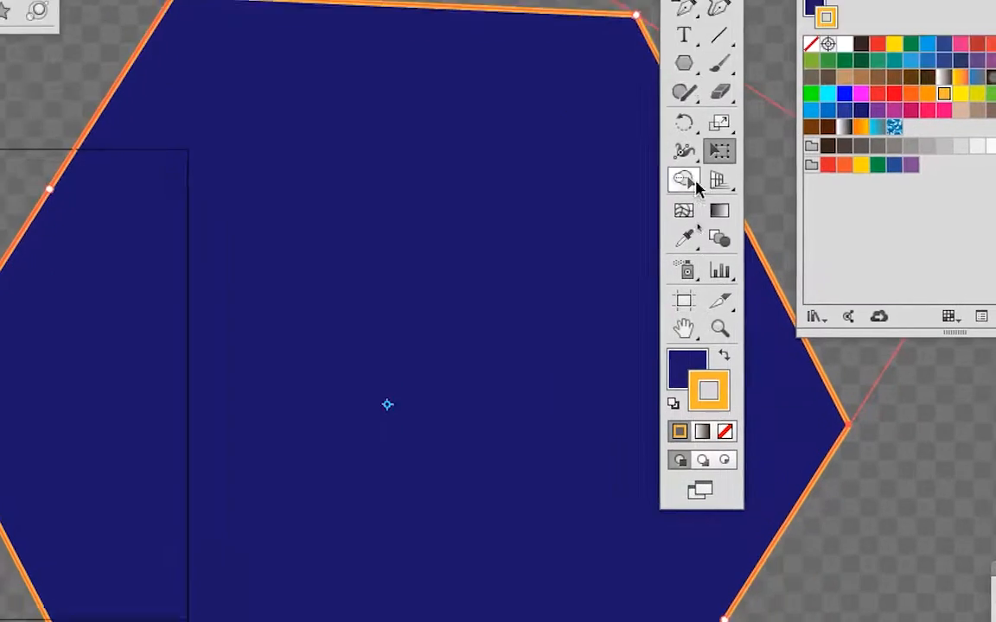
Activate the hexagon's fill, bring the Swatches panel over the hexagon, switch it to Large Thumbnail View and enlarge it to fit all swatches.
{"action": "left_click", "coordinate": [683, 381]}
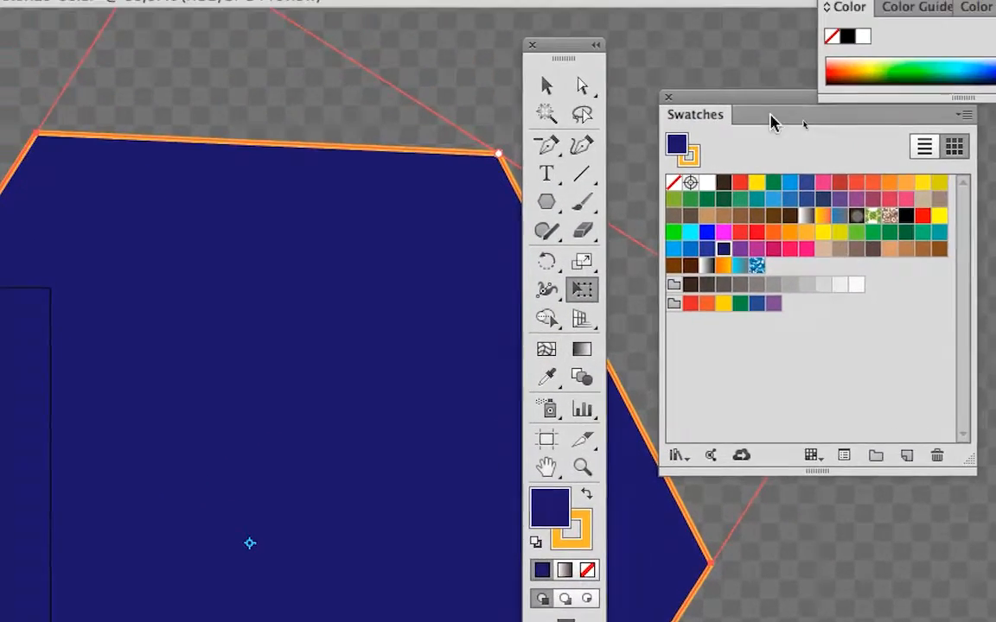
{"action": "left_click_drag", "start_coordinate": [769, 99], "coordinate": [619, 99]}
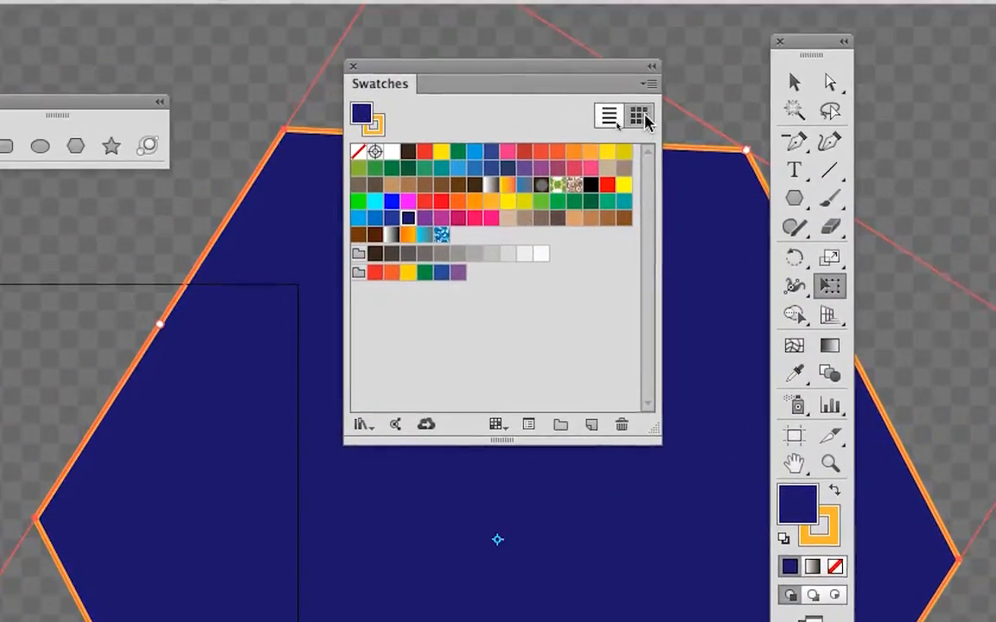
{"action": "left_click", "coordinate": [647, 103]}
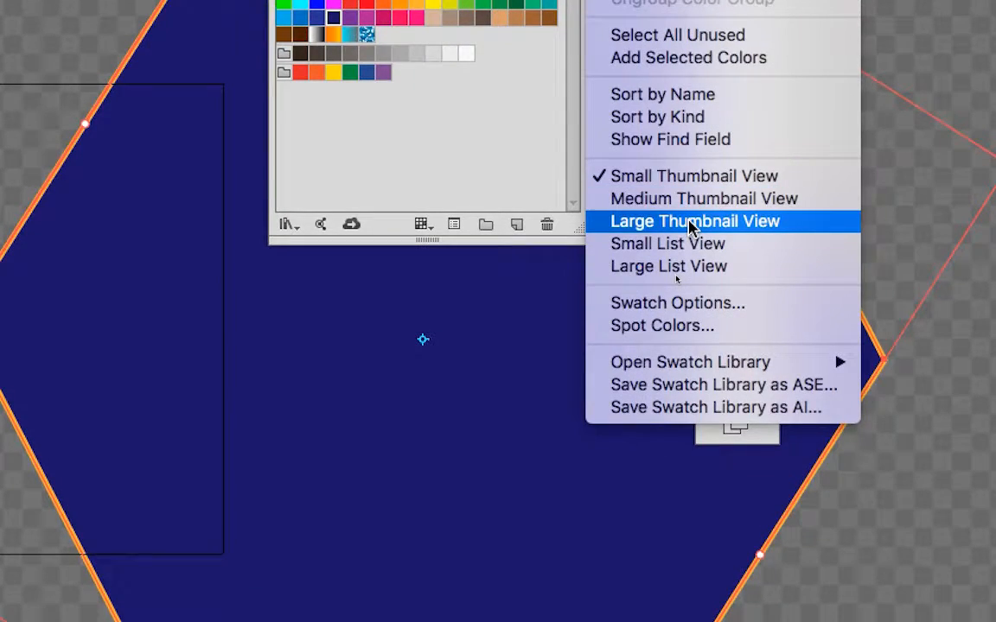
{"action": "left_click", "coordinate": [690, 223]}
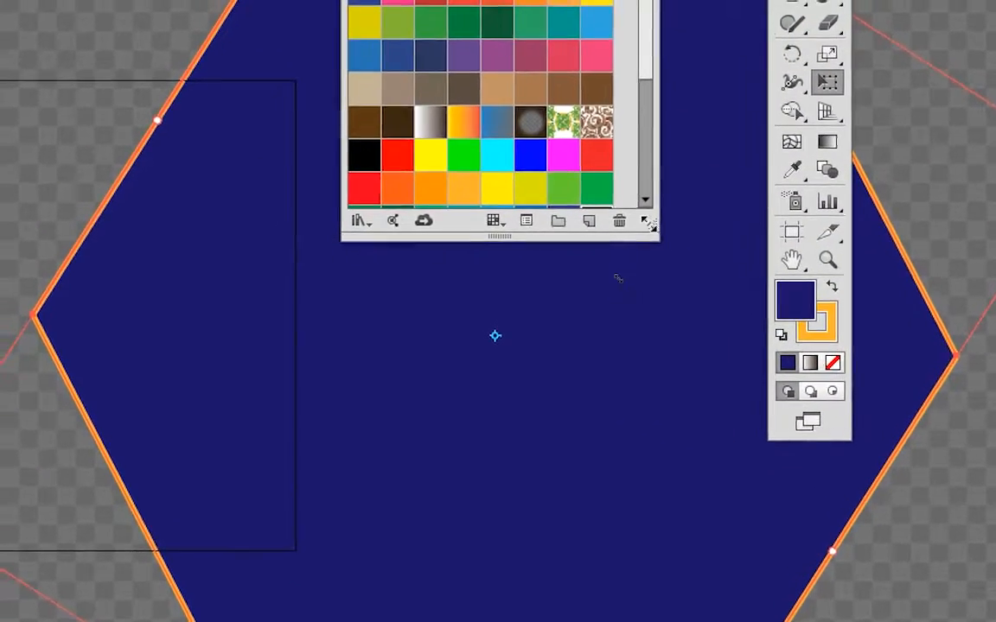
{"action": "left_click_drag", "start_coordinate": [655, 225], "coordinate": [655, 453]}
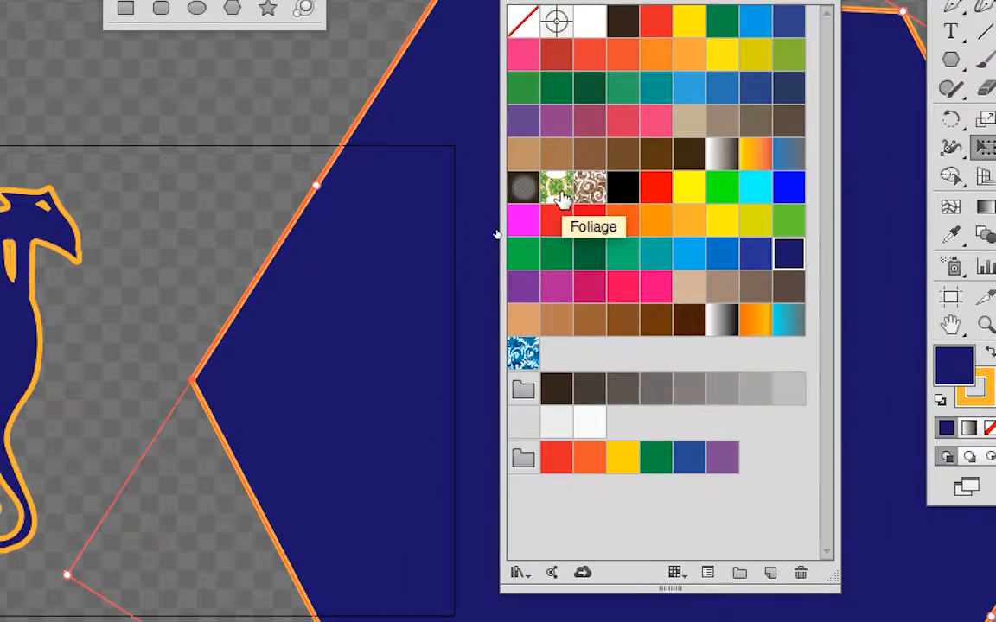
Fill the hexagon with the green and orange foliage pattern and move the Swatches and Tools panels to opposite sides of it.
{"action": "left_click", "coordinate": [560, 197]}
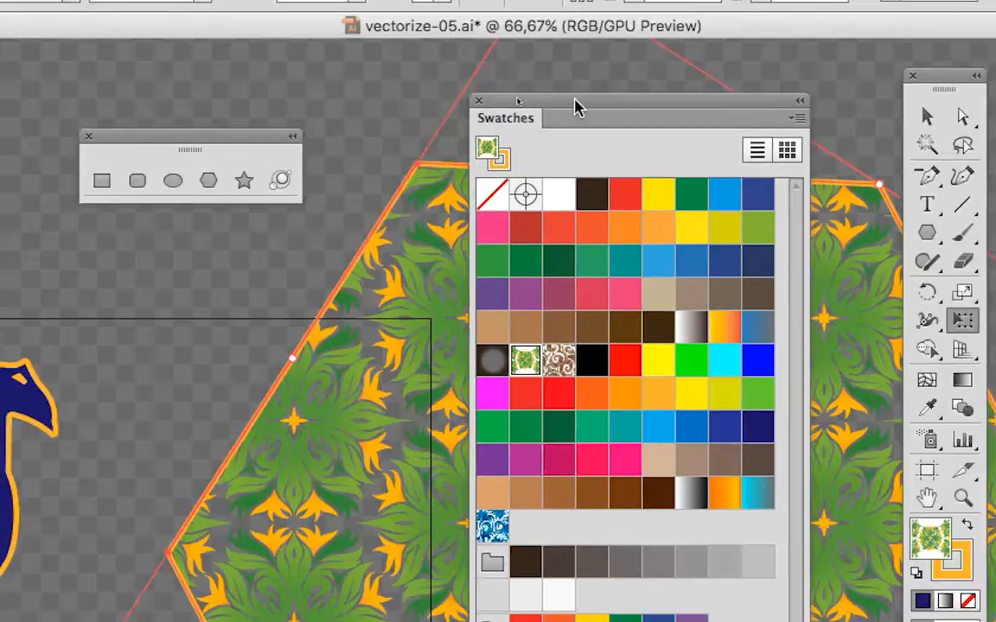
{"action": "left_click_drag", "start_coordinate": [577, 105], "coordinate": [0, 93]}
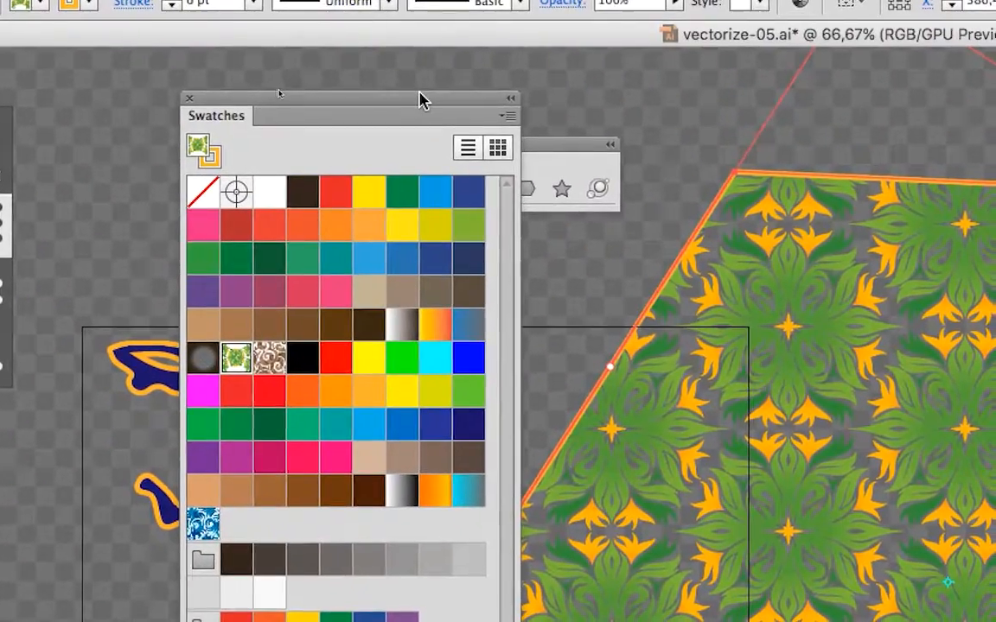
{"action": "left_click_drag", "start_coordinate": [440, 98], "coordinate": [488, 77]}
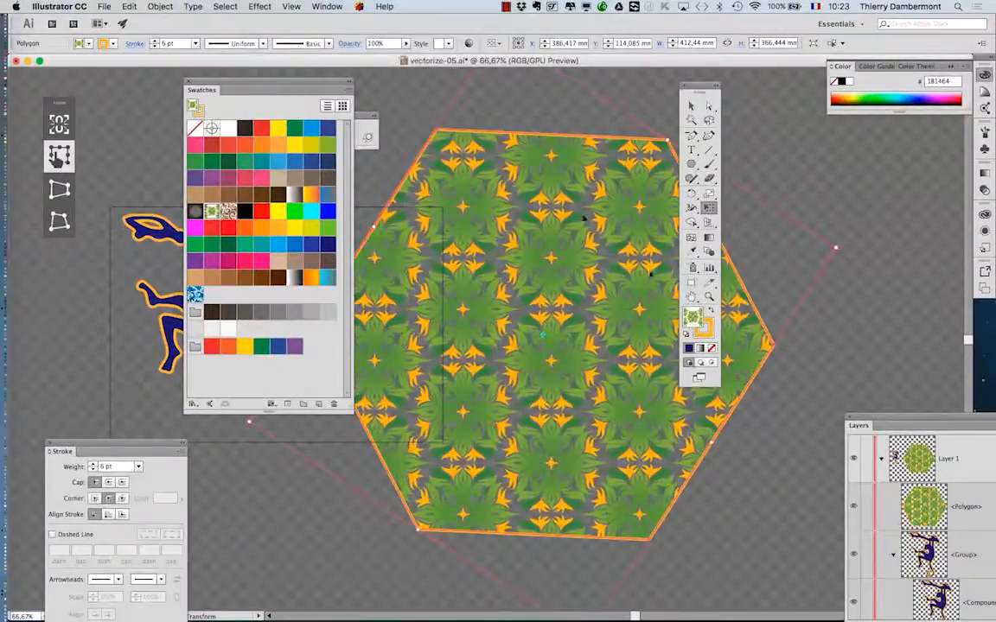
{"action": "left_click_drag", "start_coordinate": [281, 82], "coordinate": [214, 82]}
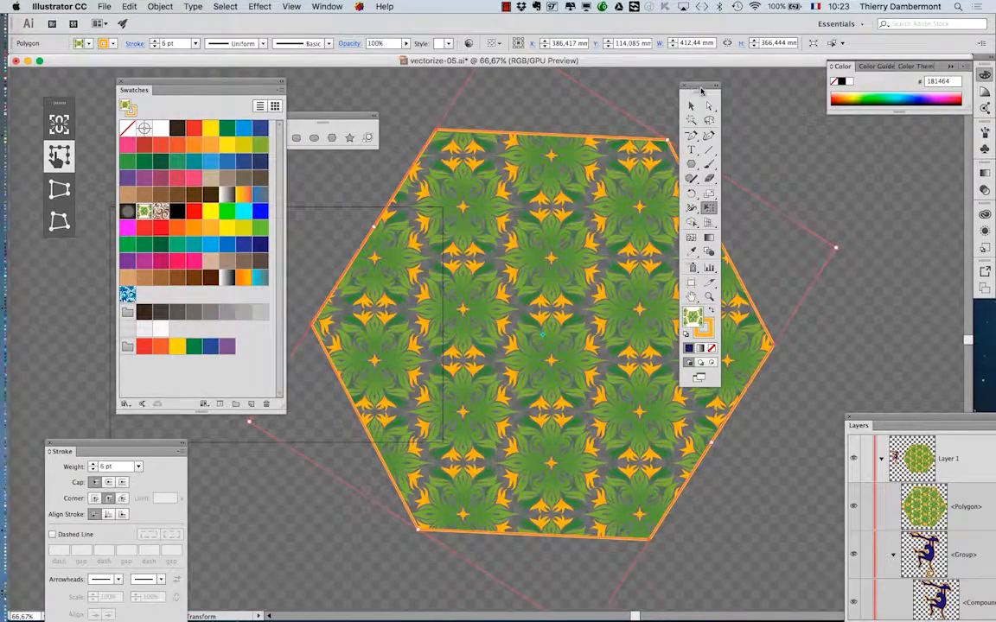
{"action": "left_click_drag", "start_coordinate": [701, 90], "coordinate": [805, 90]}
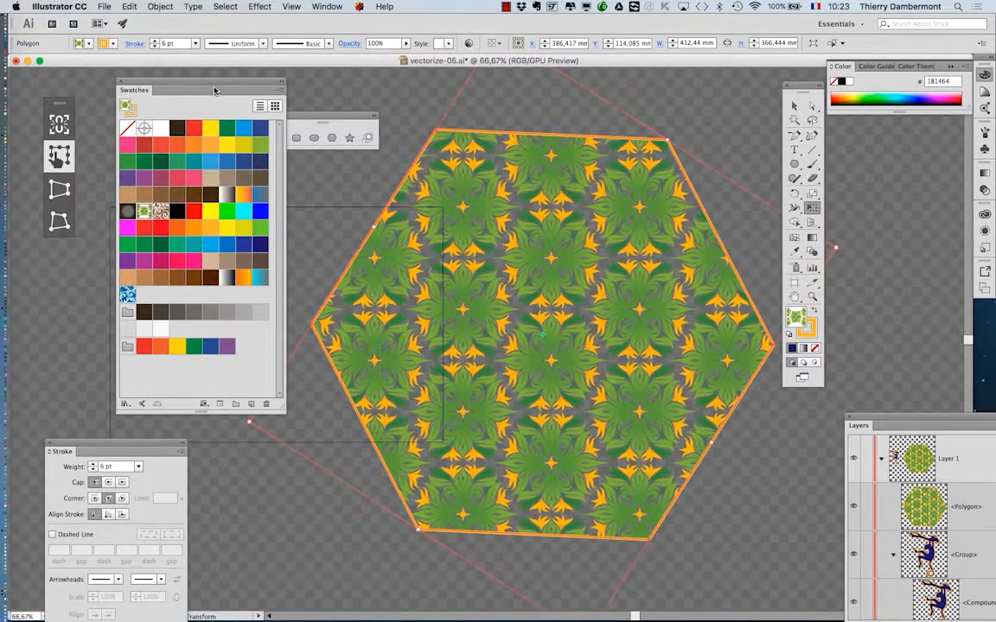
{"action": "left_click_drag", "start_coordinate": [214, 90], "coordinate": [282, 83]}
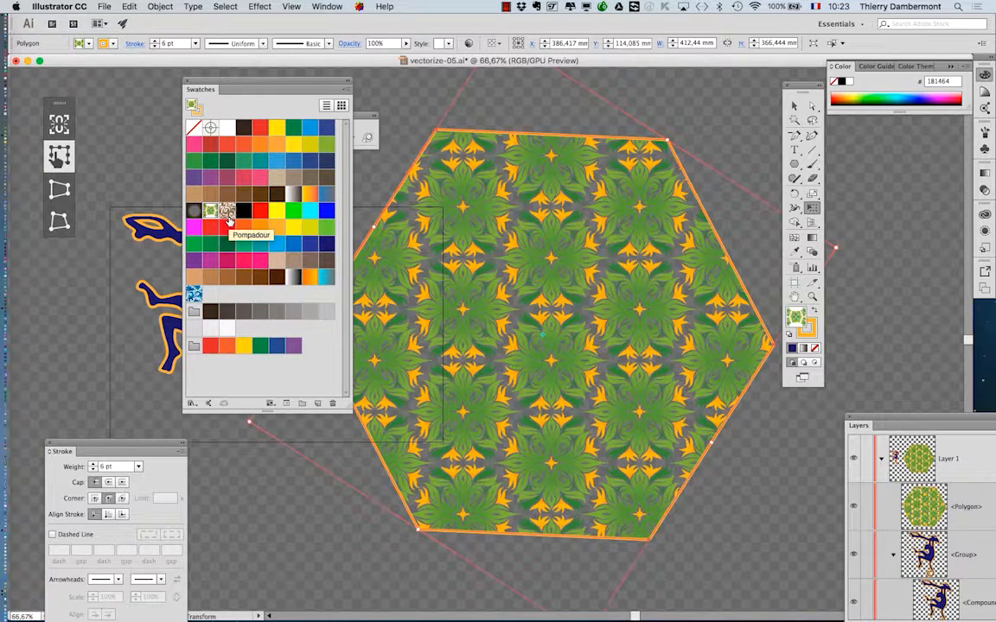
Try the brown scroll pattern and the blue swirl pattern as the hexagon's fill.
{"action": "left_click", "coordinate": [226, 210]}
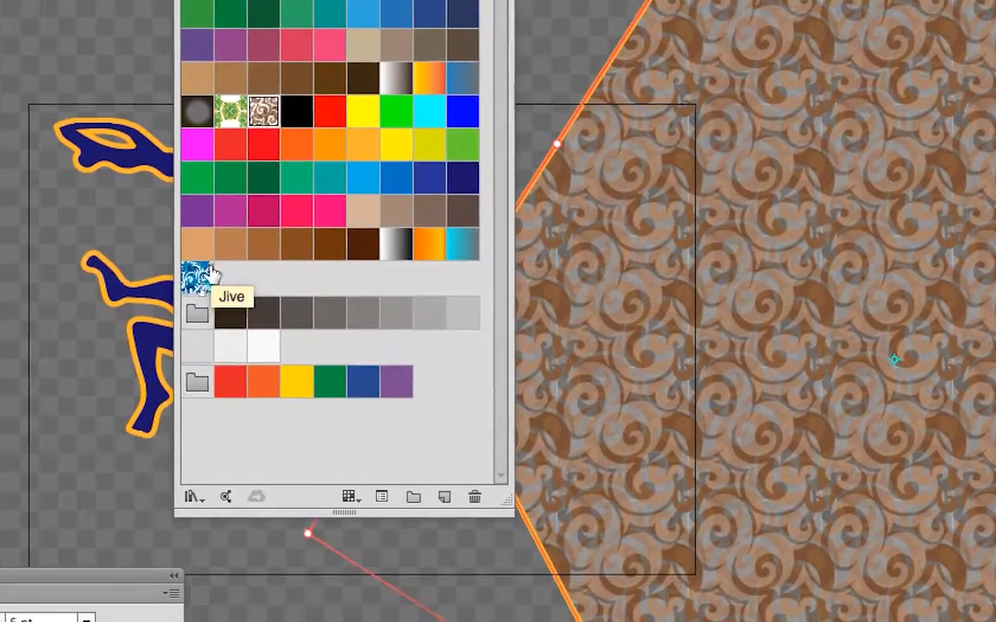
{"action": "left_click", "coordinate": [204, 277]}
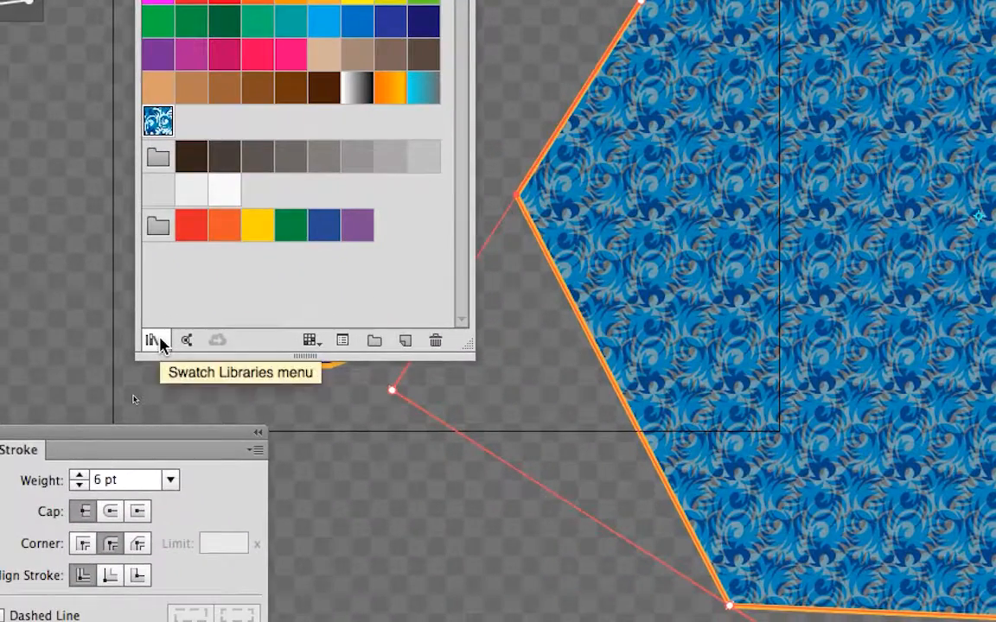
Open the Decorative Legacy pattern library for swatches.
{"action": "left_click", "coordinate": [158, 342]}
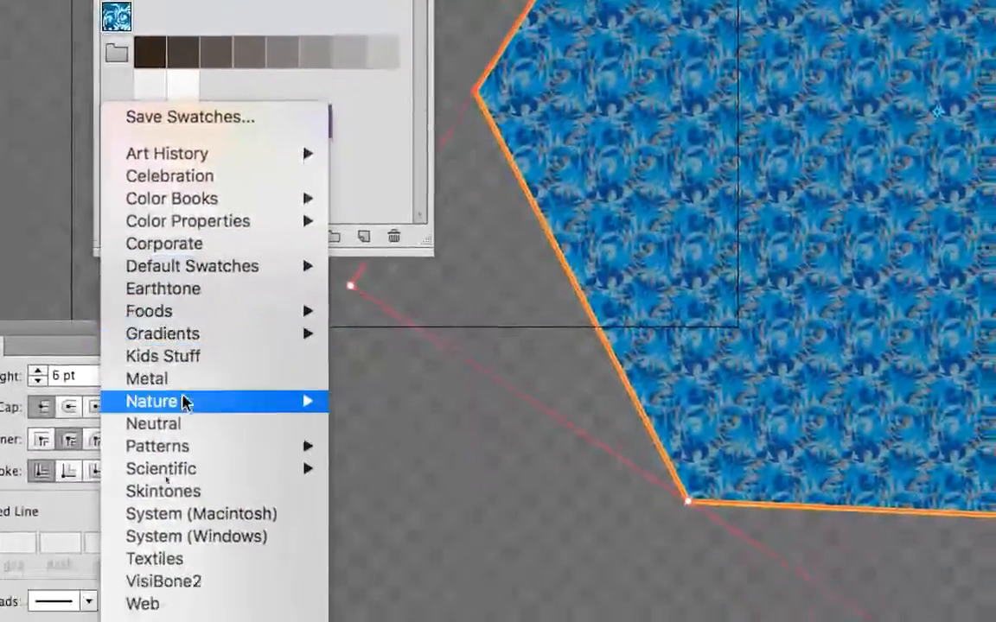
{"action": "mouse_move", "coordinate": [198, 503]}
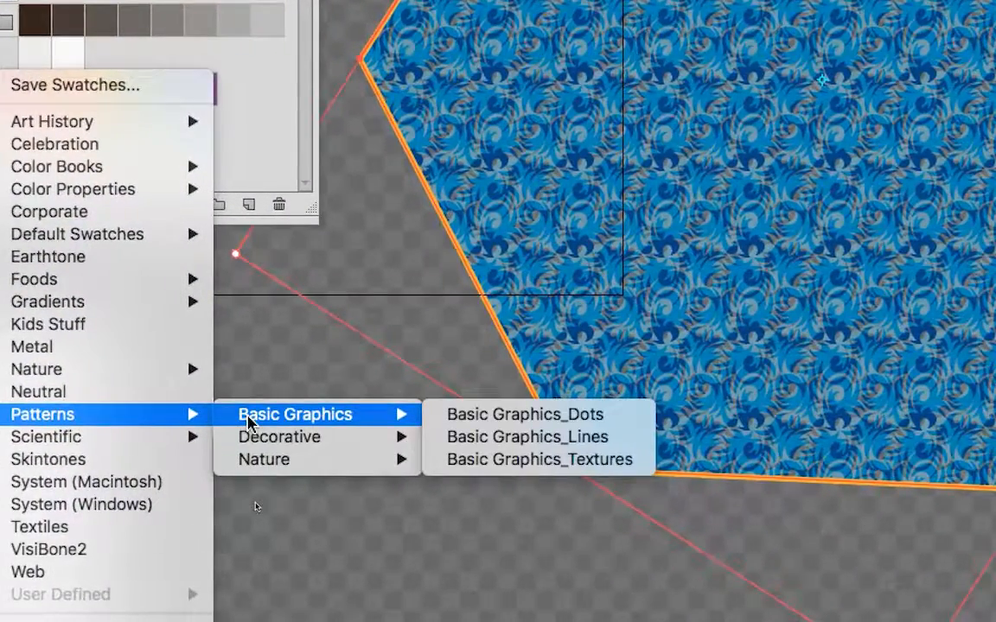
{"action": "mouse_move", "coordinate": [384, 441]}
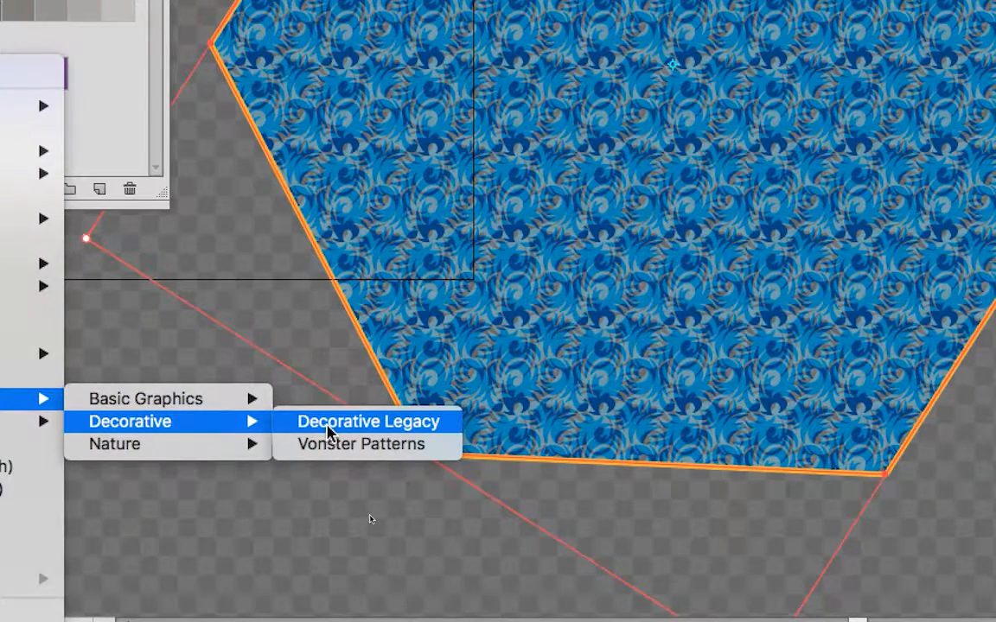
{"action": "left_click", "coordinate": [328, 422]}
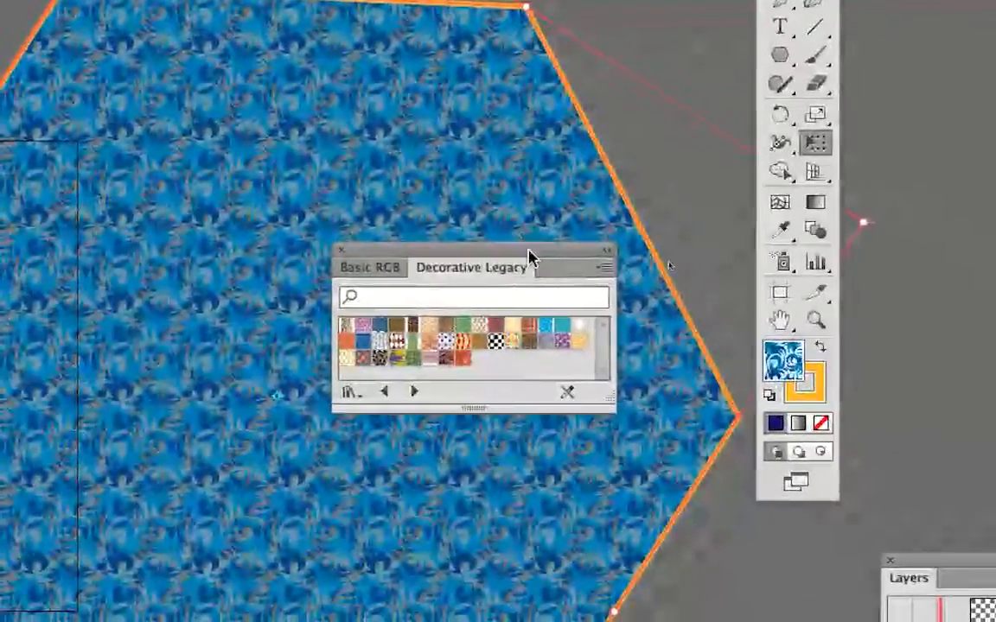
Enlarge the Decorative Legacy panel, show its patterns in Large Thumbnail View, and place it beside the Tools panel.
{"action": "left_click_drag", "start_coordinate": [529, 251], "coordinate": [47, 67]}
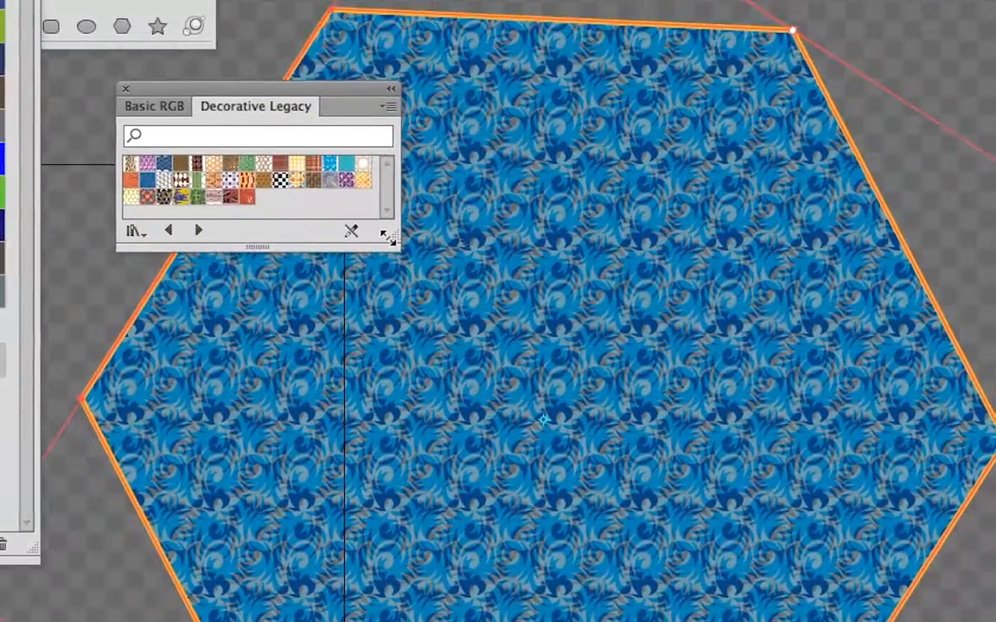
{"action": "left_click_drag", "start_coordinate": [398, 335], "coordinate": [399, 510]}
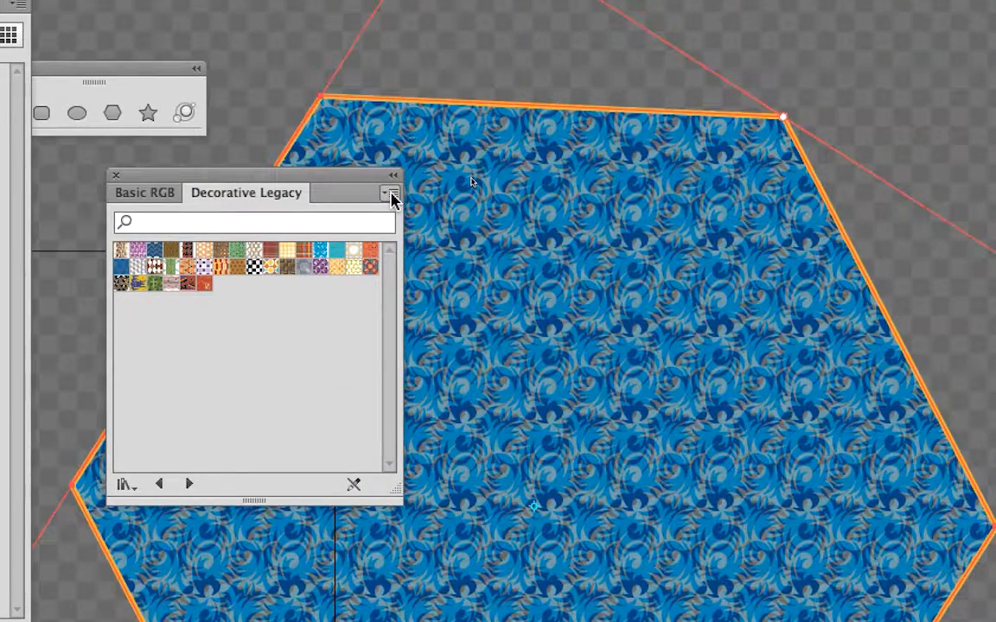
{"action": "left_click", "coordinate": [392, 199]}
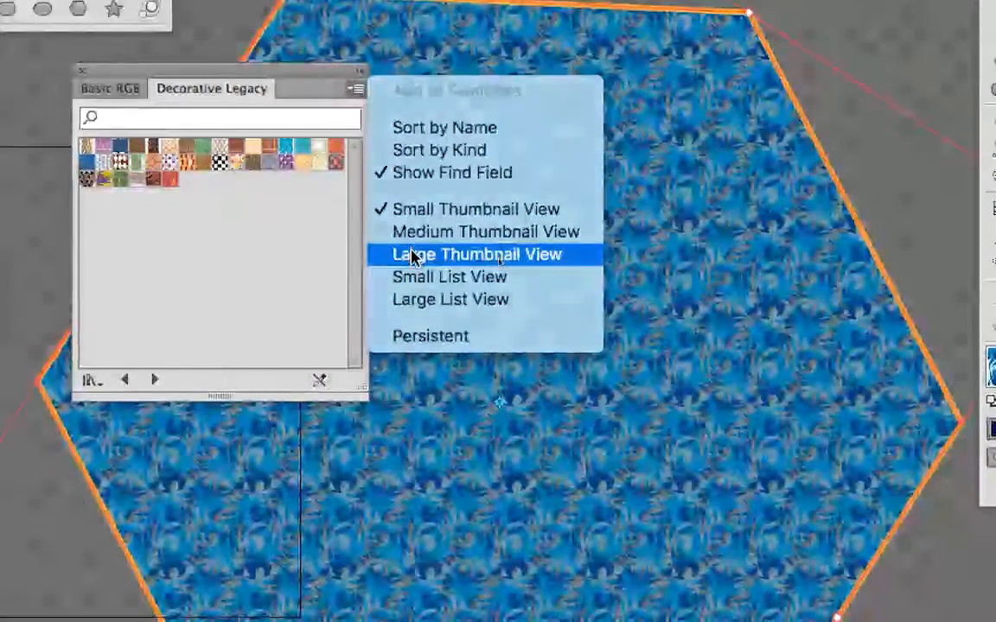
{"action": "left_click", "coordinate": [412, 256]}
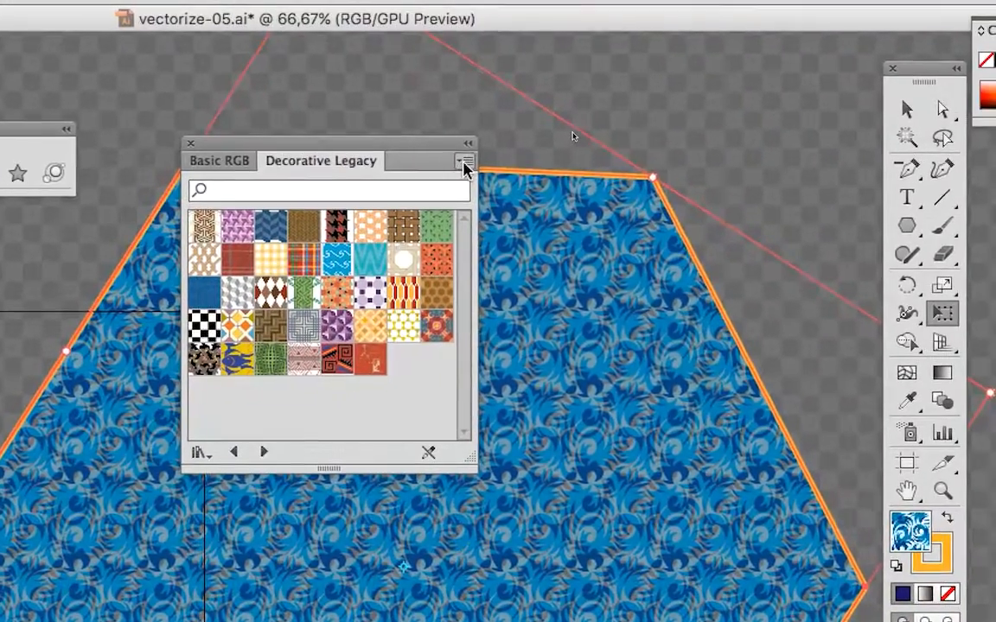
{"action": "left_click", "coordinate": [640, 177]}
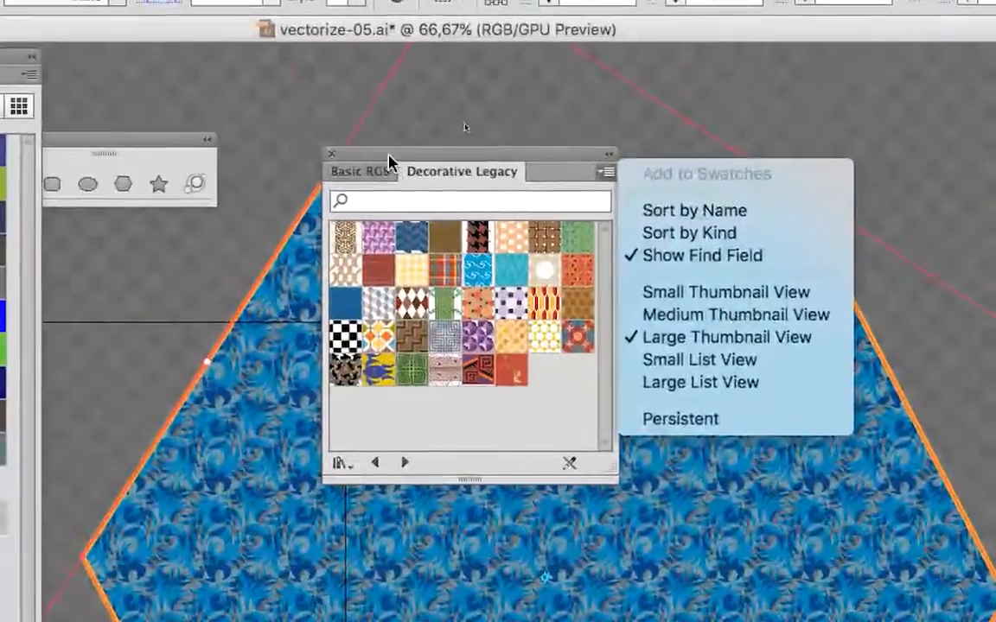
{"action": "left_click", "coordinate": [146, 31]}
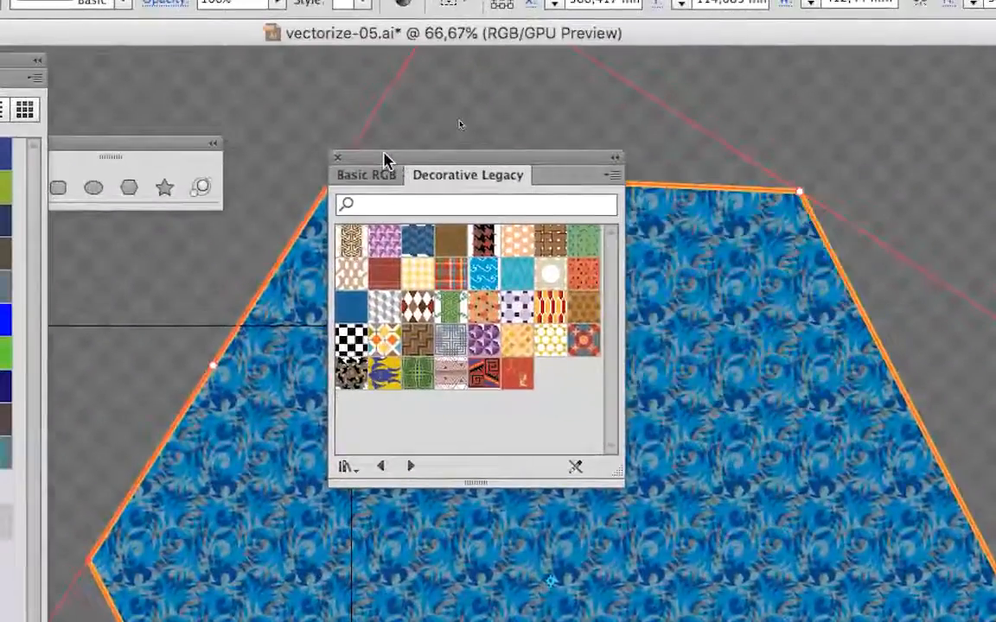
{"action": "left_click_drag", "start_coordinate": [543, 143], "coordinate": [435, 125]}
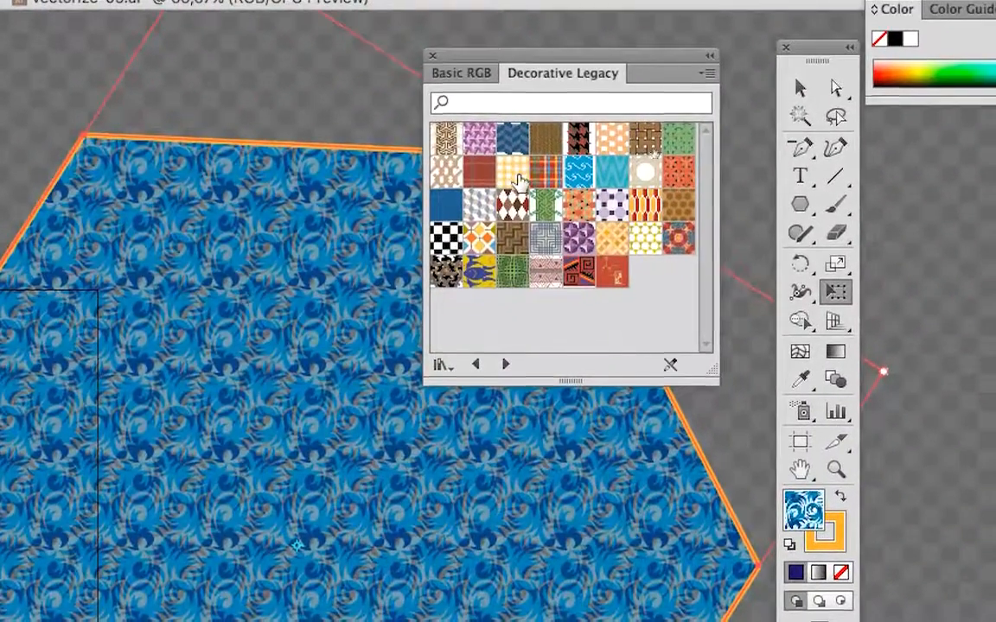
Try Decorative Legacy patterns on the hexagon, including yellow gingham, grey cubes, rope lattice and coloured diamonds, finishing with Waves Color.
{"action": "left_click", "coordinate": [516, 173]}
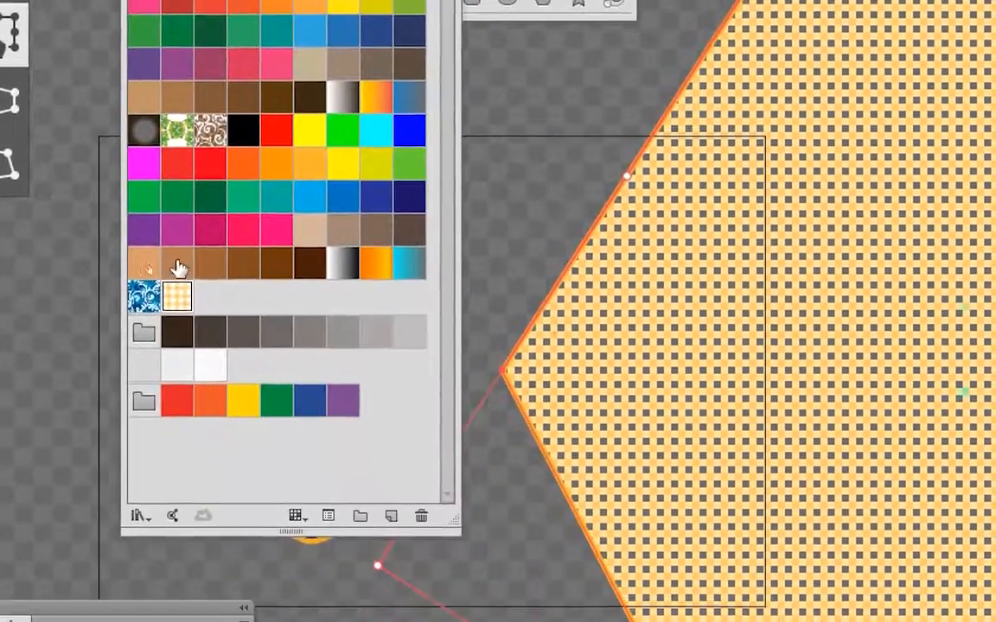
{"action": "left_click", "coordinate": [507, 188]}
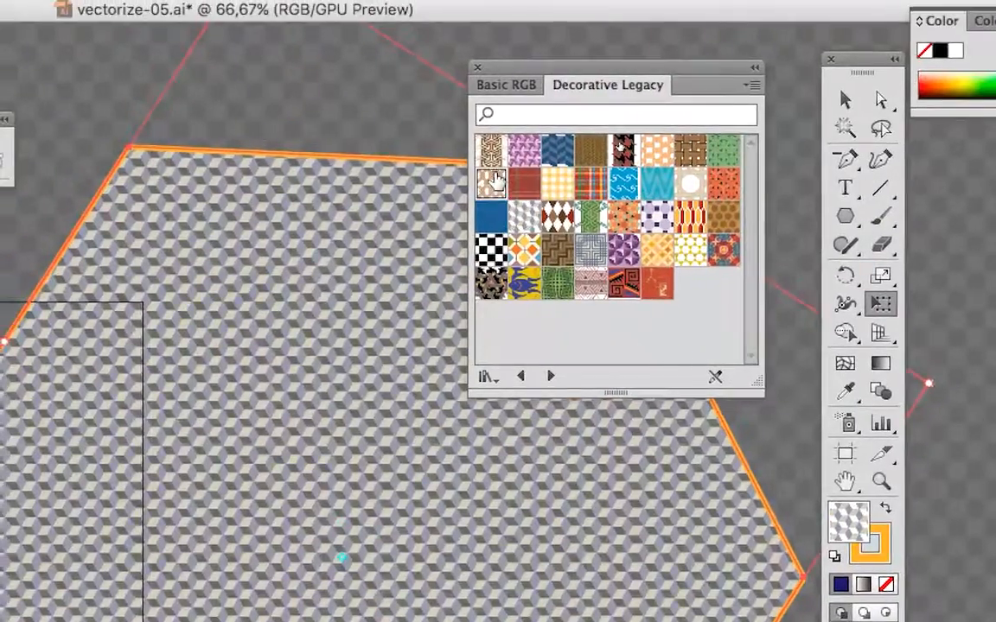
{"action": "left_click", "coordinate": [475, 156]}
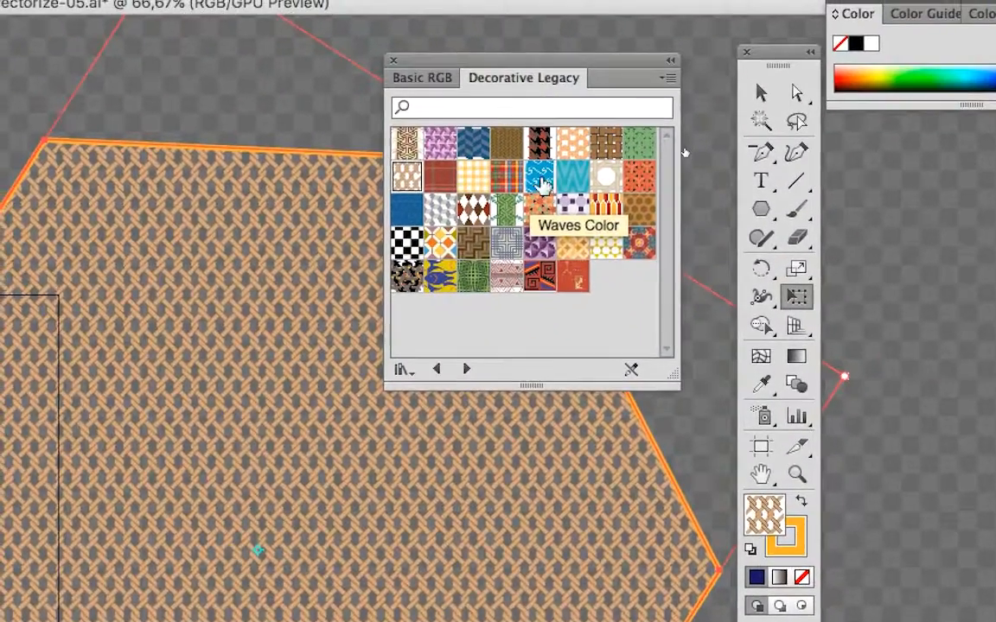
{"action": "left_click", "coordinate": [542, 184]}
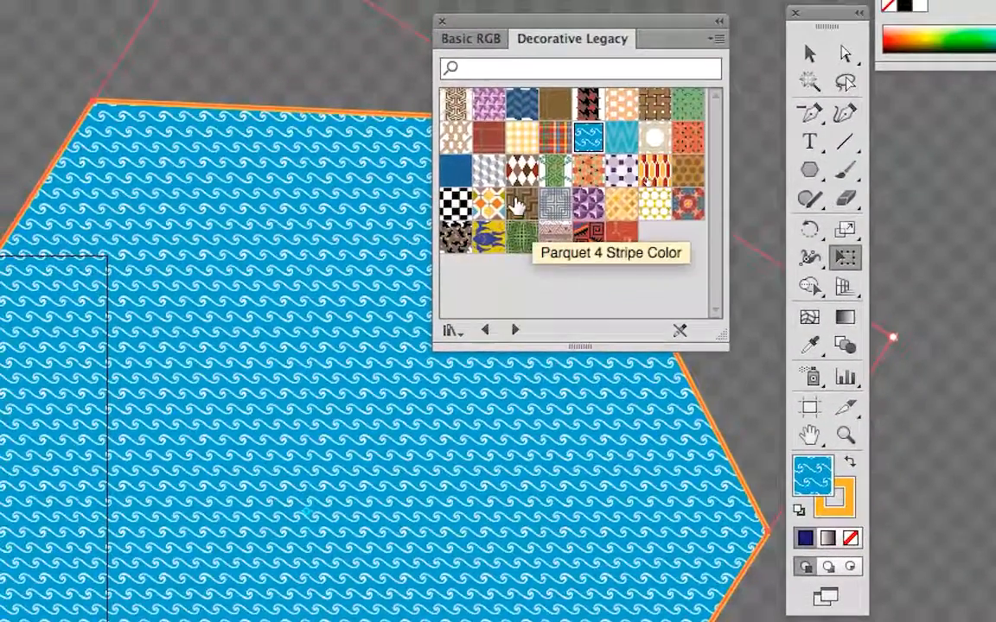
{"action": "left_click", "coordinate": [516, 205]}
{"action": "left_click", "coordinate": [488, 205]}
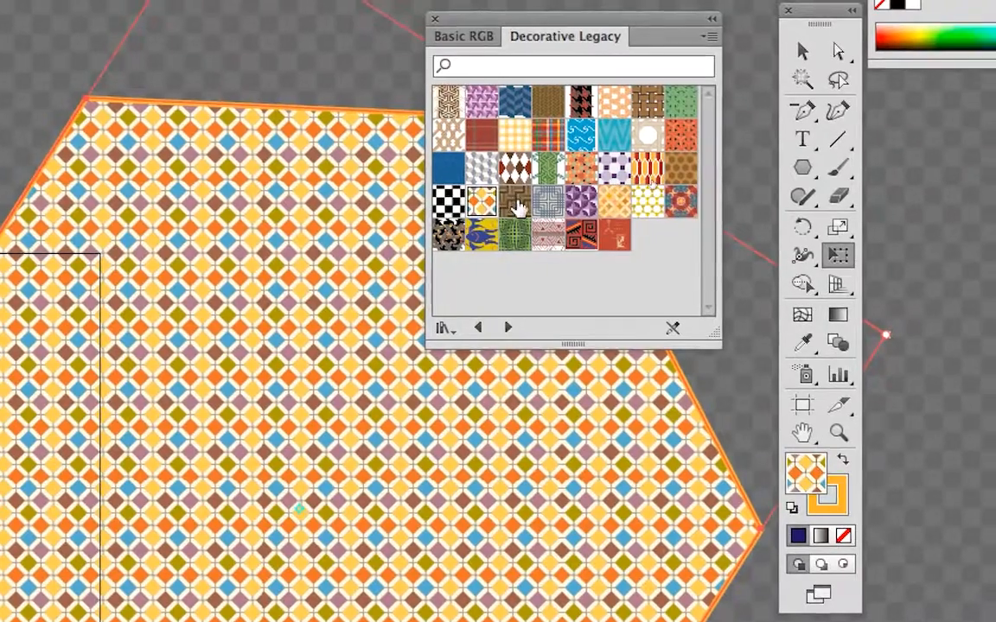
{"action": "left_click", "coordinate": [517, 205]}
{"action": "left_click", "coordinate": [581, 133]}
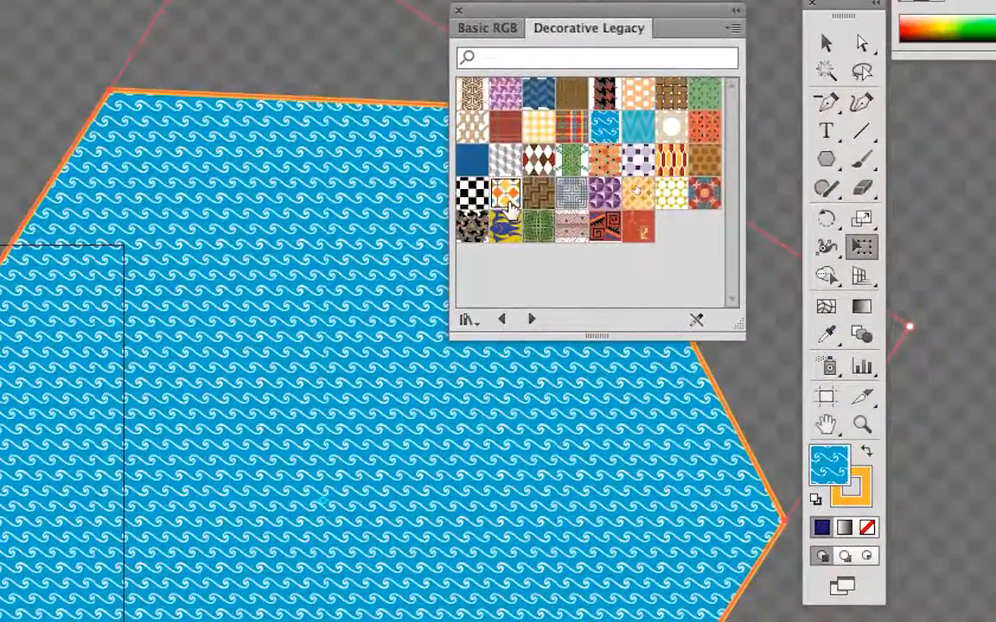
Compare the coloured-diamond and blue-and-yellow fish fills, set the hexagon back to Waves Color, and move the Decorative Legacy panel beside the Stroke panel.
{"action": "left_click", "coordinate": [509, 206]}
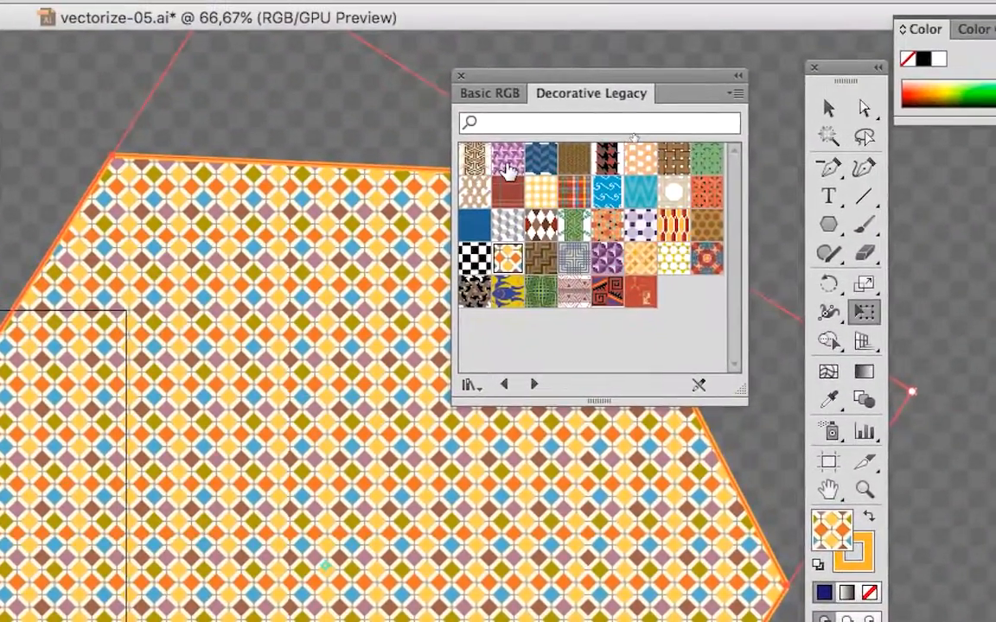
{"action": "left_click", "coordinate": [577, 165]}
{"action": "left_click", "coordinate": [606, 195]}
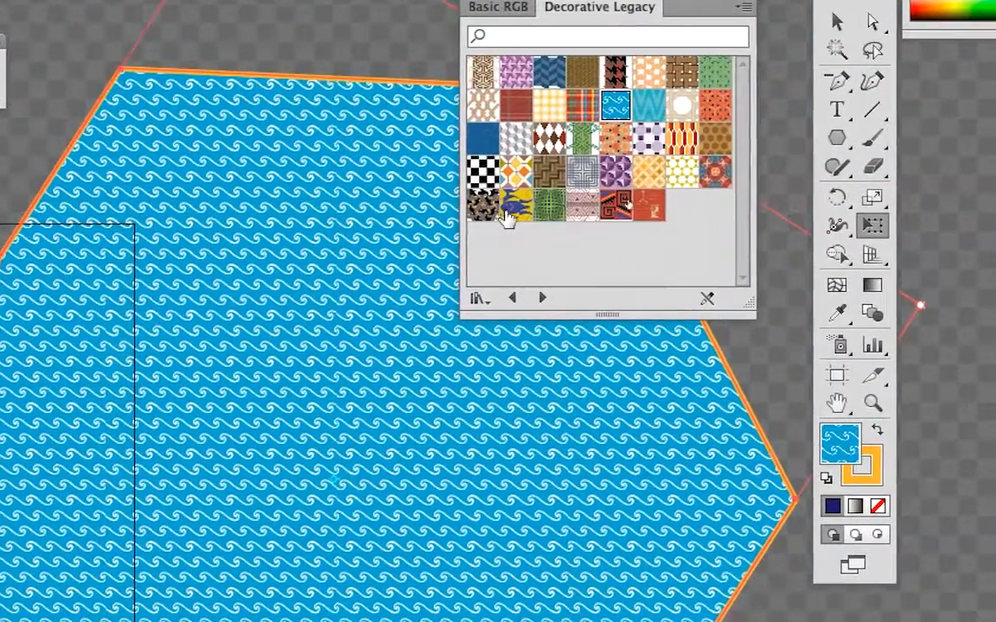
{"action": "left_click", "coordinate": [434, 269]}
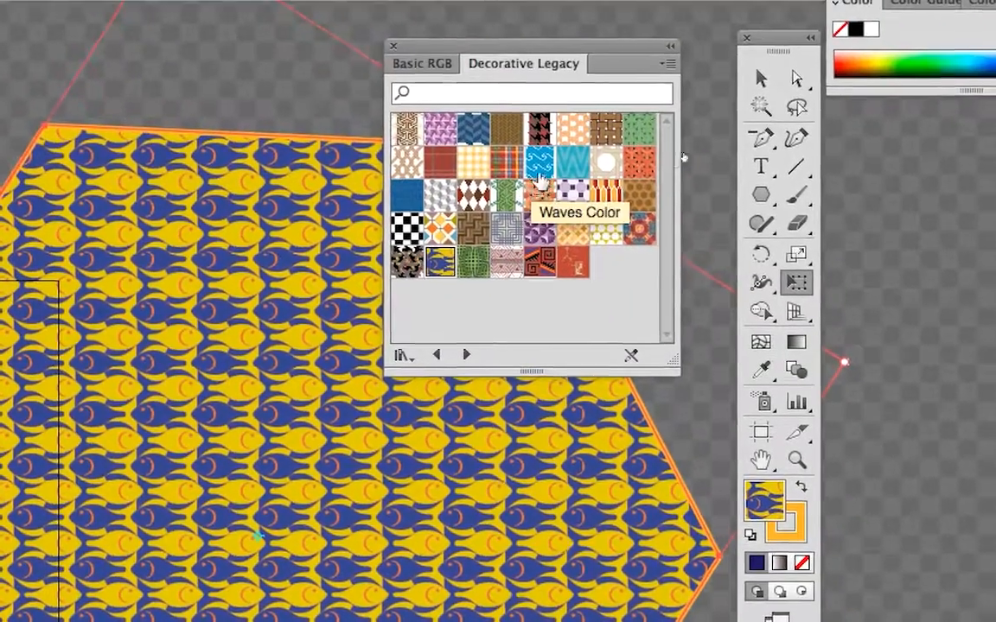
{"action": "left_click", "coordinate": [553, 148]}
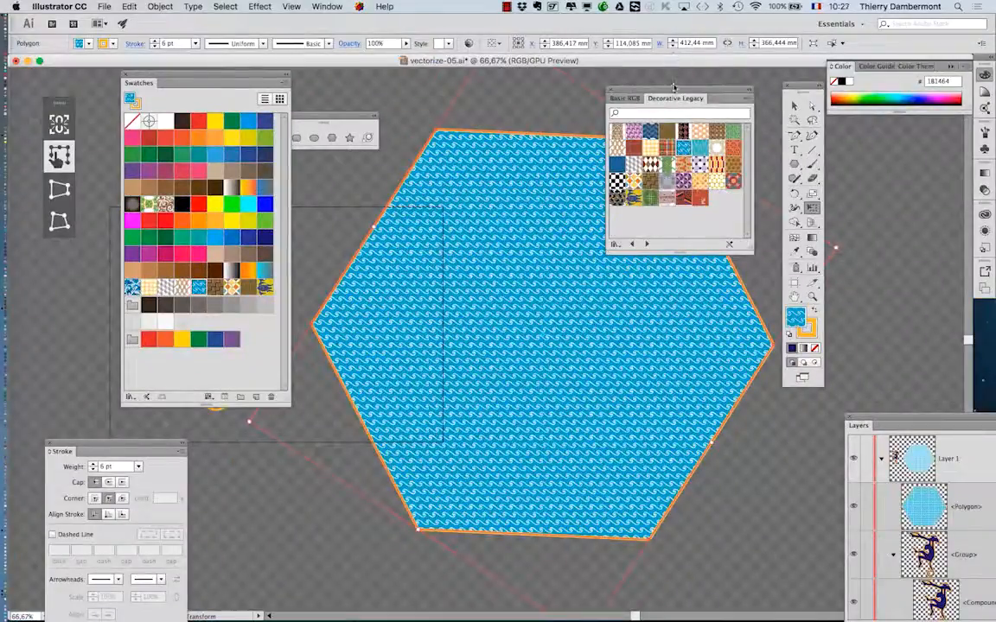
{"action": "left_click_drag", "start_coordinate": [673, 87], "coordinate": [293, 481]}
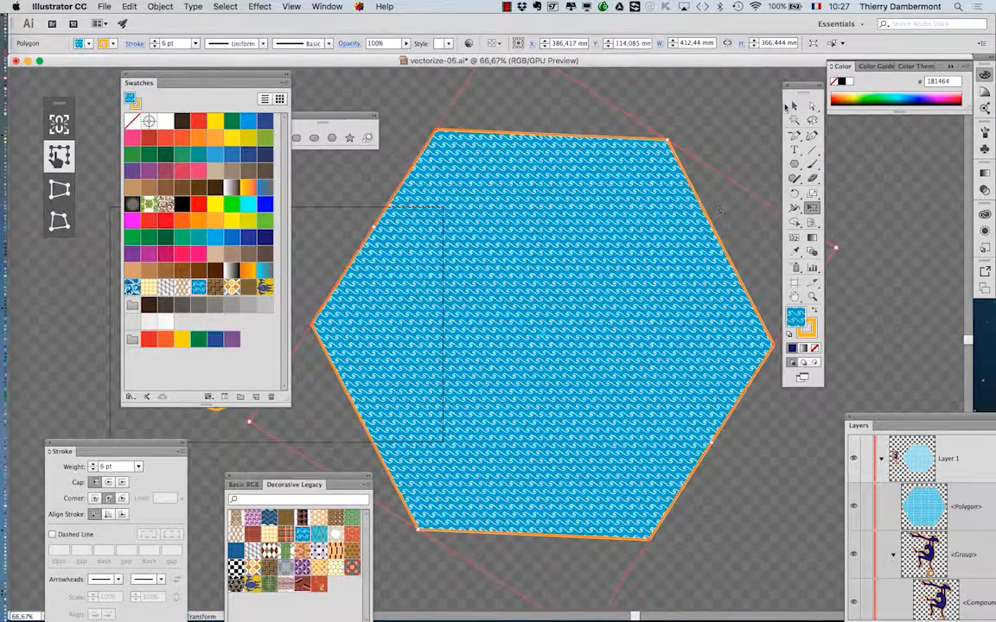
Move the Swatches panel over the Stroke panel and place the Tools panel between the monkey and the hexagon.
{"action": "left_click_drag", "start_coordinate": [204, 78], "coordinate": [130, 293]}
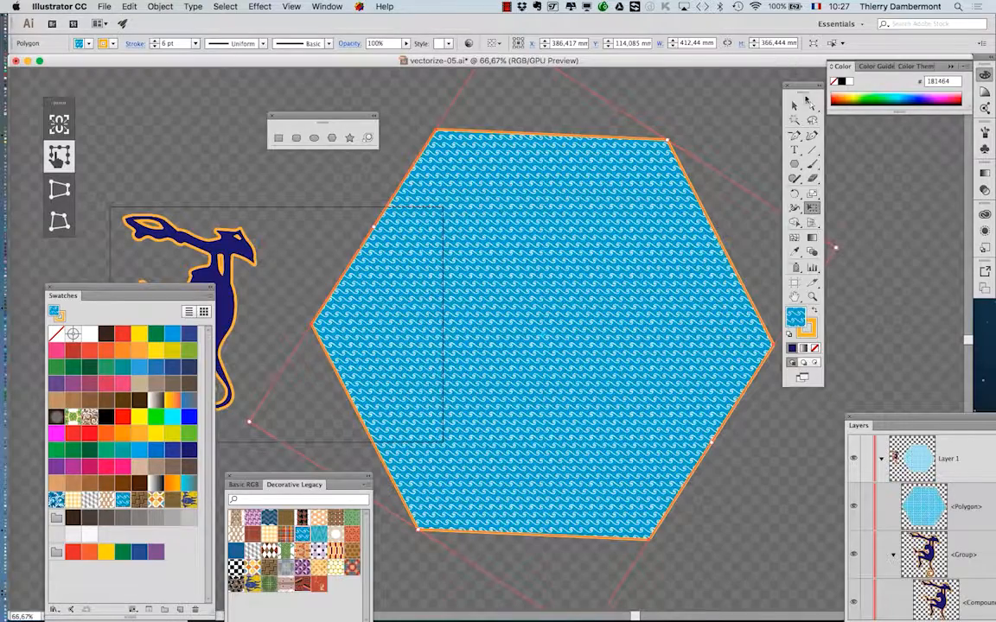
{"action": "left_click_drag", "start_coordinate": [805, 89], "coordinate": [253, 104]}
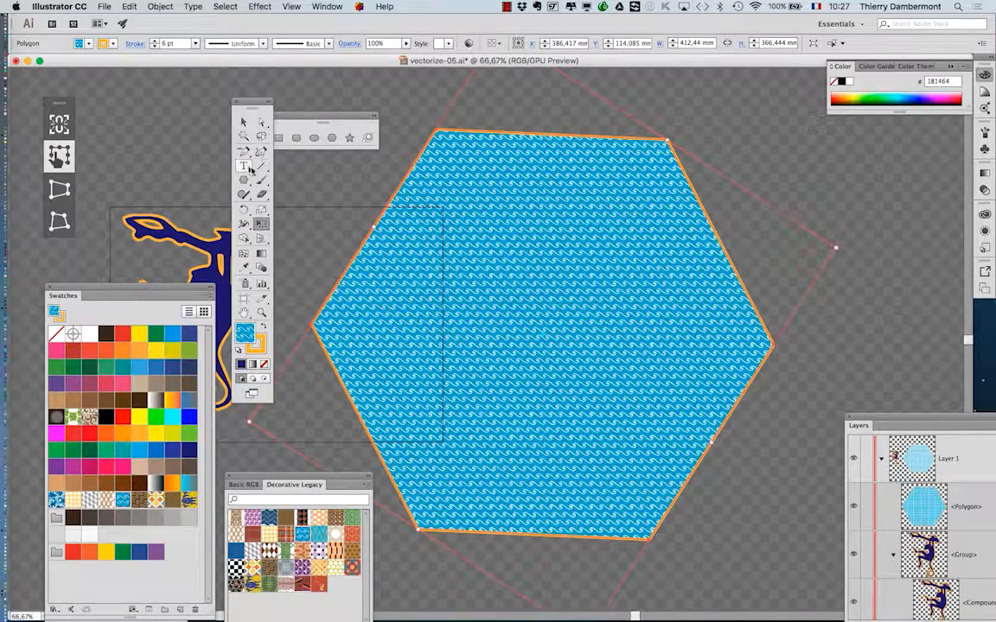
{"action": "key", "text": "v"}
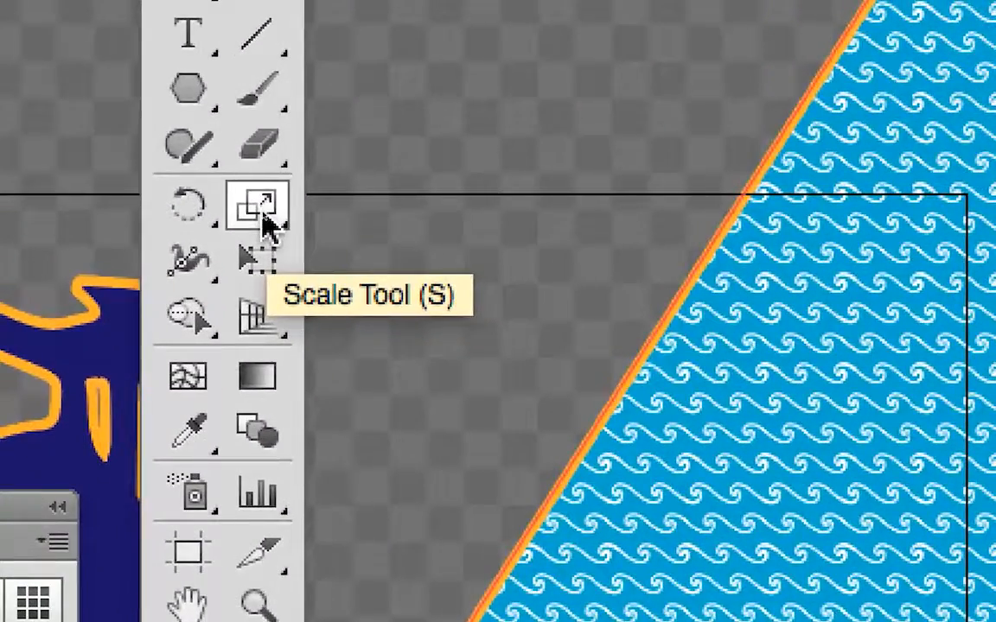
Scale only the hexagon's wave pattern uniformly to 200%, with Transform Objects off, Transform Patterns on and Preview enabled.
{"action": "double_click", "coordinate": [262, 217]}
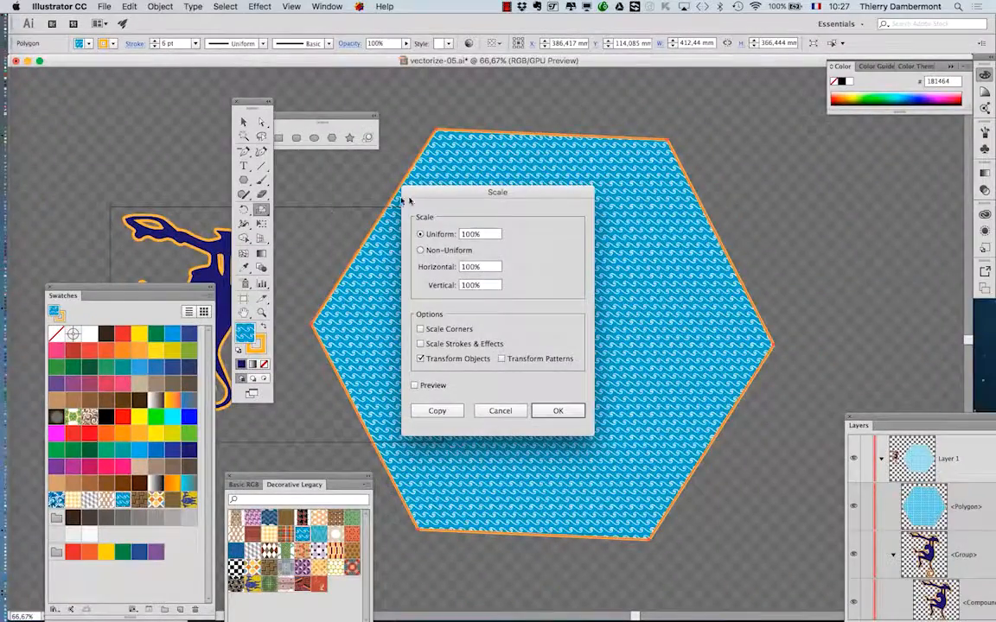
{"action": "left_click_drag", "start_coordinate": [407, 199], "coordinate": [798, 143]}
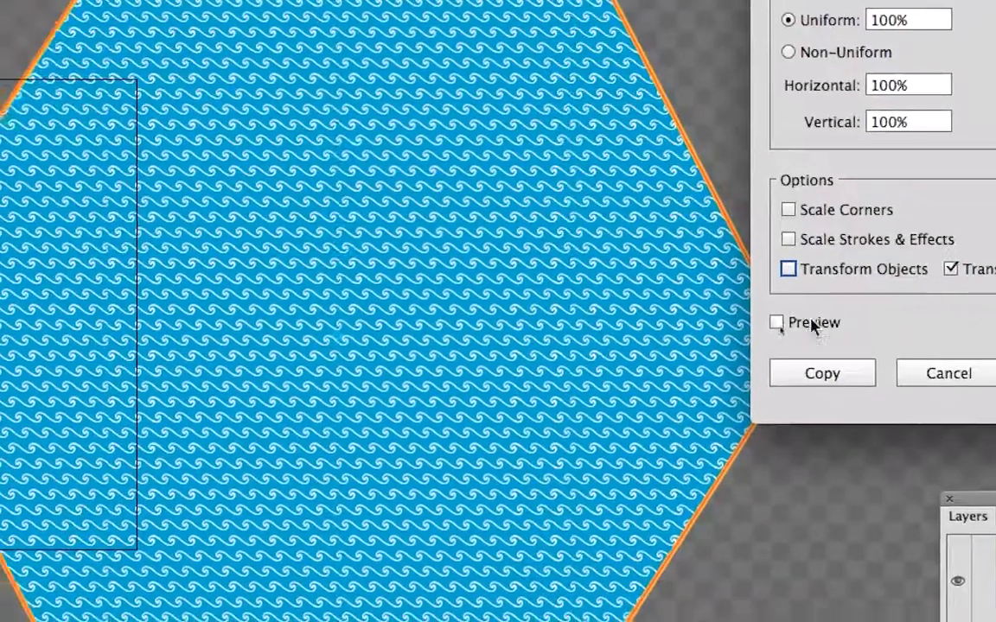
{"action": "left_click", "coordinate": [763, 357]}
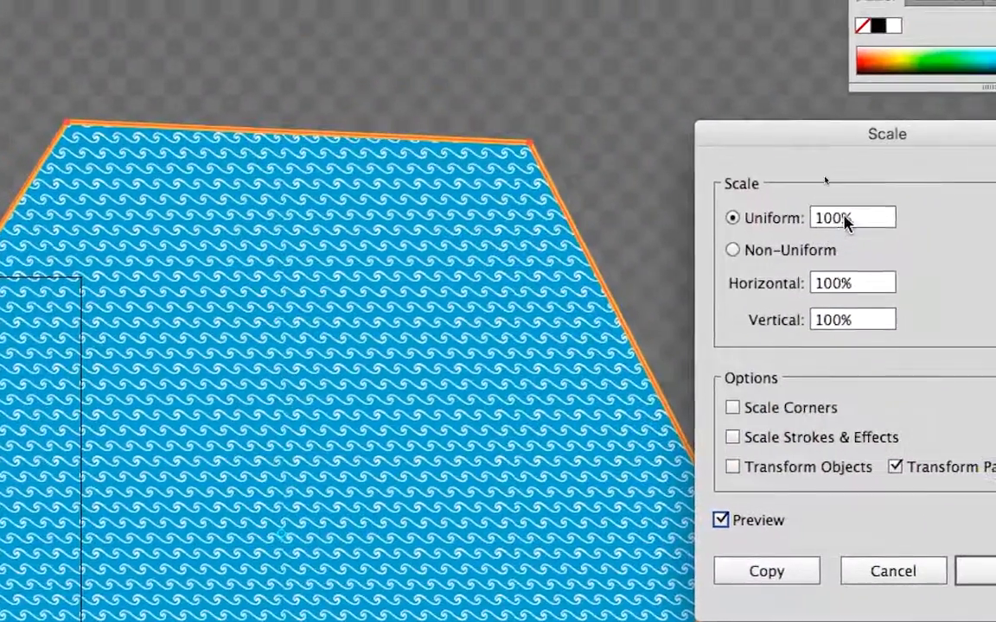
{"action": "left_click_drag", "start_coordinate": [898, 20], "coordinate": [843, 19]}
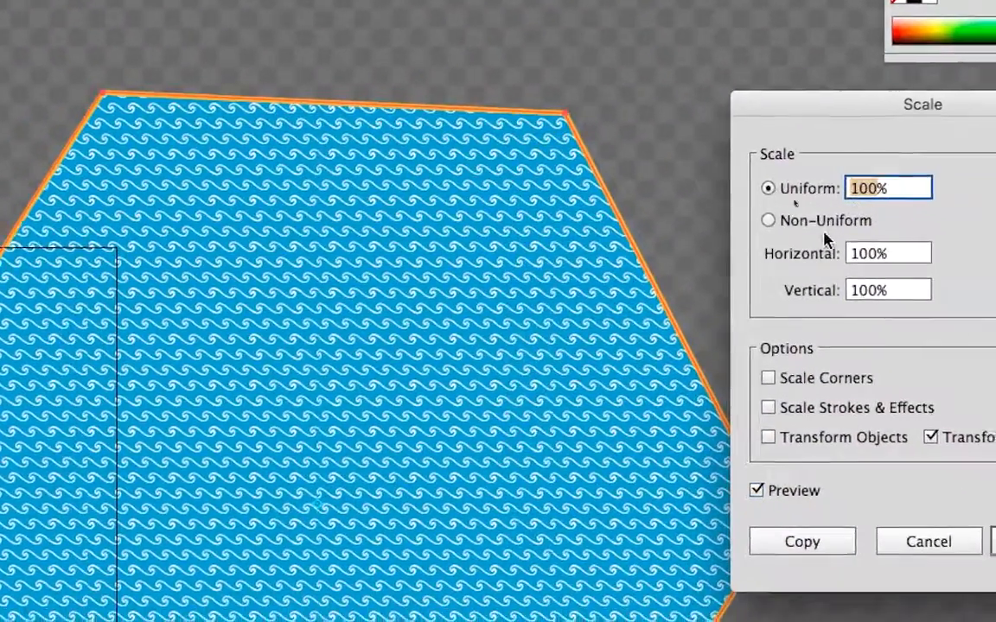
{"action": "type", "text": "200"}
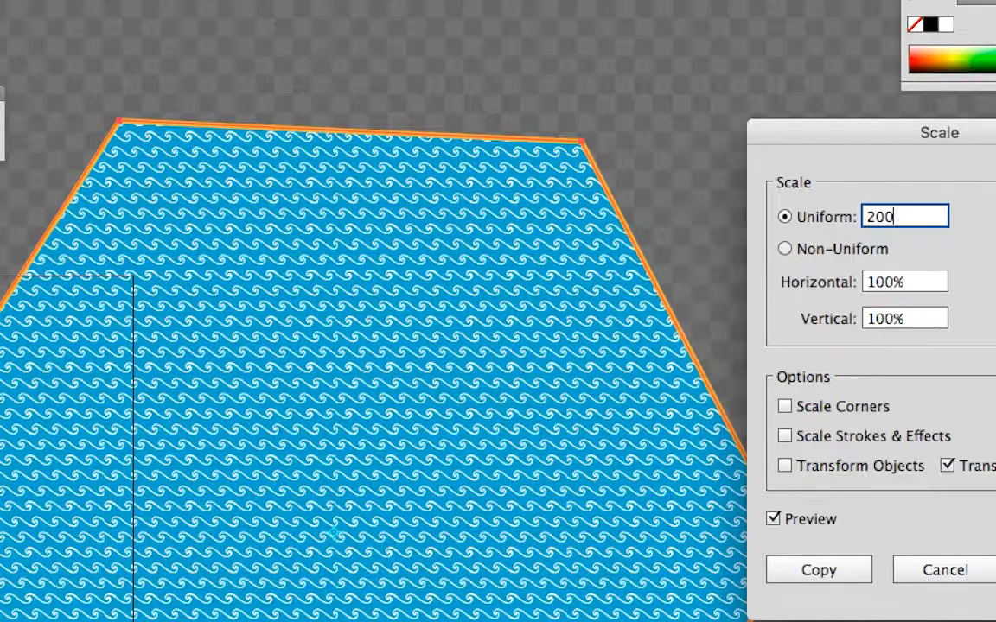
{"action": "key", "text": "Tab"}
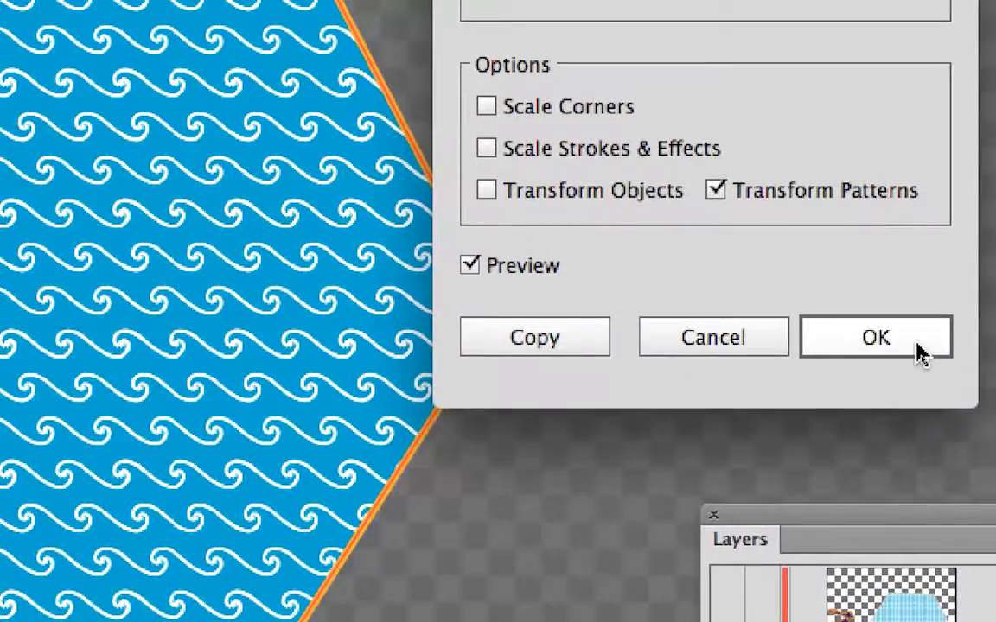
{"action": "left_click", "coordinate": [919, 350]}
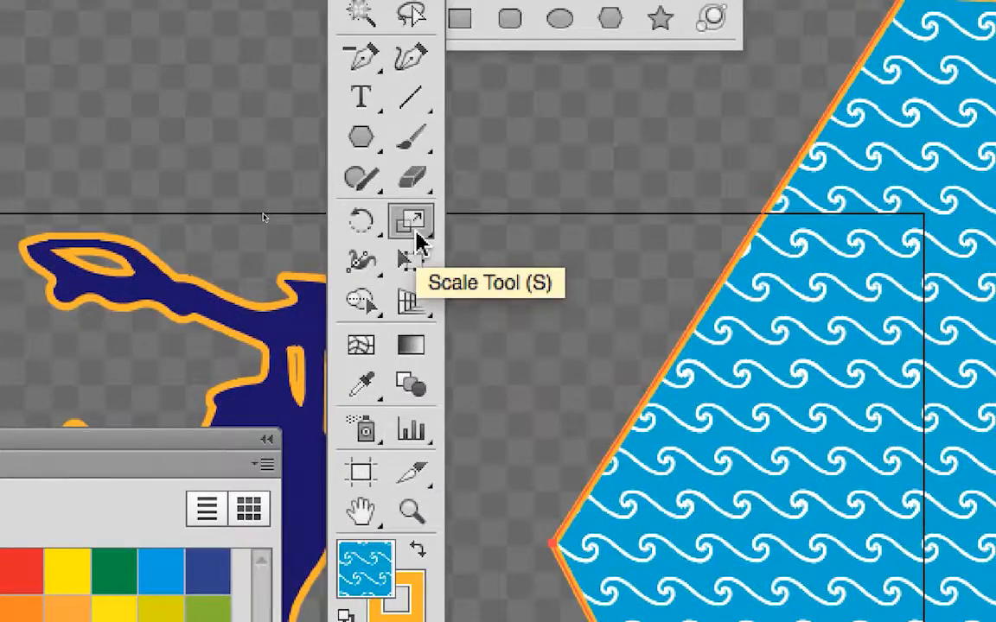
Scale the hexagon's wave pattern again by a uniform 150%, transforming patterns only.
{"action": "double_click", "coordinate": [416, 233]}
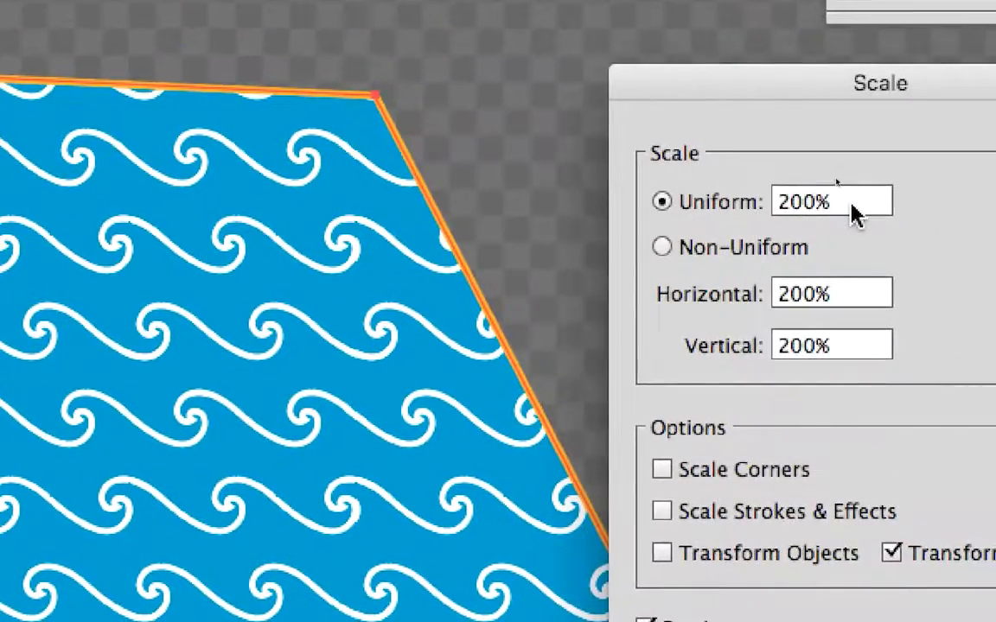
{"action": "left_click_drag", "start_coordinate": [851, 212], "coordinate": [780, 204]}
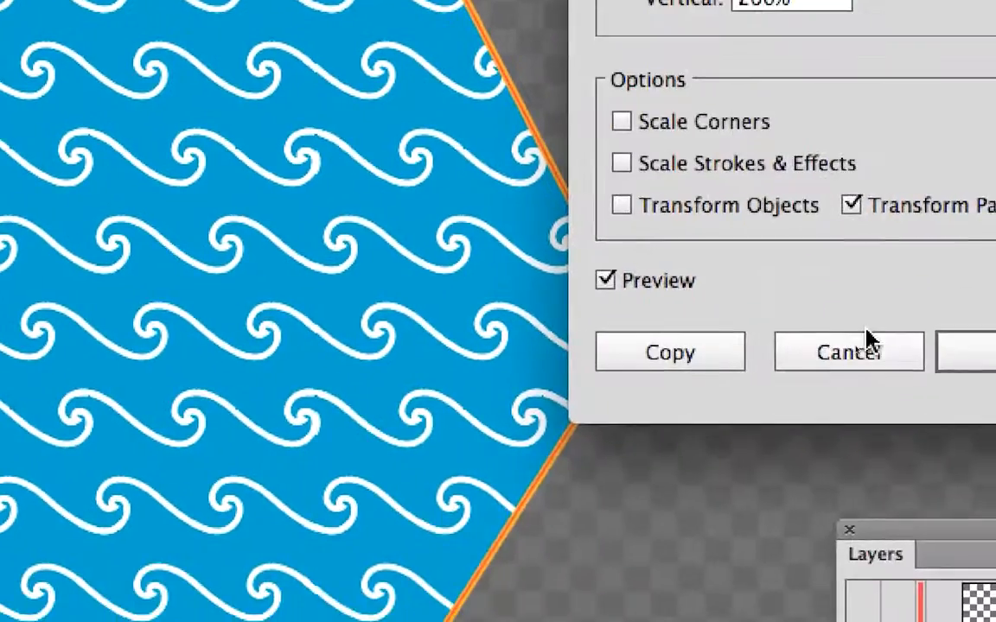
{"action": "type", "text": "150"}
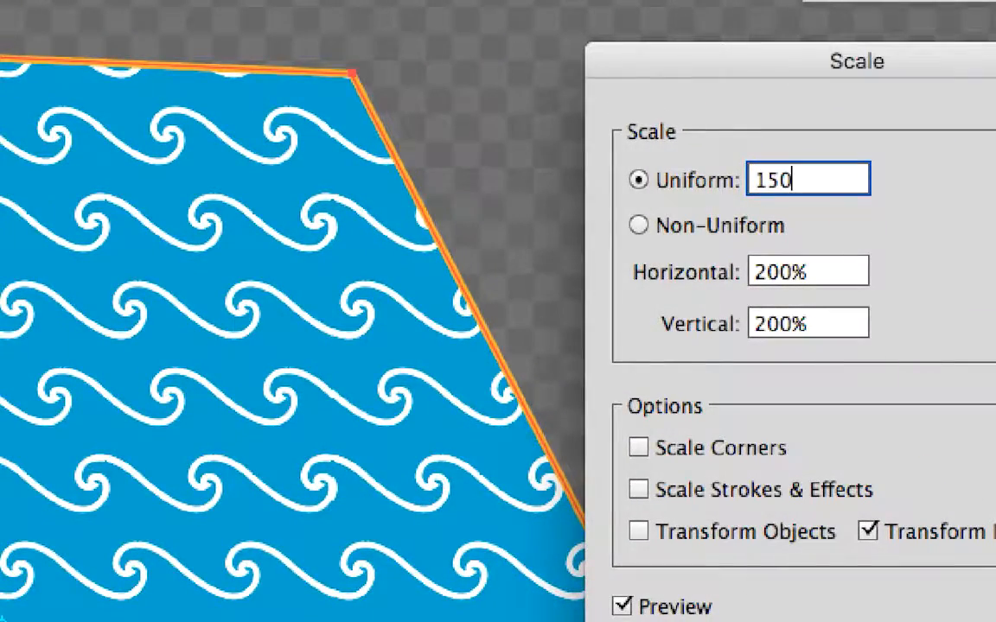
{"action": "key", "text": "Tab"}
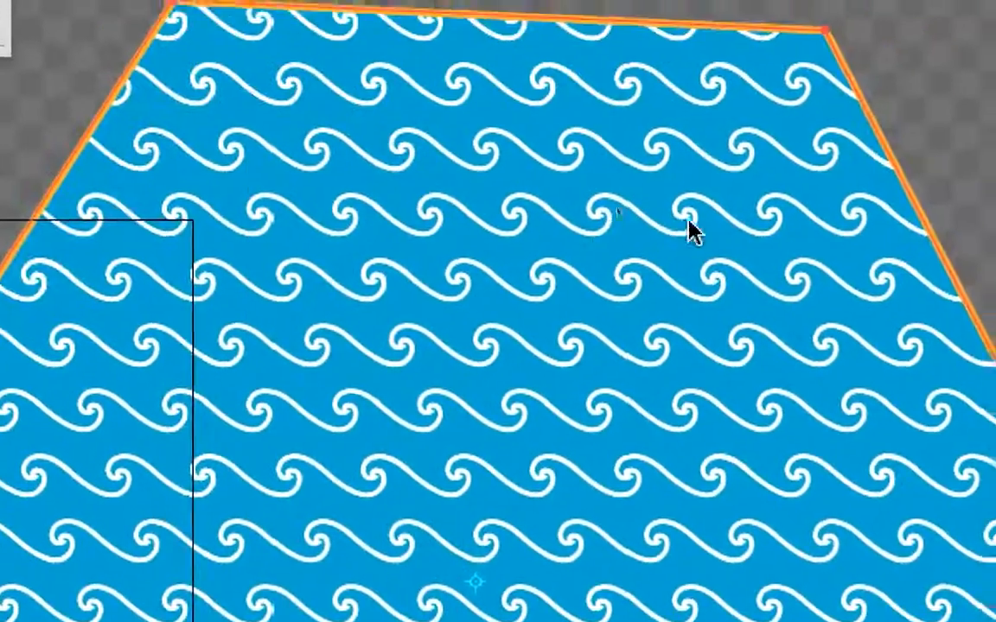
{"action": "double_click", "coordinate": [847, 197]}
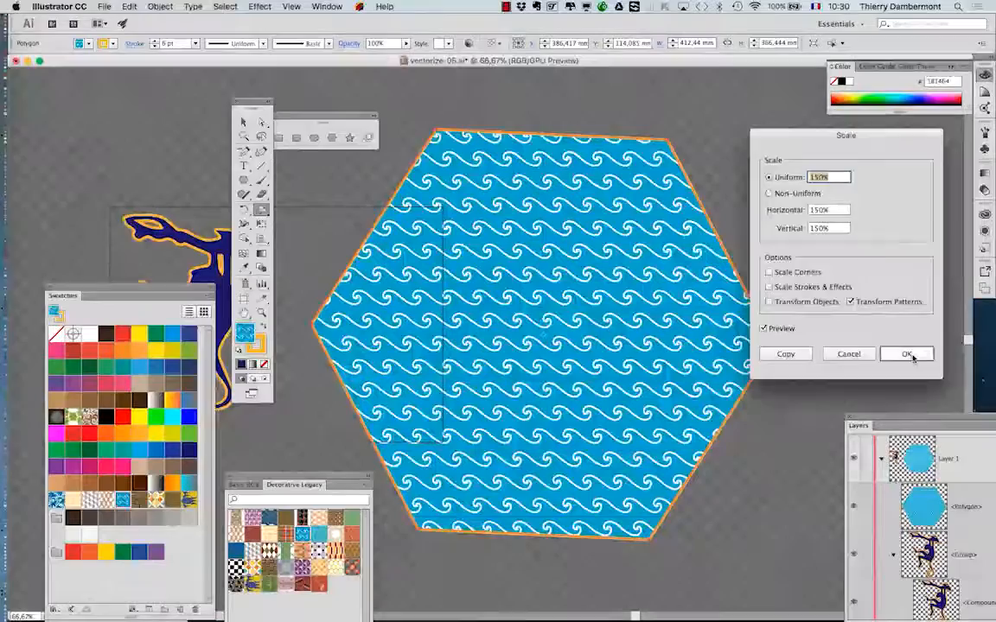
{"action": "left_click", "coordinate": [902, 354]}
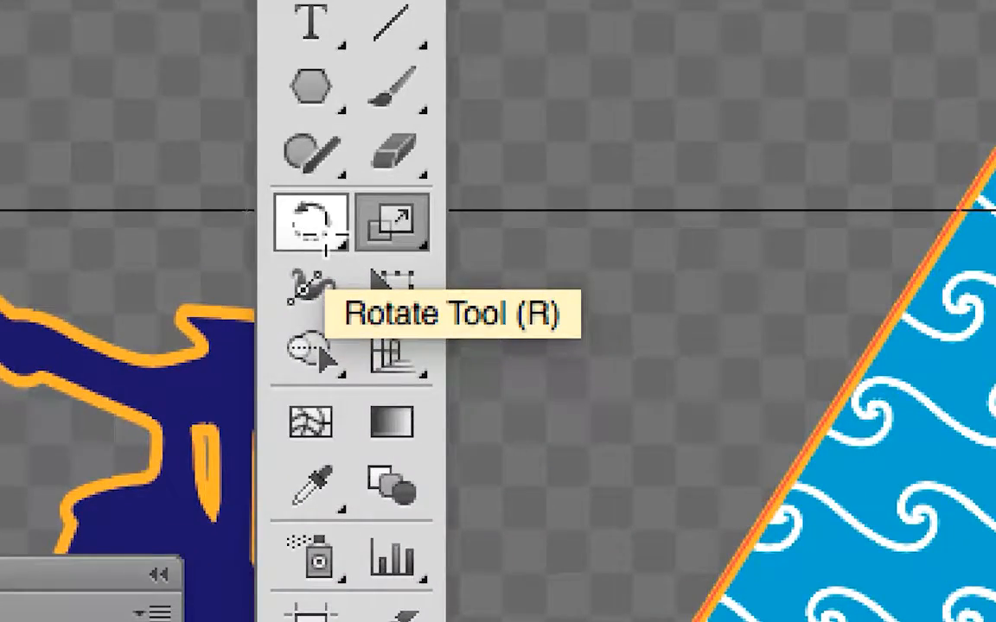
Rotate only the hexagon's wave pattern by 85°, leaving Transform Objects off.
{"action": "left_click", "coordinate": [315, 231]}
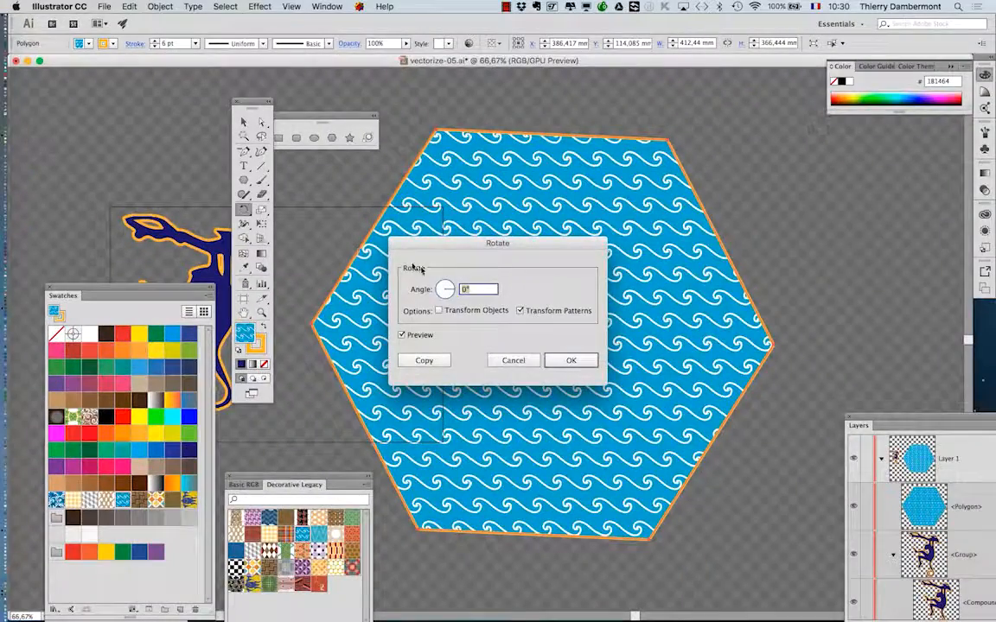
{"action": "left_click_drag", "start_coordinate": [453, 248], "coordinate": [791, 196]}
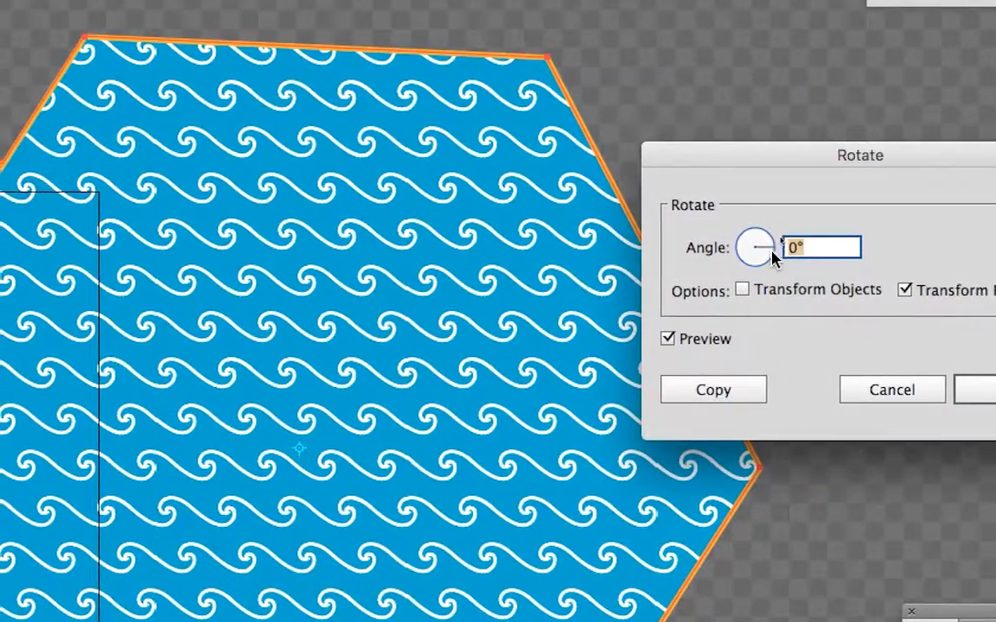
{"action": "left_click_drag", "start_coordinate": [818, 189], "coordinate": [814, 196]}
{"action": "mouse_move", "coordinate": [772, 260]}
{"action": "left_mouse_down"}
{"action": "mouse_move", "coordinate": [745, 255]}
{"action": "mouse_move", "coordinate": [740, 242]}
{"action": "mouse_move", "coordinate": [767, 240]}
{"action": "left_mouse_up"}
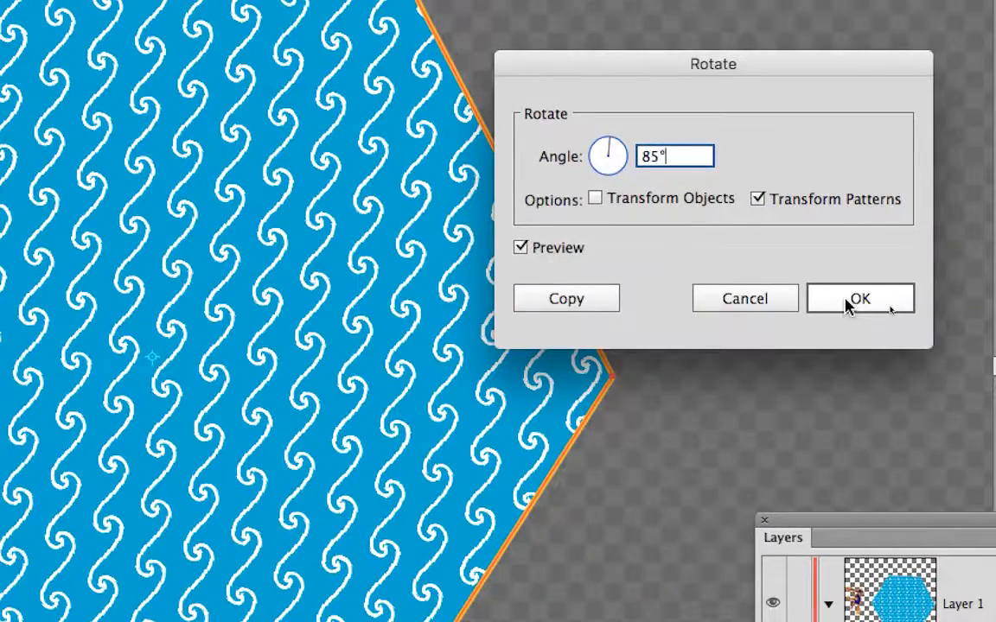
{"action": "left_click", "coordinate": [847, 302]}
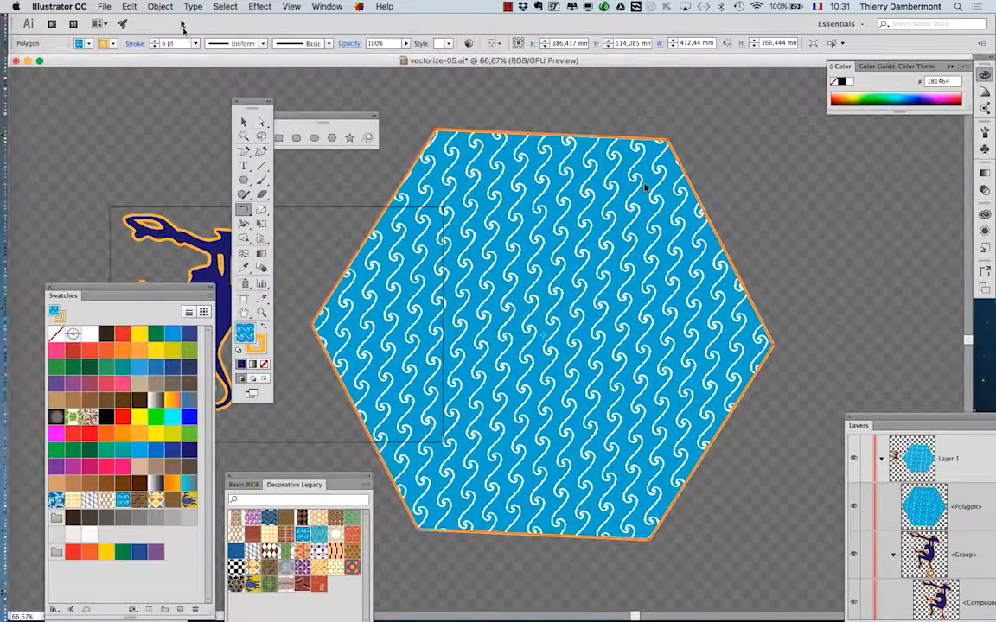
Save the document as a new version named vectorize-06.ai, accepting the default Illustrator options.
{"action": "left_click", "coordinate": [104, 6]}
{"action": "left_click", "coordinate": [130, 111]}
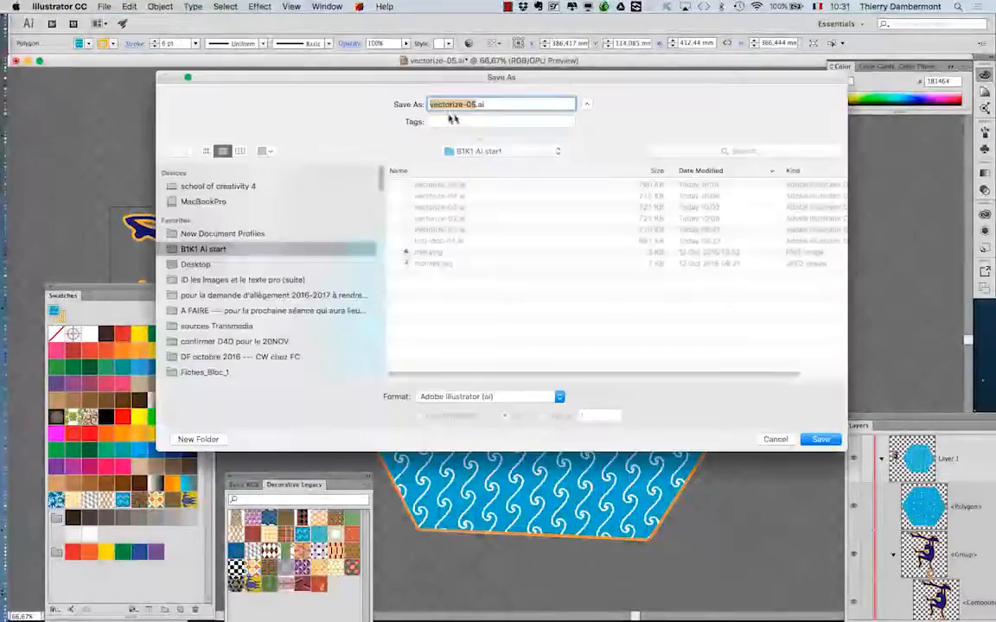
{"action": "left_click", "coordinate": [476, 105]}
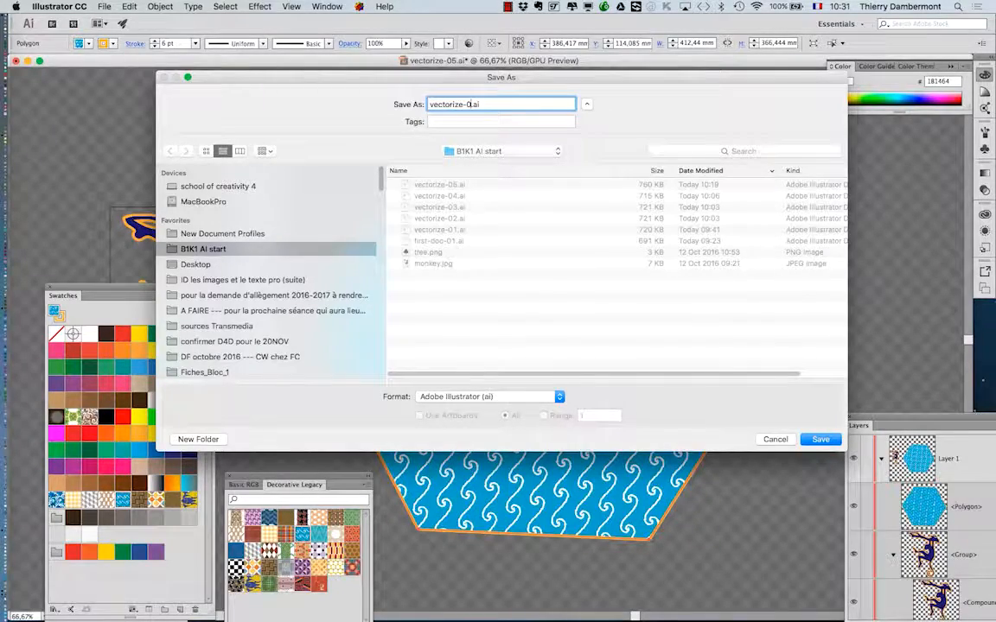
{"action": "type", "text": "6"}
{"action": "key", "text": "Return"}
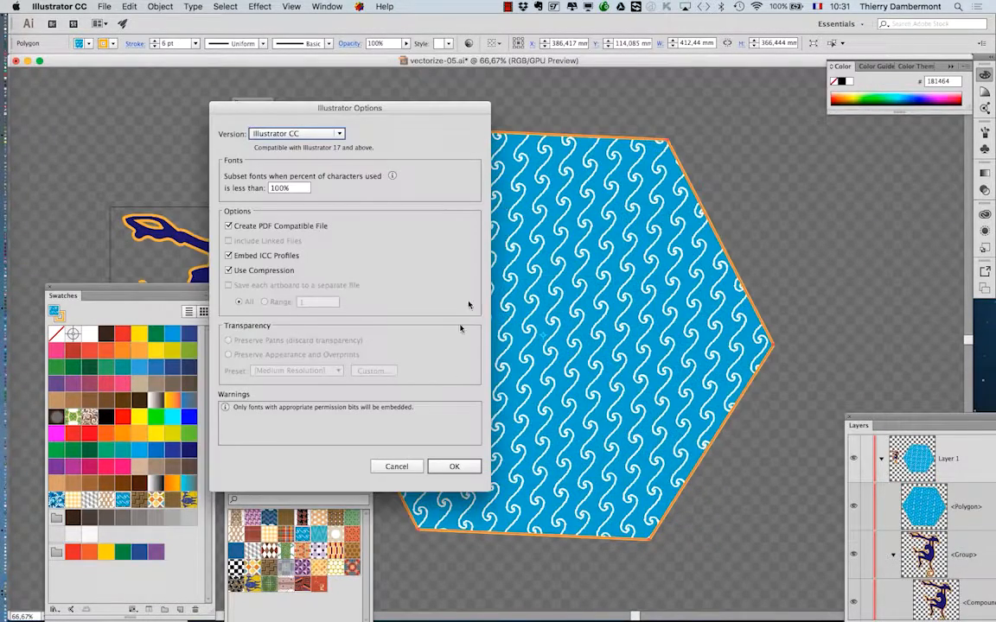
{"action": "left_click", "coordinate": [463, 466]}
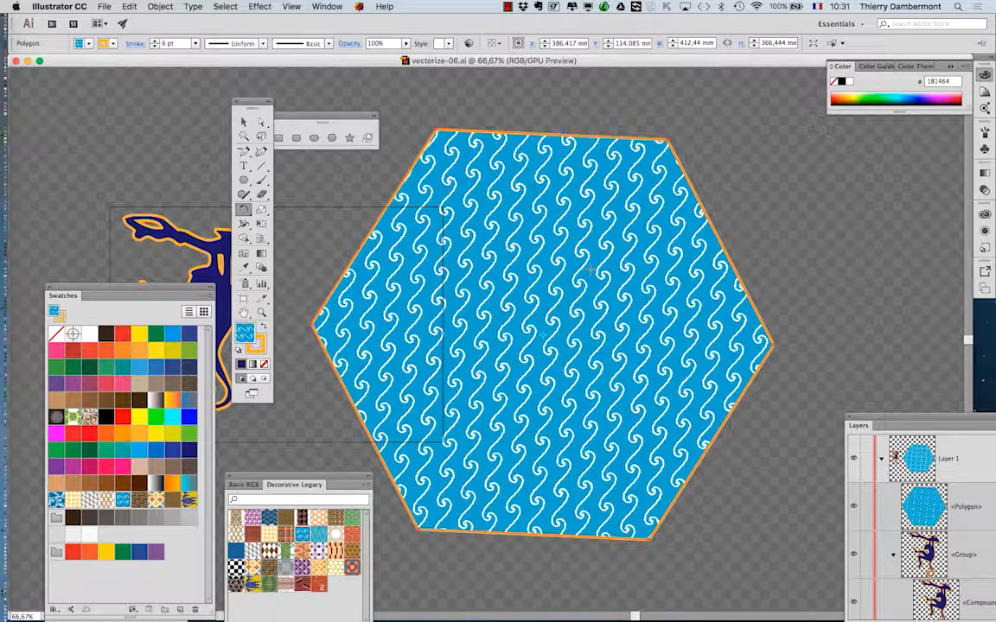
Place the Tools and Swatches panels on either side of the monkey artwork and activate the Selection tool.
{"action": "left_click_drag", "start_coordinate": [258, 110], "coordinate": [76, 100]}
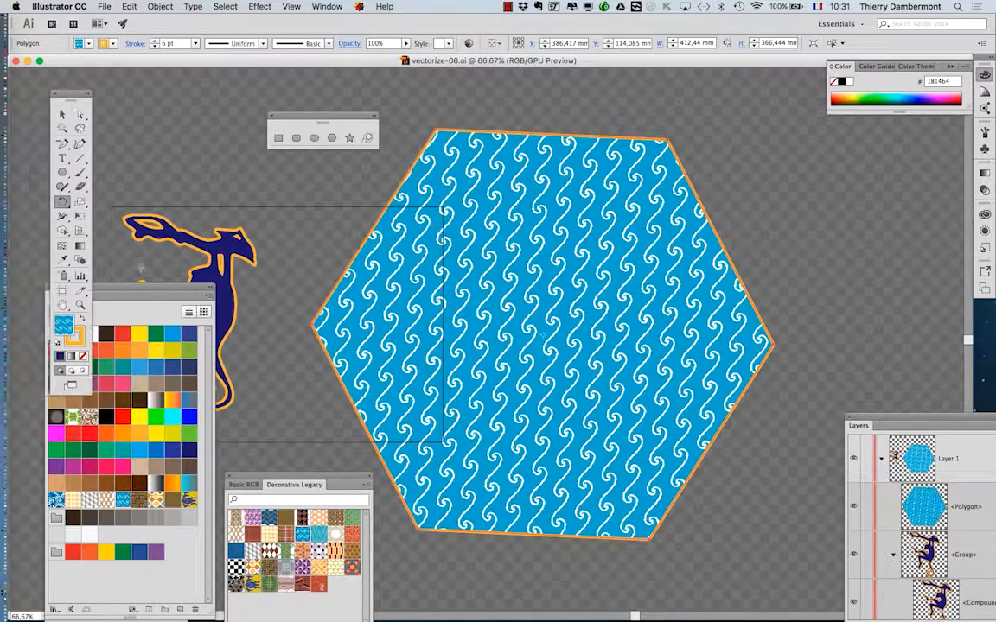
{"action": "left_click_drag", "start_coordinate": [154, 291], "coordinate": [540, 159]}
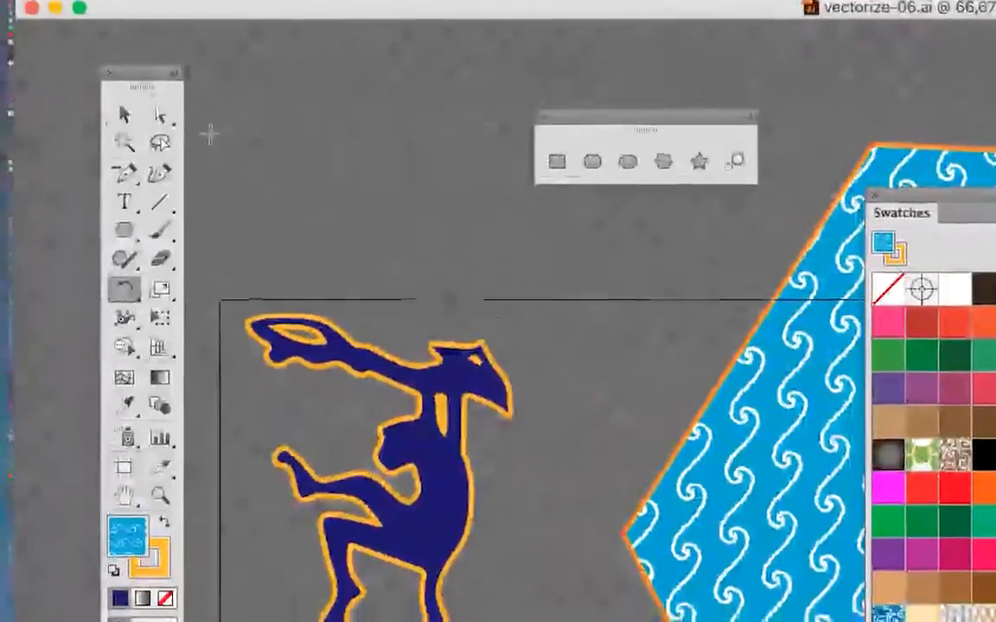
{"action": "left_click", "coordinate": [129, 129]}
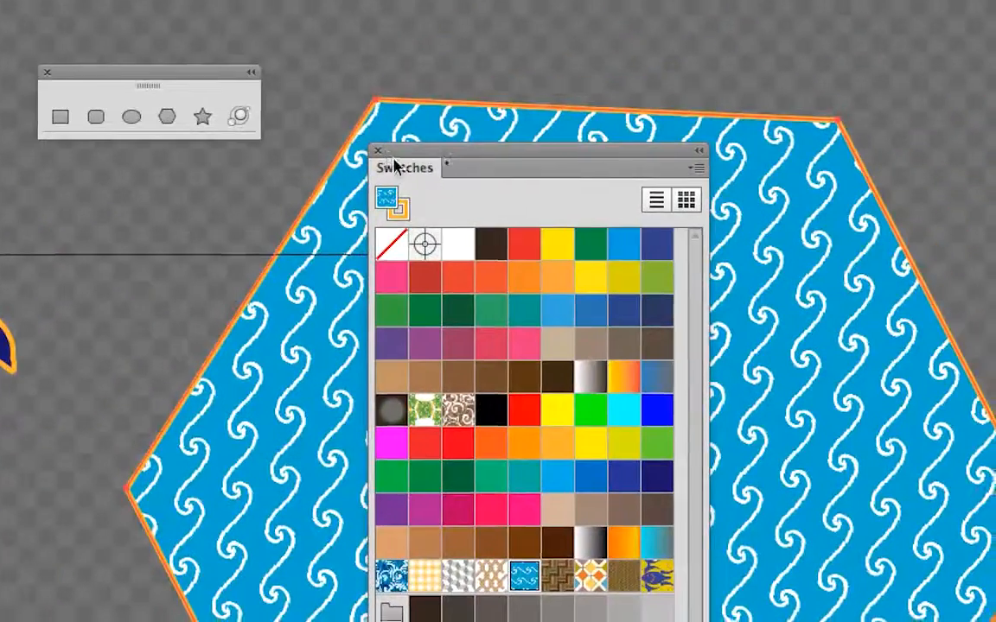
{"action": "left_click_drag", "start_coordinate": [710, 48], "coordinate": [388, 69]}
Select the monkey group and close the Decorative Legacy library panel.
{"action": "left_click", "coordinate": [151, 259]}
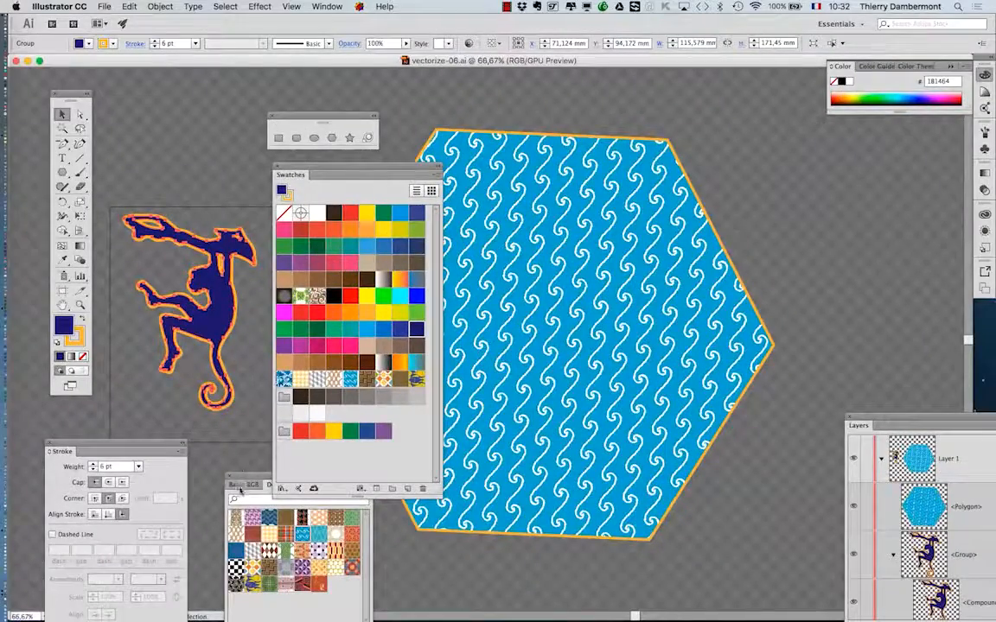
{"action": "left_click_drag", "start_coordinate": [275, 471], "coordinate": [683, 170]}
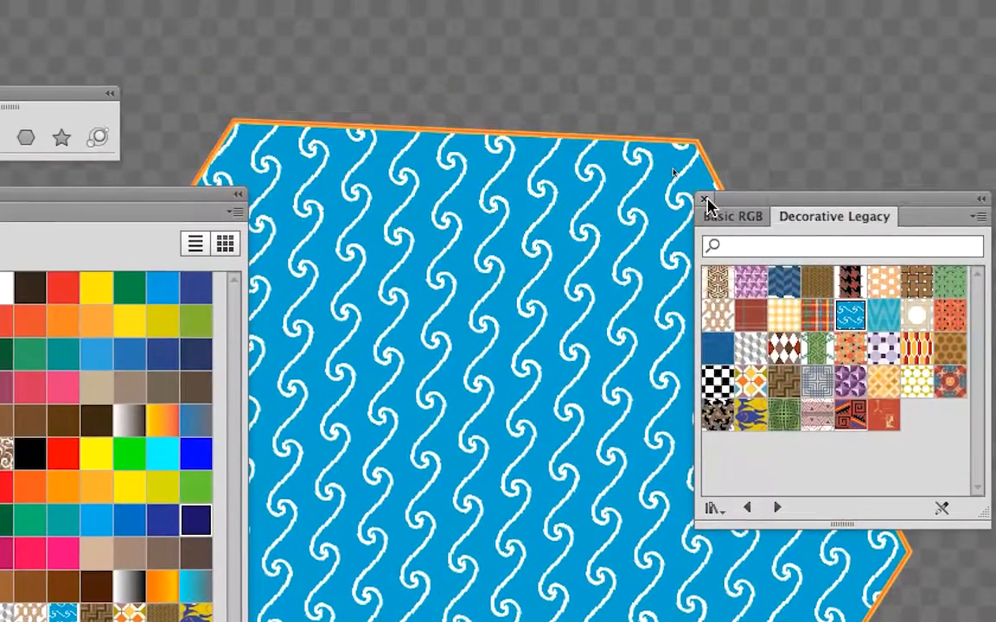
{"action": "left_click", "coordinate": [596, 181]}
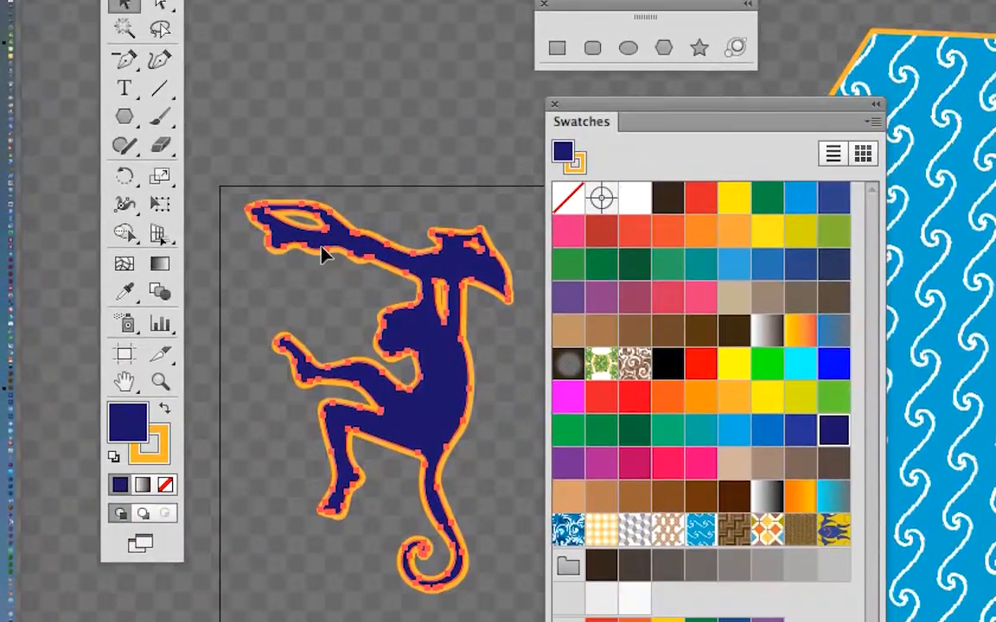
Make a pattern swatch from the monkey group in the Swatches panel, undo the accidental path shift, and deselect the artwork.
{"action": "left_click_drag", "start_coordinate": [325, 253], "coordinate": [661, 569]}
{"action": "left_click_drag", "start_coordinate": [439, 361], "coordinate": [450, 374]}
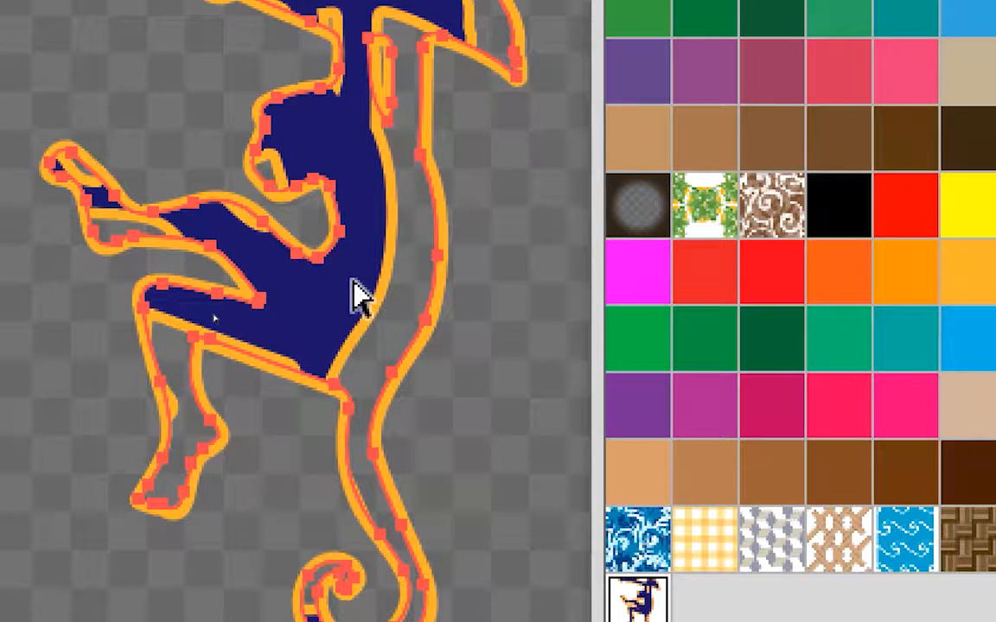
{"action": "key", "text": "ctrl+z"}
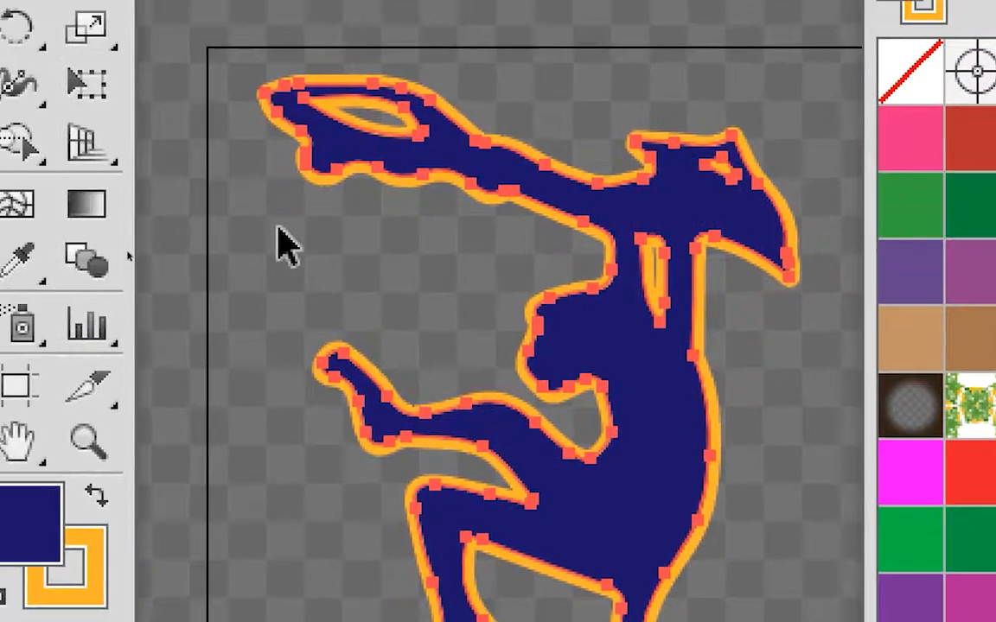
{"action": "left_click", "coordinate": [221, 215]}
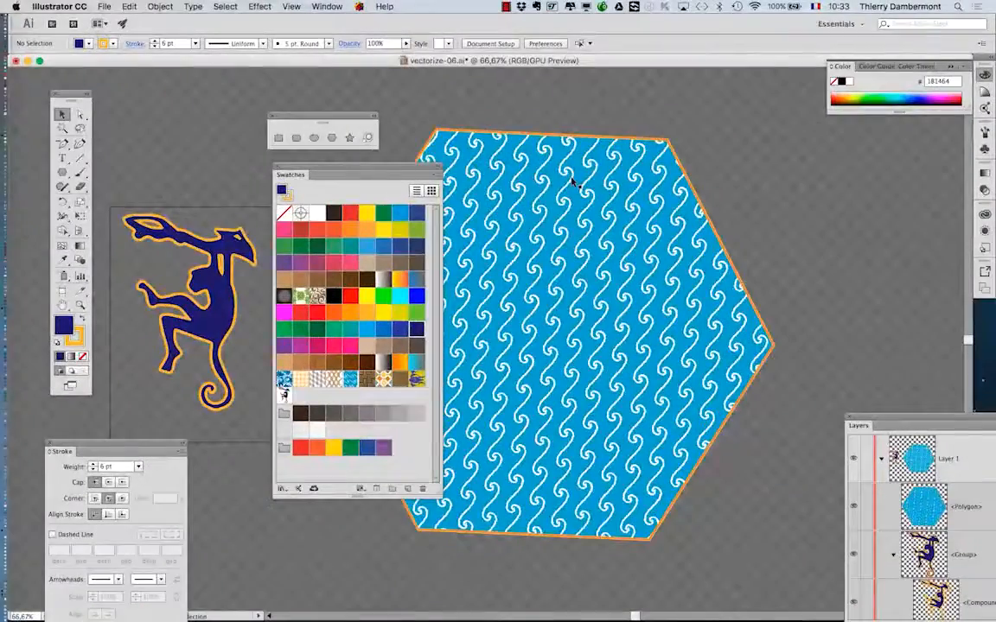
Fill the hexagon with the new monkey pattern swatch, reapplying it to reset the pattern's scale and rotation.
{"action": "left_click", "coordinate": [517, 130]}
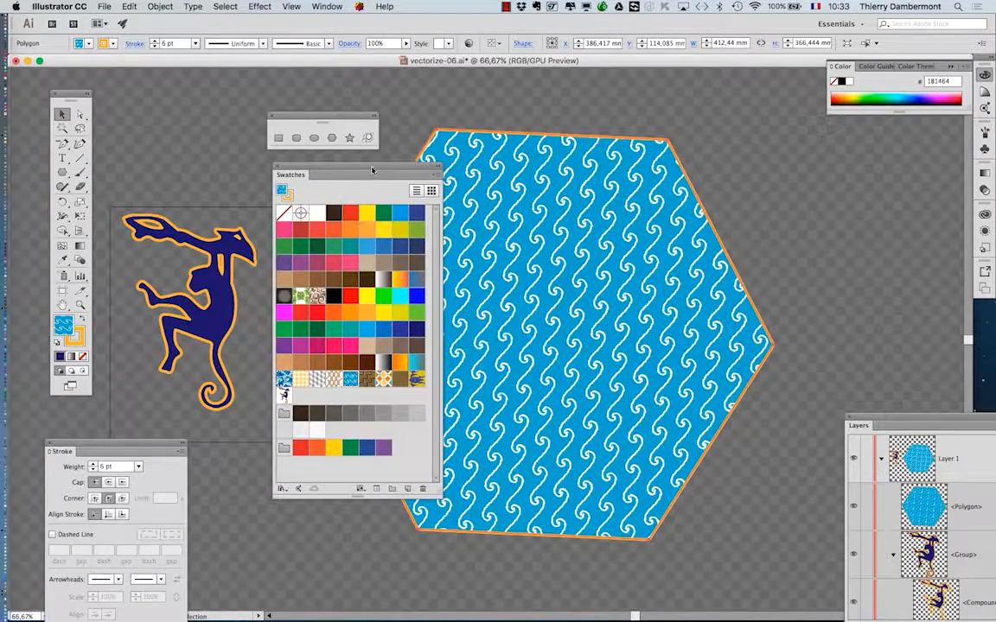
{"action": "left_click_drag", "start_coordinate": [372, 170], "coordinate": [865, 144]}
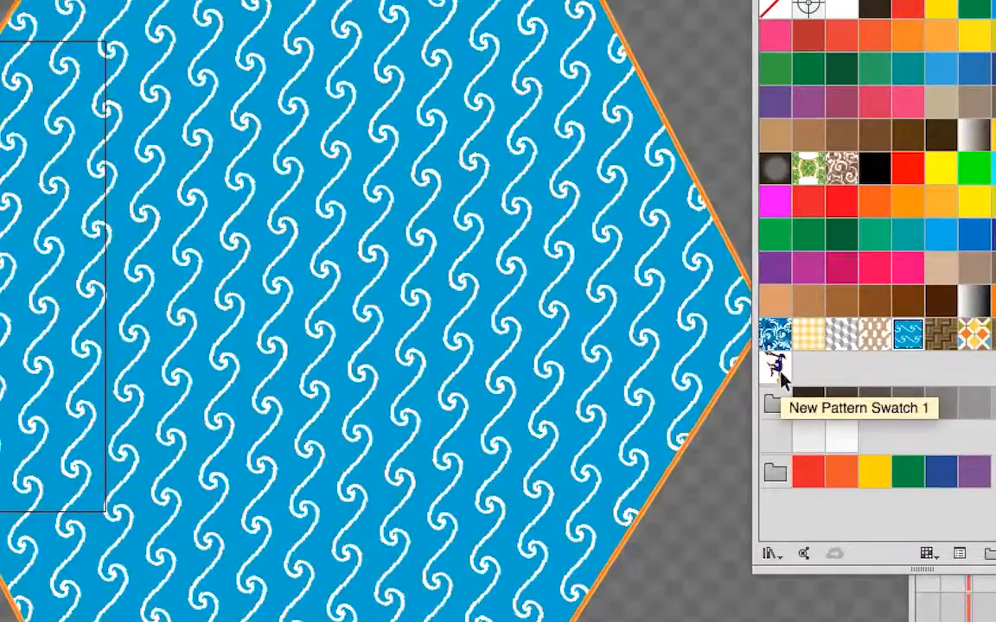
{"action": "left_click", "coordinate": [778, 371]}
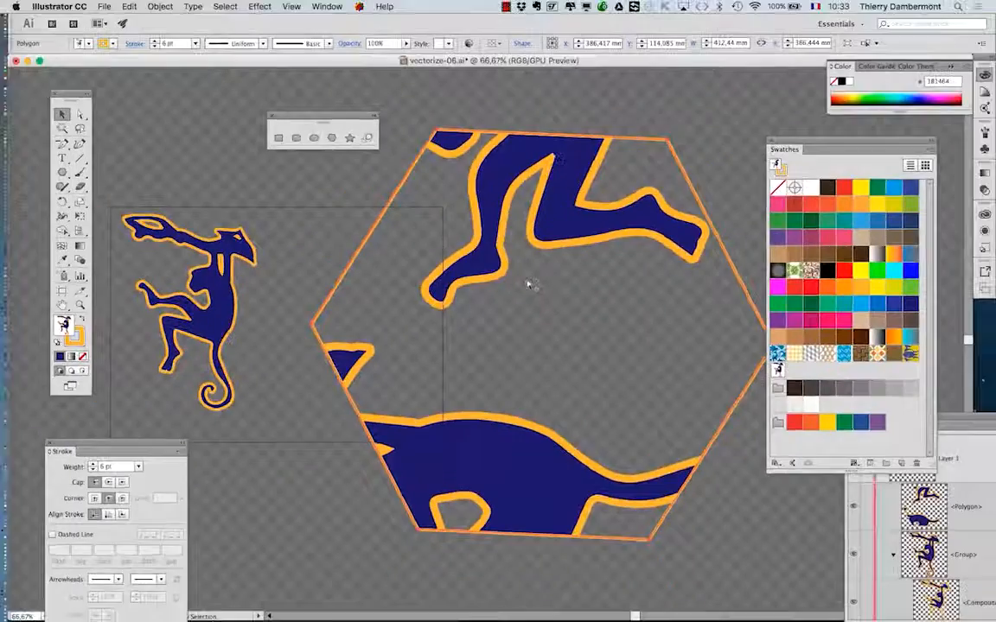
{"action": "left_click", "coordinate": [778, 371]}
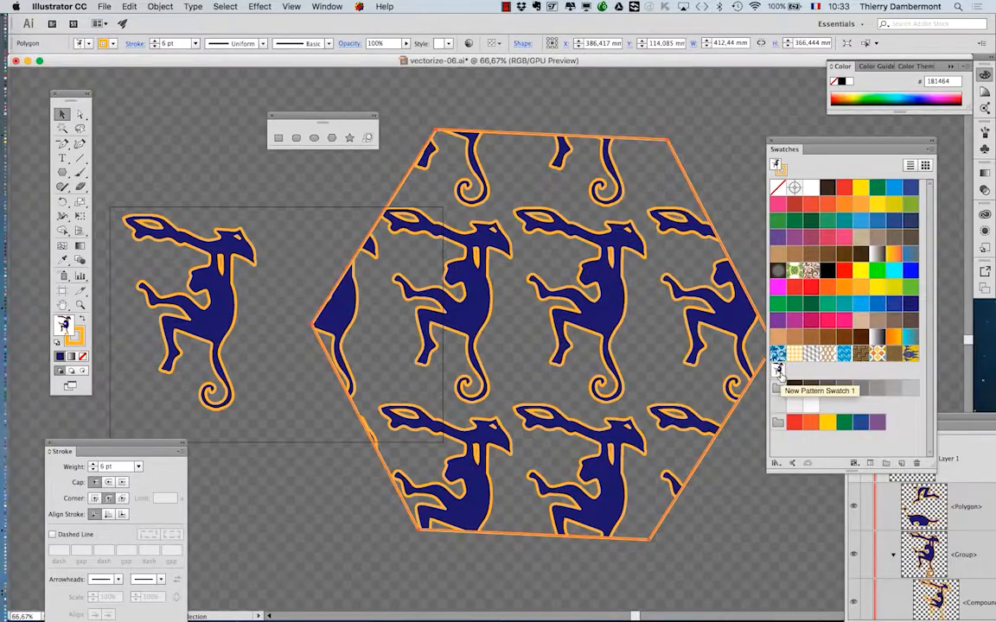